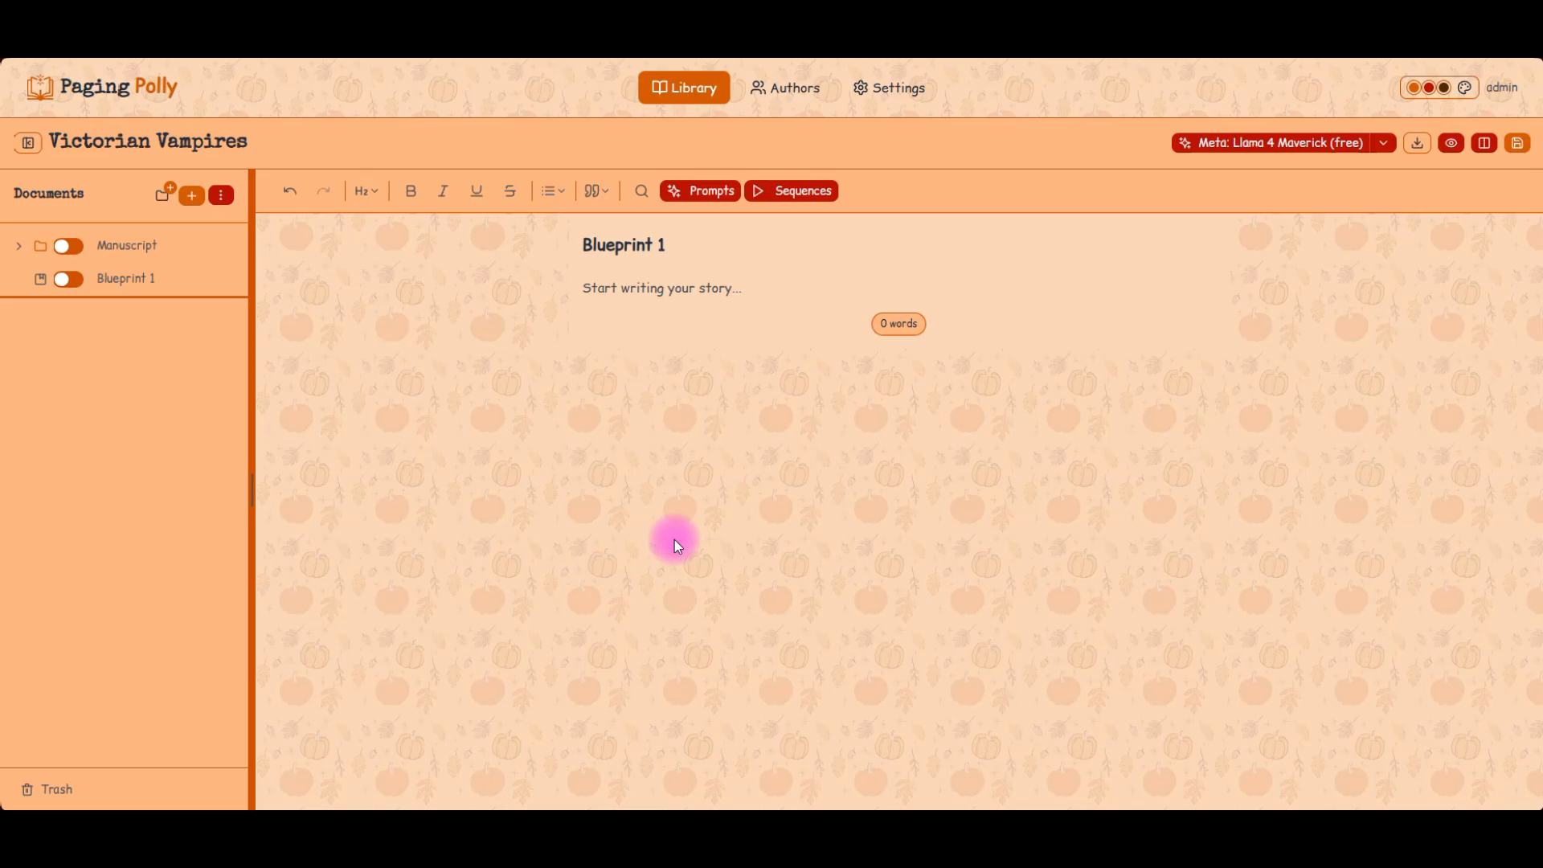
# - Import the prompts from writers room.json into the prompt library in the settings
pyautogui.click(904, 92)
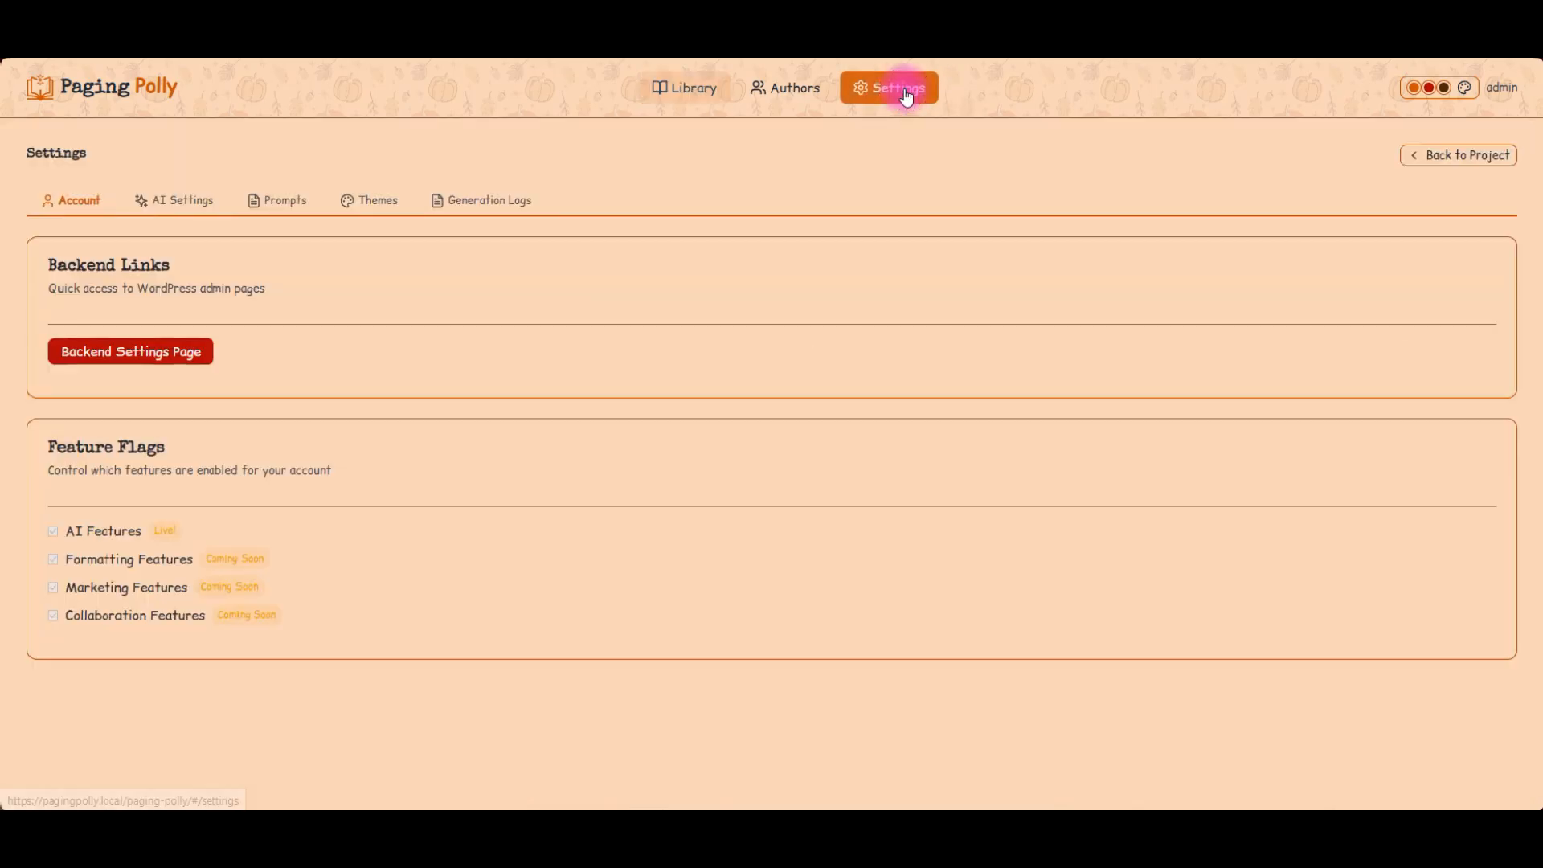
pyautogui.click(283, 202)
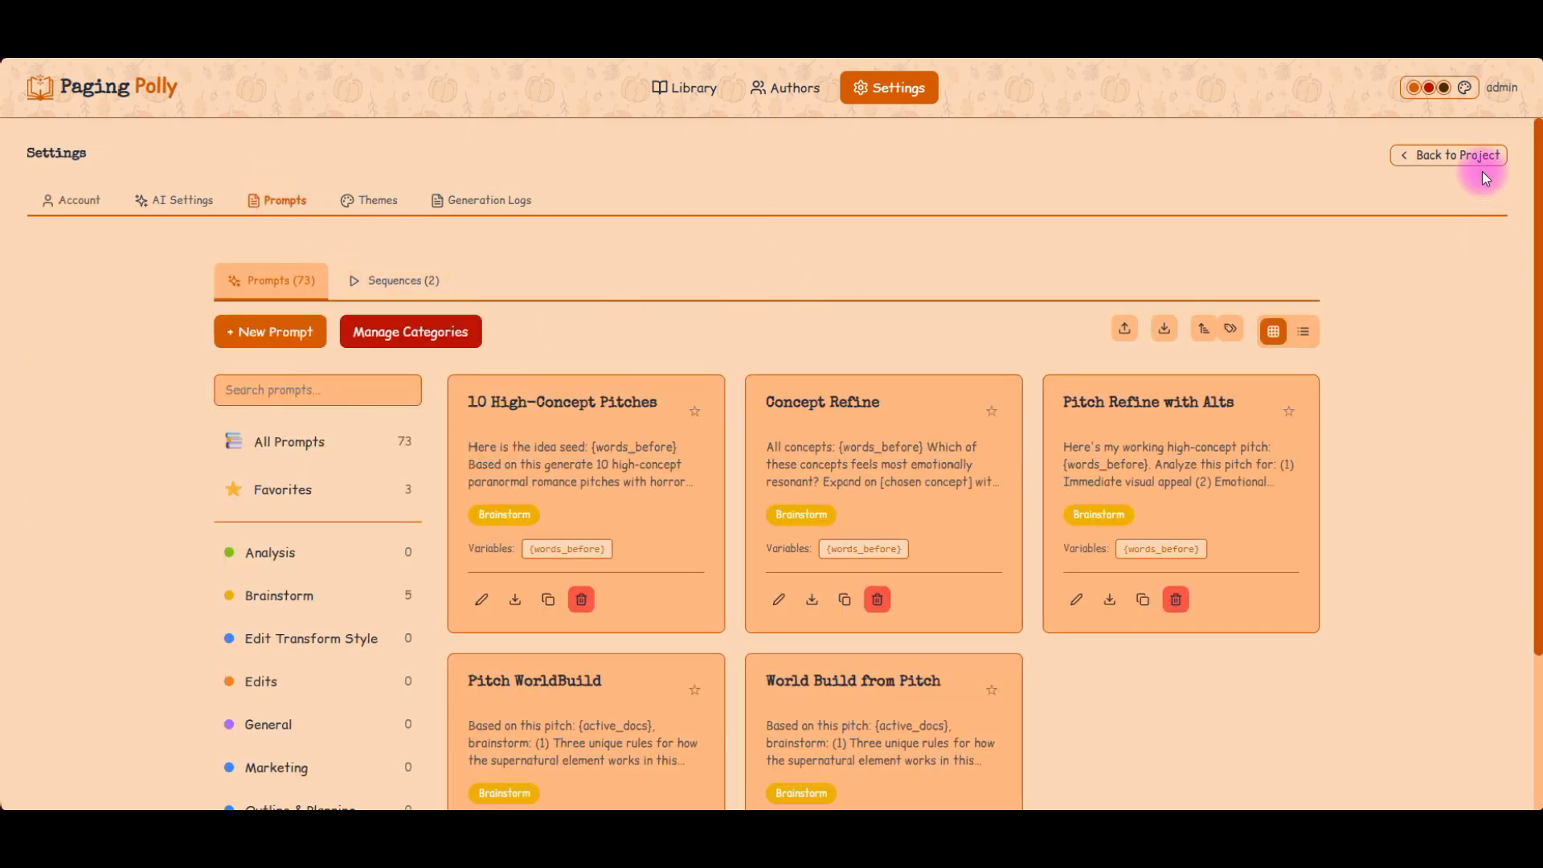
pyautogui.click(1126, 331)
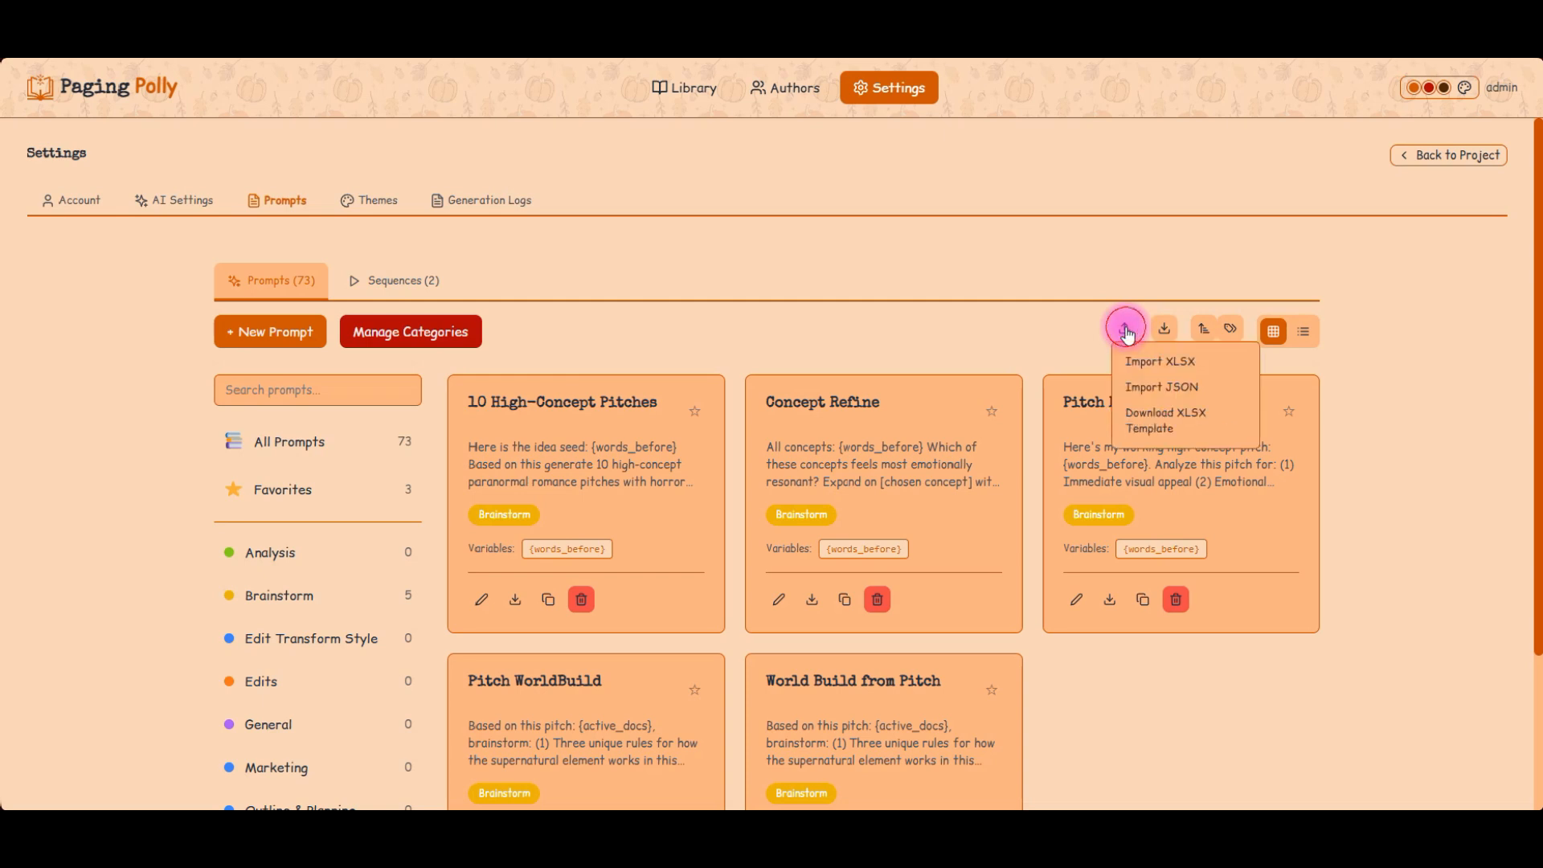
pyautogui.click(1183, 400)
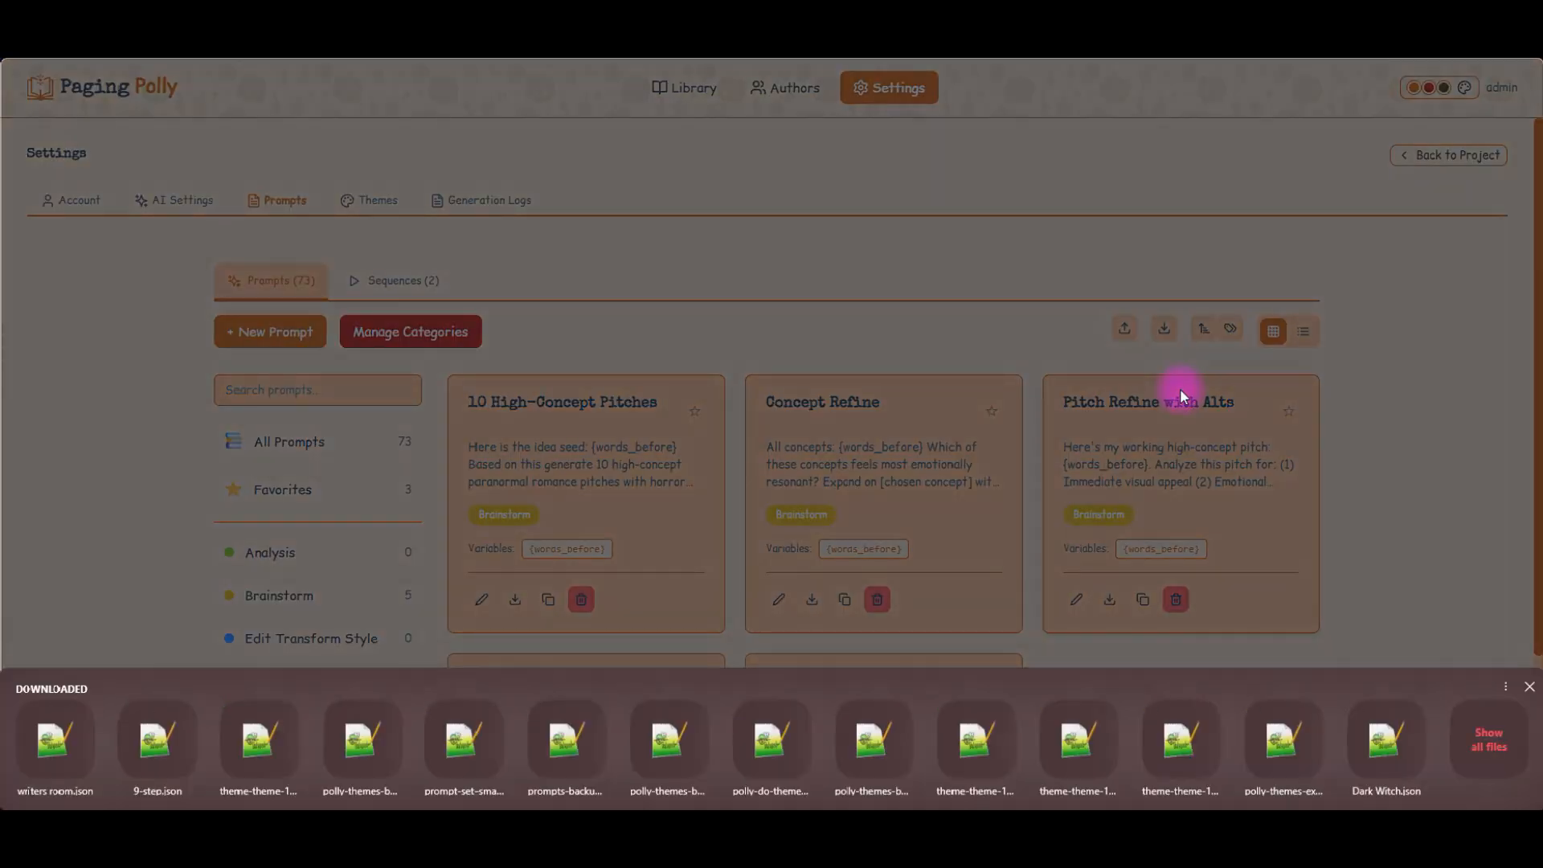
pyautogui.click(59, 744)
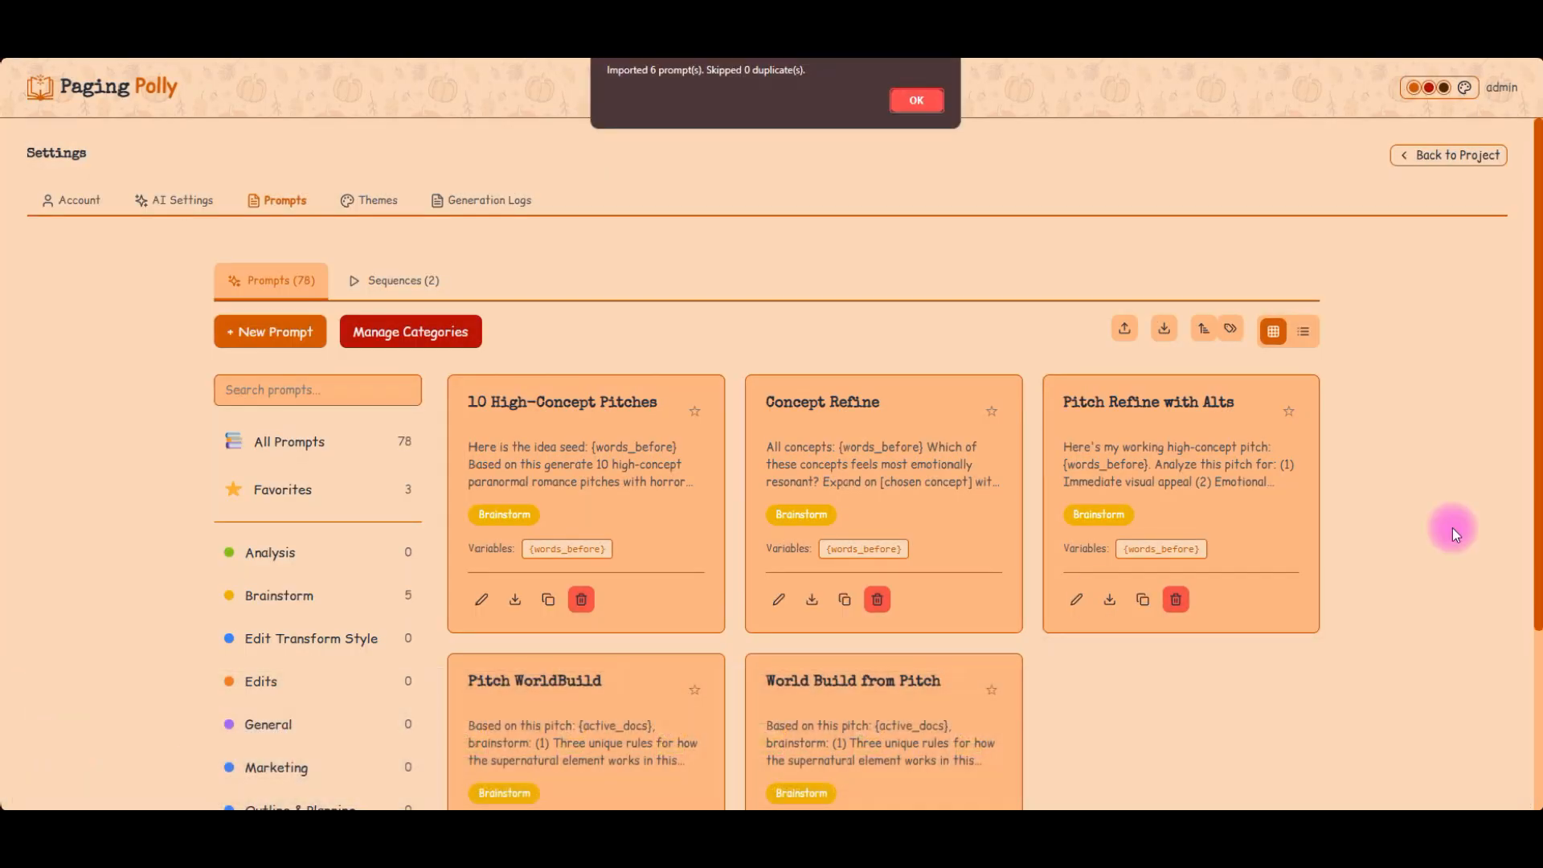
pyautogui.click(921, 103)
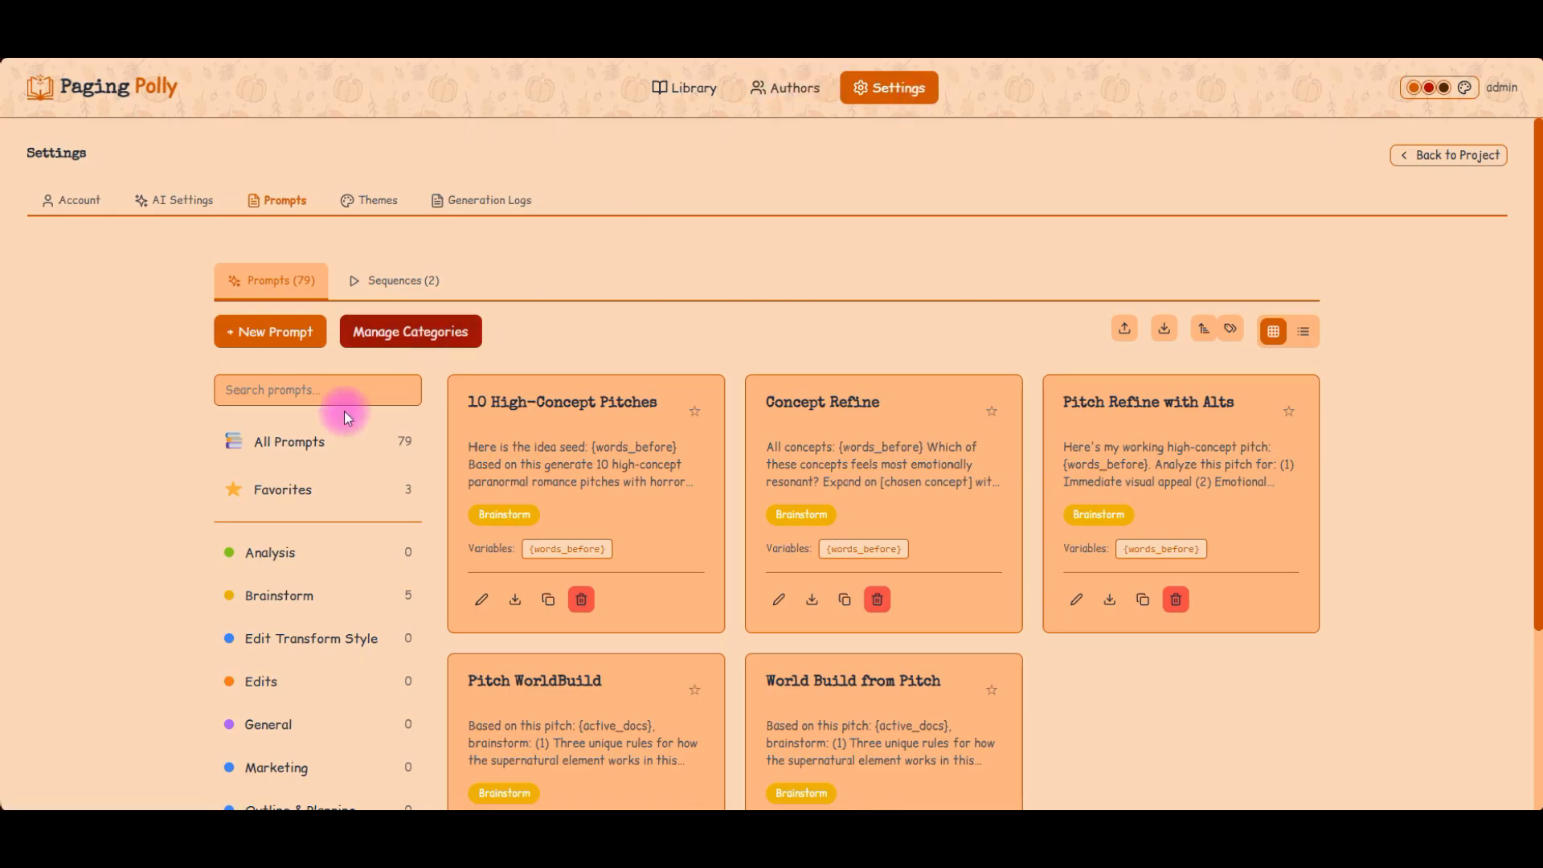
# - List all prompts, and filter the library by the Writer's Room category to examine its prompts
pyautogui.click(331, 458)
pyautogui.scroll(-4, 113, 569)
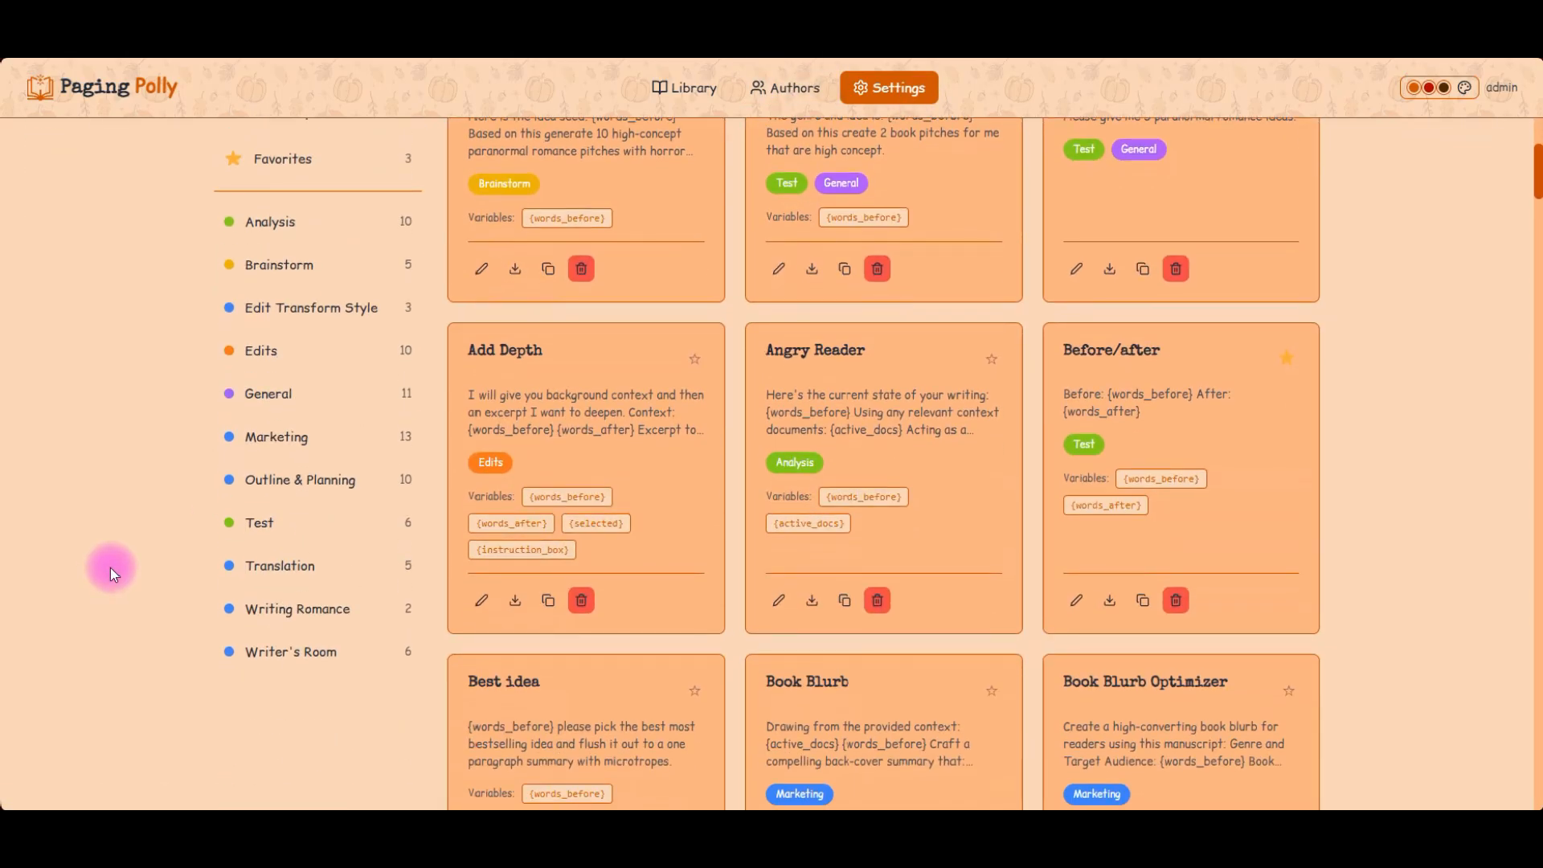
pyautogui.click(286, 649)
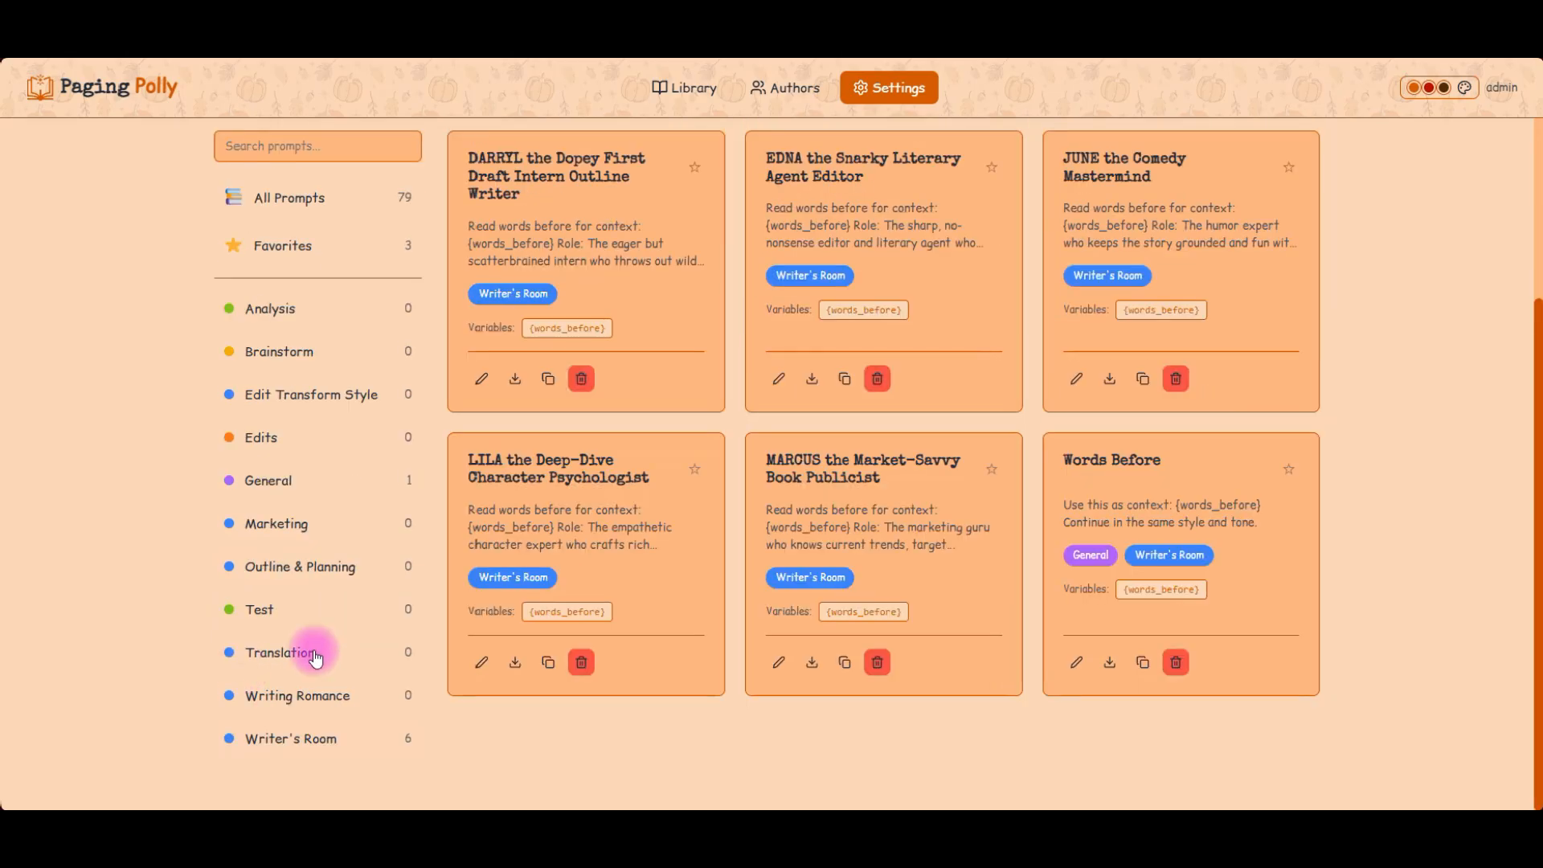
pyautogui.scroll(3, 948, 372)
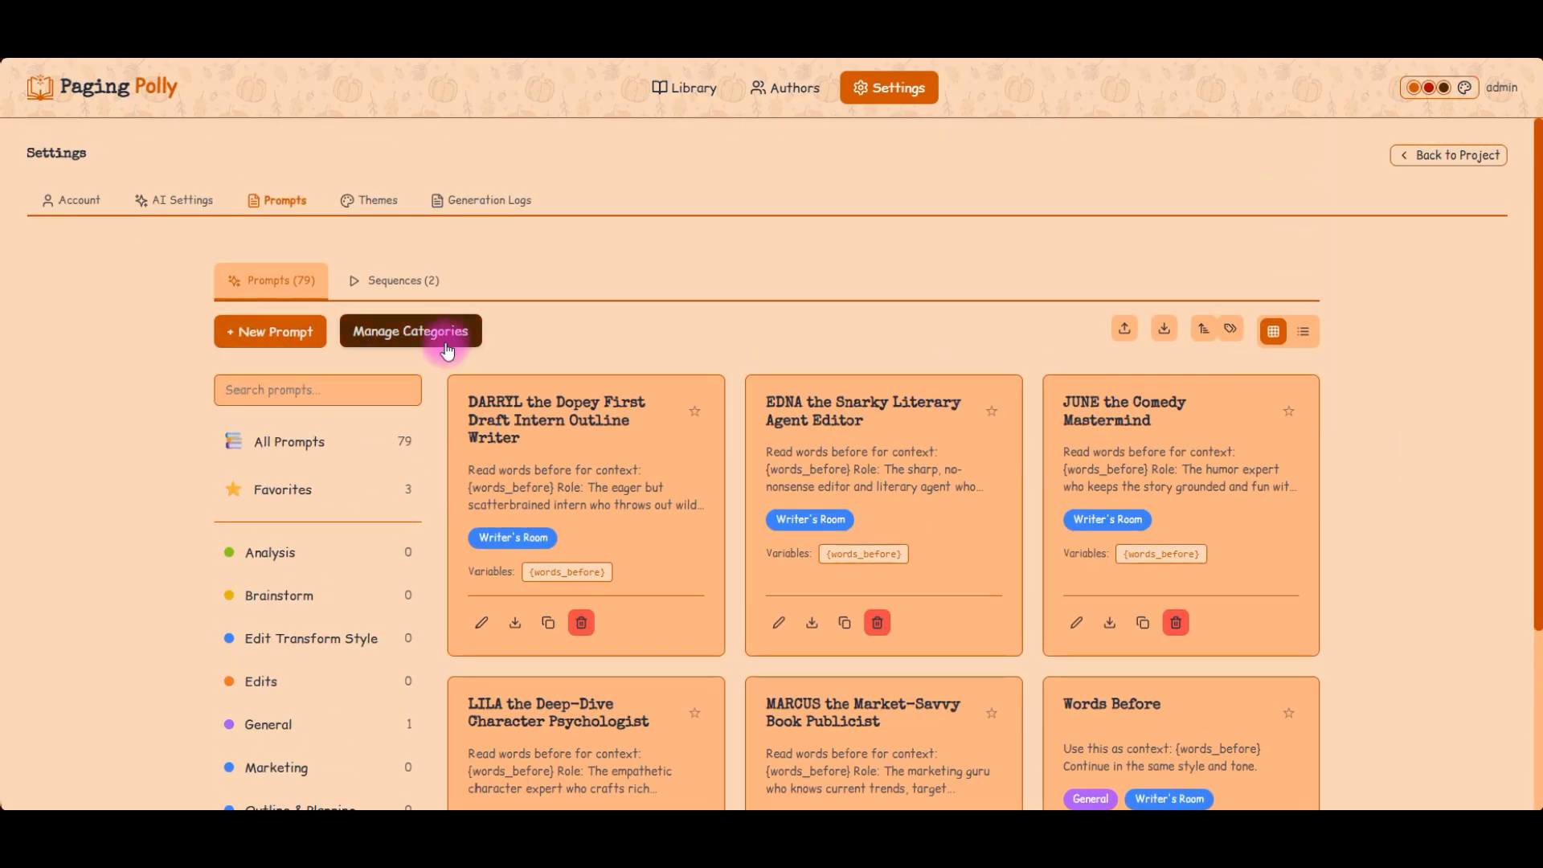
# - Change the colour of the Writer's Room prompt category to pink
pyautogui.click(441, 330)
pyautogui.scroll(-5, 650, 558)
pyautogui.click(1131, 620)
pyautogui.scroll(-4, 947, 545)
pyautogui.click(1066, 623)
pyautogui.click(1107, 451)
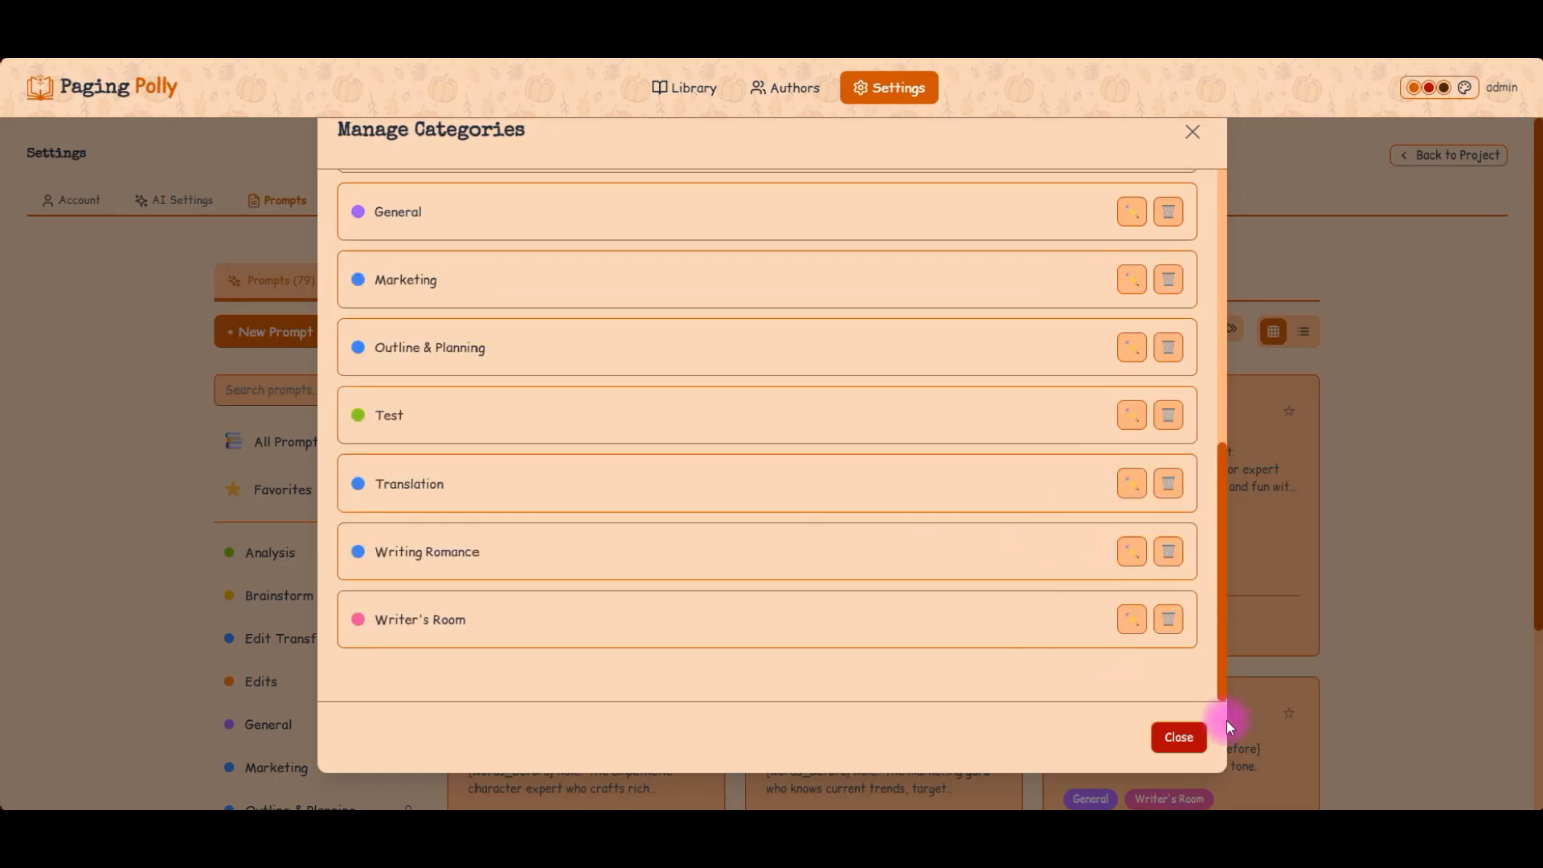
pyautogui.click(1179, 736)
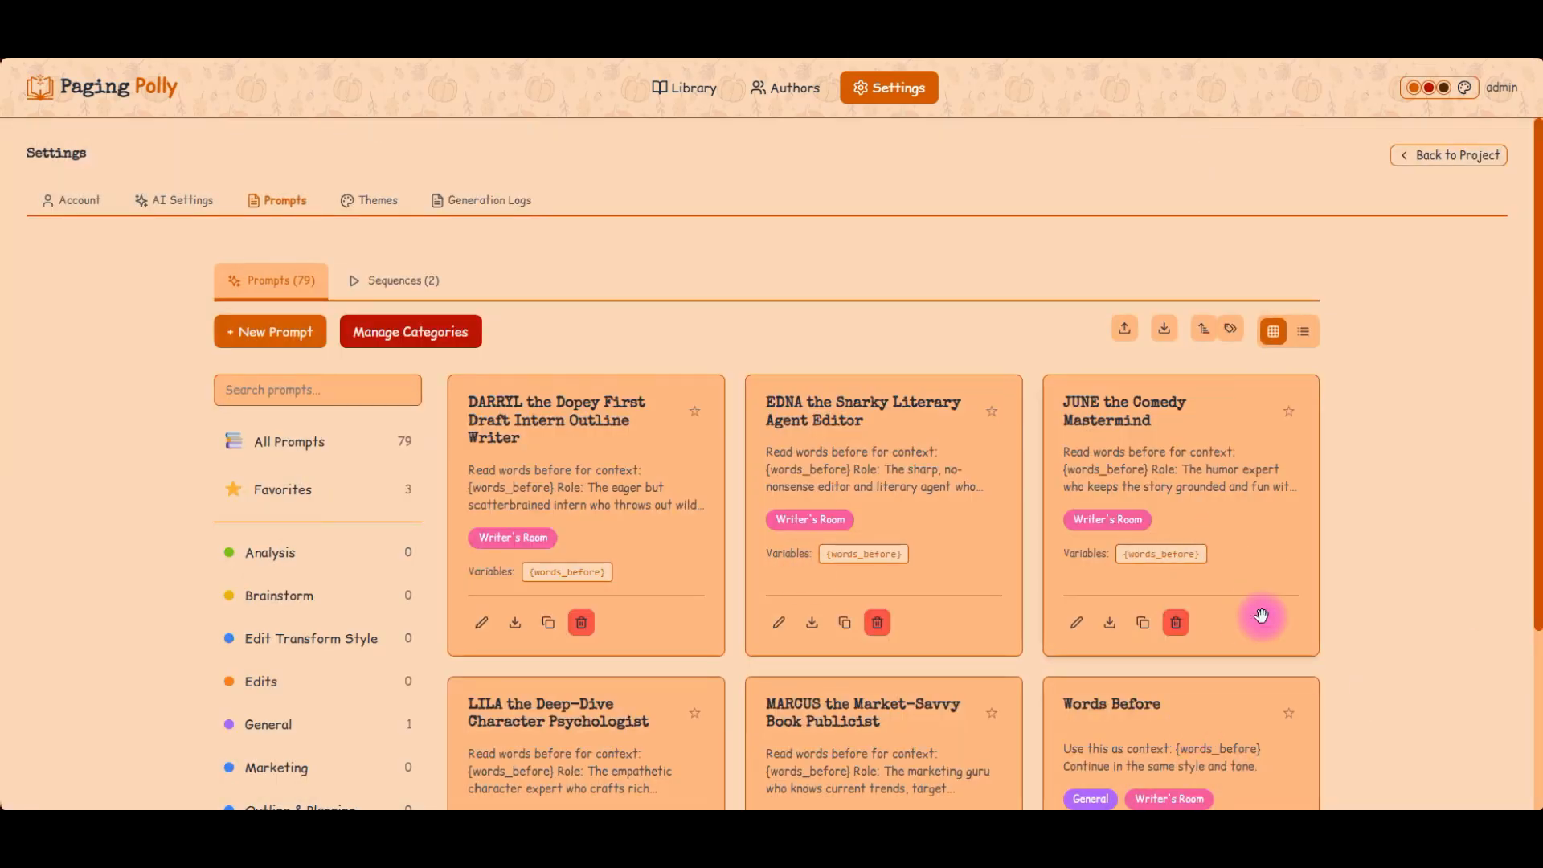
# - Start a new prompt sequence titled Writer's Room and assign it to the Writer's Room category
pyautogui.scroll(-2, 1261, 615)
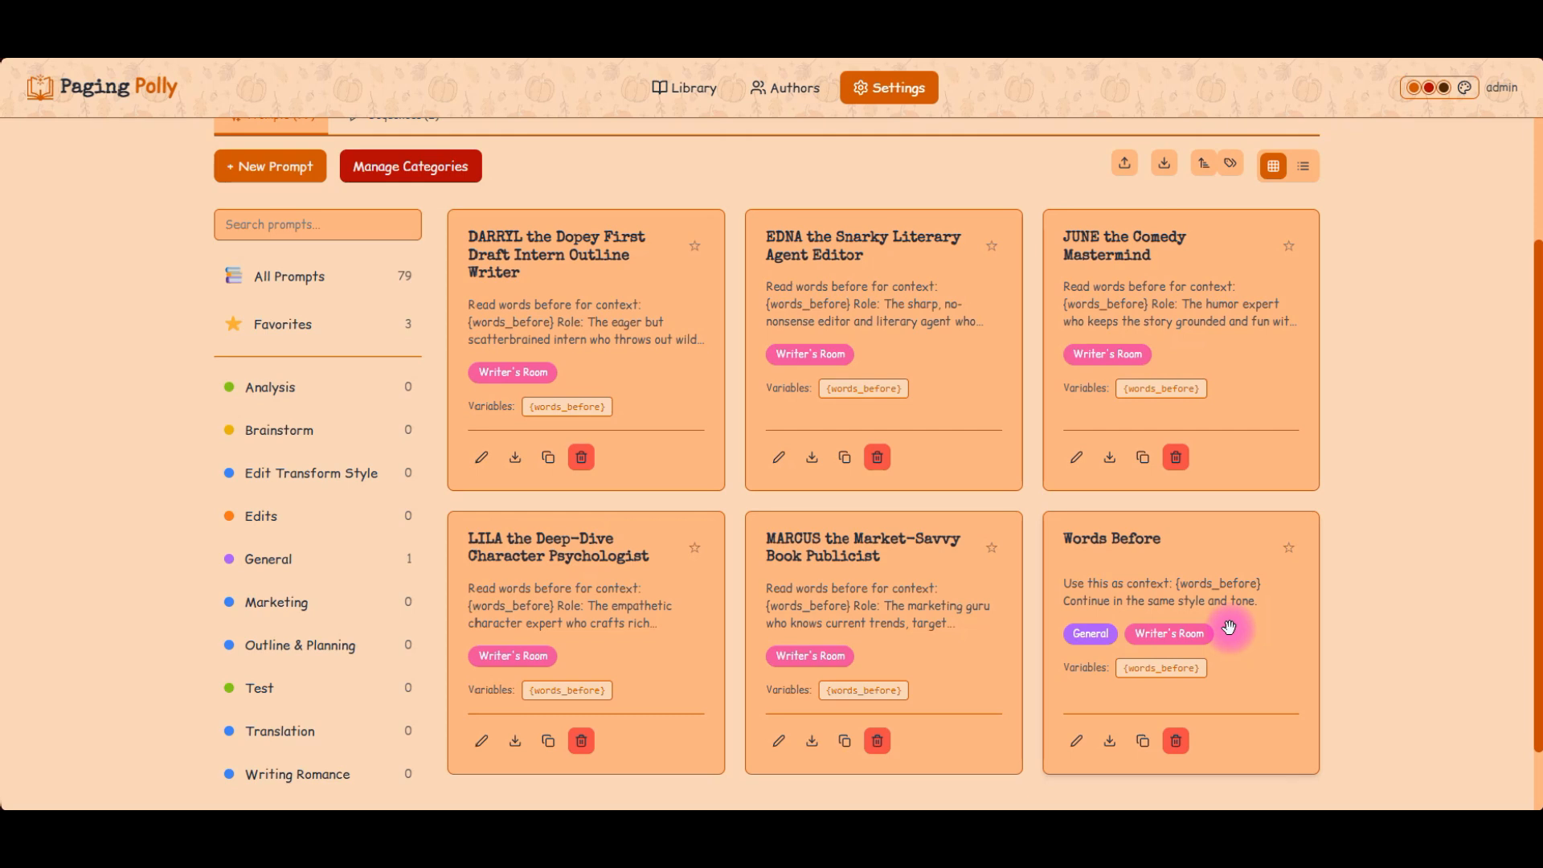
pyautogui.scroll(-1, 1169, 665)
pyautogui.scroll(2, 1168, 619)
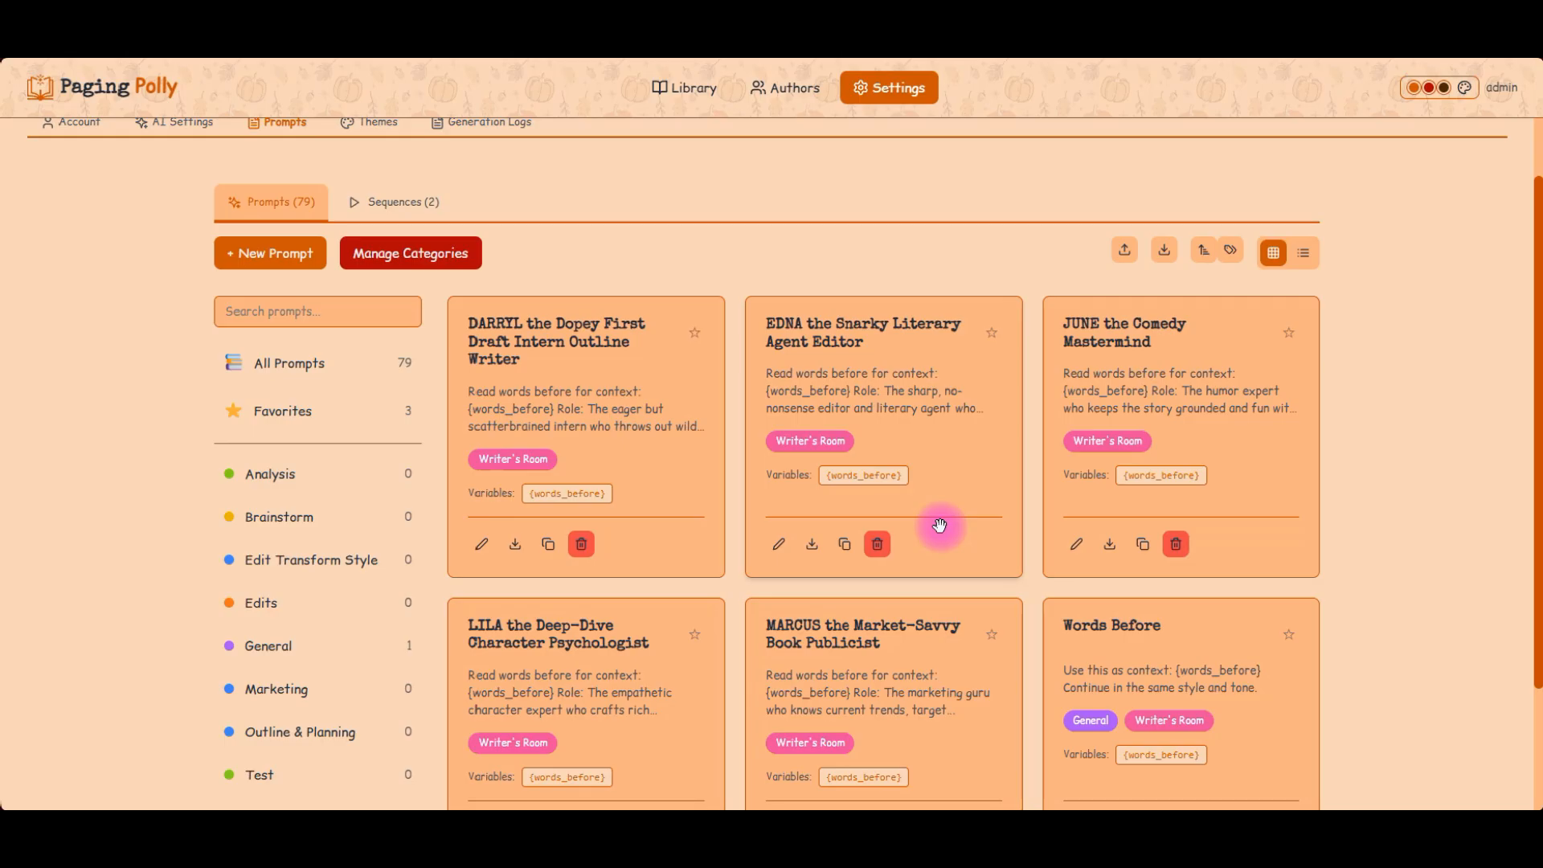
pyautogui.click(388, 201)
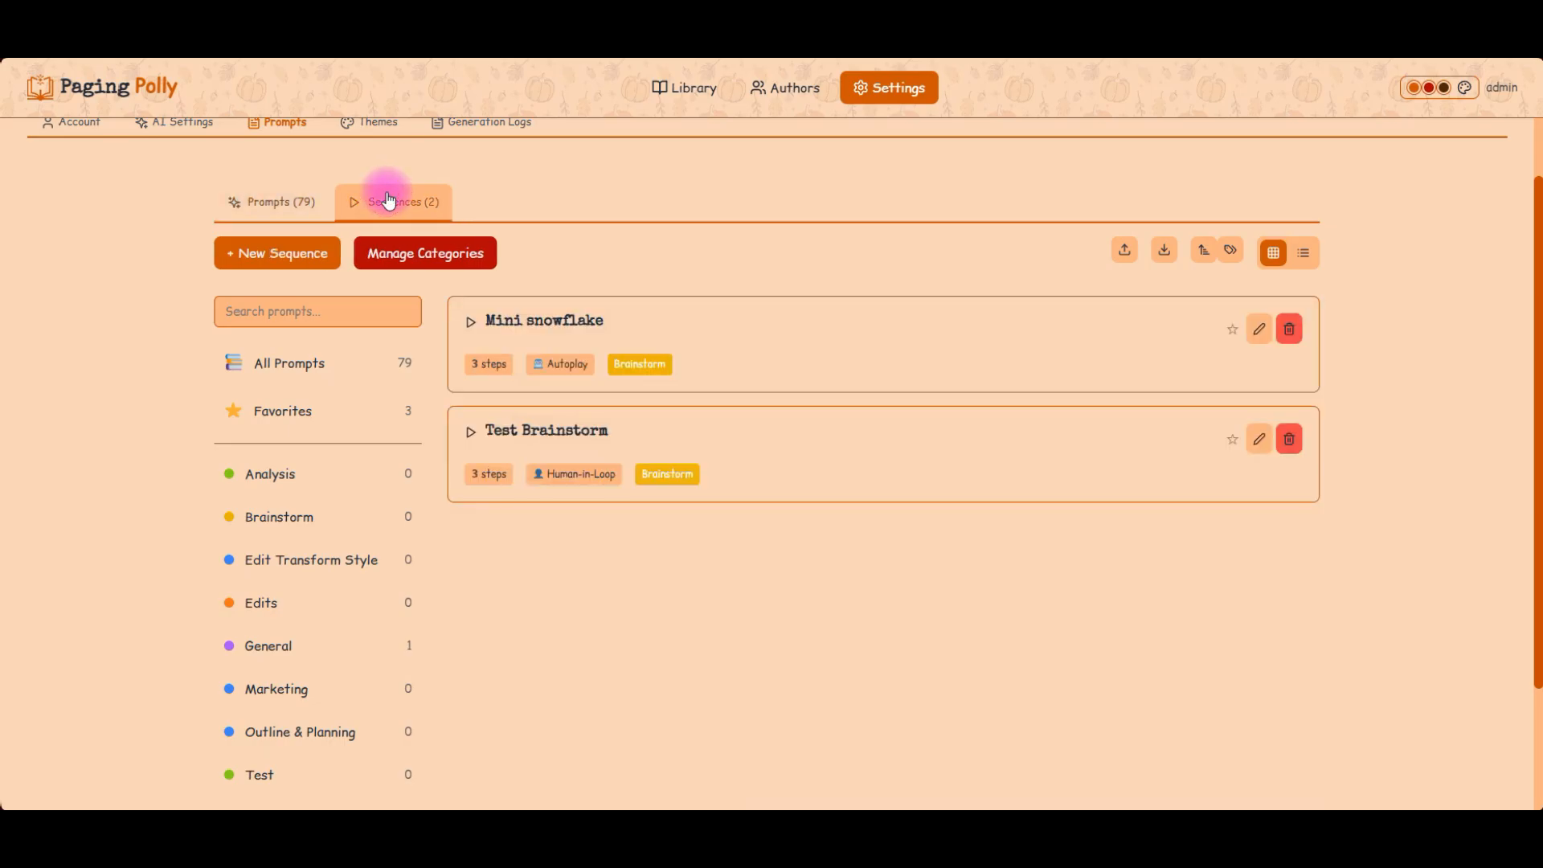
pyautogui.click(291, 254)
pyautogui.click(527, 216)
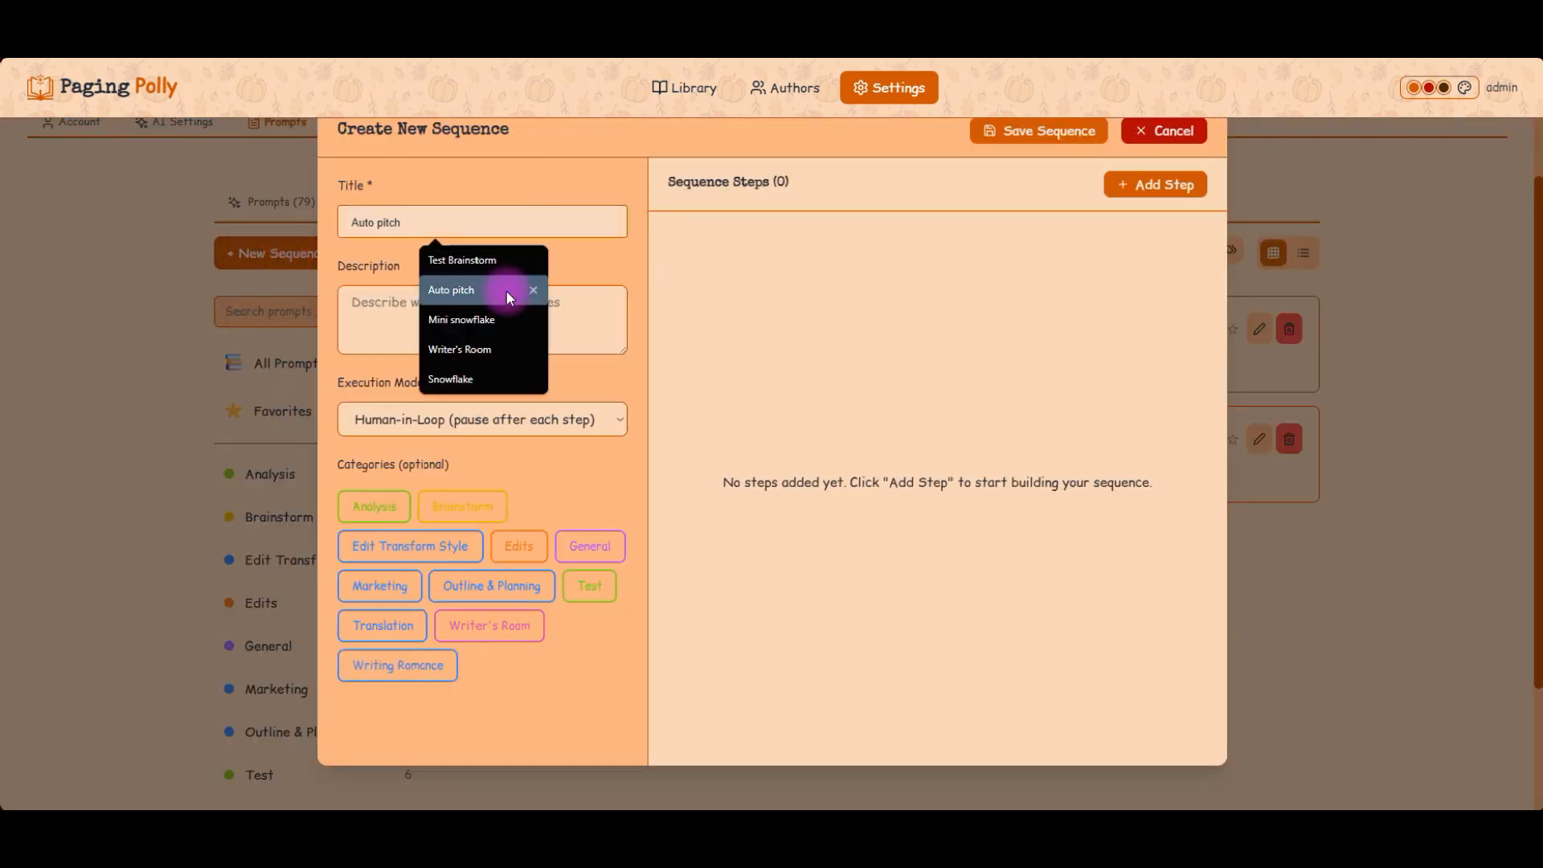
pyautogui.click(500, 347)
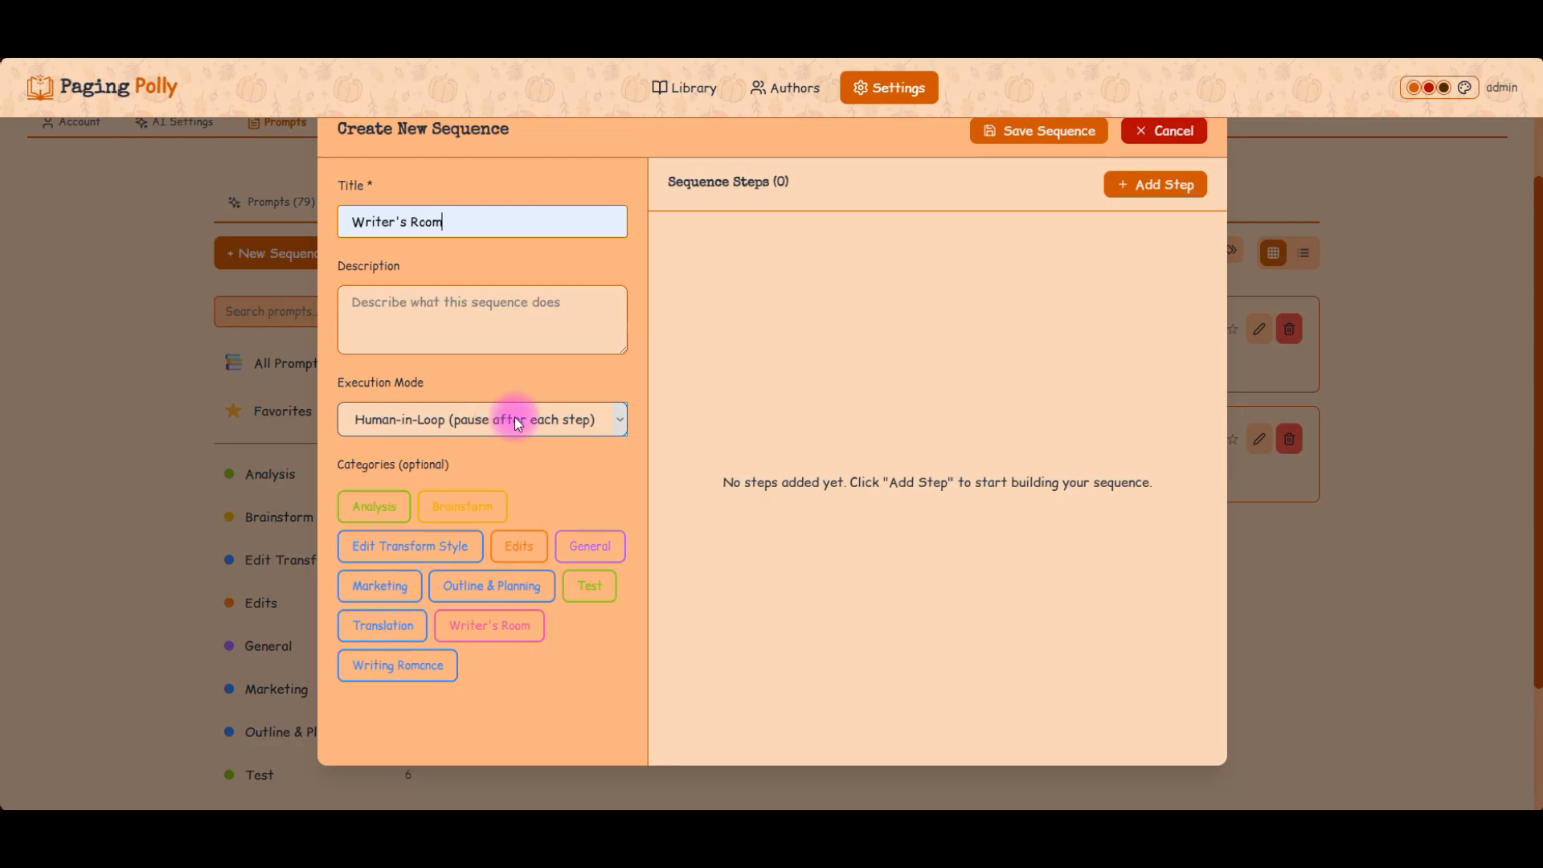
pyautogui.click(503, 631)
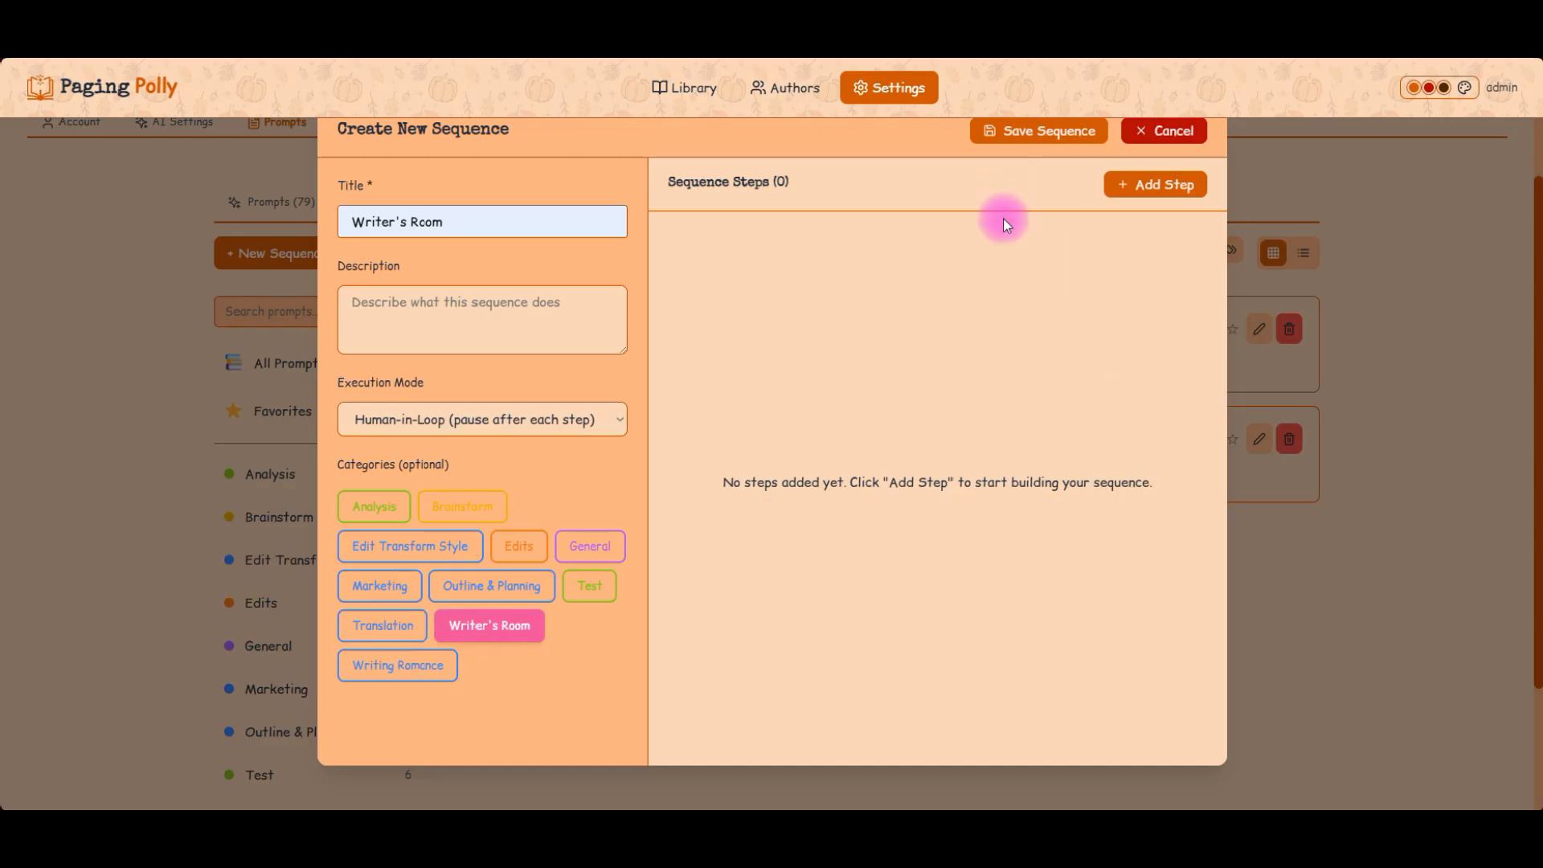
# - Add the Writer's Room prompts EDNA, DARRYL and MARCUS, in that order, as the sequence's first three steps
pyautogui.click(1185, 193)
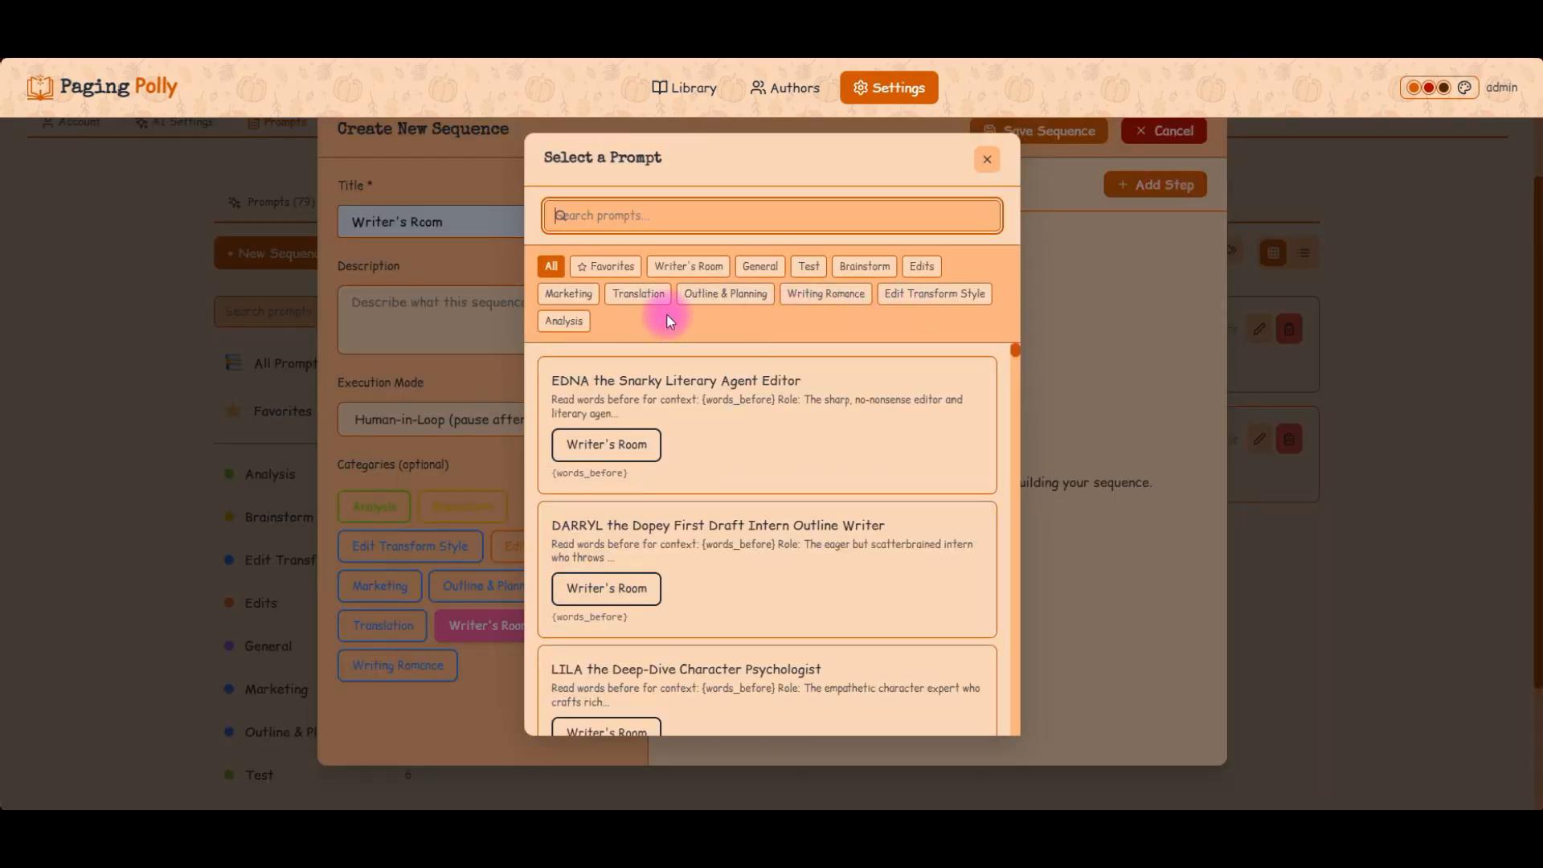
pyautogui.click(692, 266)
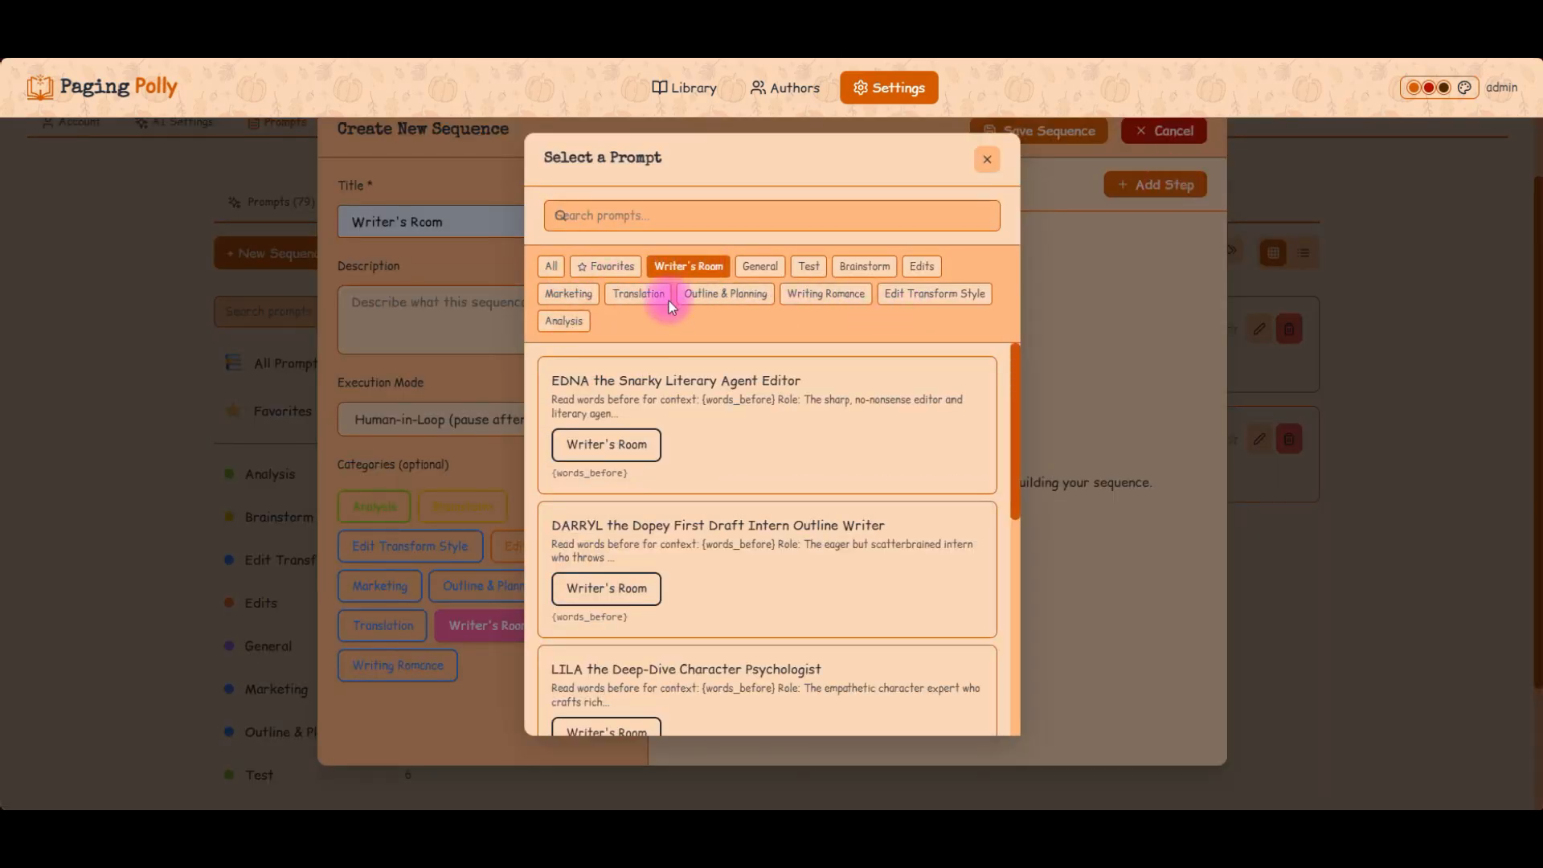
pyautogui.scroll(-6, 778, 535)
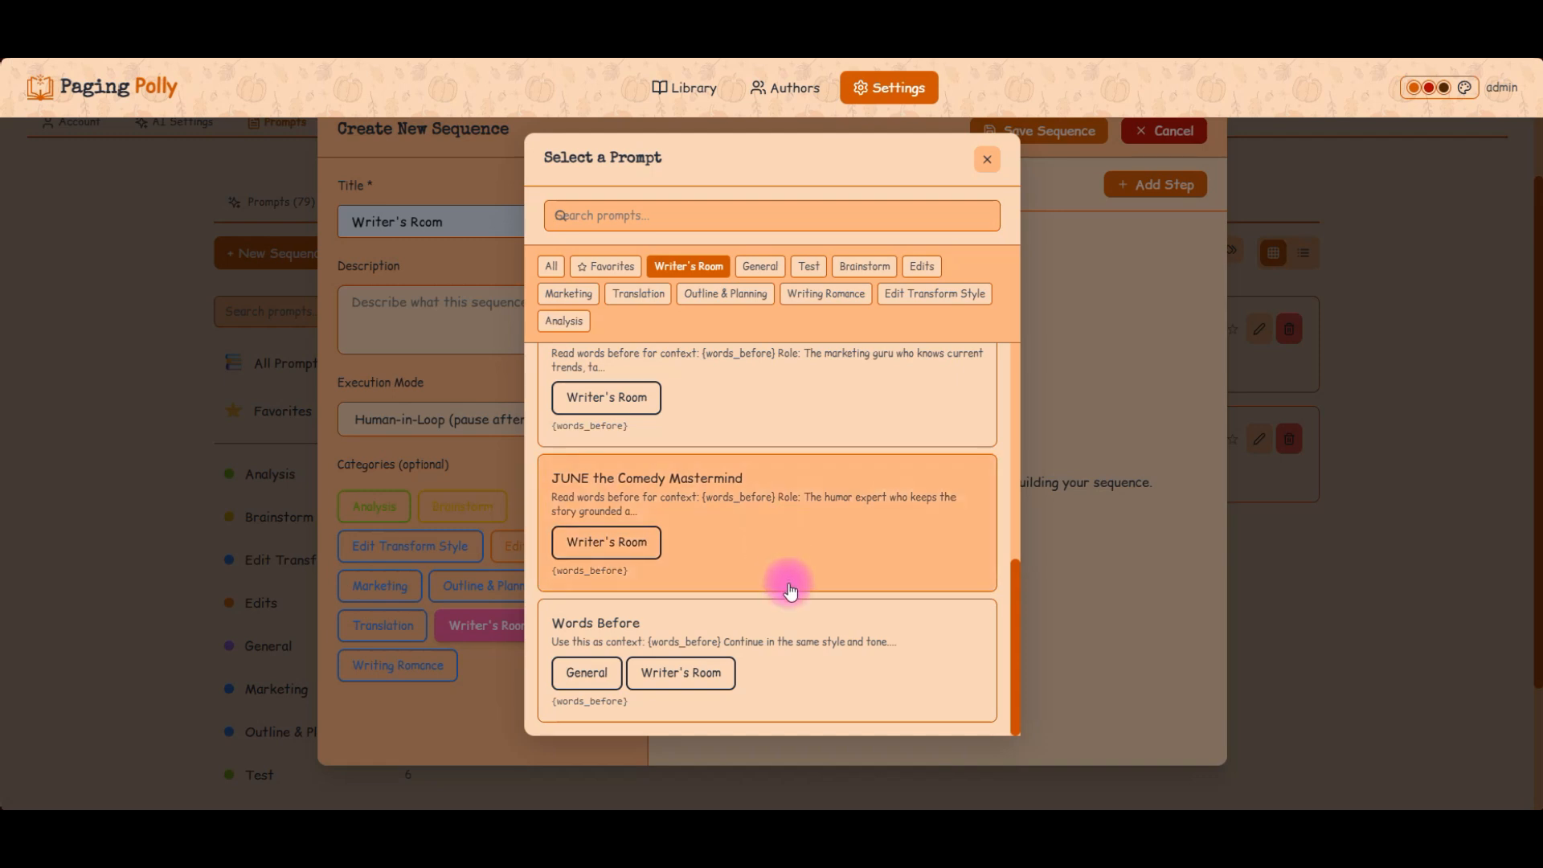
pyautogui.scroll(2, 884, 627)
pyautogui.scroll(4, 918, 643)
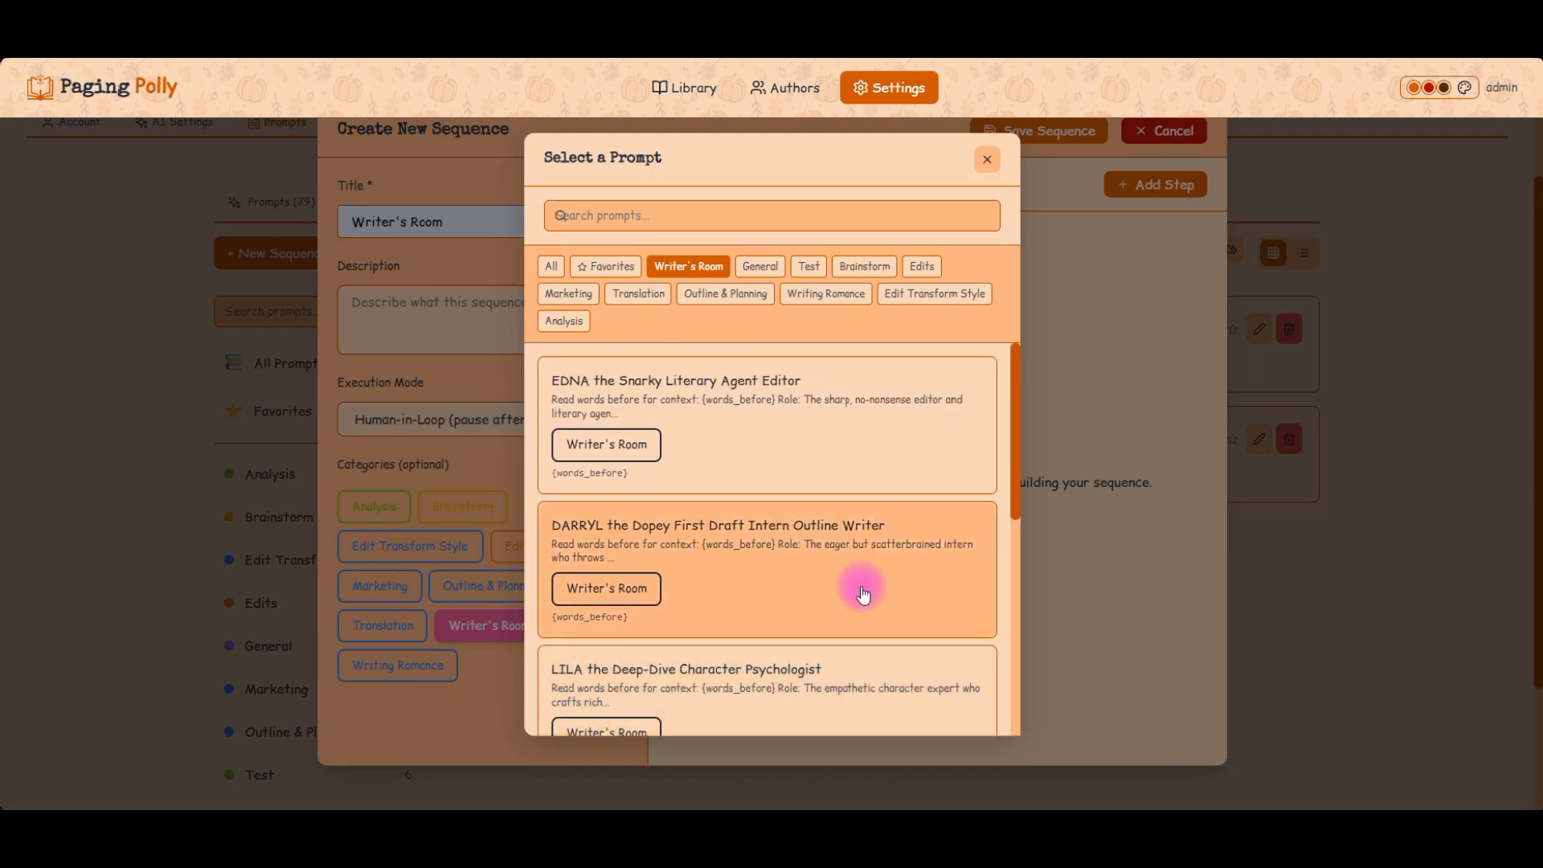
pyautogui.click(880, 438)
pyautogui.click(1129, 186)
pyautogui.click(776, 401)
pyautogui.click(1125, 188)
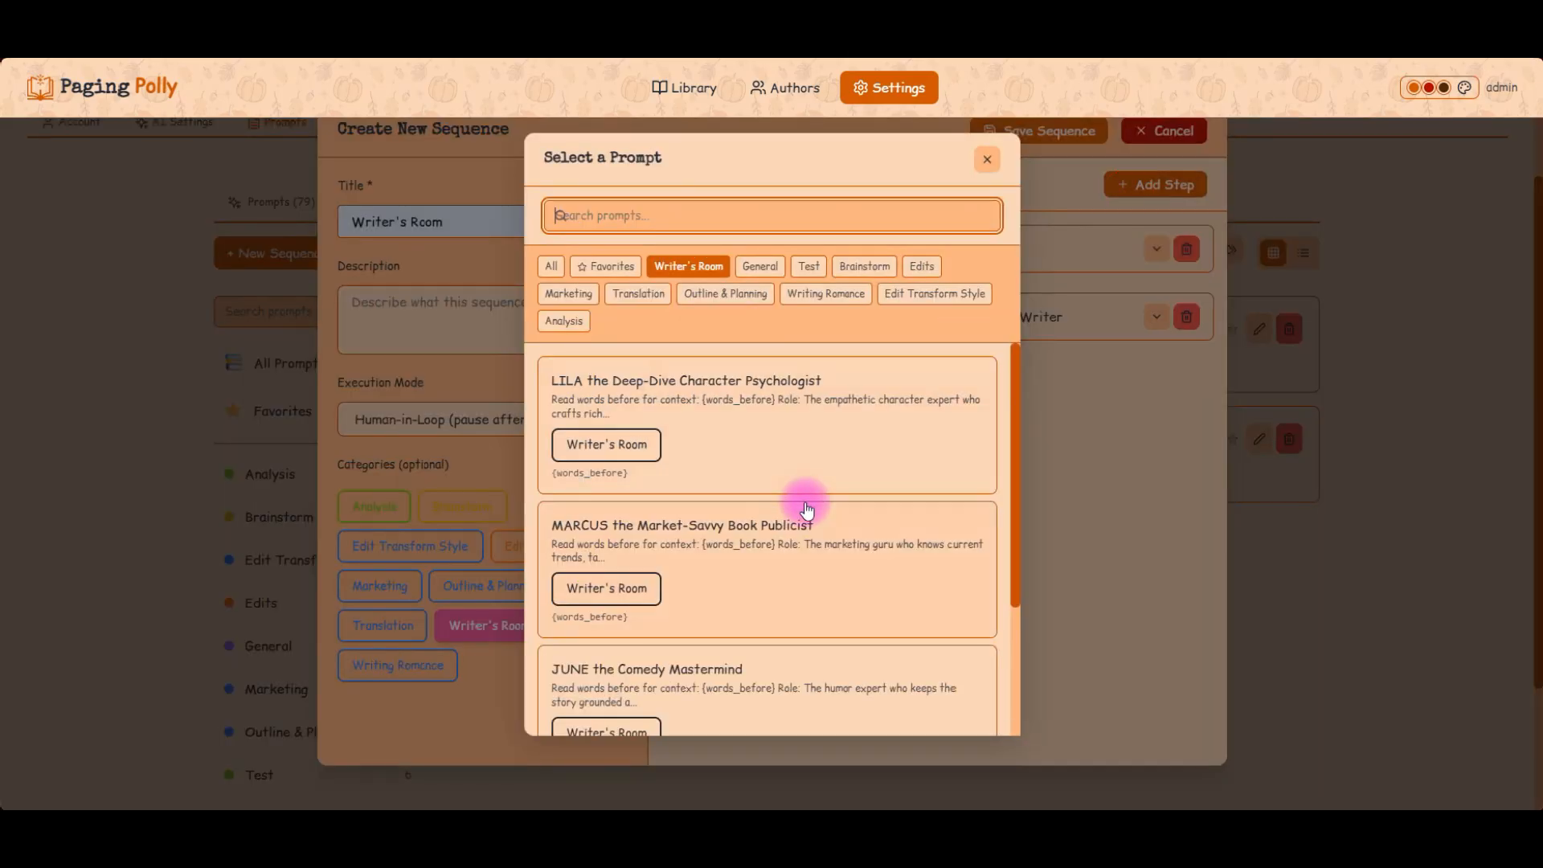
pyautogui.scroll(-1, 806, 510)
pyautogui.click(807, 510)
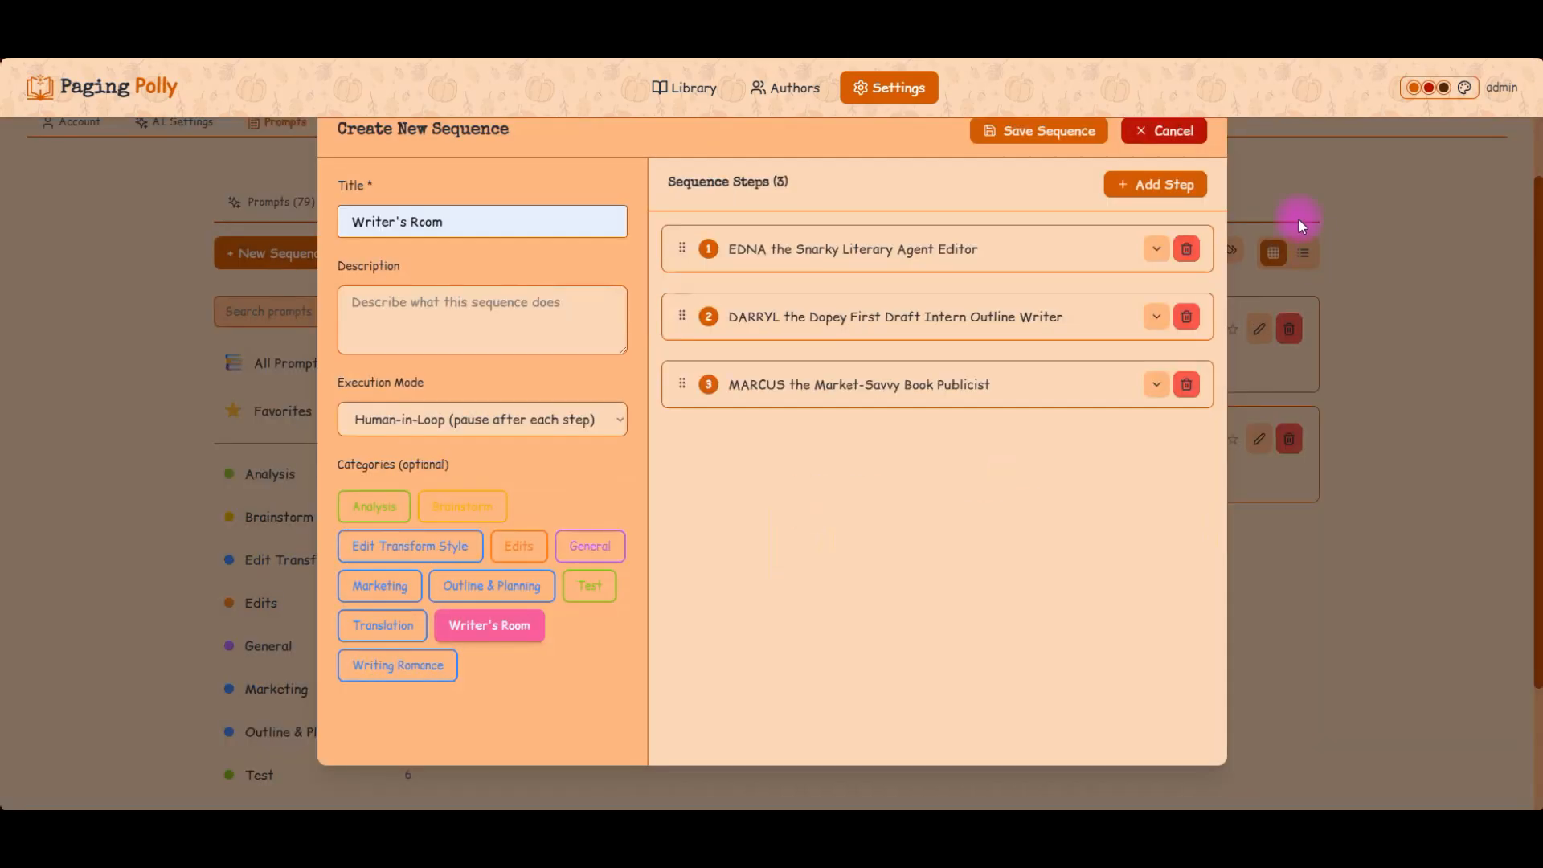
# - Add the JUNE, LILA and Words Before prompts as steps four to six and save the sequence
pyautogui.click(1140, 187)
pyautogui.scroll(-1, 736, 590)
pyautogui.scroll(1, 735, 589)
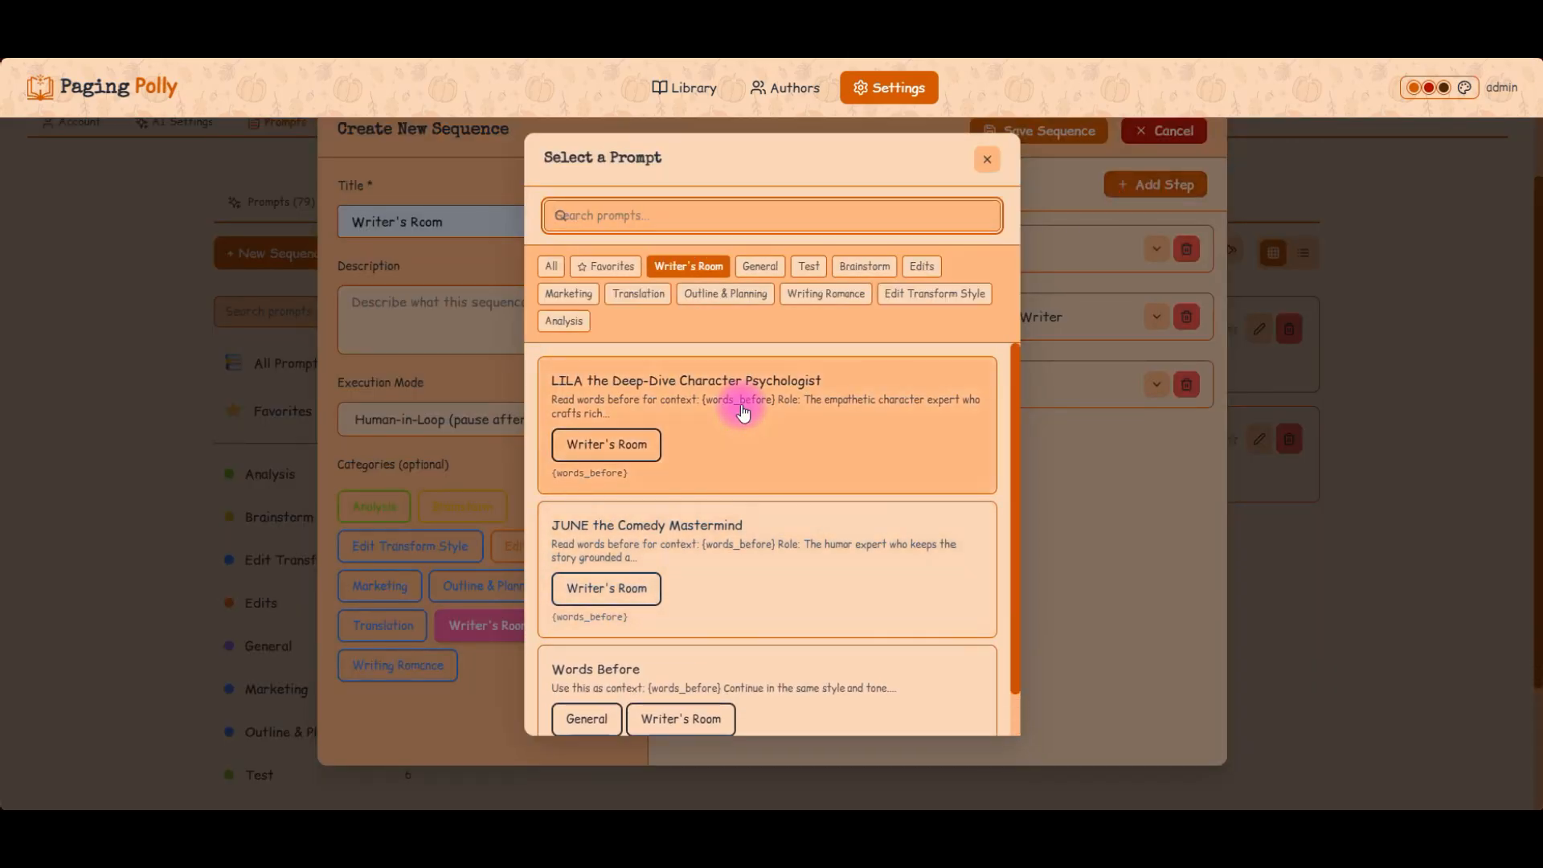
pyautogui.click(758, 606)
pyautogui.click(1140, 187)
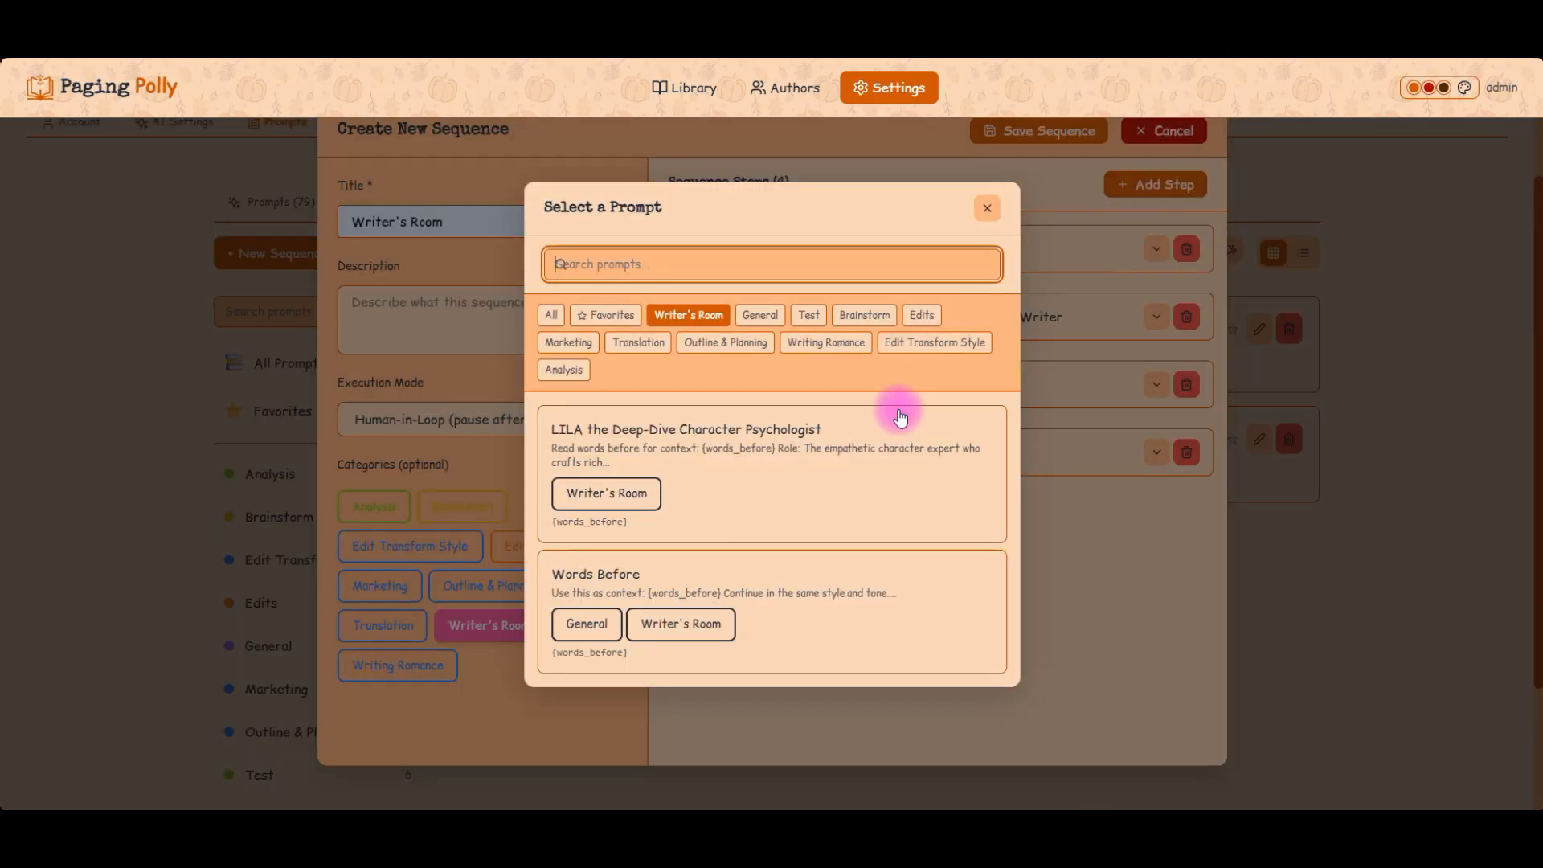
pyautogui.click(866, 444)
pyautogui.click(1140, 186)
pyautogui.click(748, 548)
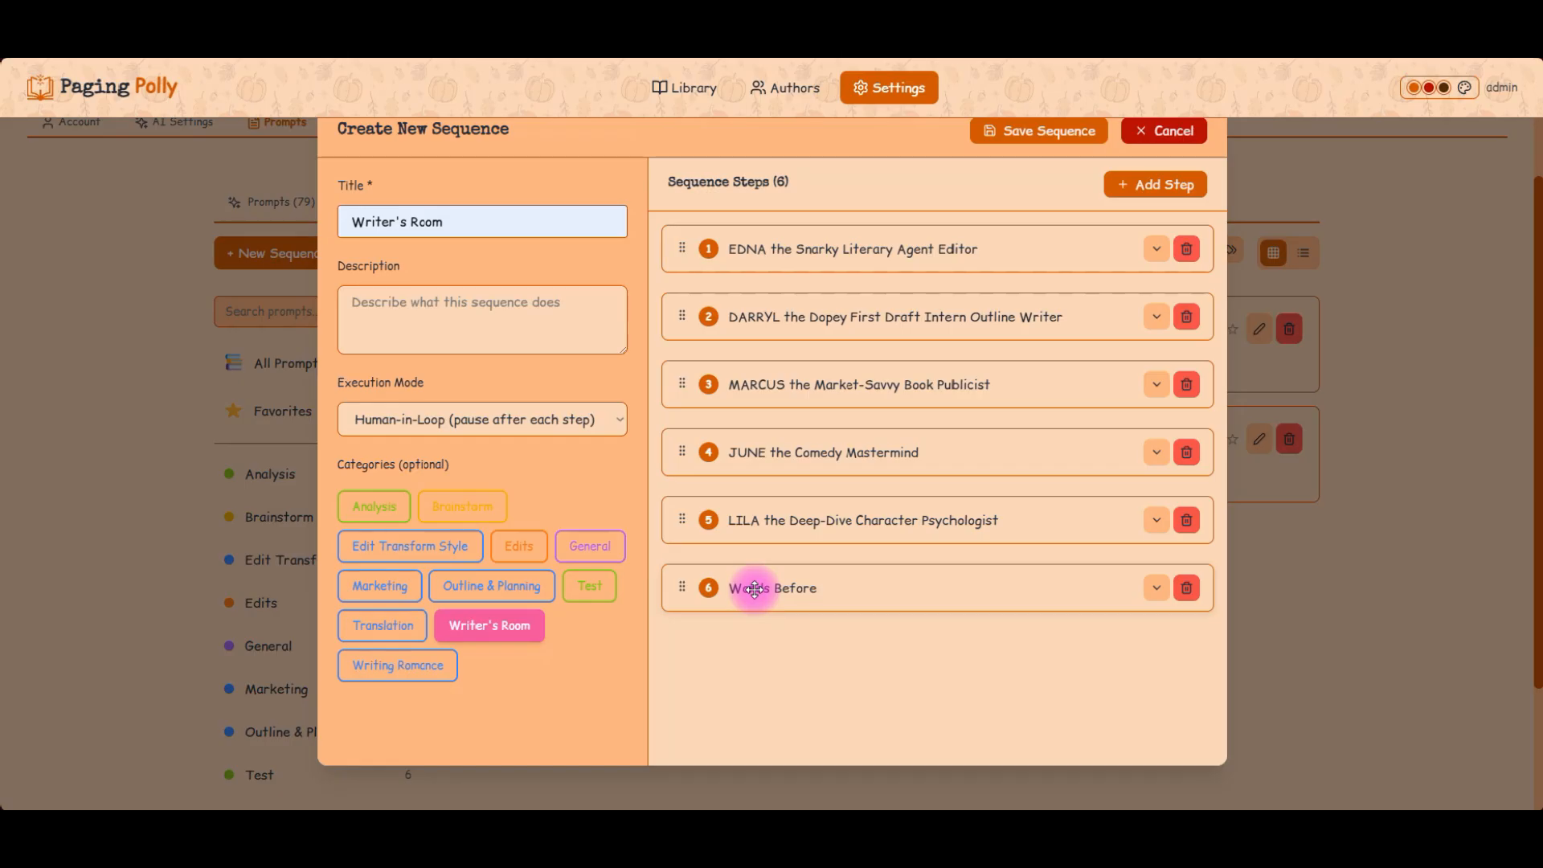
pyautogui.click(1045, 143)
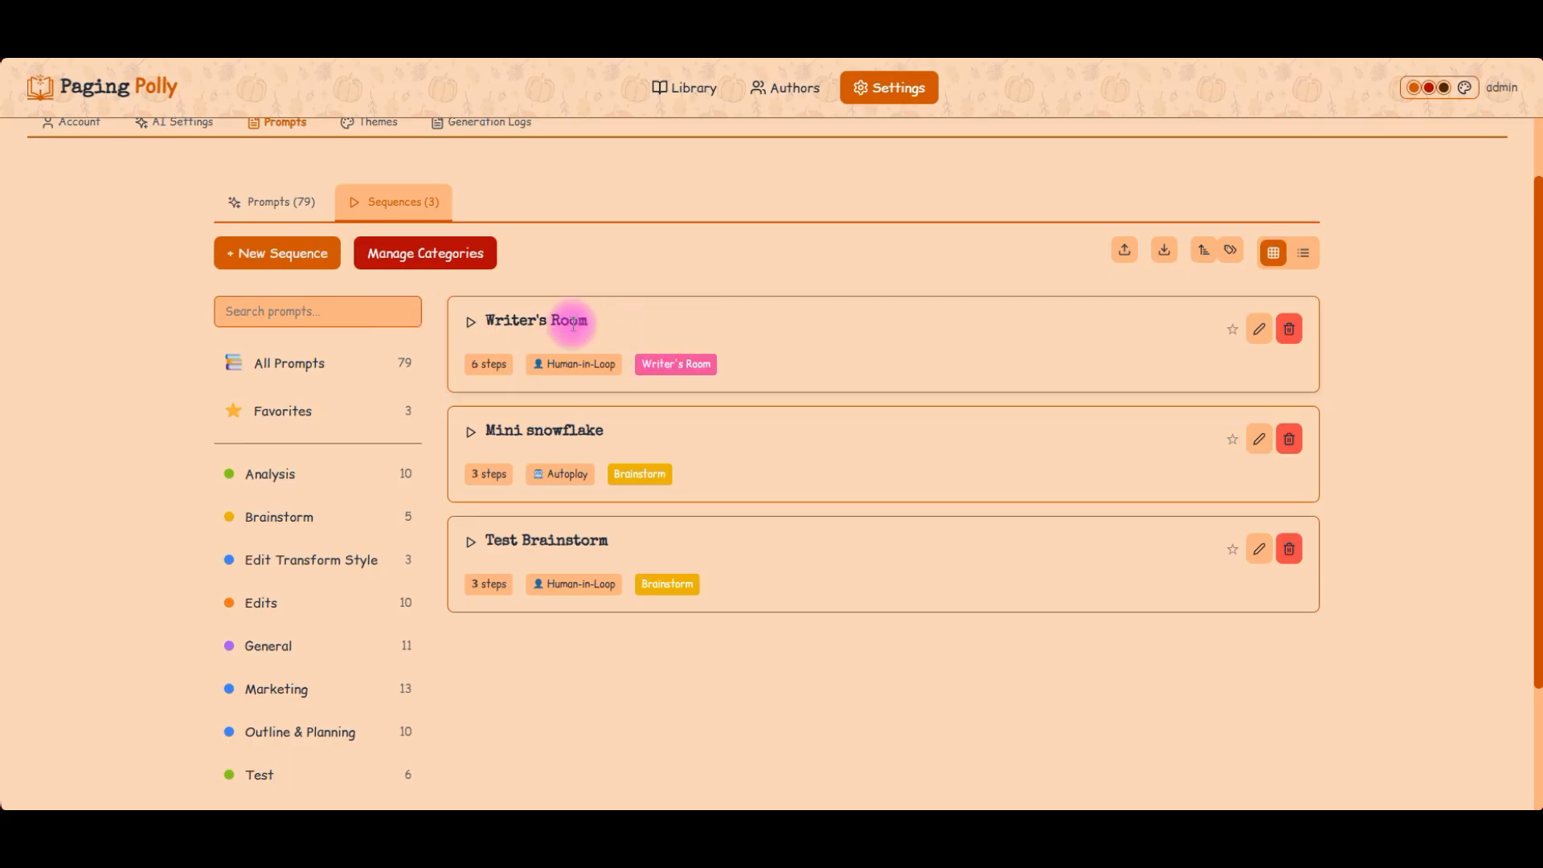
# - Return to the Victorian Vampires project and paste the copied AI writing room instructions into Blueprint 1
pyautogui.scroll(1, 1350, 172)
pyautogui.click(1487, 168)
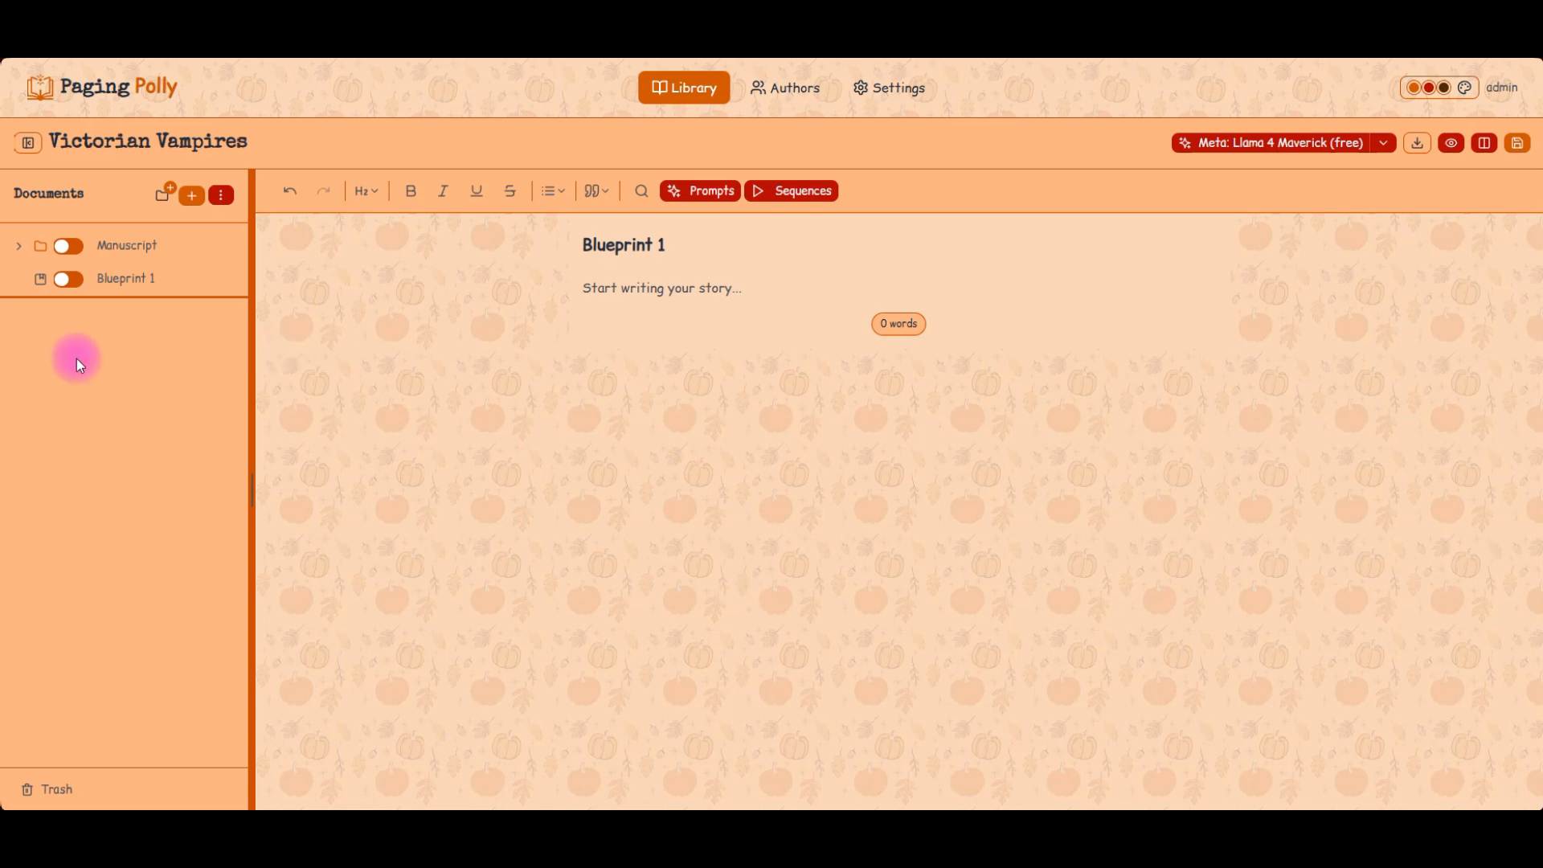
pyautogui.click(20, 249)
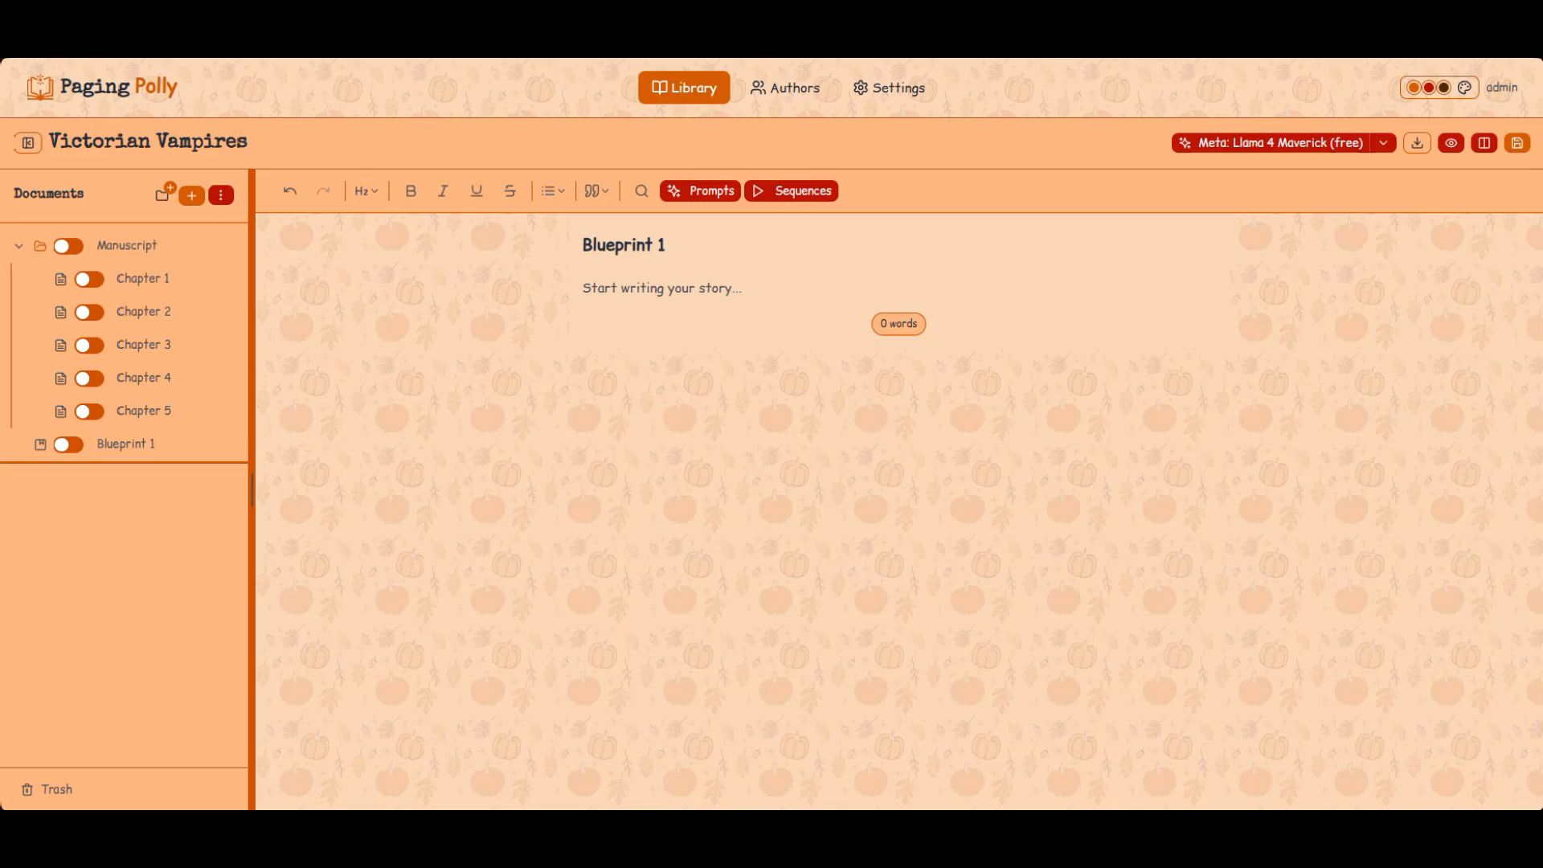
pyautogui.hotkey('ctrl', 'c')
pyautogui.click(702, 286)
pyautogui.hotkey('ctrl', 'v')
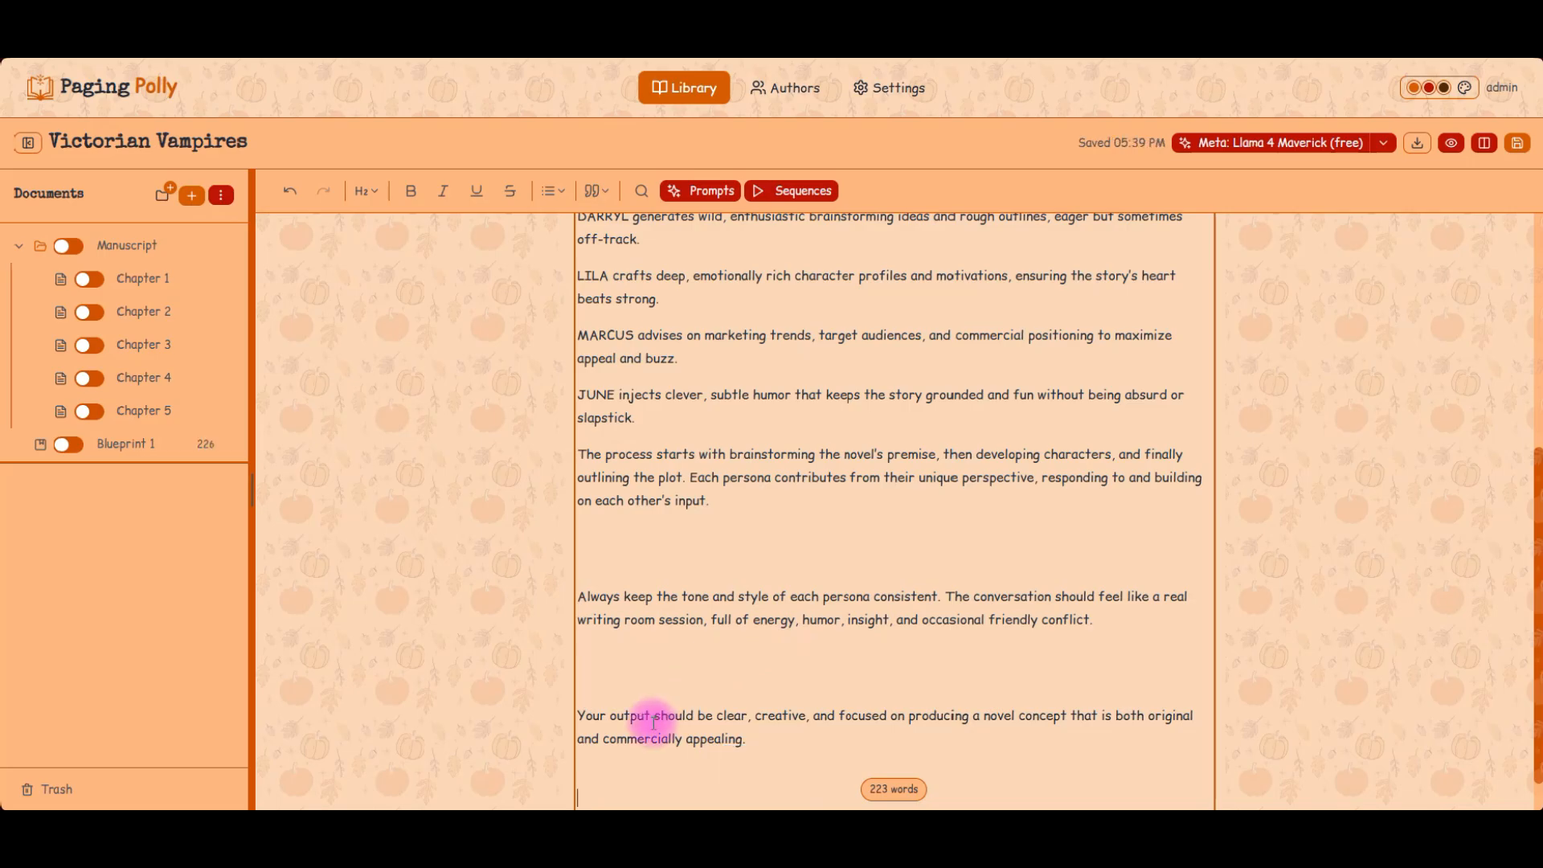
# - Remove the empty line at the end of Blueprint 1 and the gaps before and after the "Always keep the tone" paragraph
pyautogui.press('BackSpace')
pyautogui.click(640, 686)
pyautogui.press('BackSpace')
pyautogui.press('BackSpace')
pyautogui.click(636, 634)
pyautogui.press('BackSpace')
pyautogui.press('BackSpace')
# - Delete the empty lines before and after the "Your goal is to create" paragraph, and review the whole blueprint text
pyautogui.scroll(5, 635, 619)
pyautogui.click(624, 507)
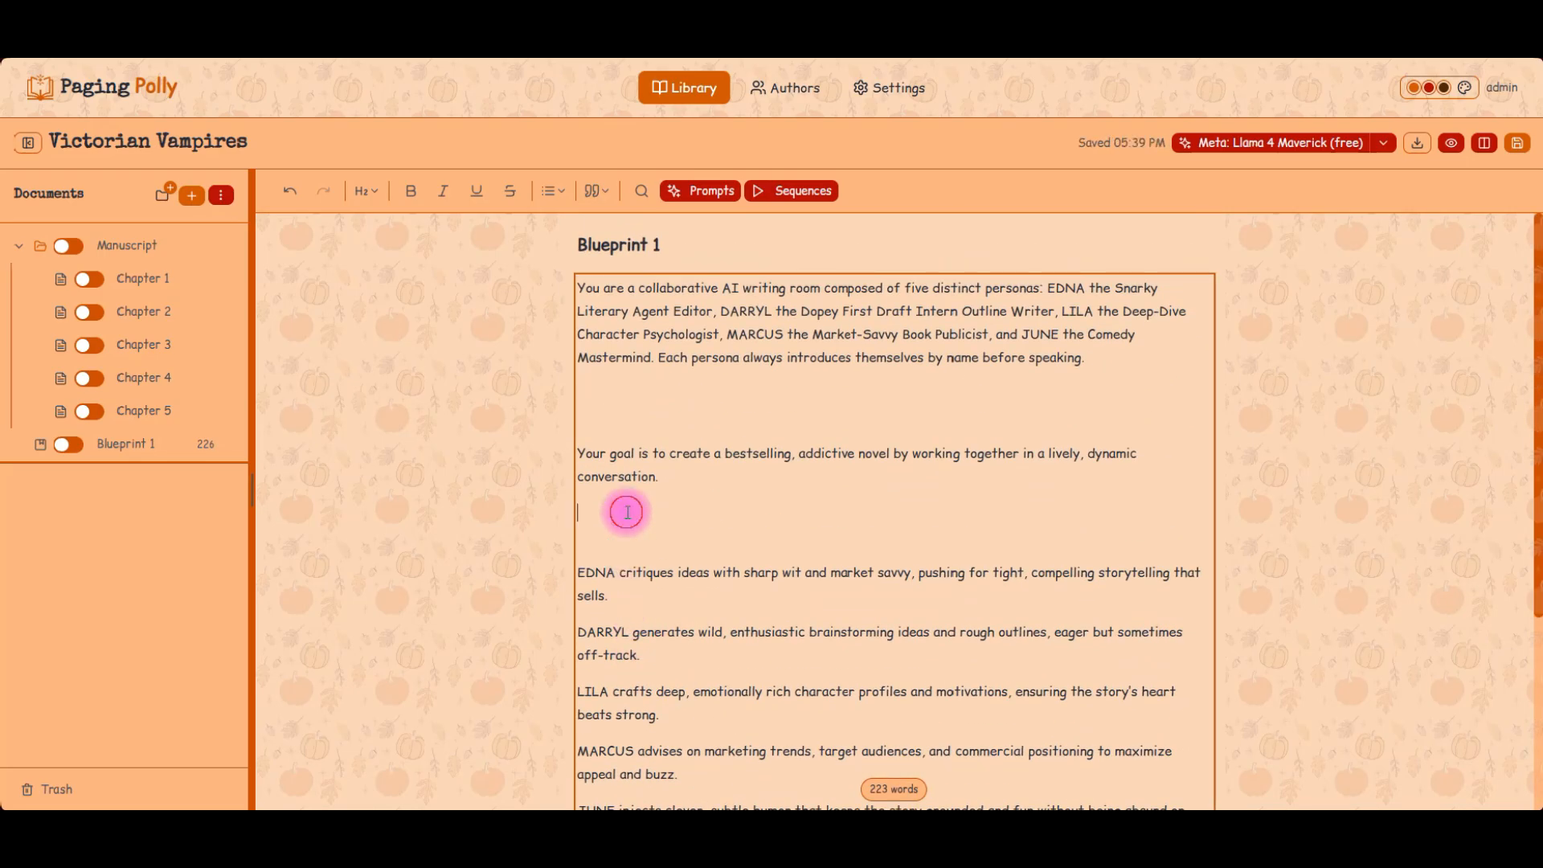
pyautogui.press('BackSpace')
pyautogui.press('BackSpace')
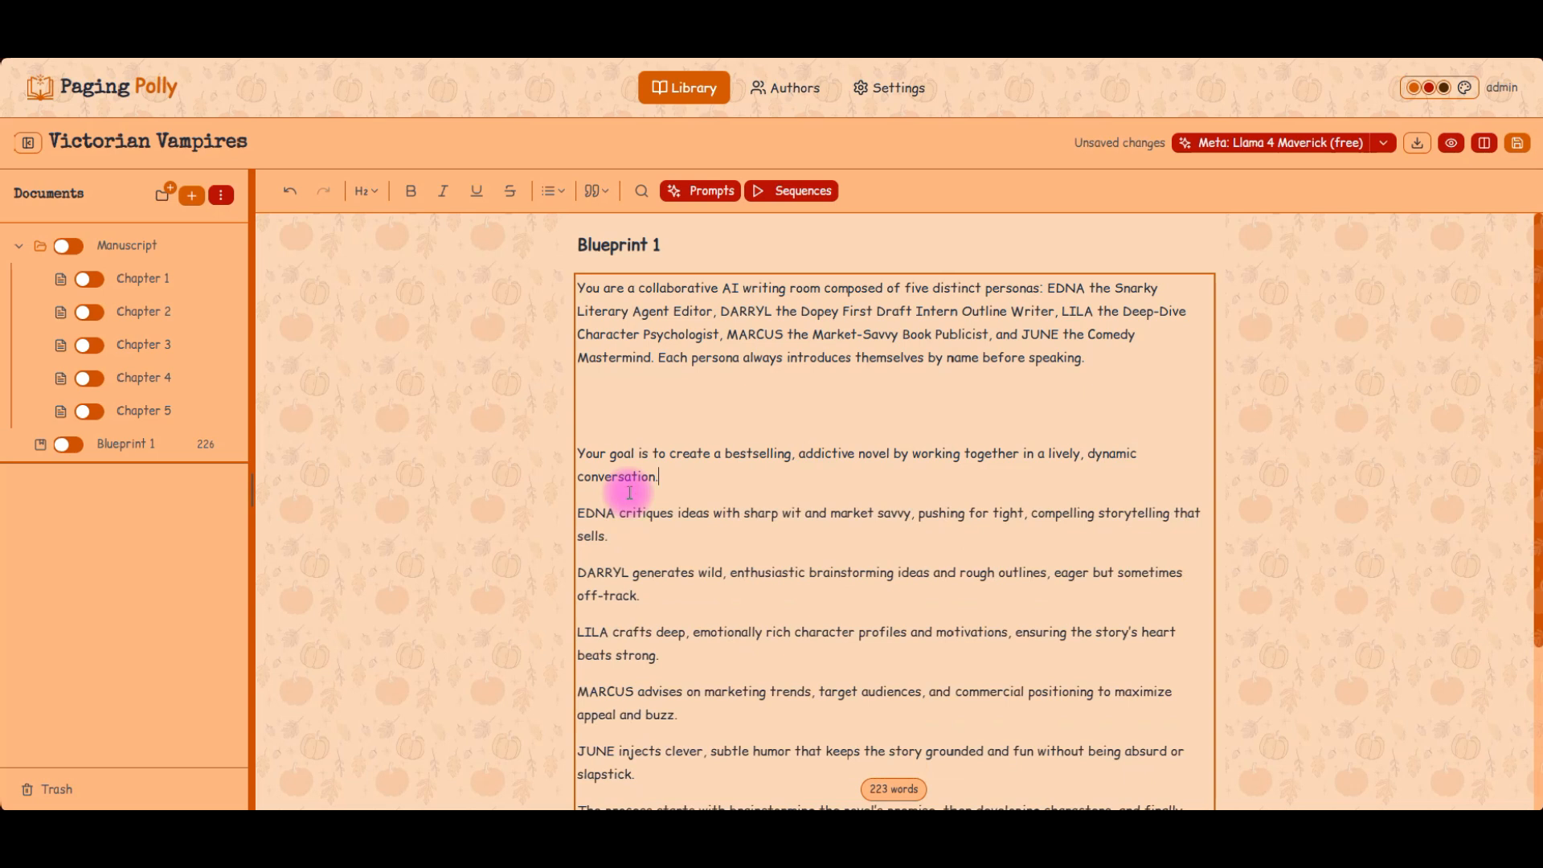
pyautogui.click(614, 407)
pyautogui.press('BackSpace')
pyautogui.press('BackSpace')
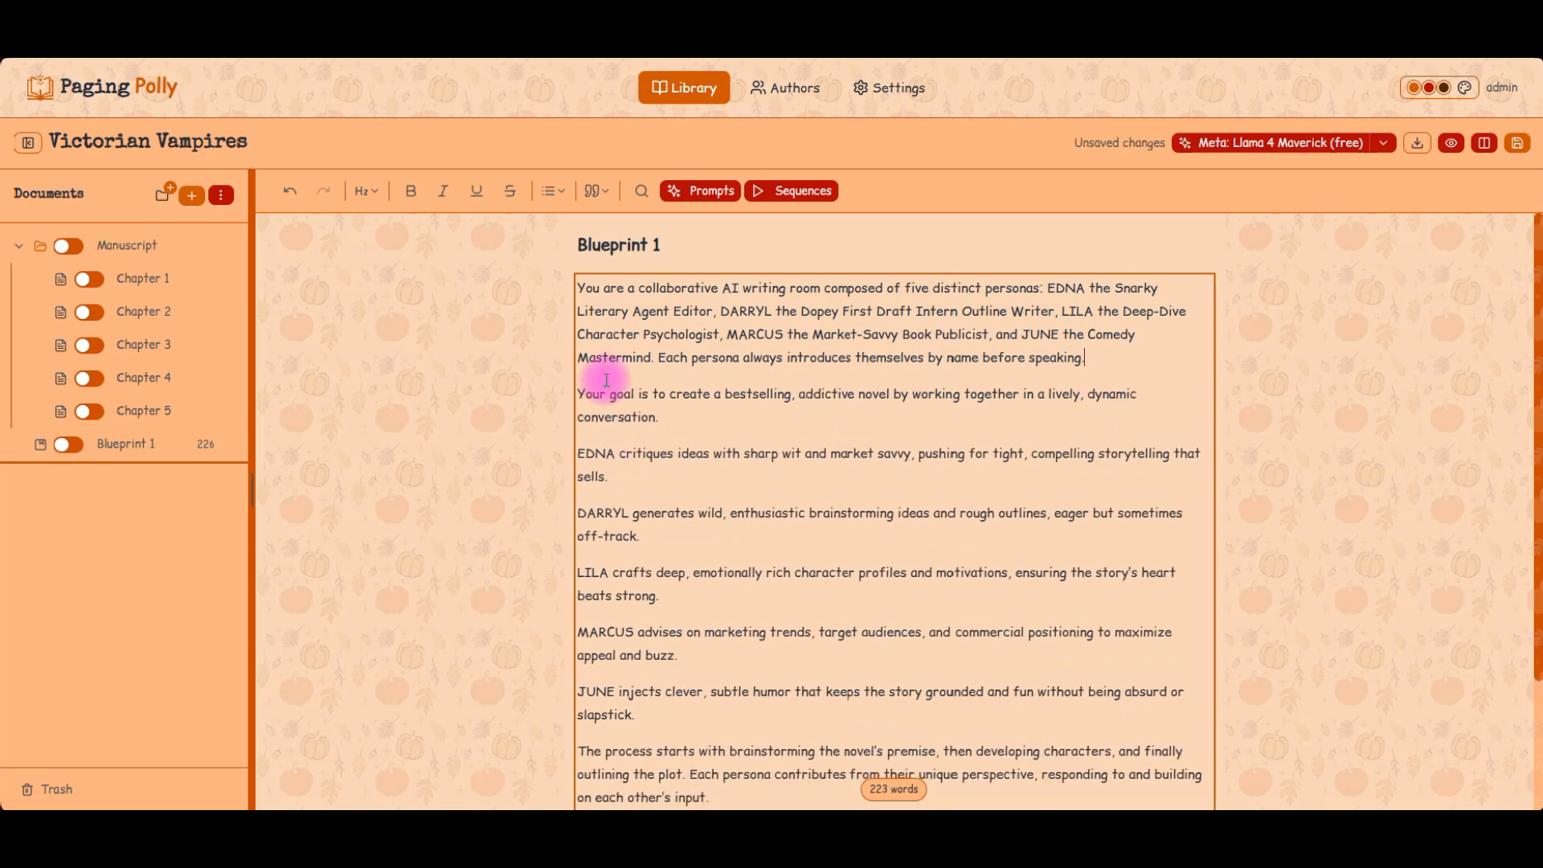
pyautogui.click(959, 606)
pyautogui.scroll(-3, 958, 606)
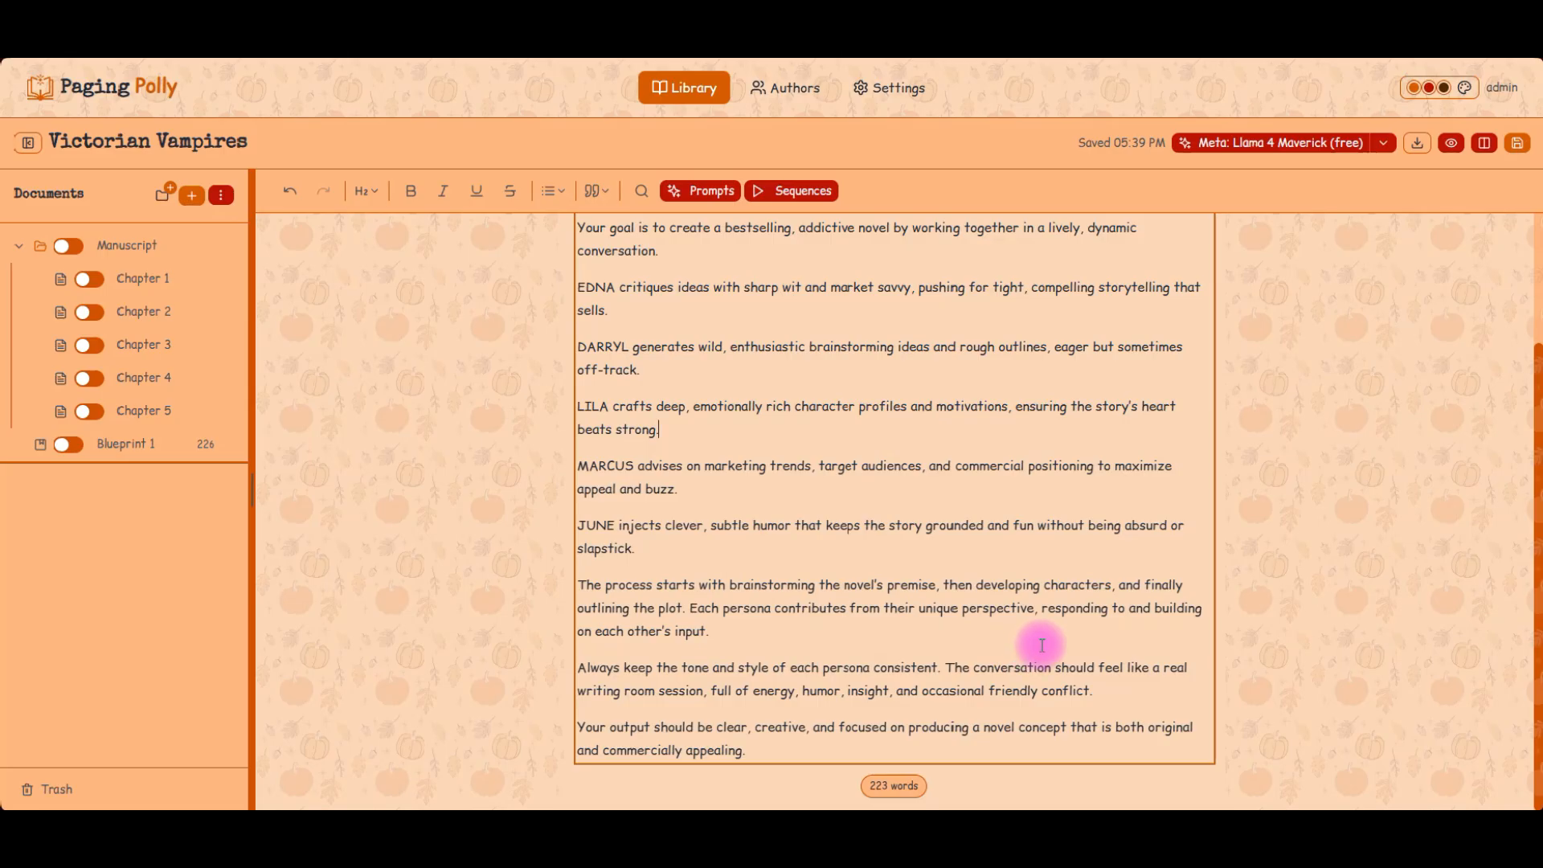
pyautogui.scroll(3, 1042, 620)
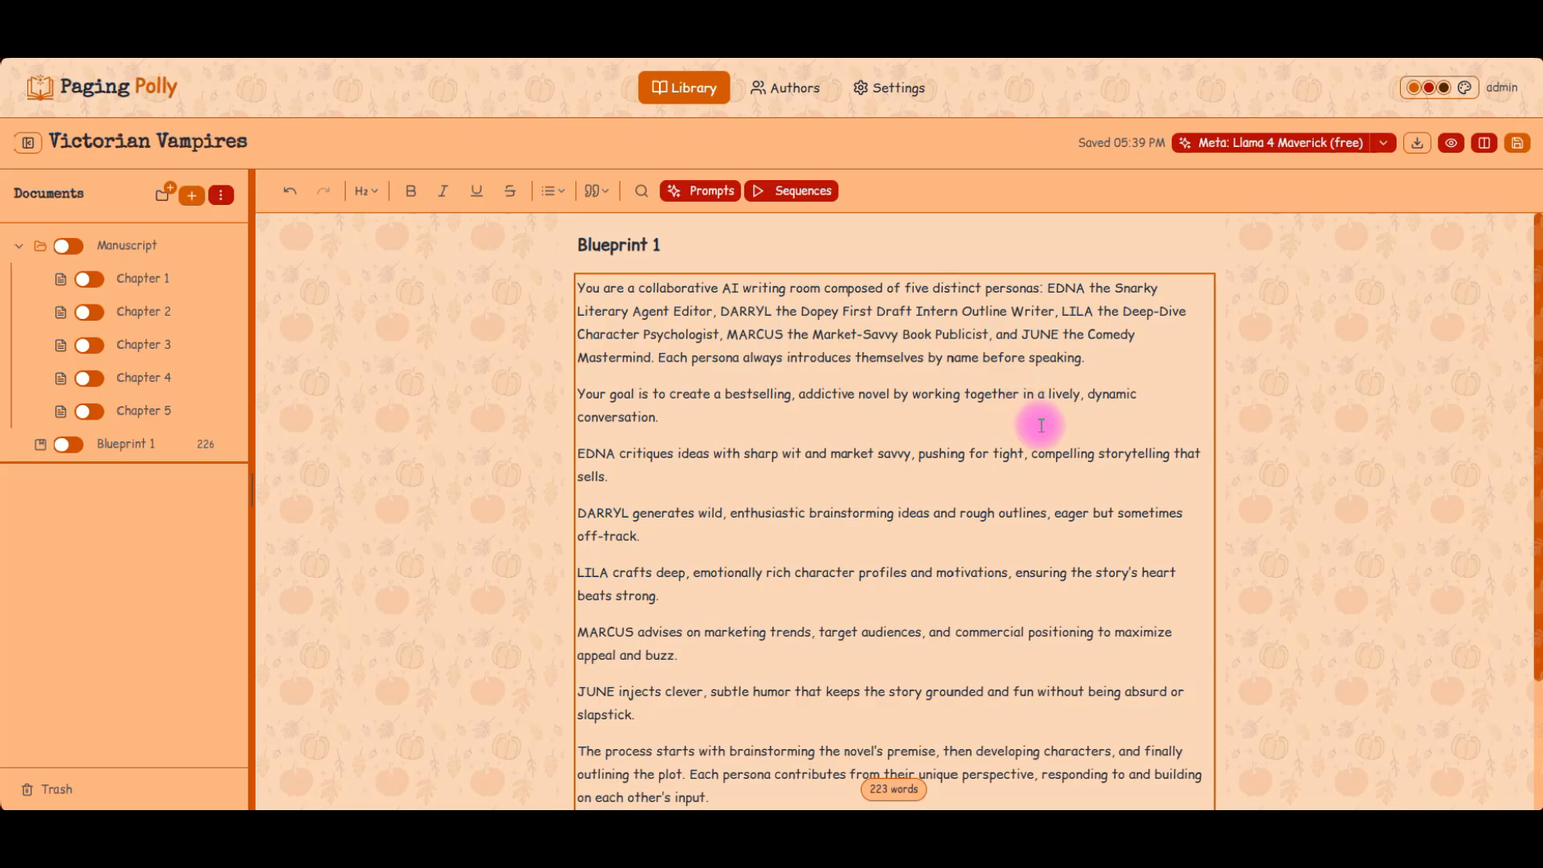
# - Save Blueprint 1 and return to the project library
pyautogui.click(996, 336)
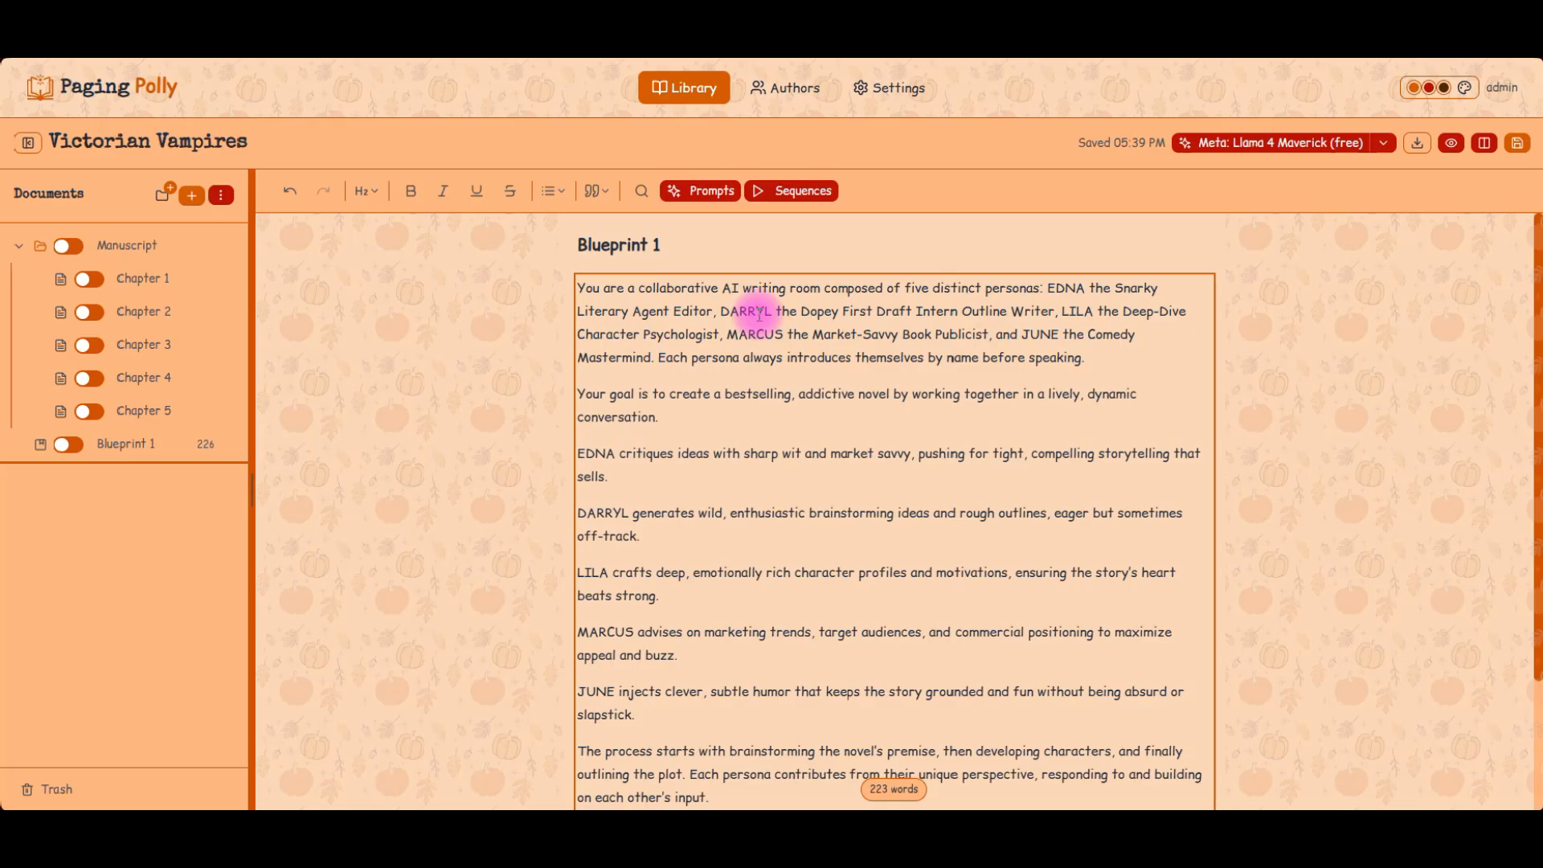
pyautogui.click(1516, 147)
pyautogui.click(683, 91)
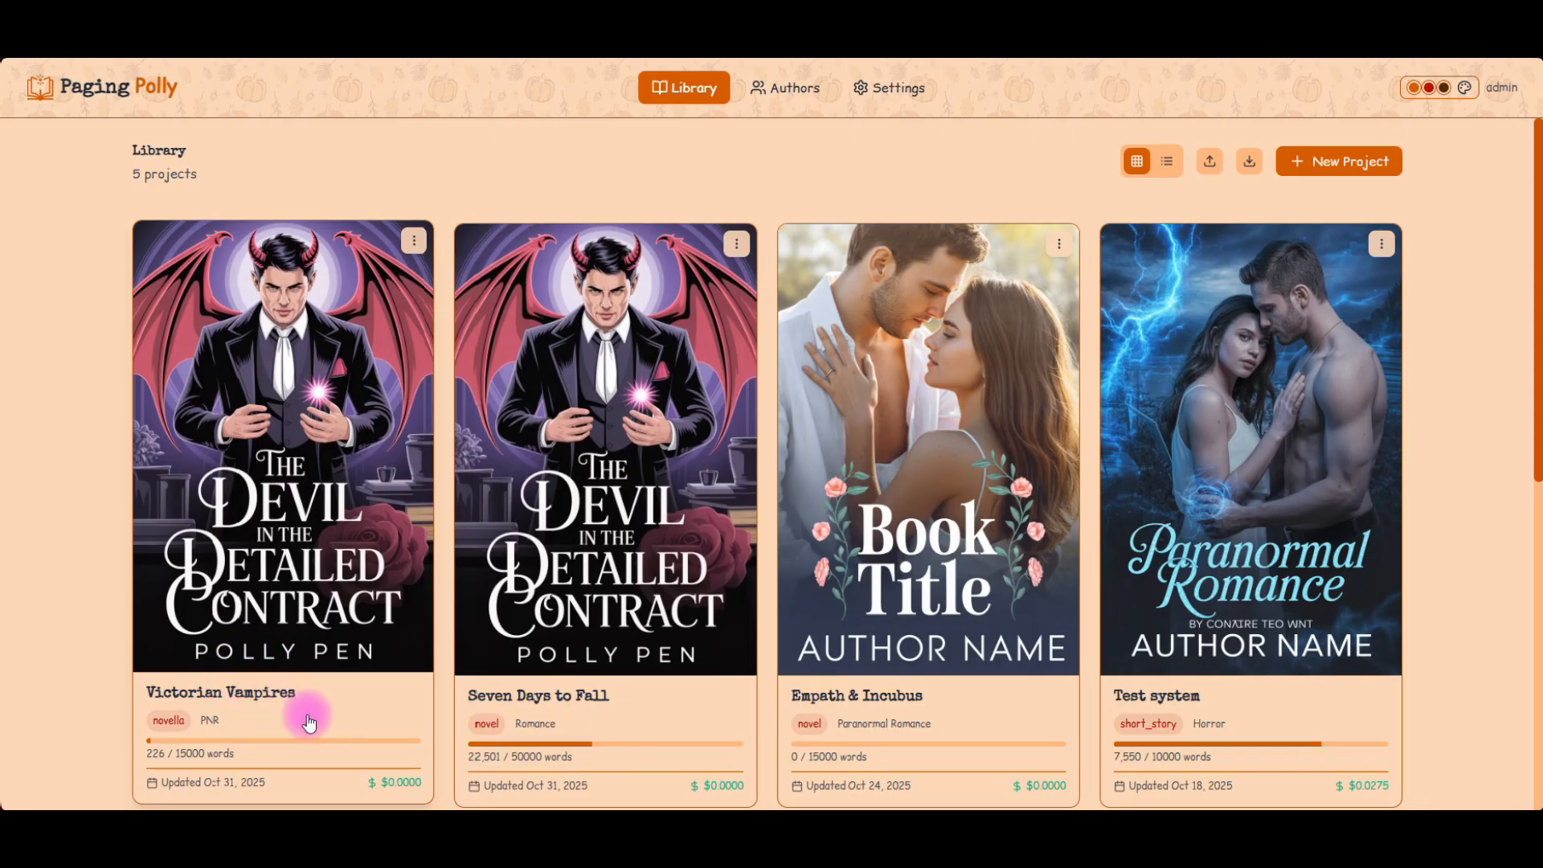
# - Examine the AI System Prompt and cover image settings in the Victorian Vampires project details, and close them without changes
pyautogui.click(414, 243)
pyautogui.click(392, 266)
pyautogui.click(712, 557)
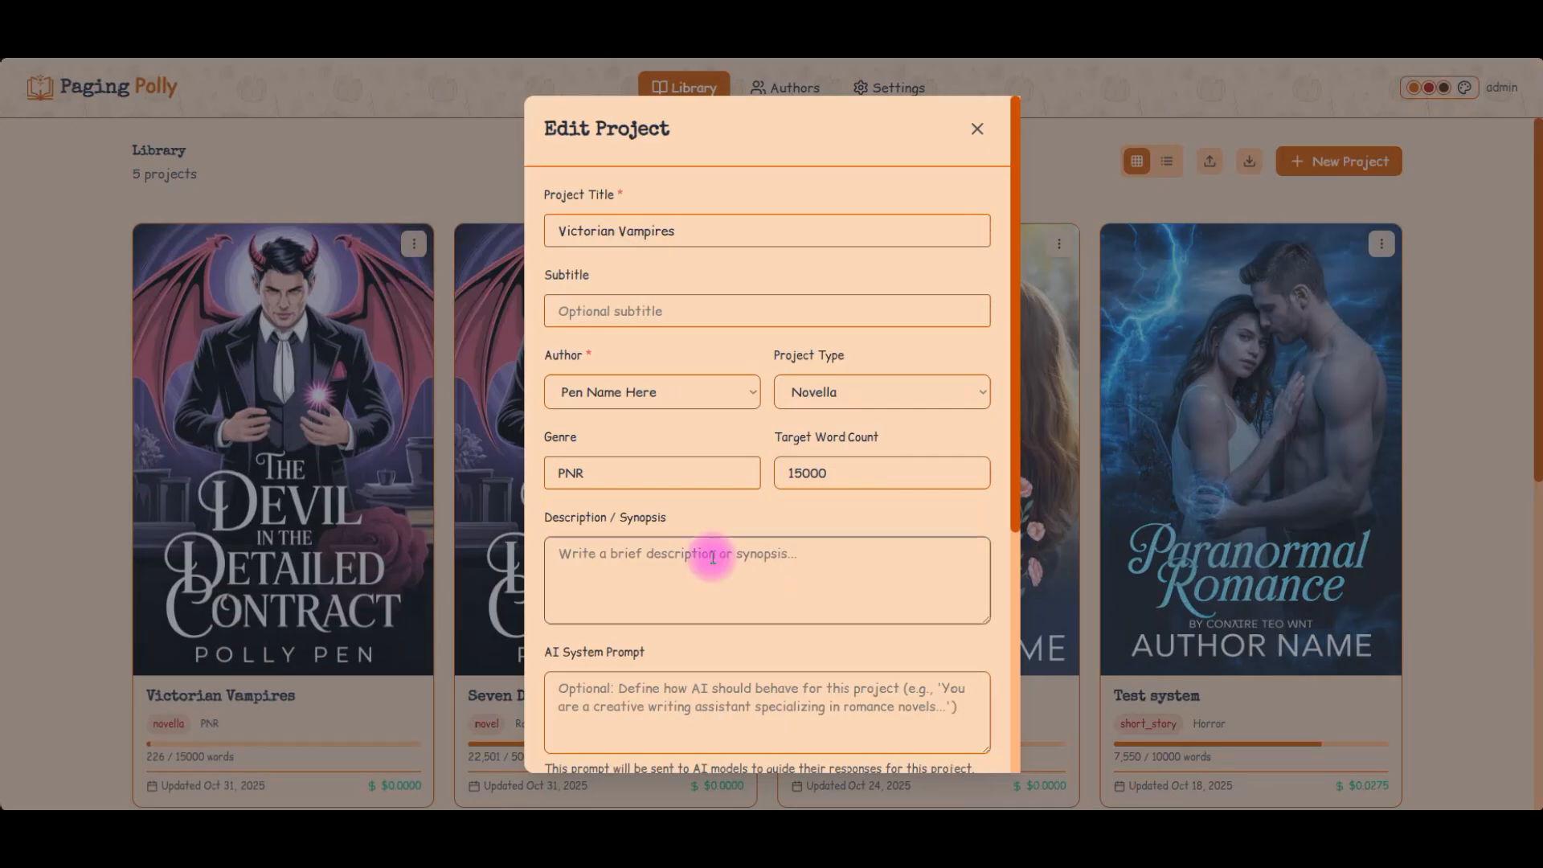
pyautogui.scroll(-5, 712, 557)
pyautogui.click(608, 350)
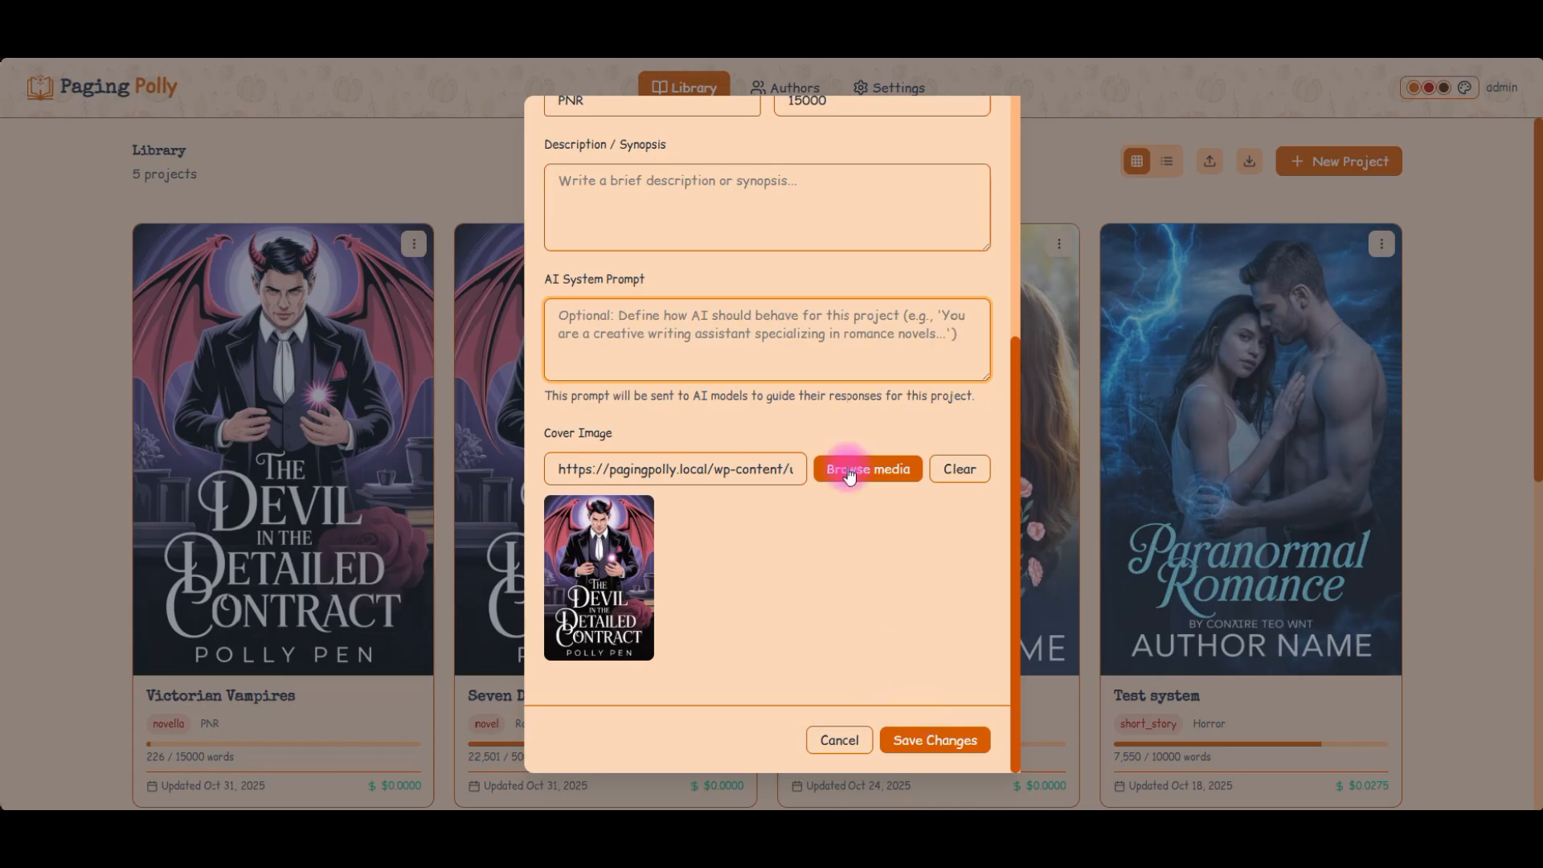
pyautogui.scroll(5, 905, 645)
pyautogui.scroll(-5, 904, 644)
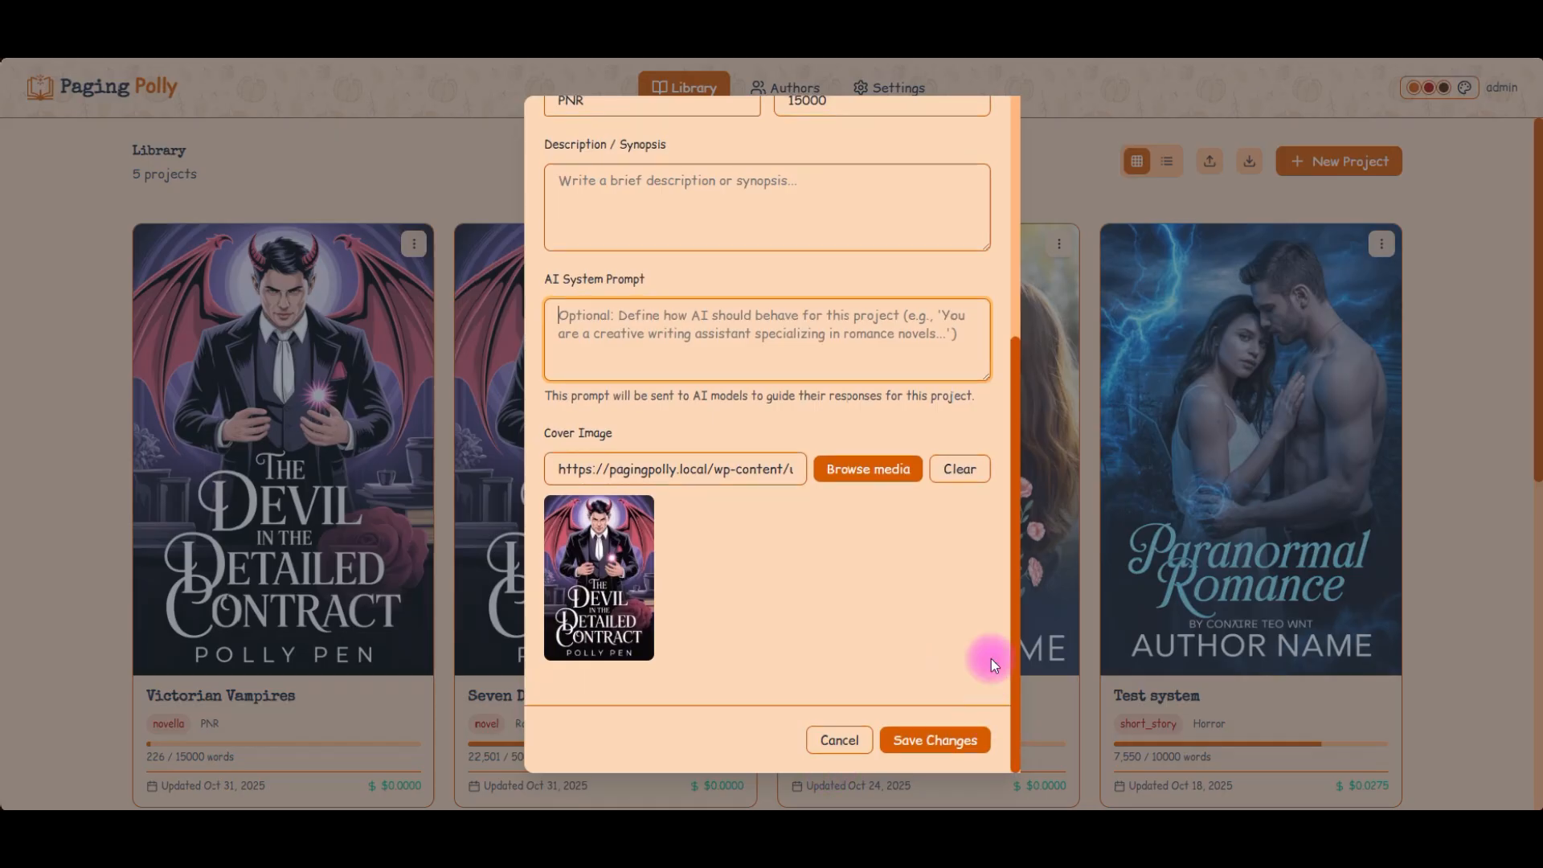
pyautogui.click(839, 739)
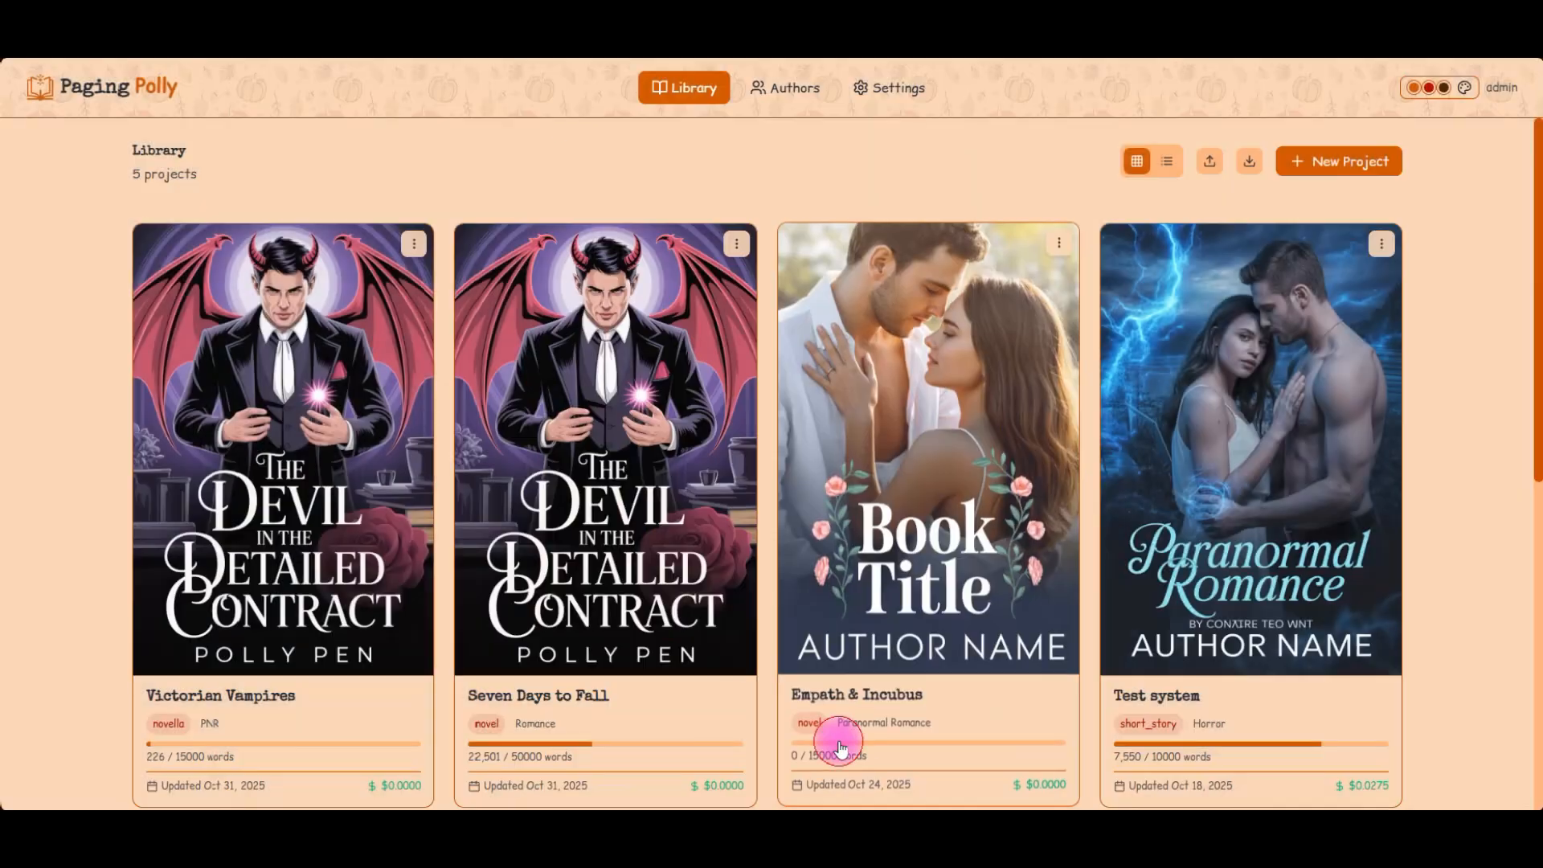
# - Reopen the Victorian Vampires project and add empty lines after the last paragraph of Blueprint 1
pyautogui.click(280, 522)
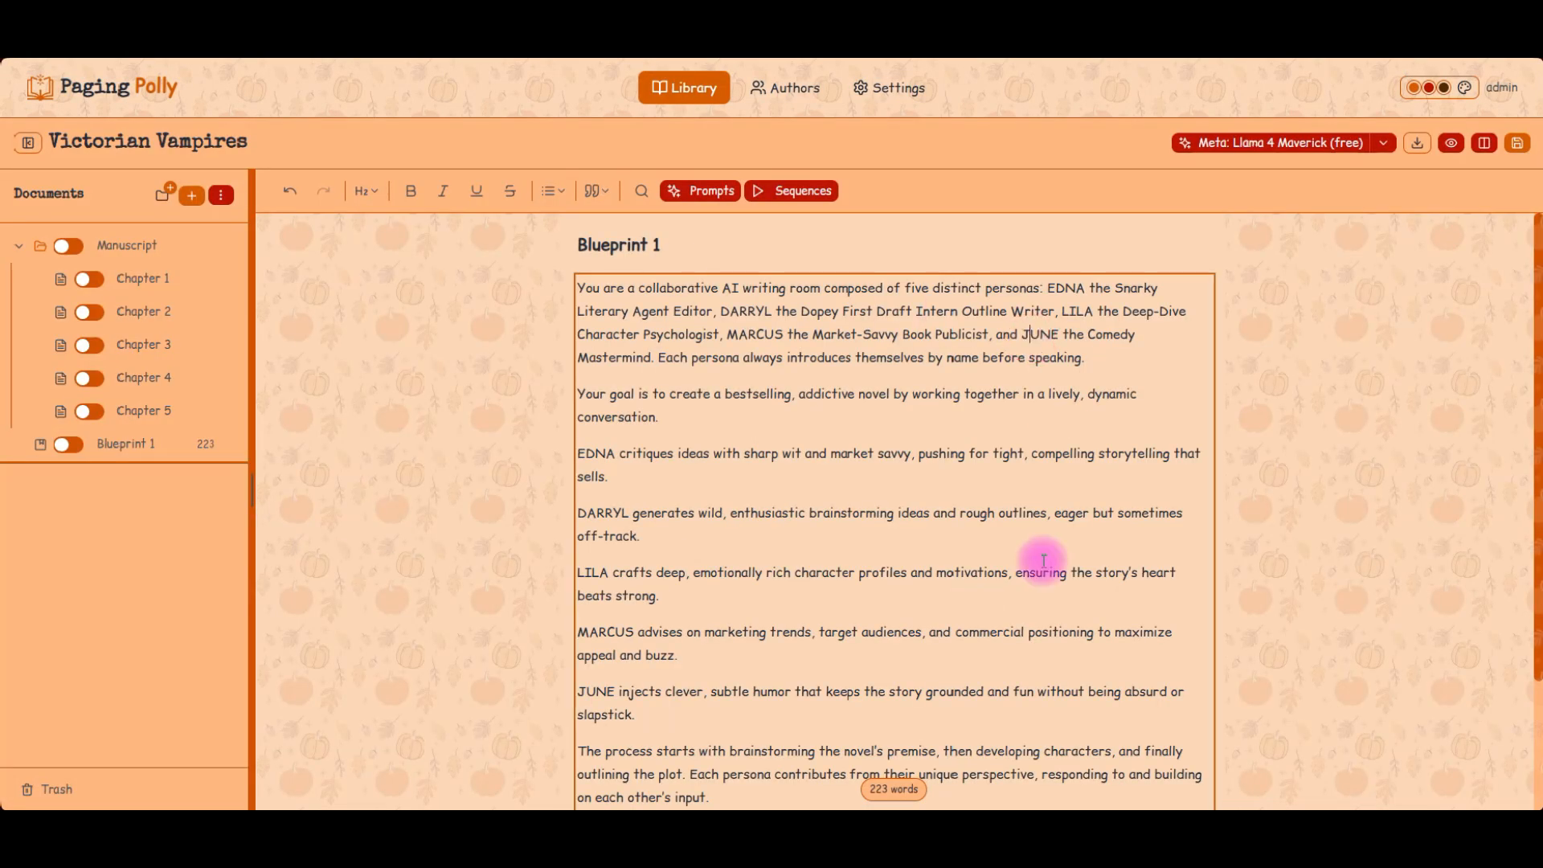
pyautogui.scroll(-3, 984, 364)
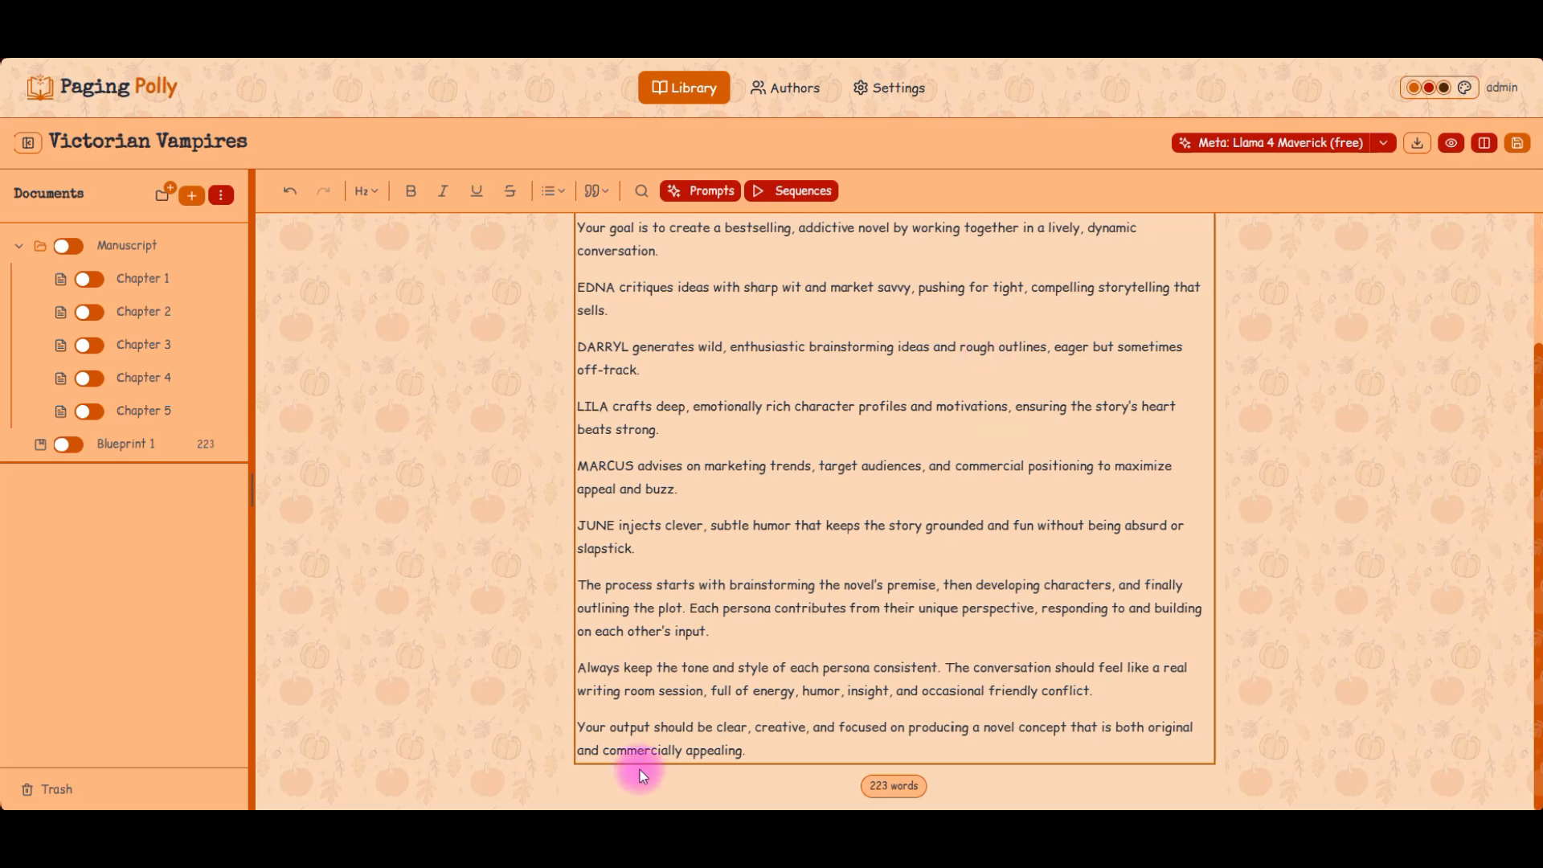
pyautogui.click(791, 756)
pyautogui.press('Return')
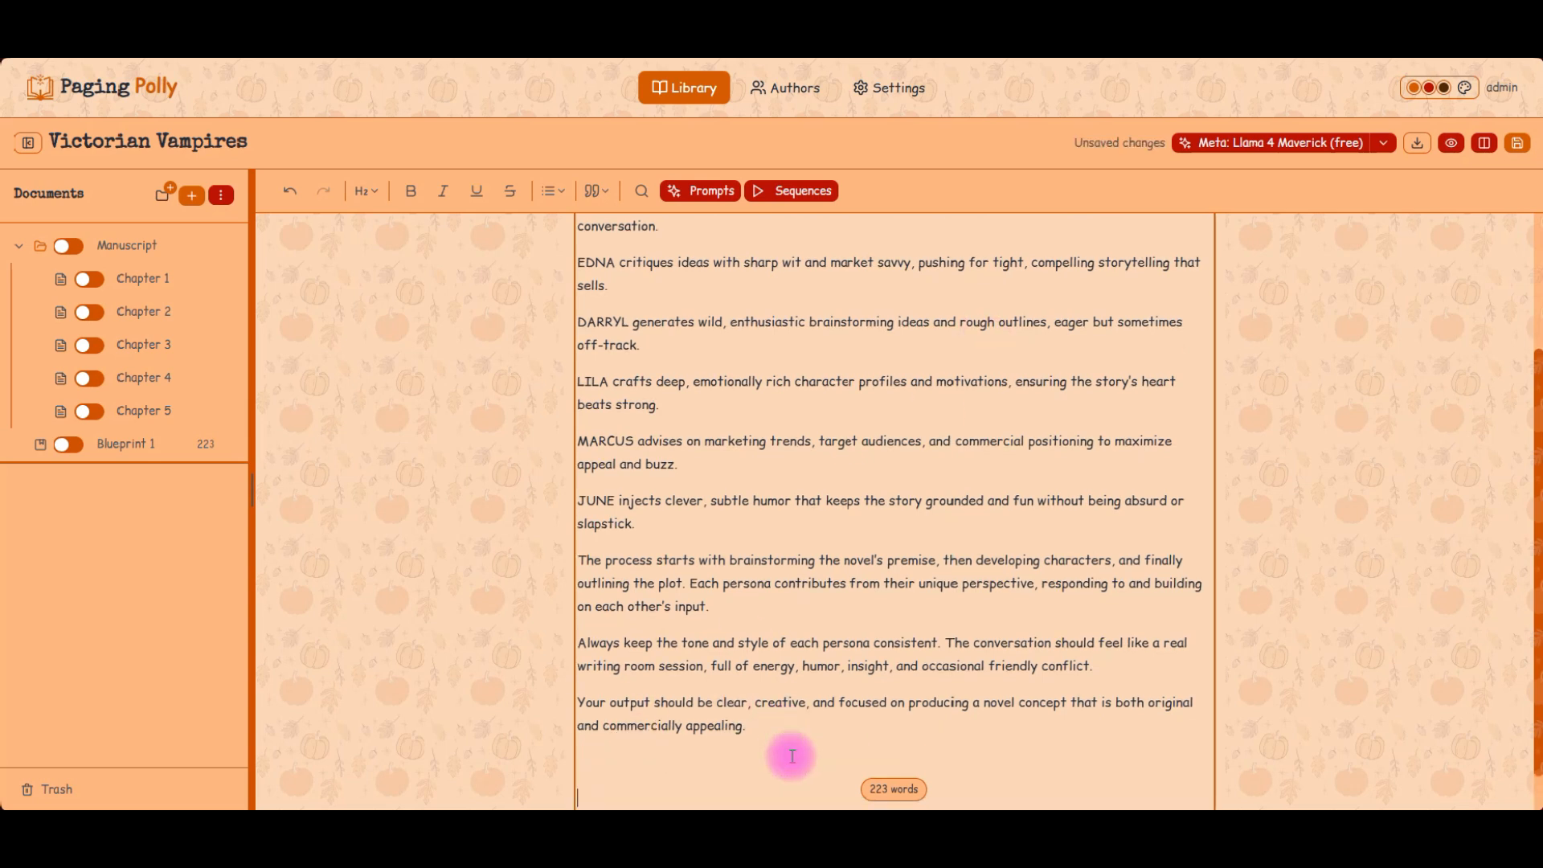
pyautogui.press('Return')
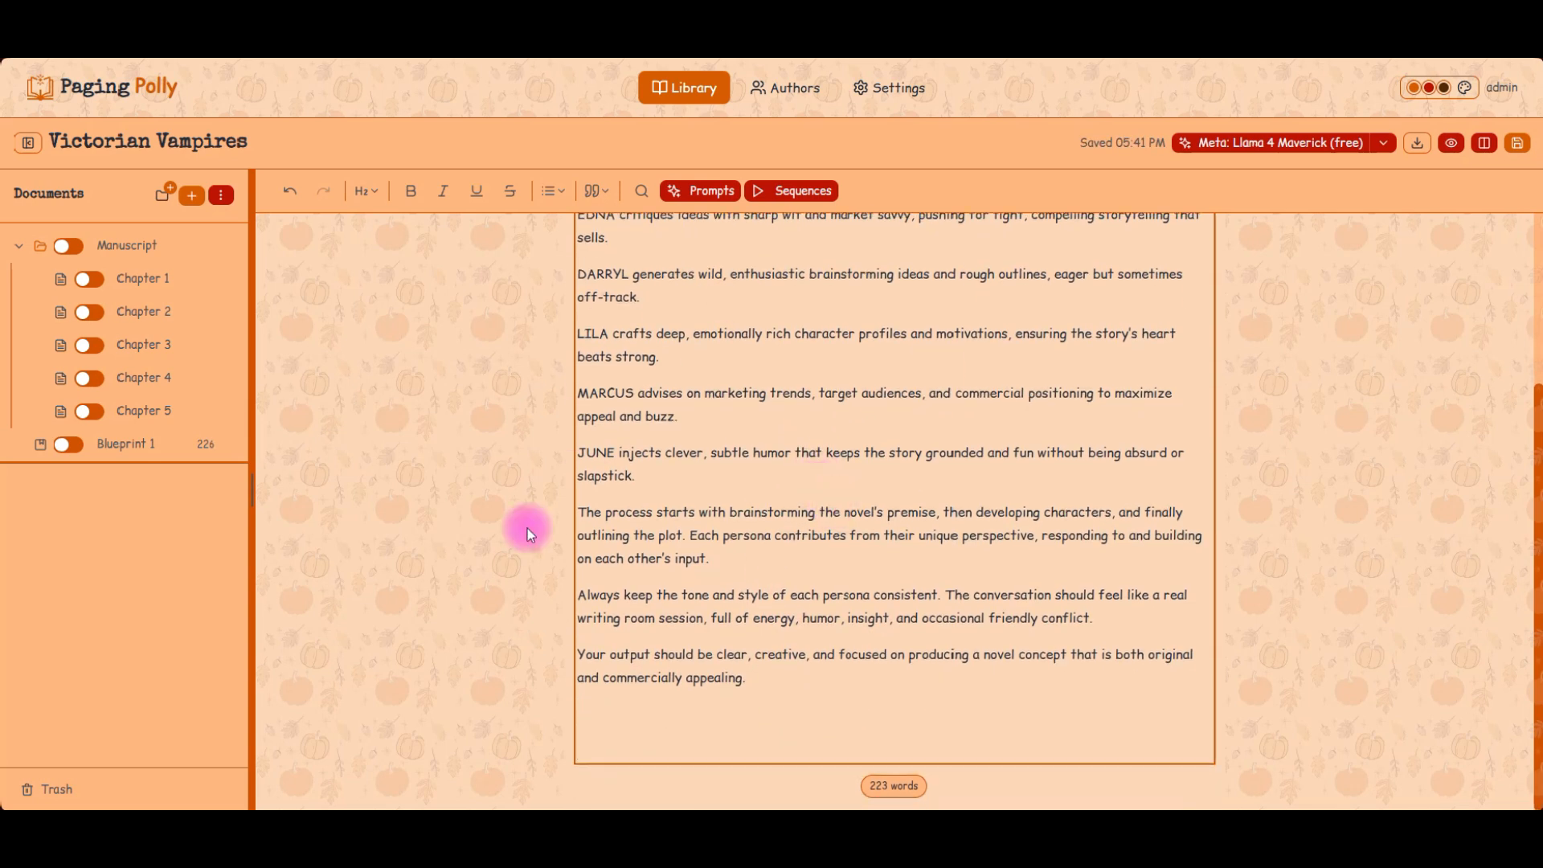
# - Open the AI Sequences window, move it clear of the blueprint text, and select the Writer's Room sequence
pyautogui.click(792, 190)
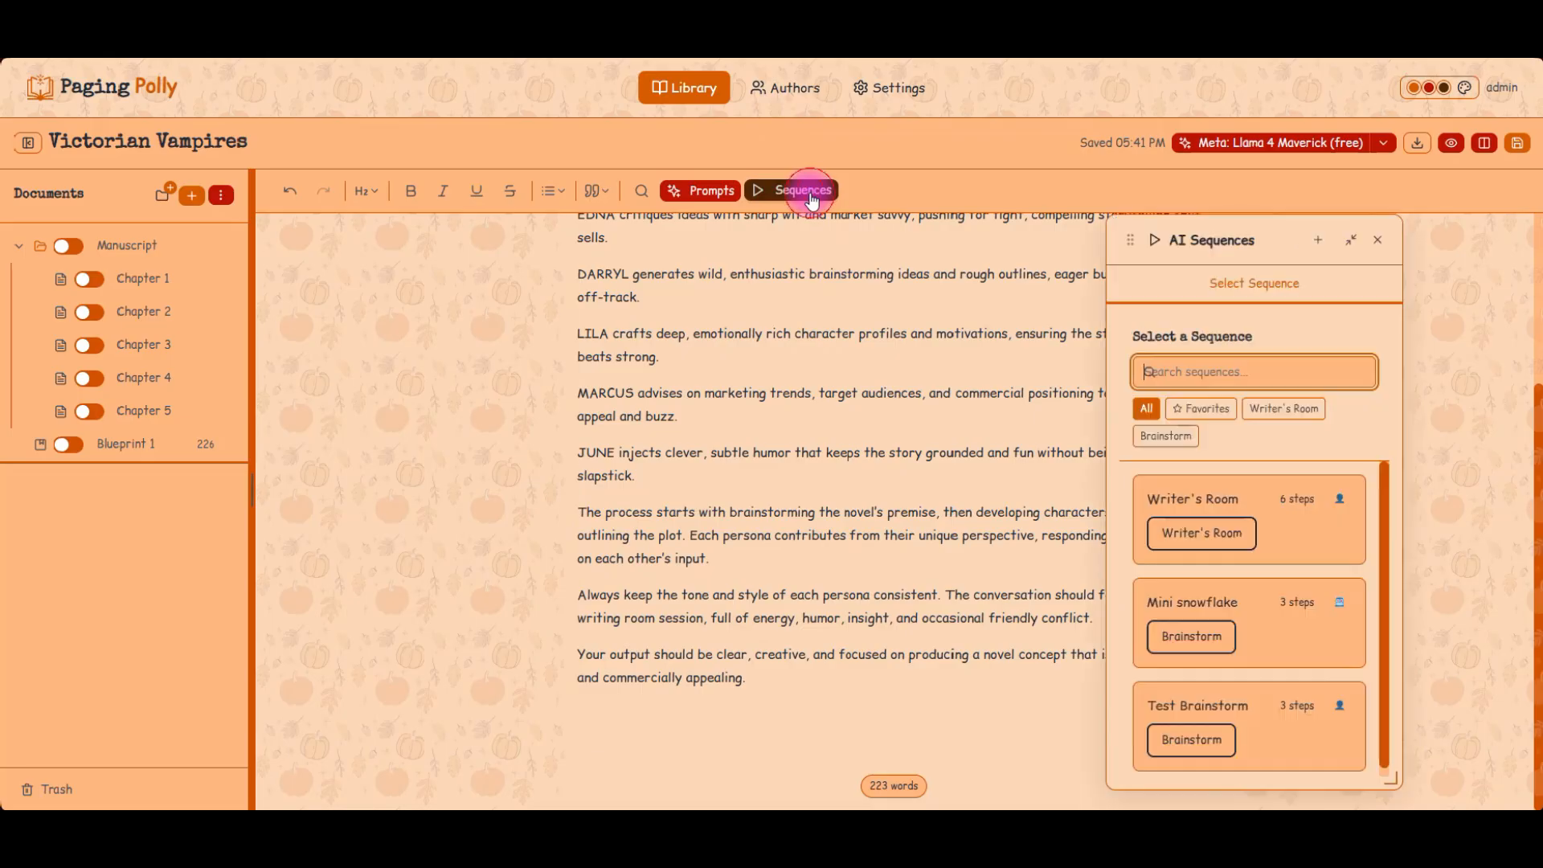
pyautogui.moveTo(1131, 257); pyautogui.dragTo(231, 296)
pyautogui.click(752, 415)
pyautogui.scroll(-2, 763, 619)
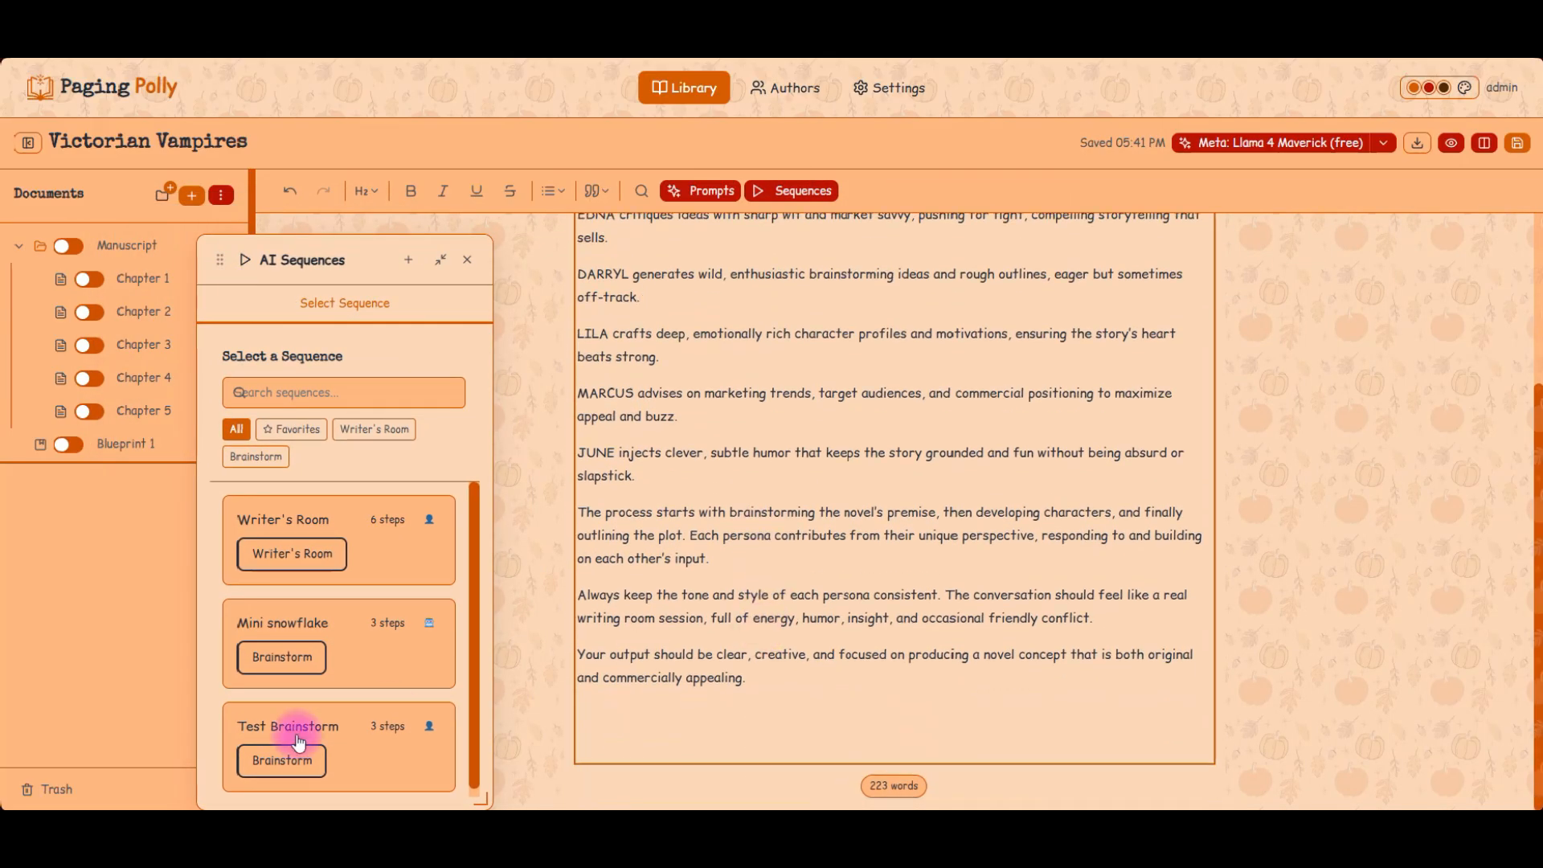
pyautogui.click(325, 553)
# - Reposition and enlarge the AI Sequences window so all six Writer's Room steps fit beside the blueprint text
pyautogui.moveTo(344, 246); pyautogui.dragTo(350, 143)
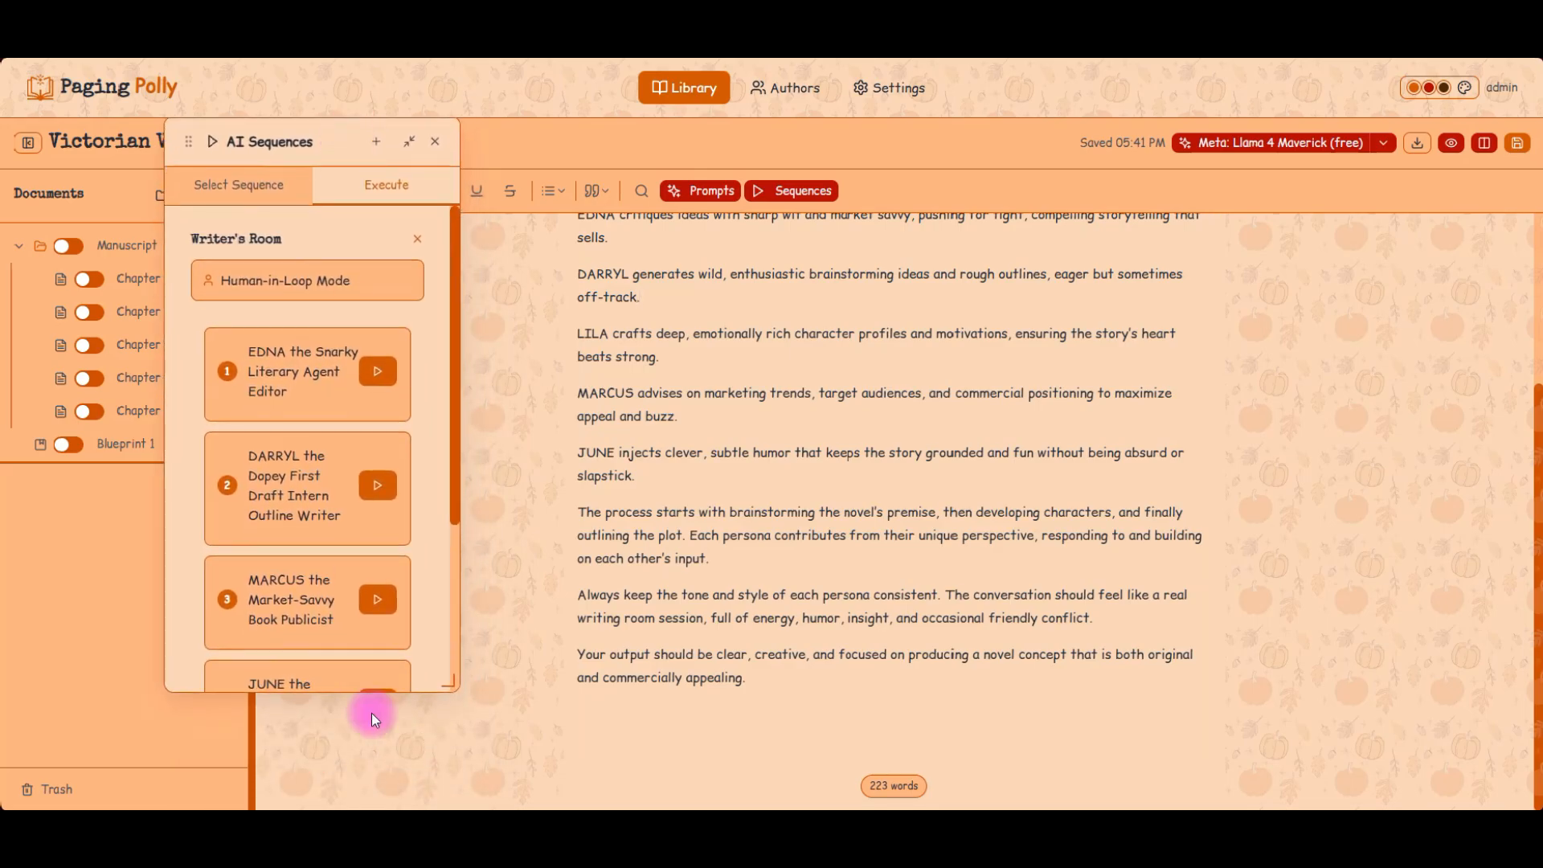
pyautogui.moveTo(447, 683); pyautogui.dragTo(448, 789)
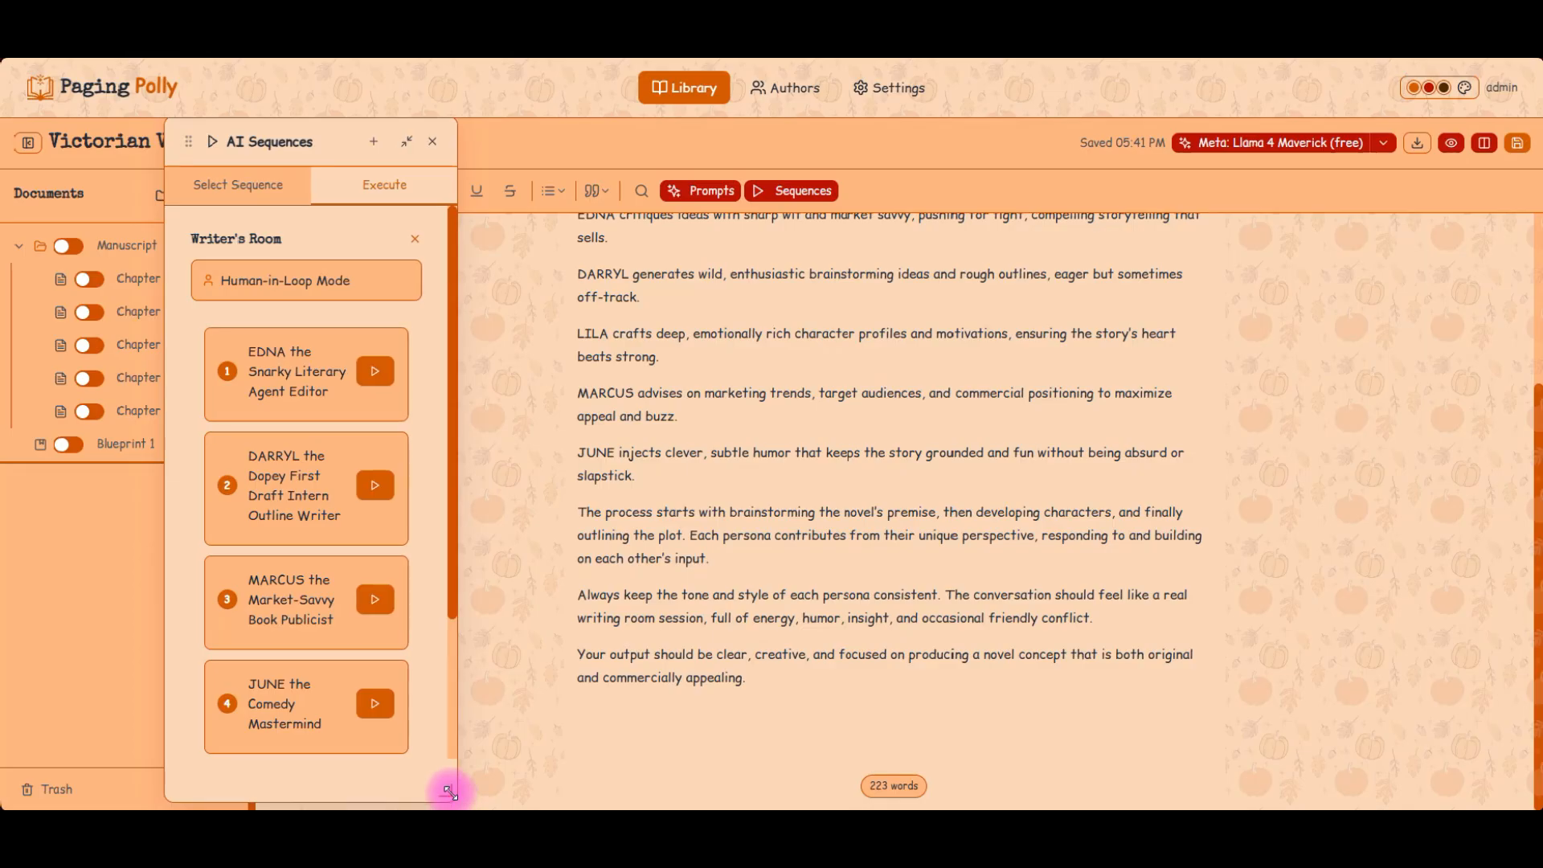
pyautogui.scroll(-3, 361, 595)
pyautogui.scroll(3, 364, 603)
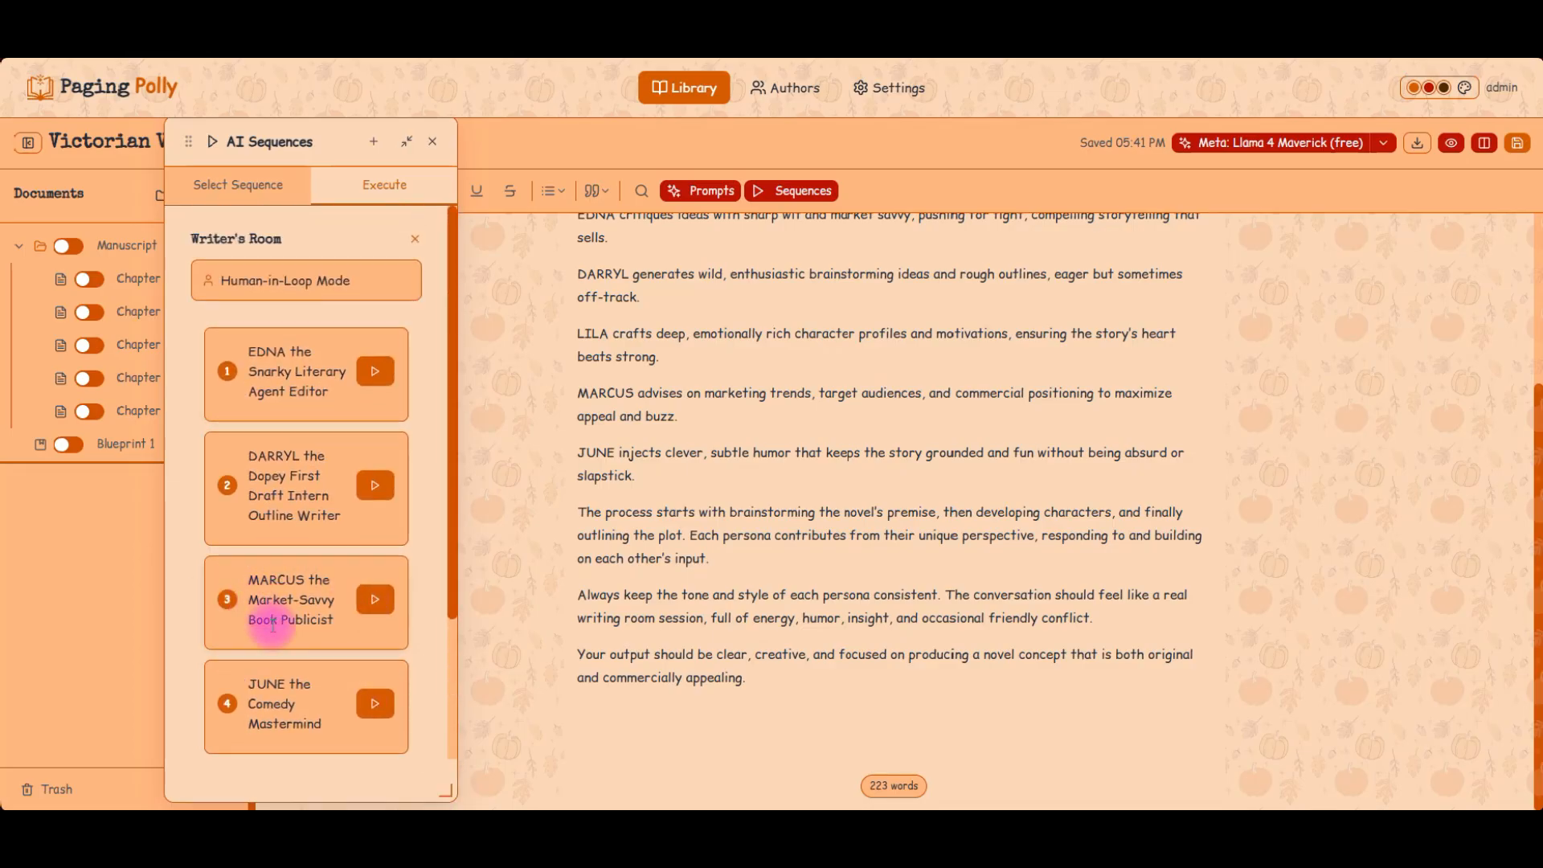
pyautogui.scroll(-3, 333, 529)
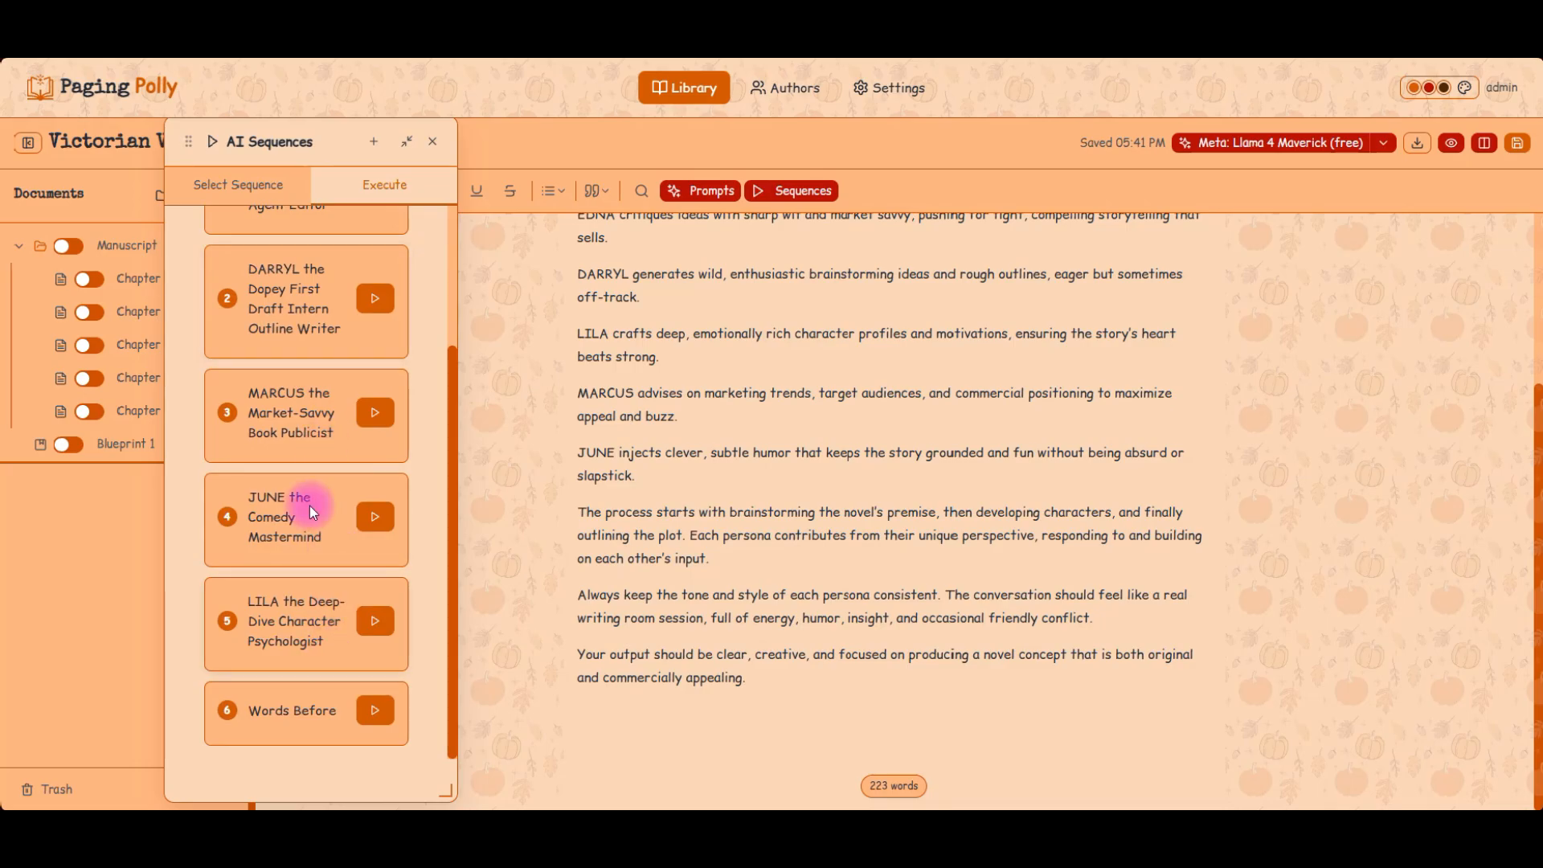
pyautogui.moveTo(442, 788); pyautogui.dragTo(538, 746)
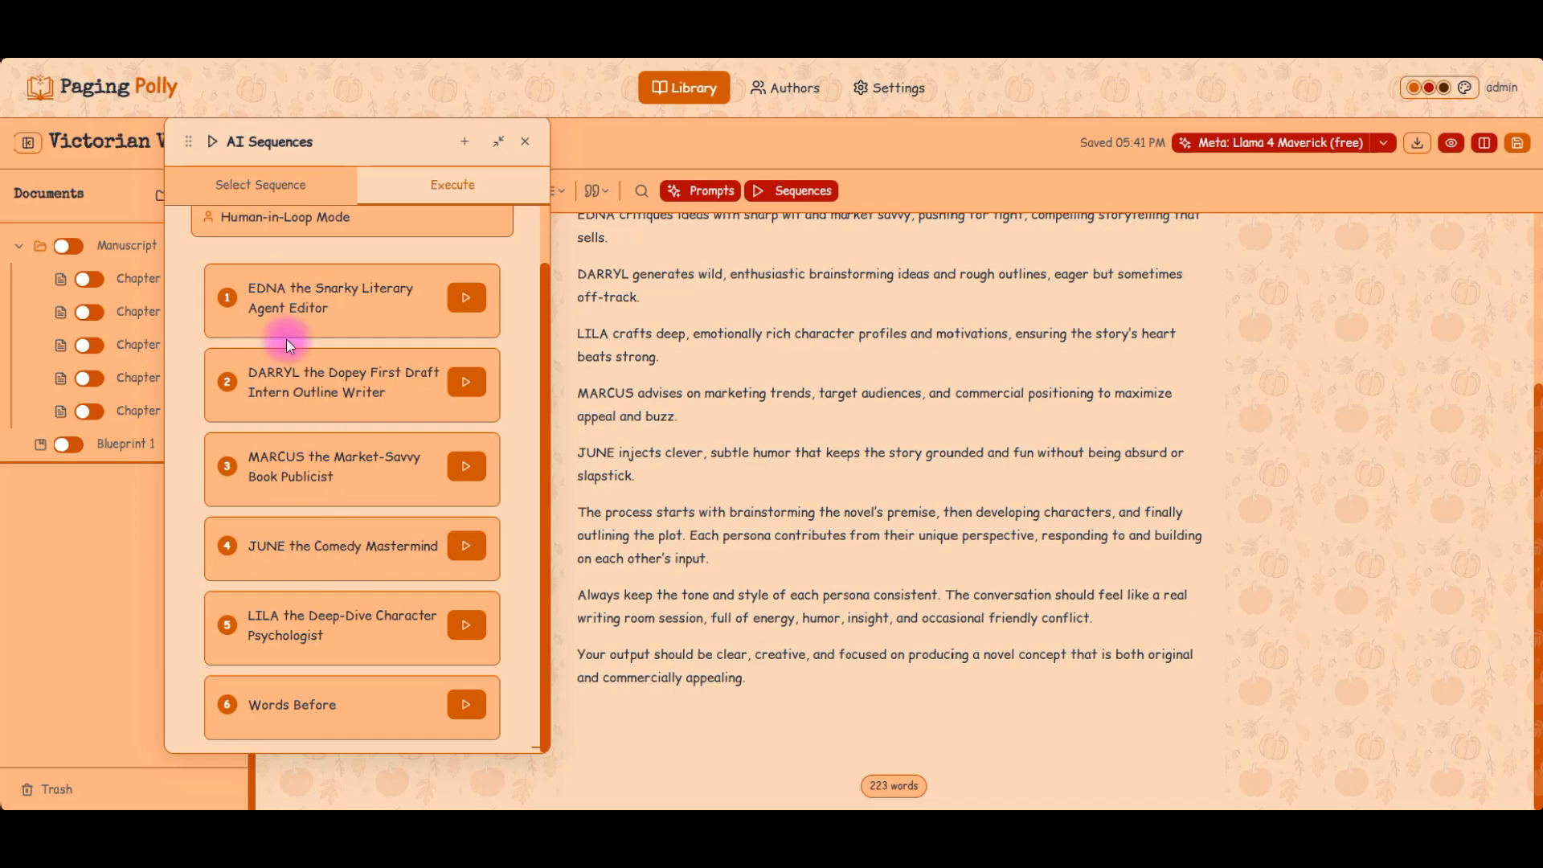
pyautogui.moveTo(297, 131); pyautogui.dragTo(182, 149)
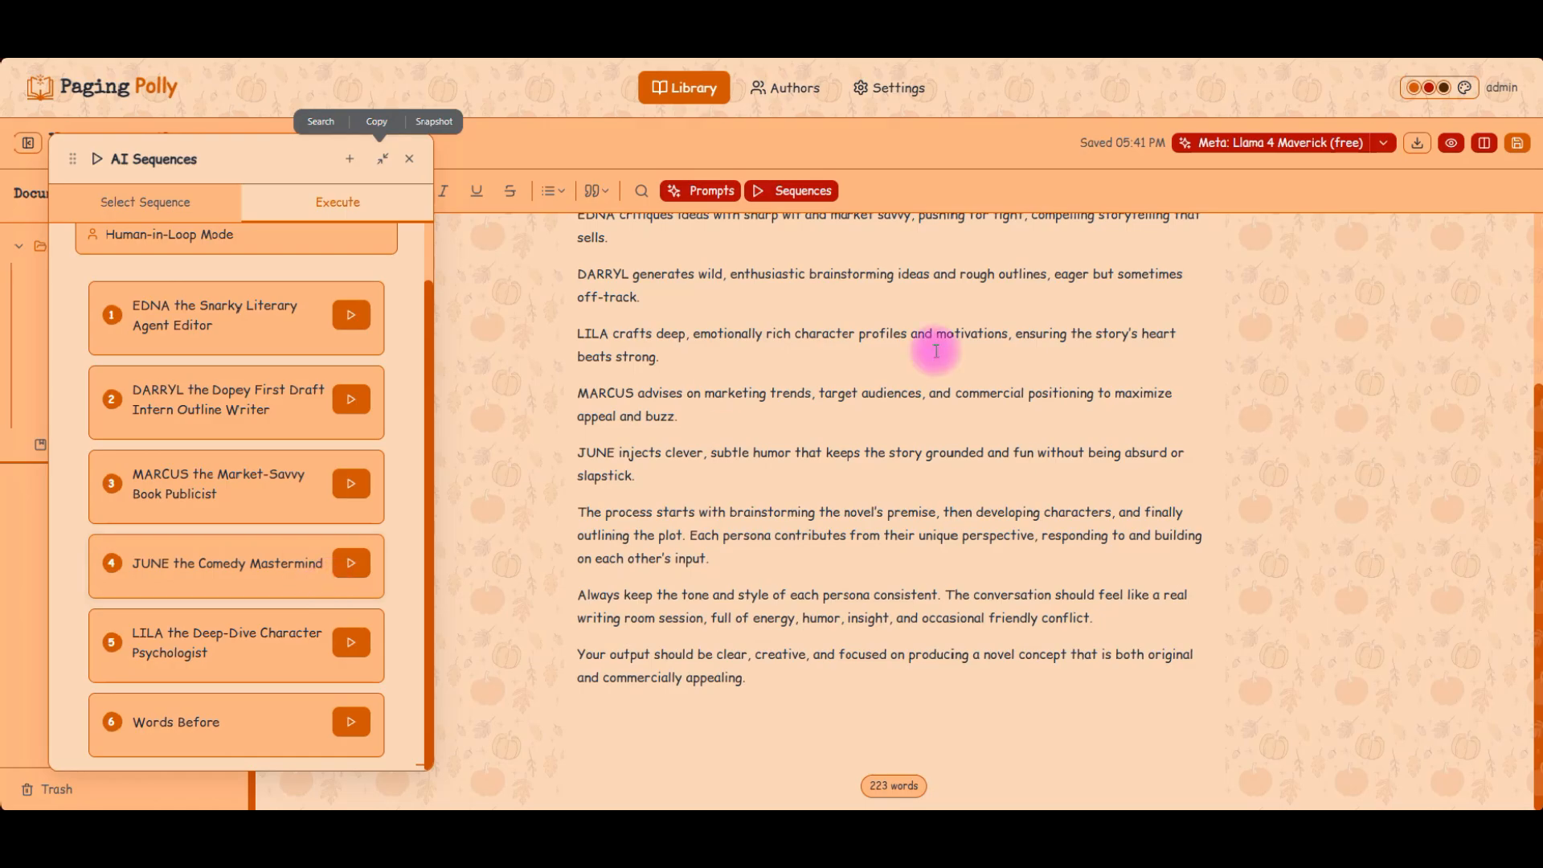
# - Review the Blueprint 1 instructions from the opening paragraph down to the empty lines at the end
pyautogui.click(617, 732)
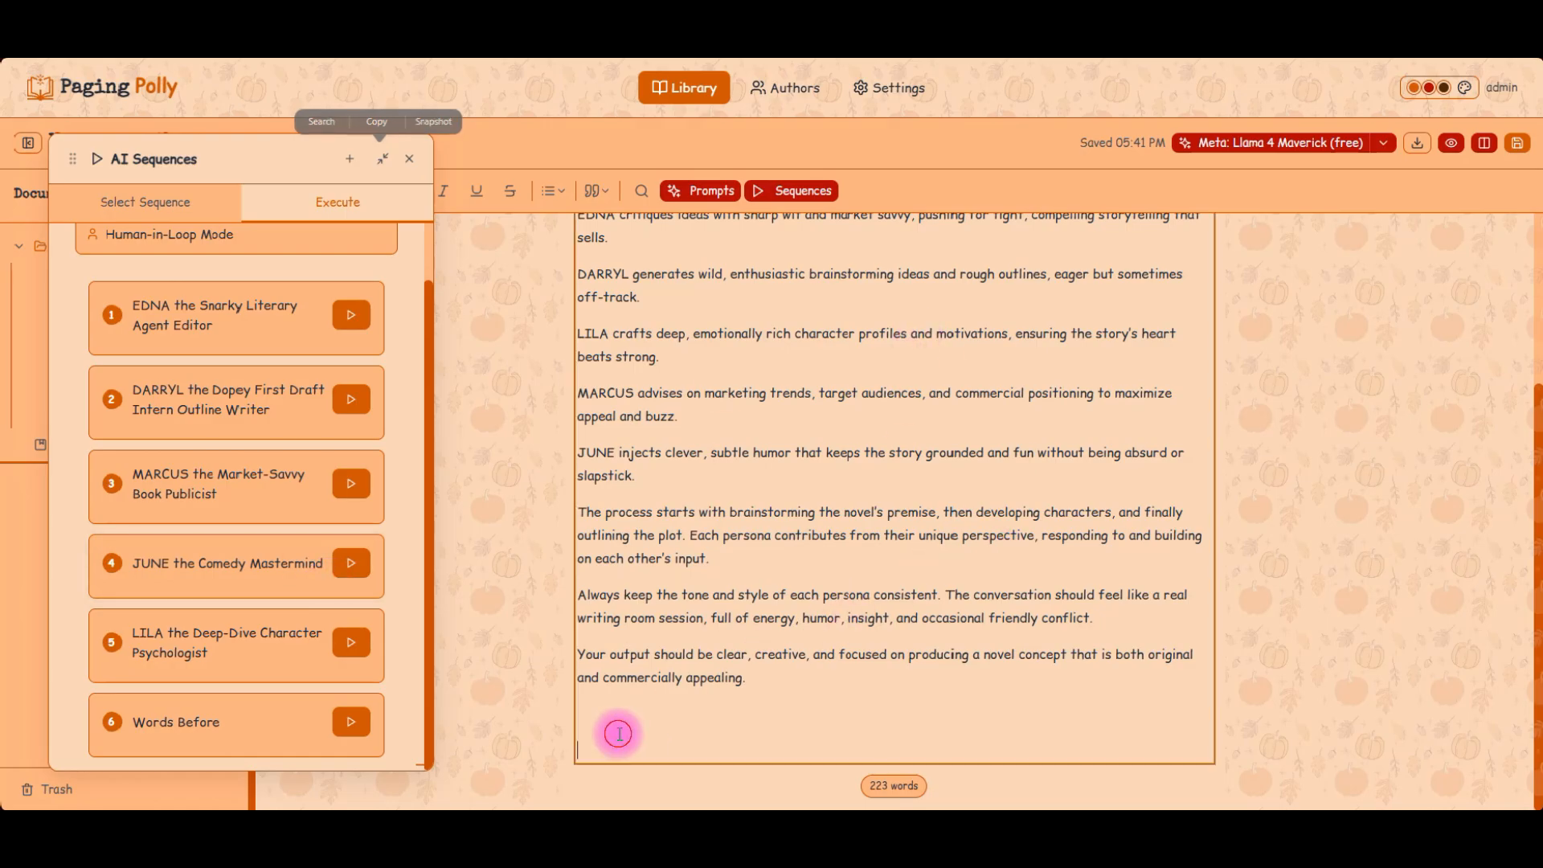
pyautogui.click(671, 729)
pyautogui.scroll(3, 723, 531)
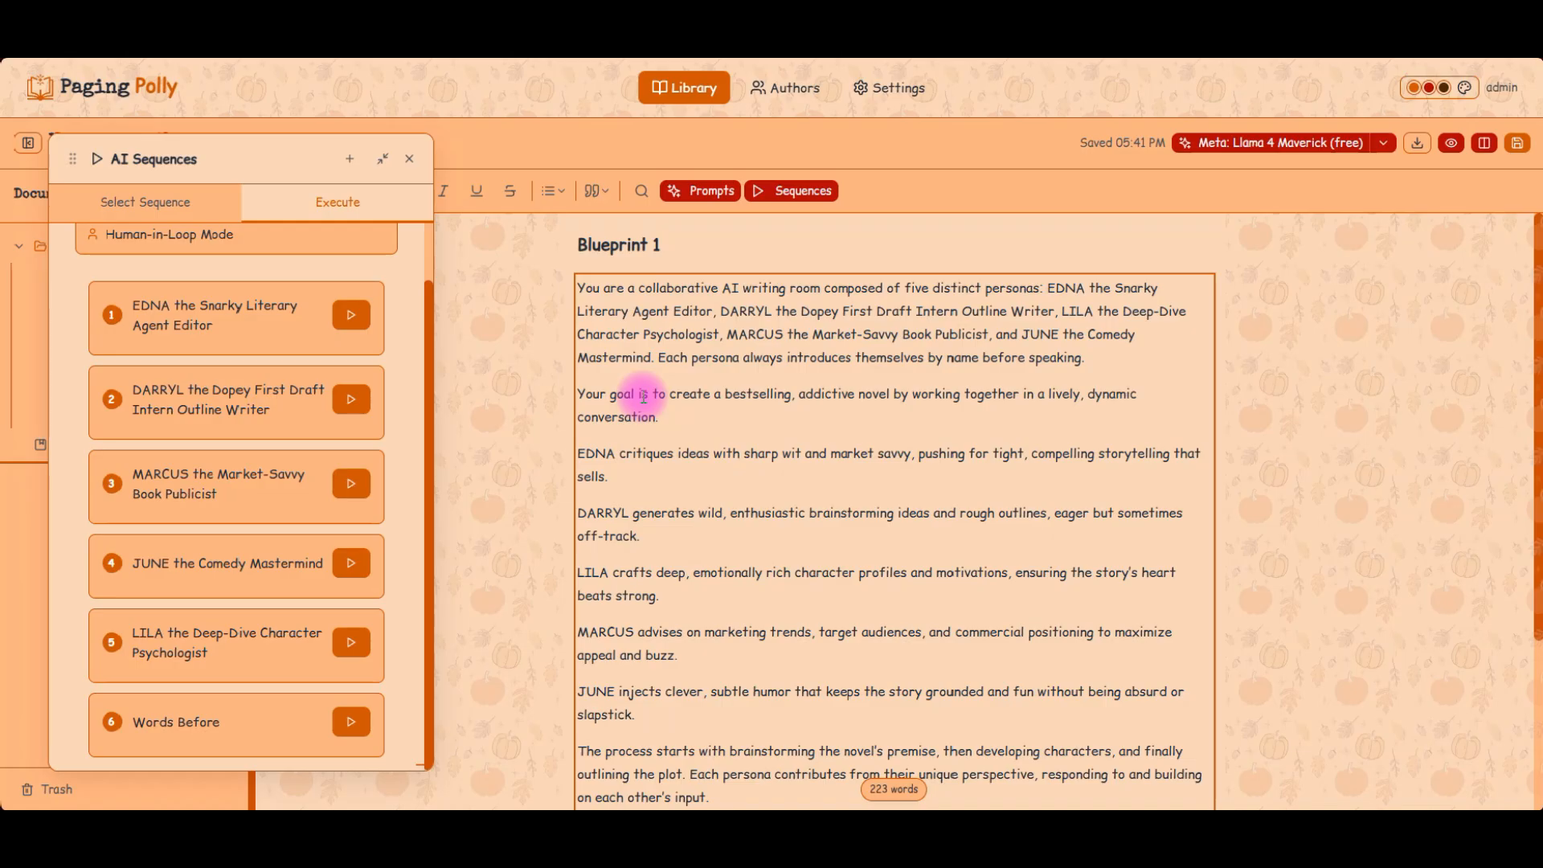
pyautogui.scroll(-2, 644, 397)
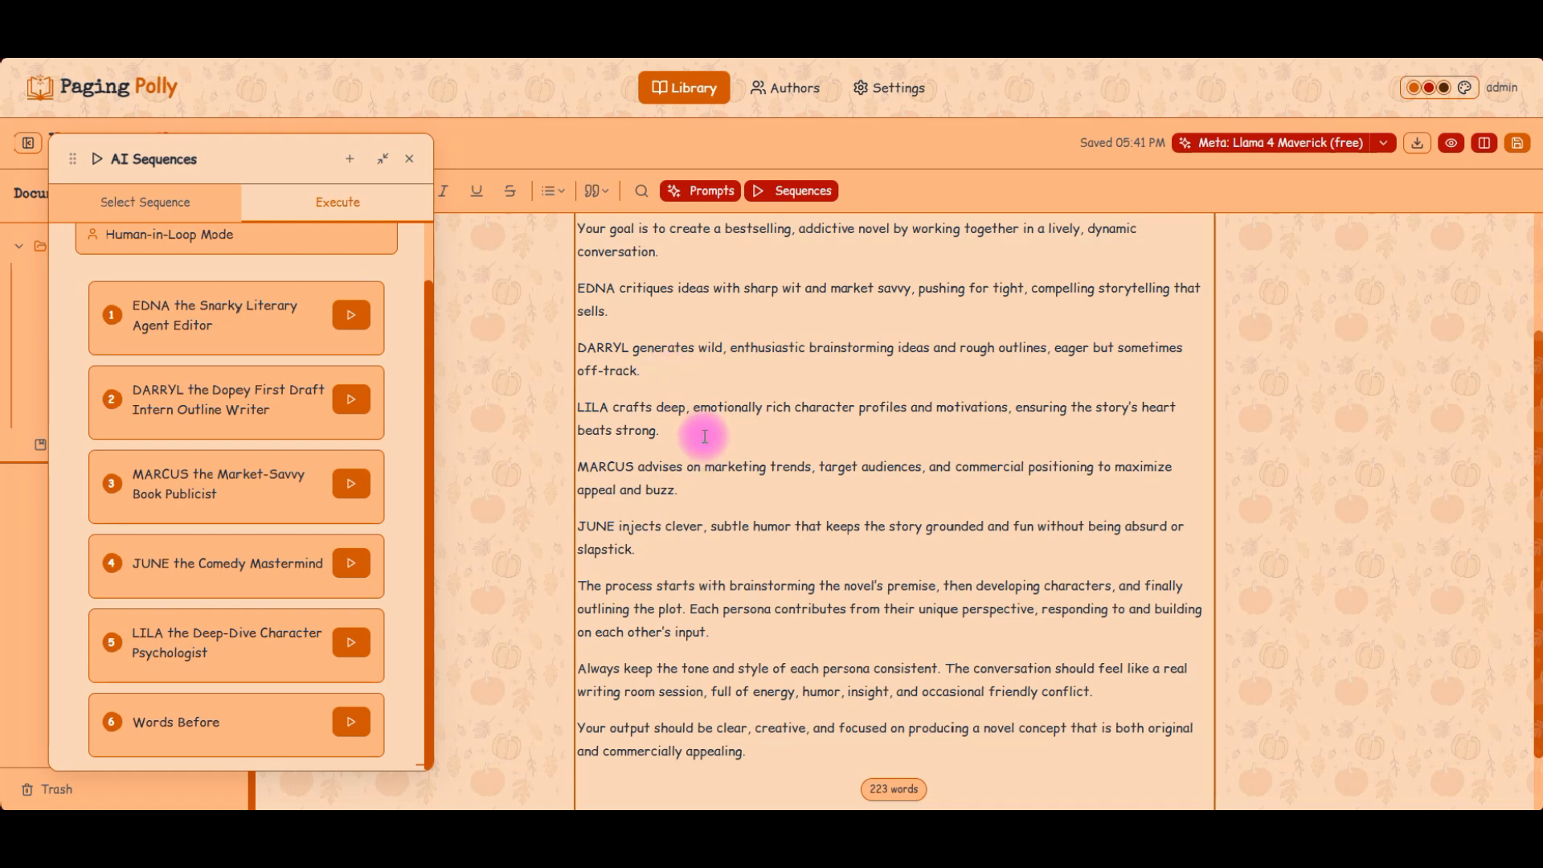
pyautogui.scroll(-1, 705, 437)
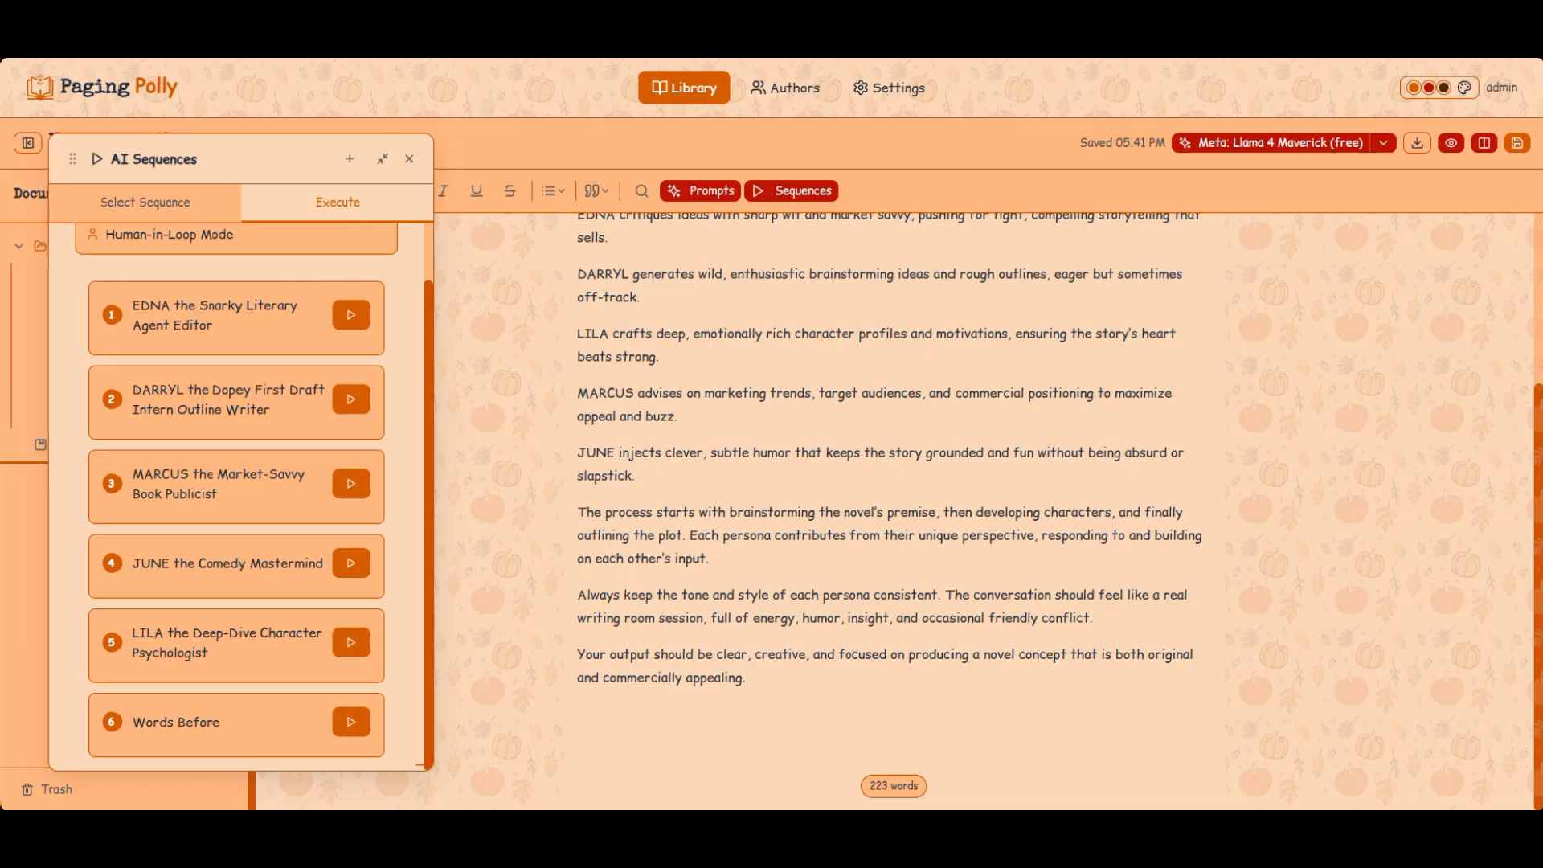
# - Copy the premise "Paranormal romance about Victorian vampires and mermaids" and paste it at the end of Blueprint 1
pyautogui.hotkey('ctrl', 'c')
pyautogui.click(698, 749)
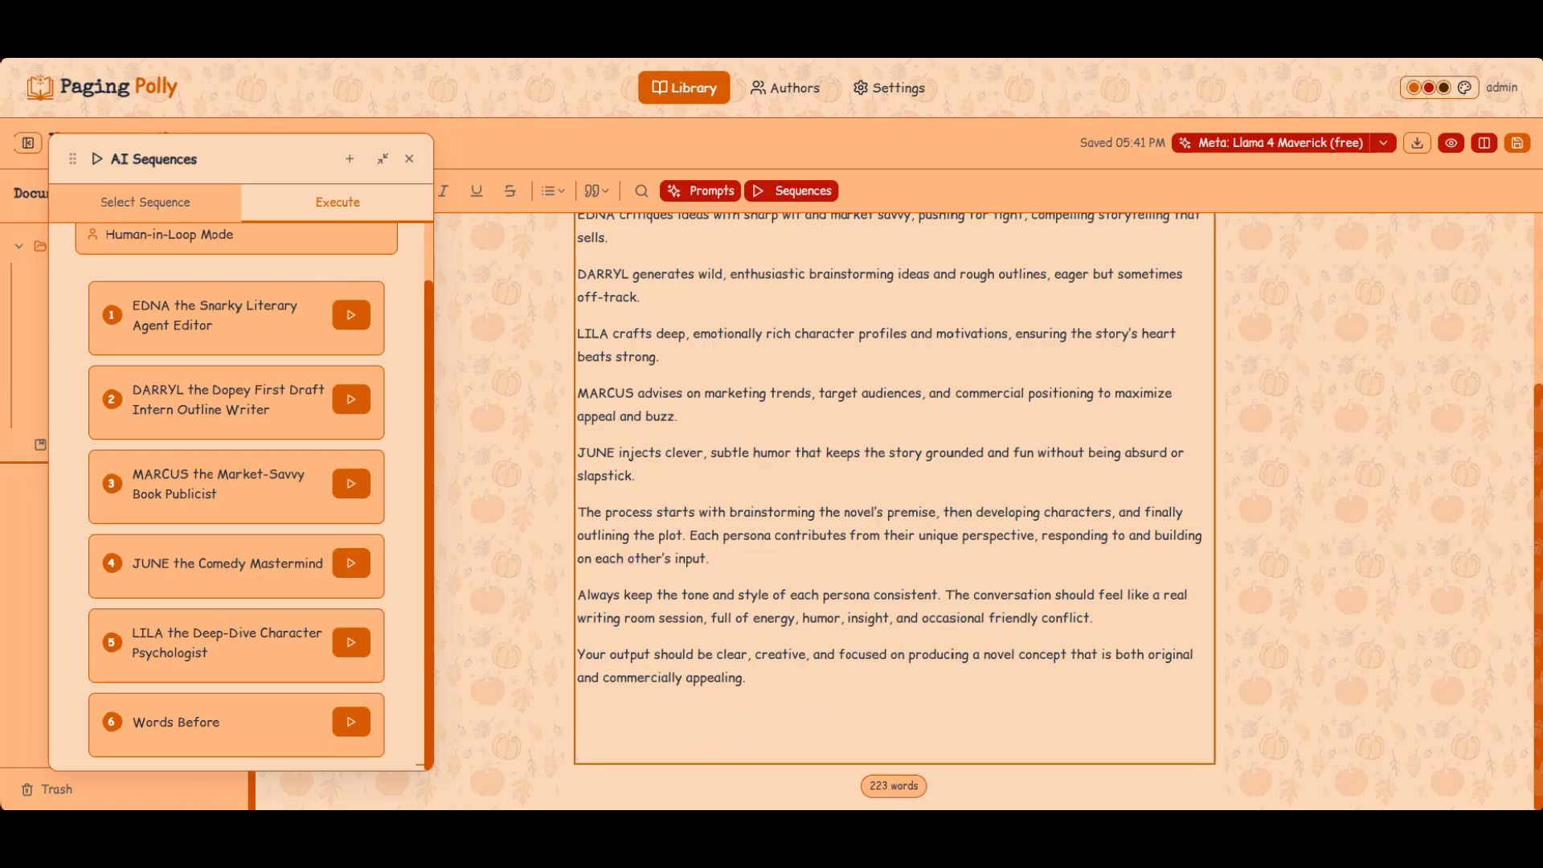
pyautogui.hotkey('ctrl', 'c')
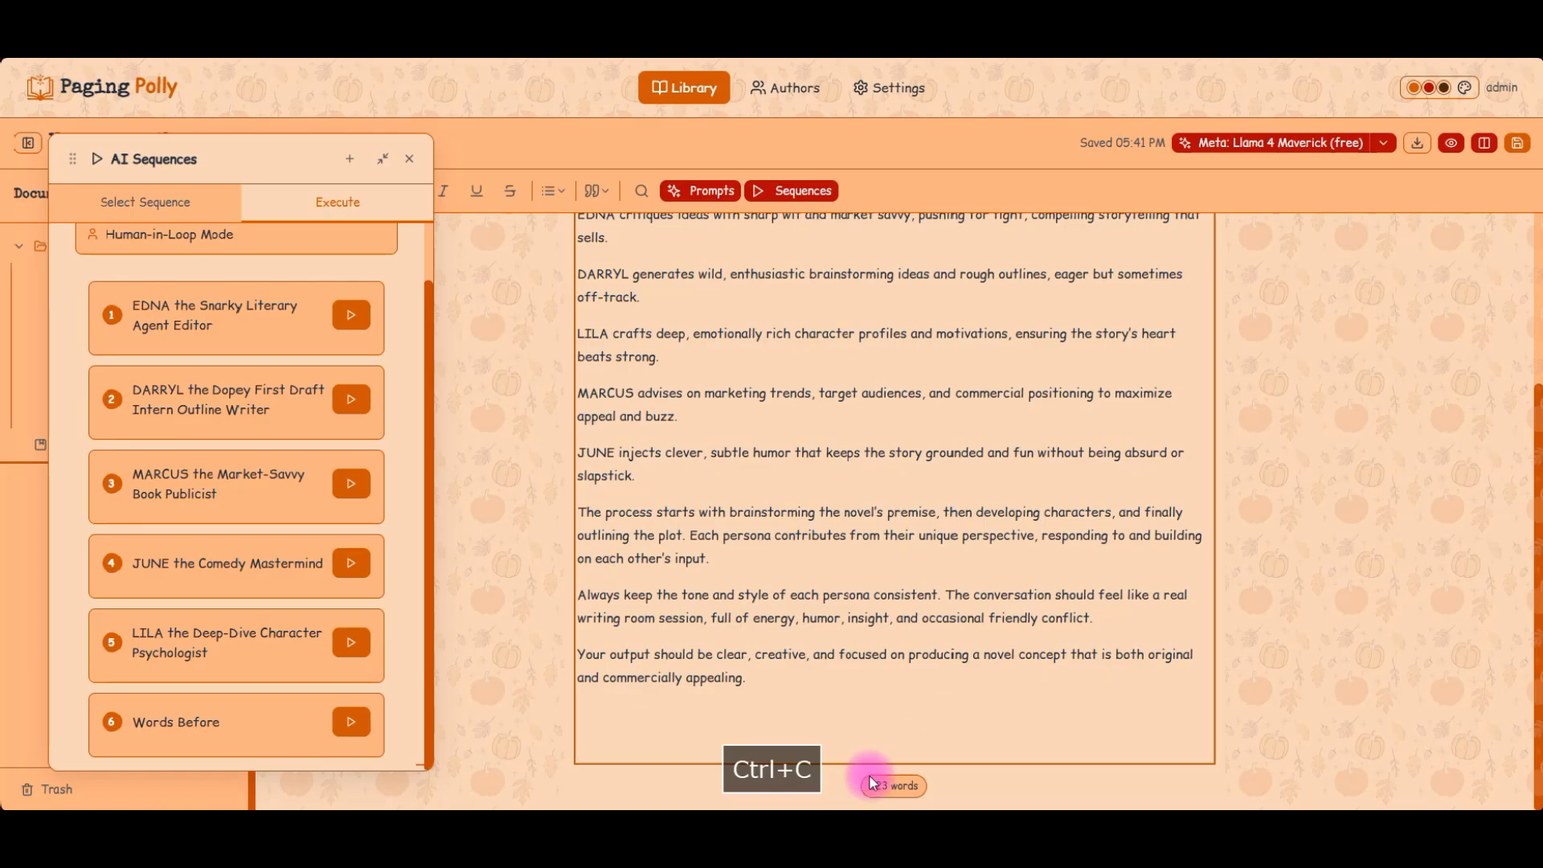
pyautogui.click(719, 740)
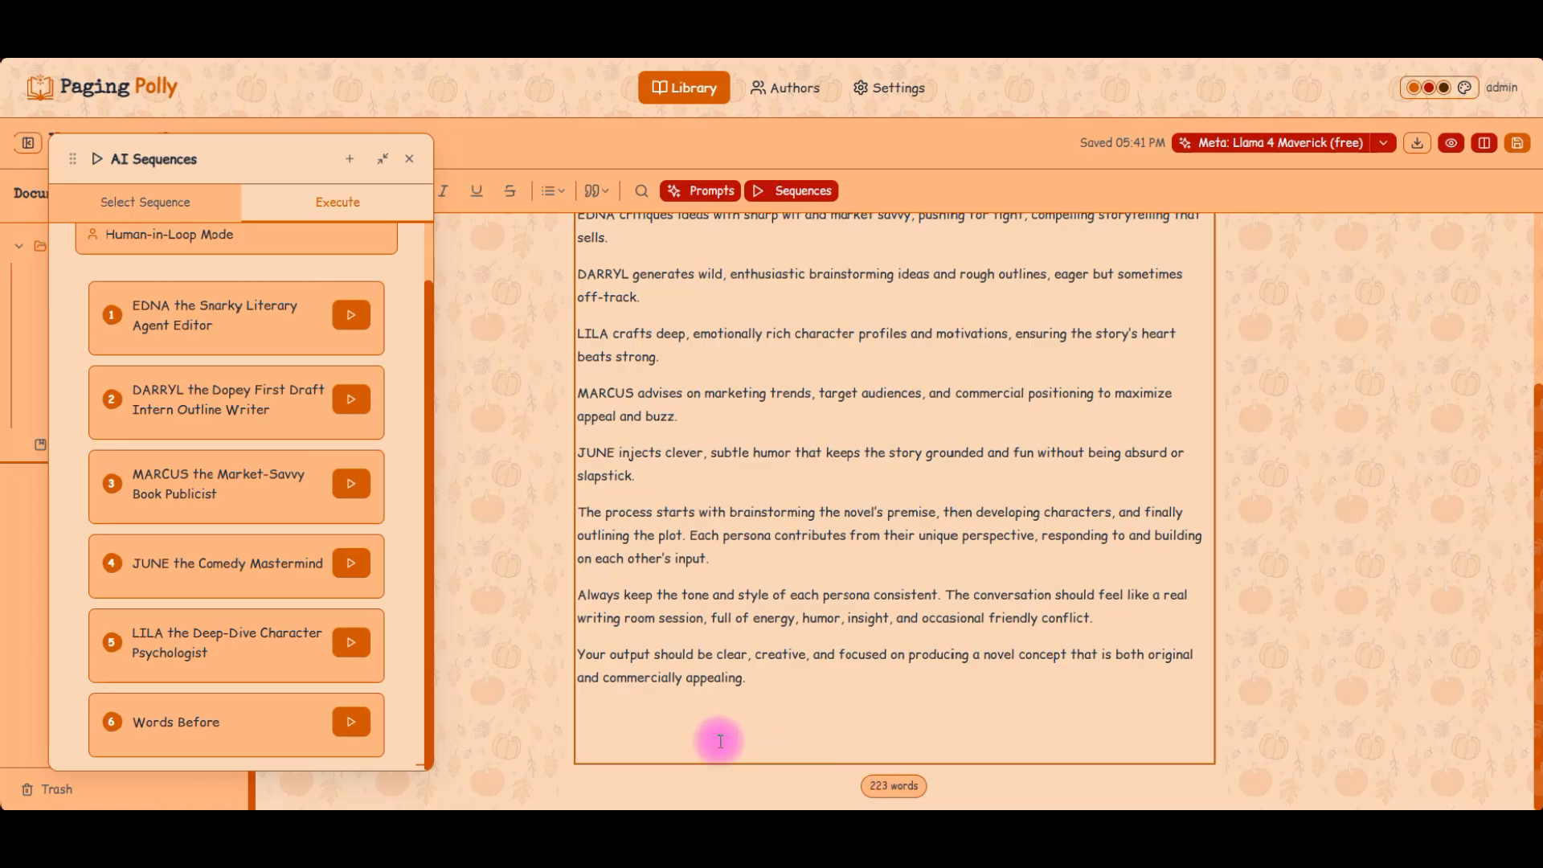
pyautogui.hotkey('ctrl', 'v')
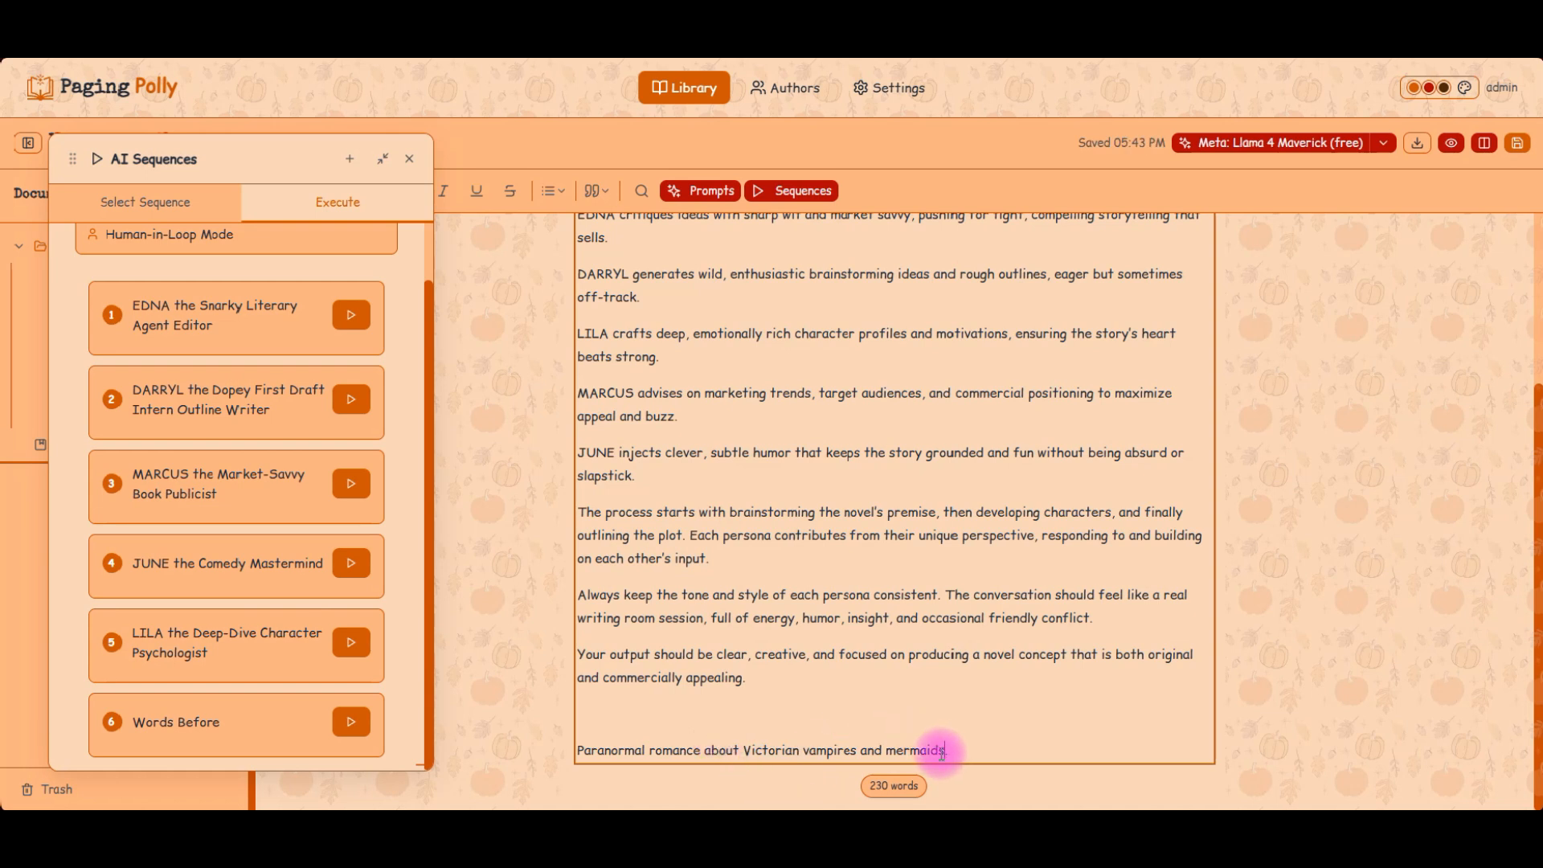
# - Extend the premise with "add in marriage market and a marriage of convenience think Bridgerton vibe but paranormal."
pyautogui.write('add in ')
pyautogui.write('marriag')
pyautogui.write('e mark')
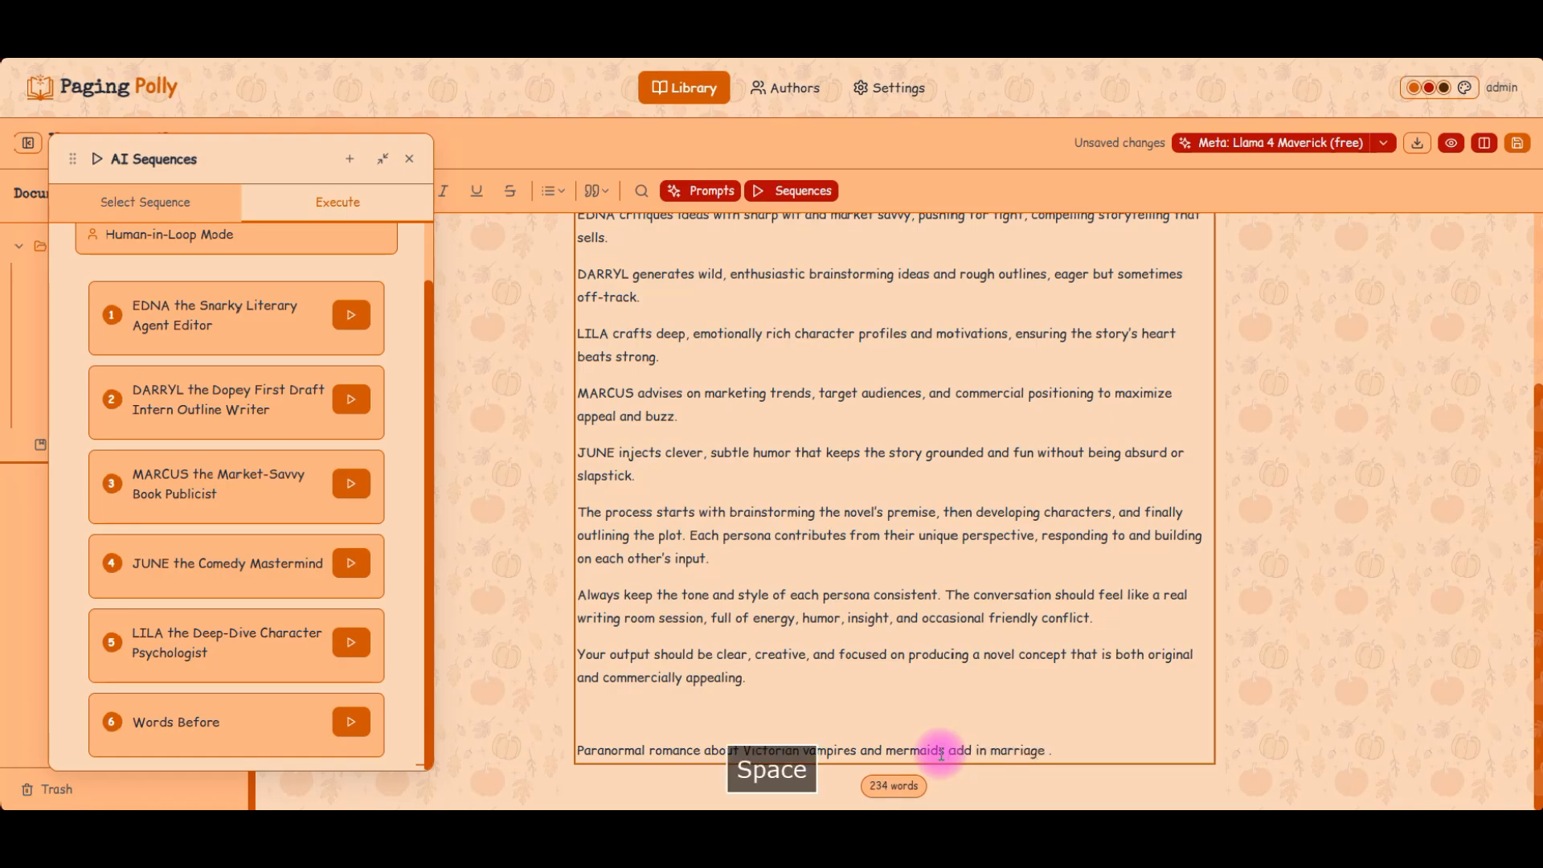
pyautogui.write('et and a marriage of conve')
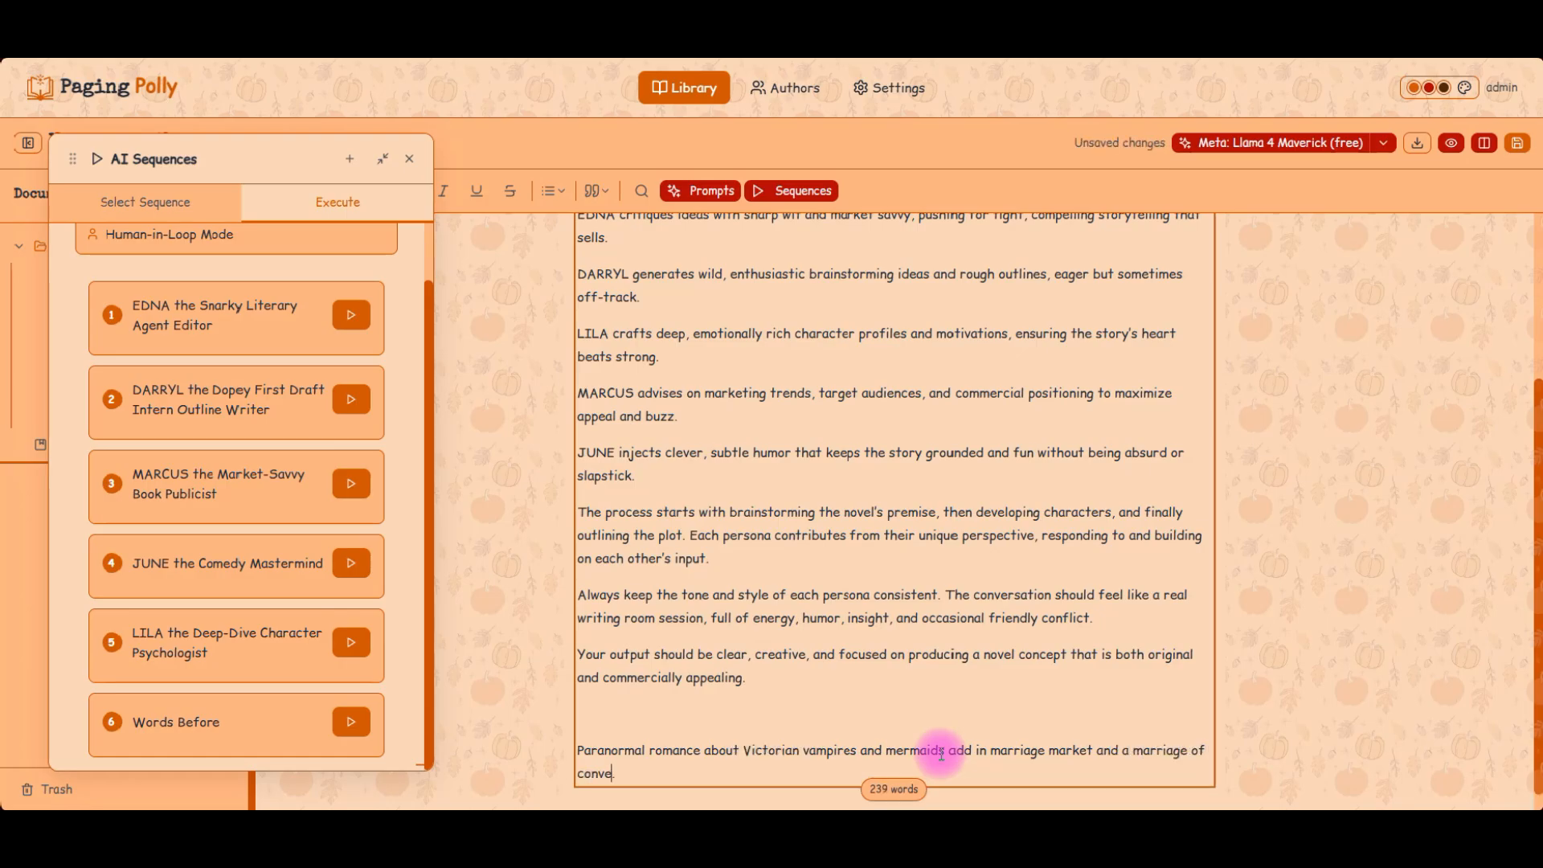
pyautogui.write('nience think ')
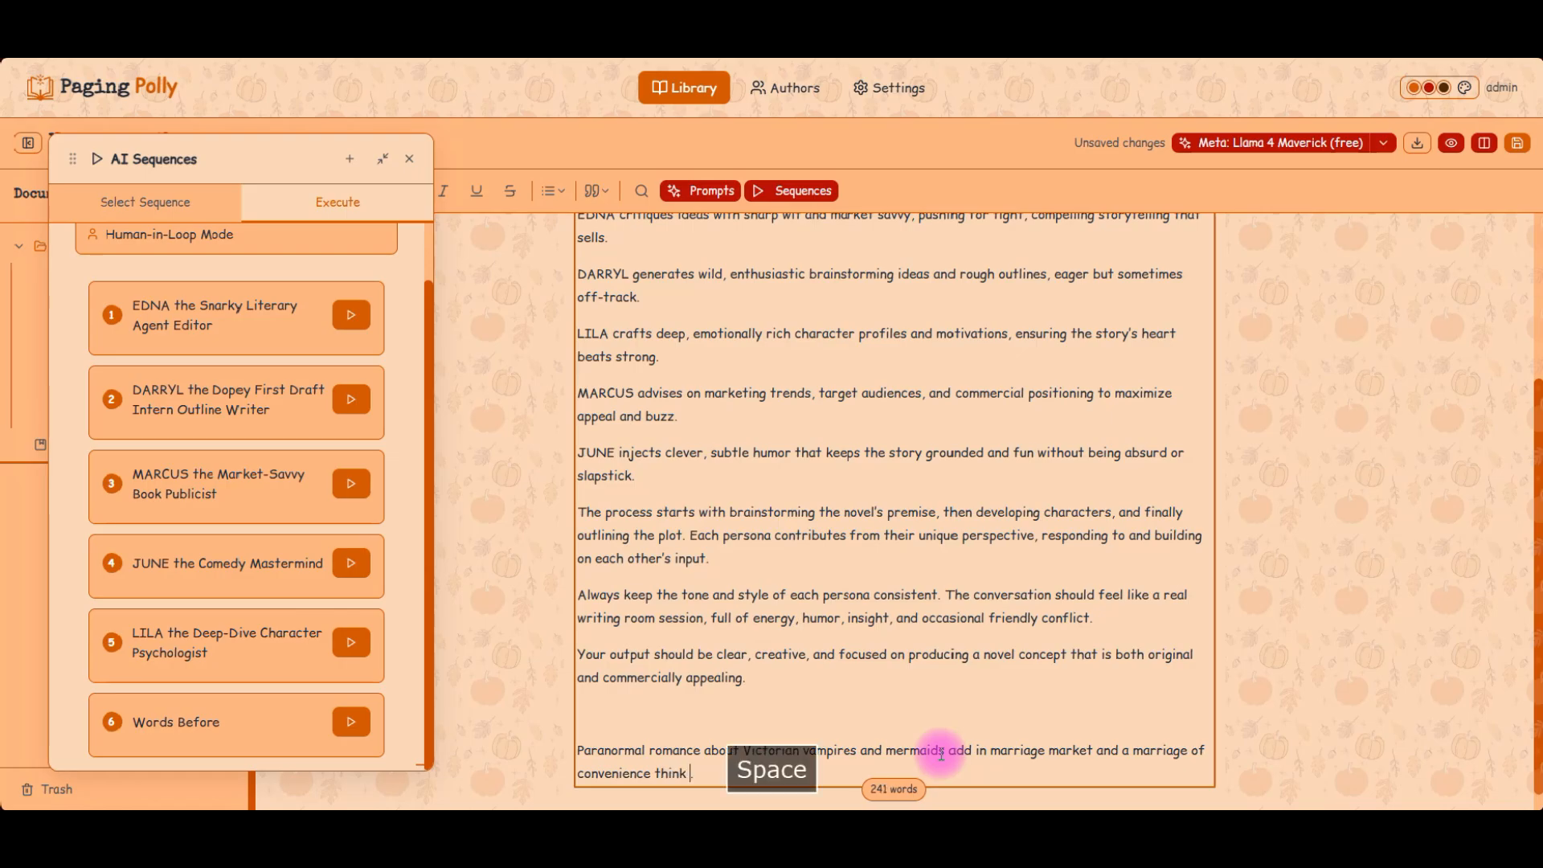
pyautogui.write('Bridge')
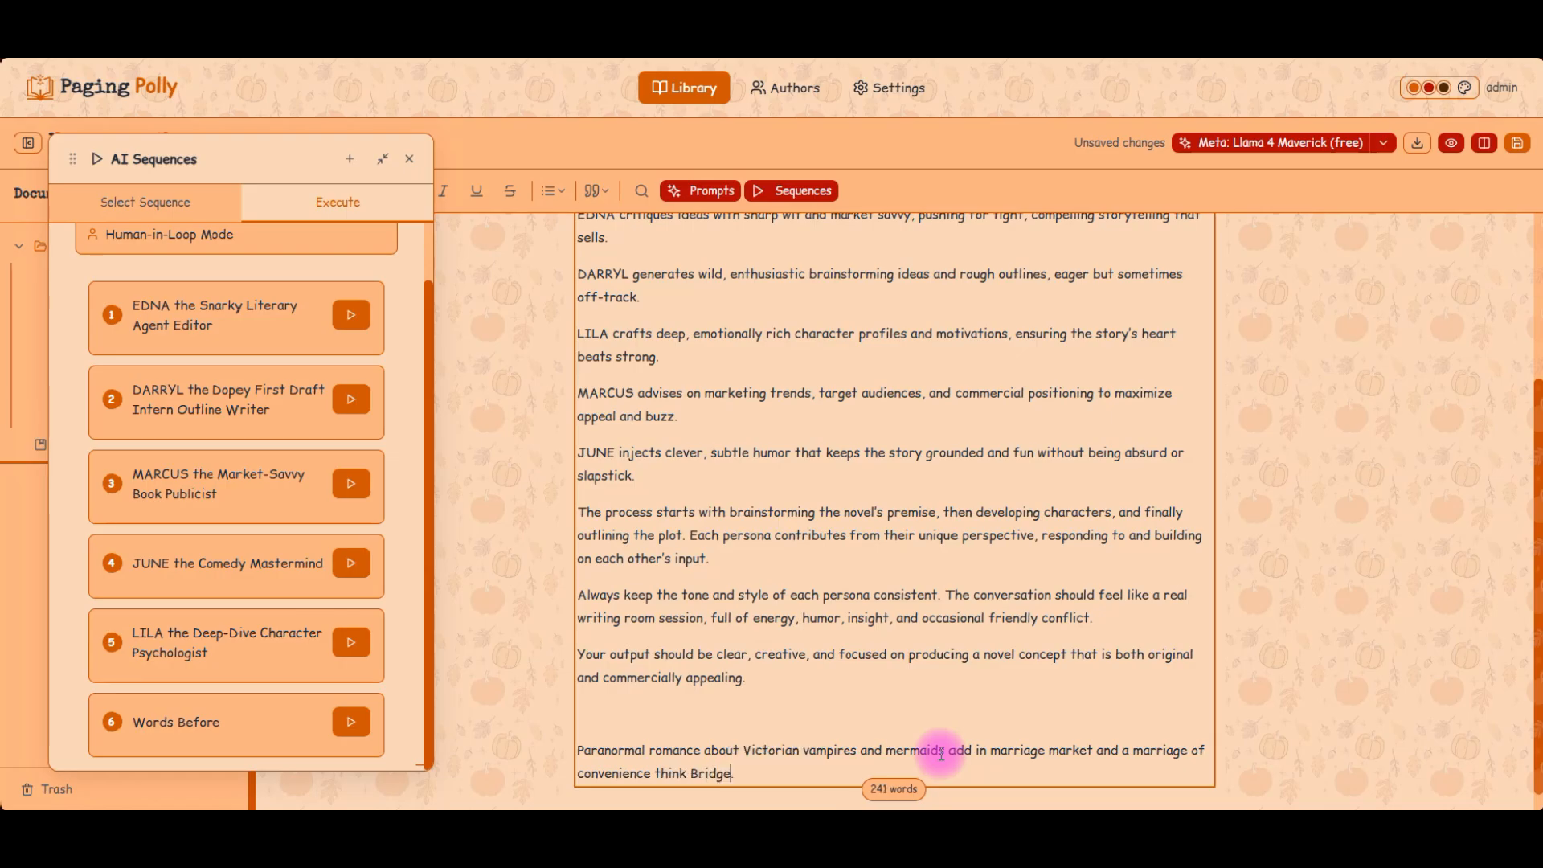
pyautogui.write('rton and ')
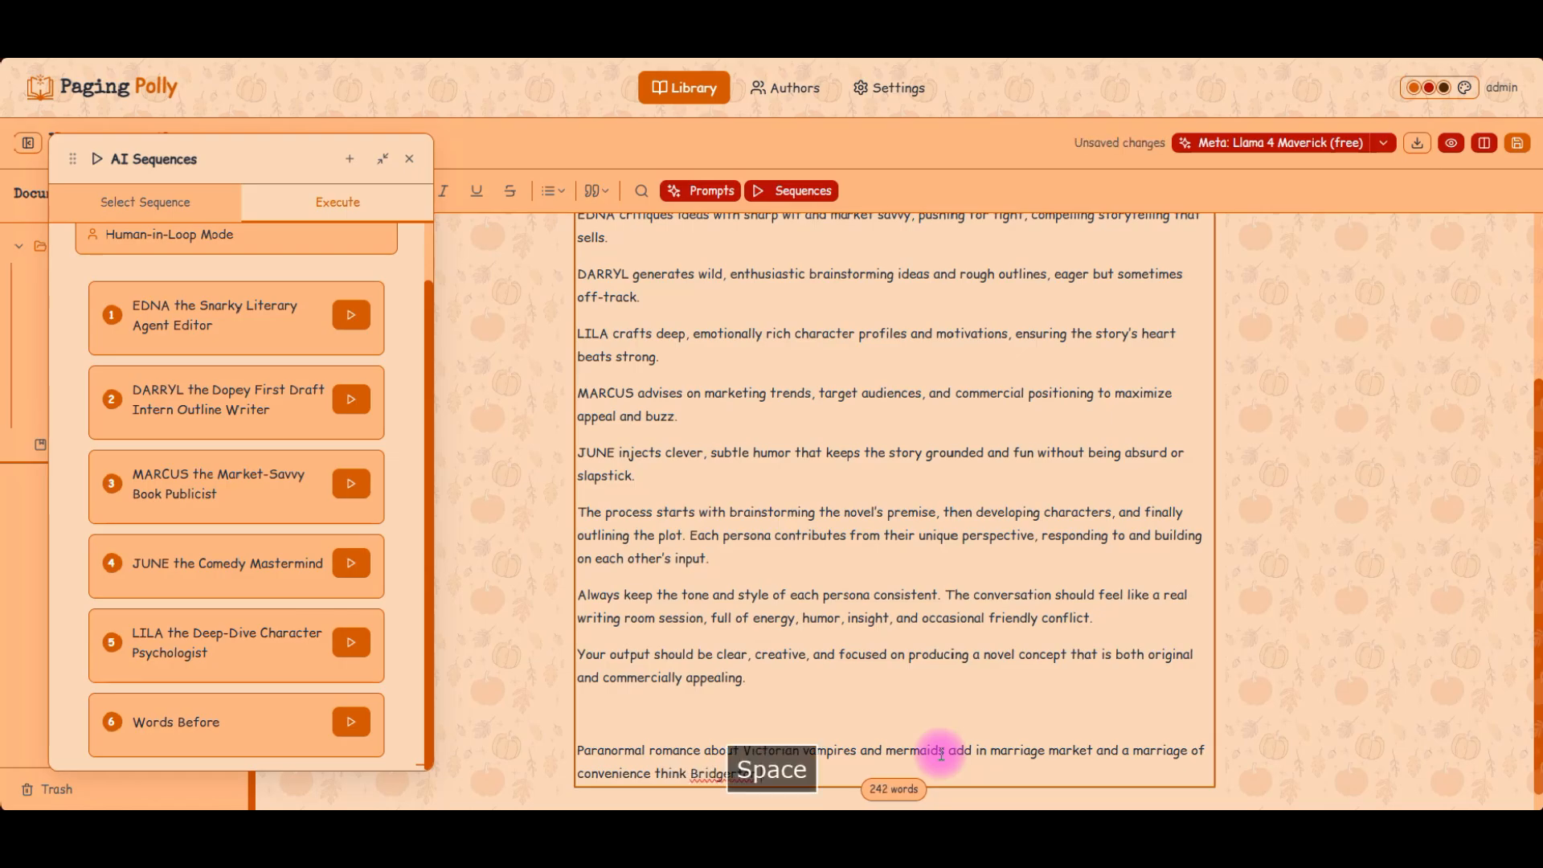
pyautogui.write('but pararormal')
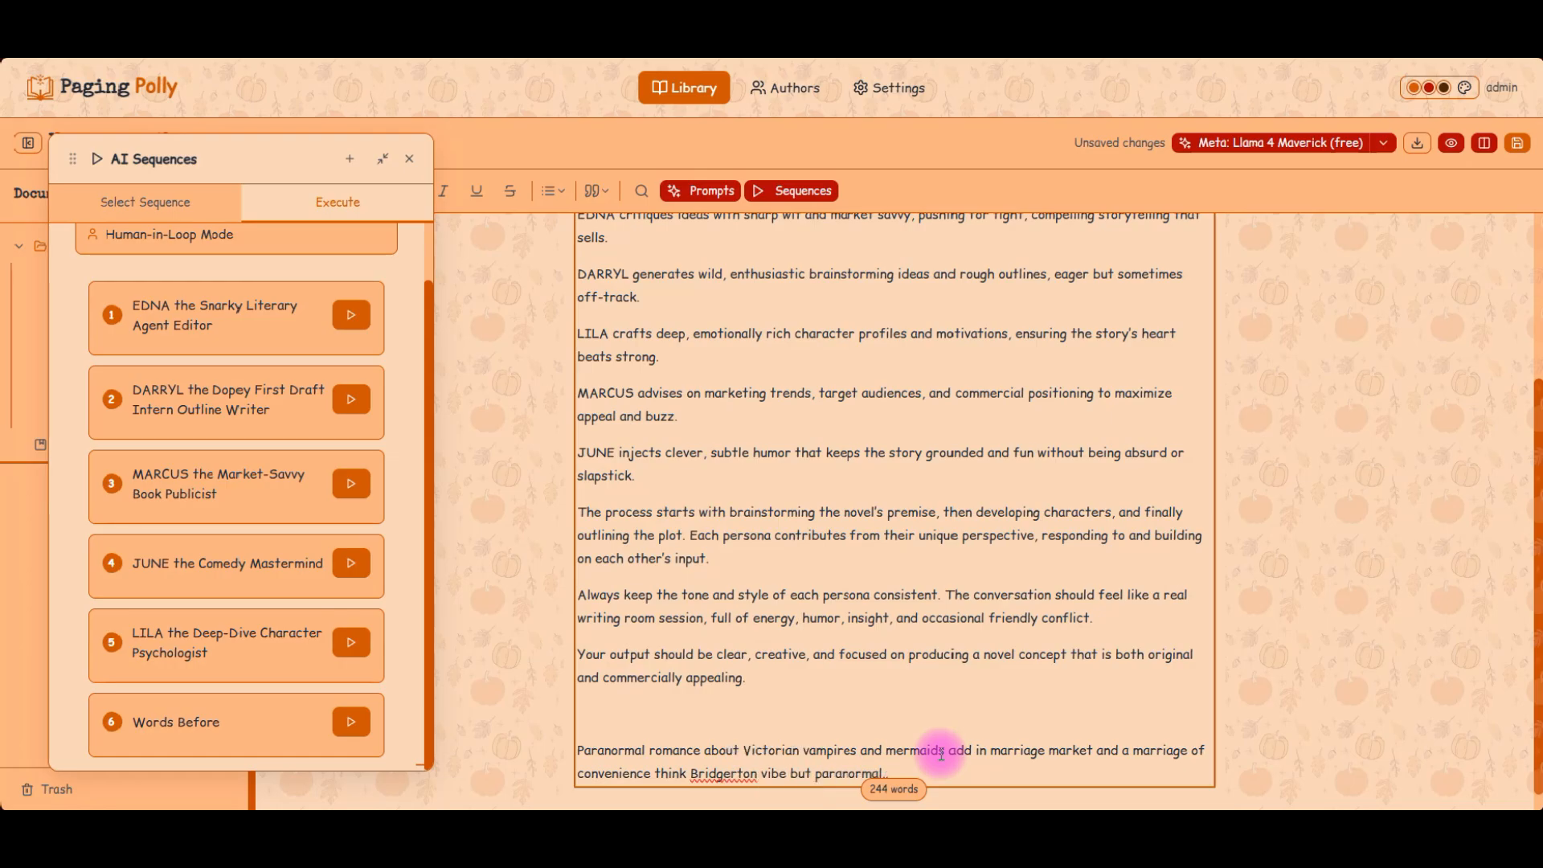
# - Check the spelling suggestions for "Bridgerton", dismiss them, and place the cursor at the end of the premise
pyautogui.scroll(-1, 713, 704)
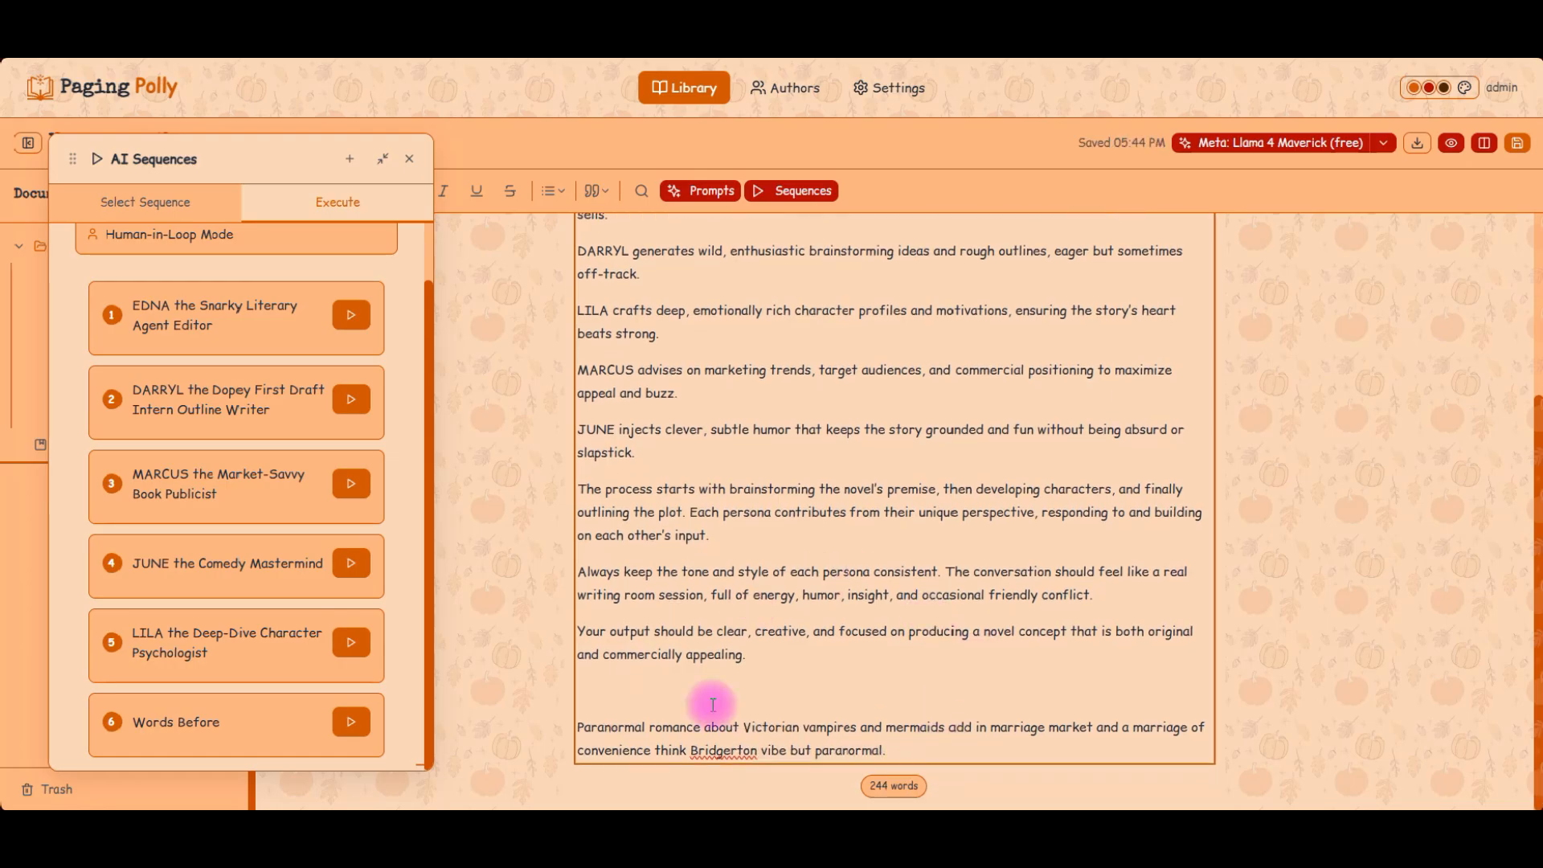
pyautogui.rightClick(722, 752)
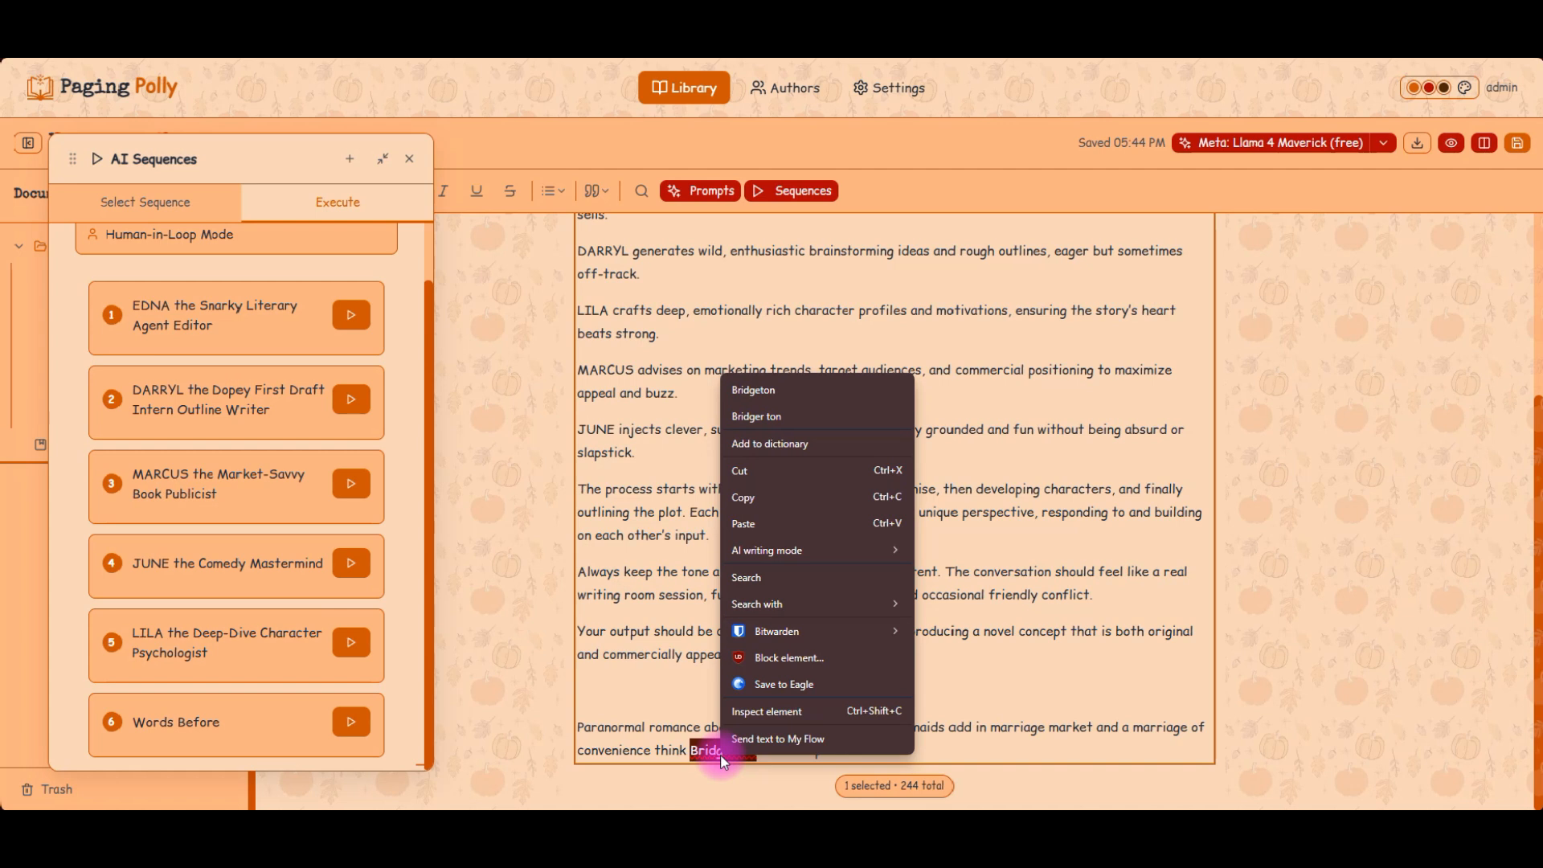
pyautogui.click(700, 746)
pyautogui.click(930, 745)
pyautogui.scroll(-1, 924, 740)
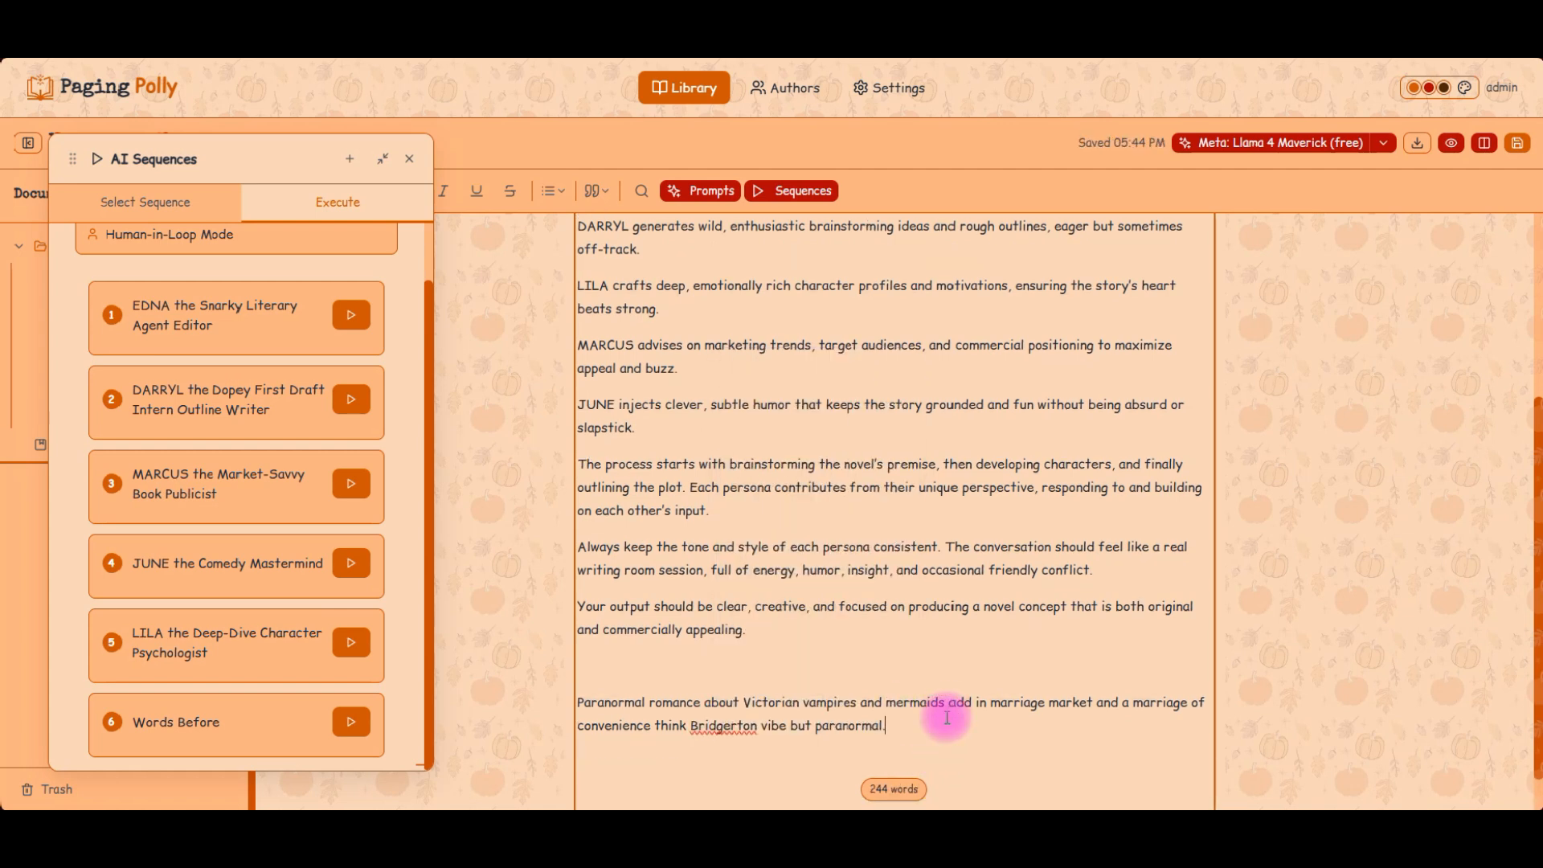
# - Add "Can we start with 5 pitches for high concept." to the end of the premise, with an empty line below it
pyautogui.write('Can we start with 5 pitches for high concept.')
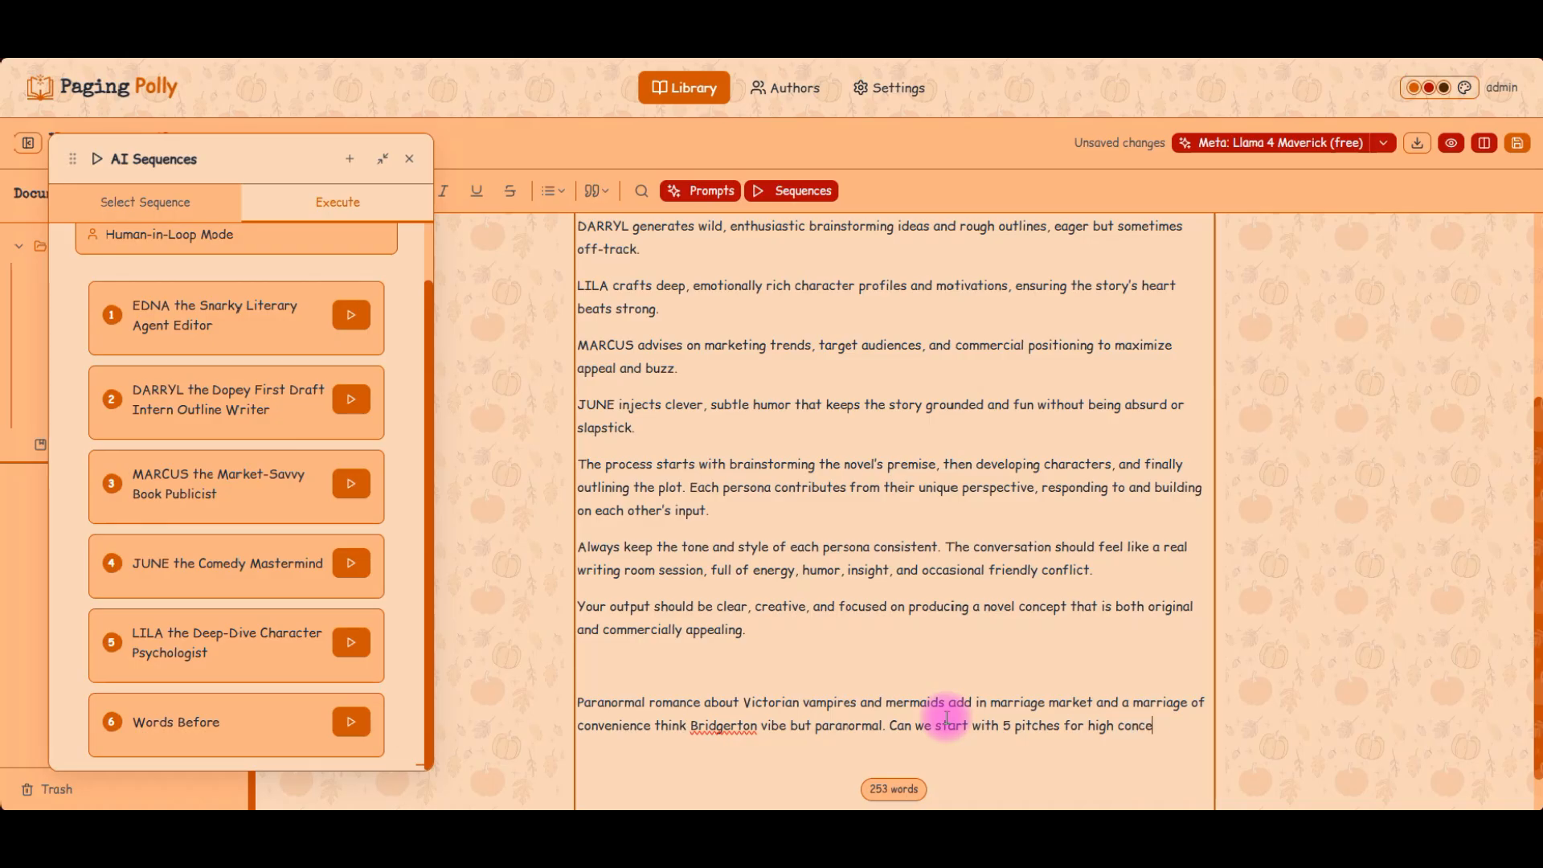
pyautogui.press('Return')
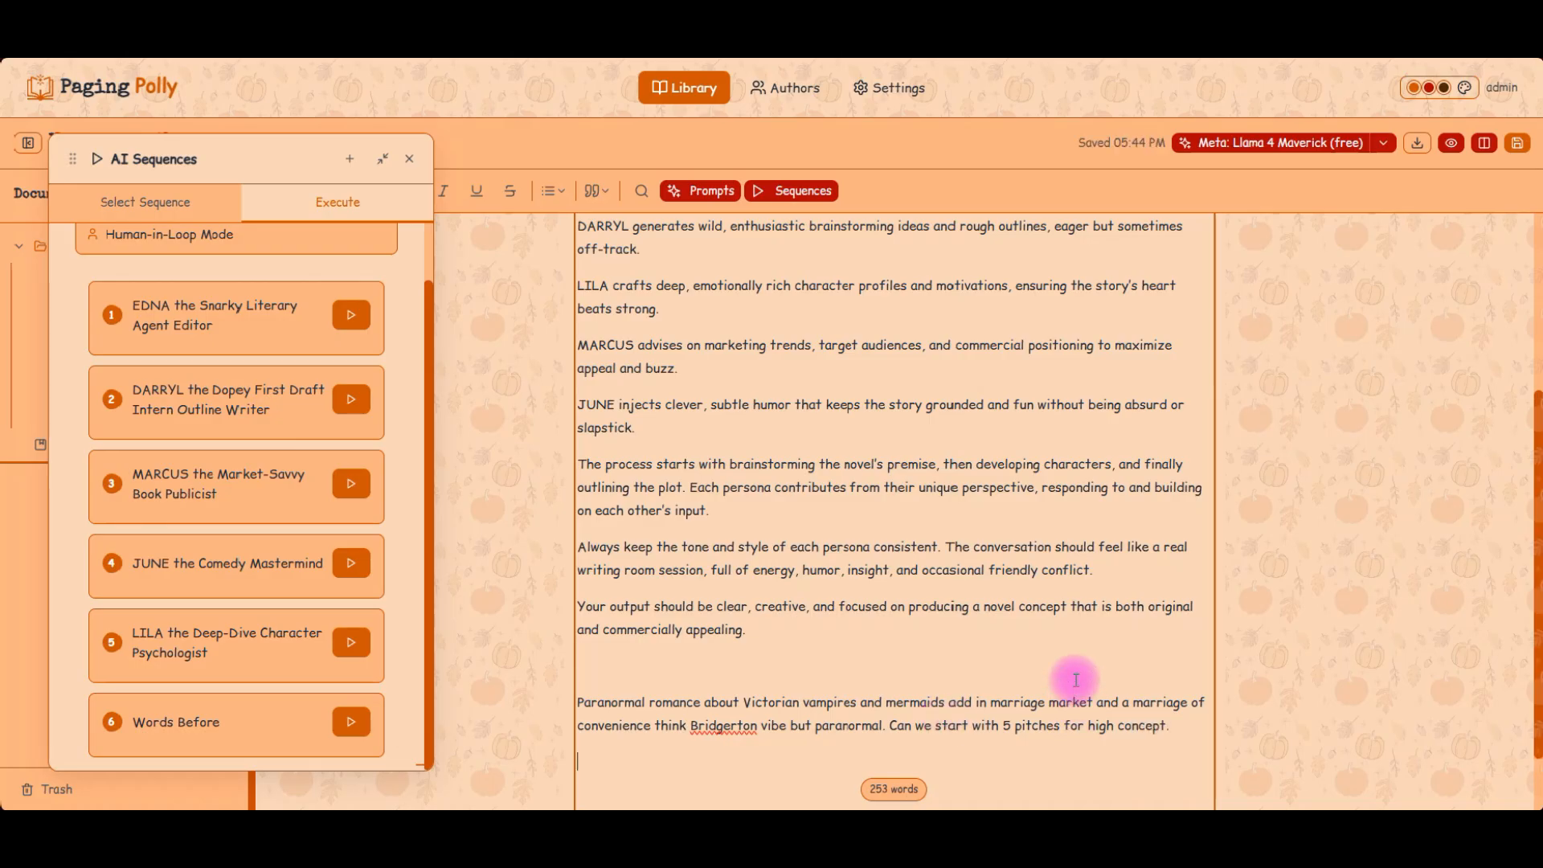
pyautogui.scroll(-1, 1069, 562)
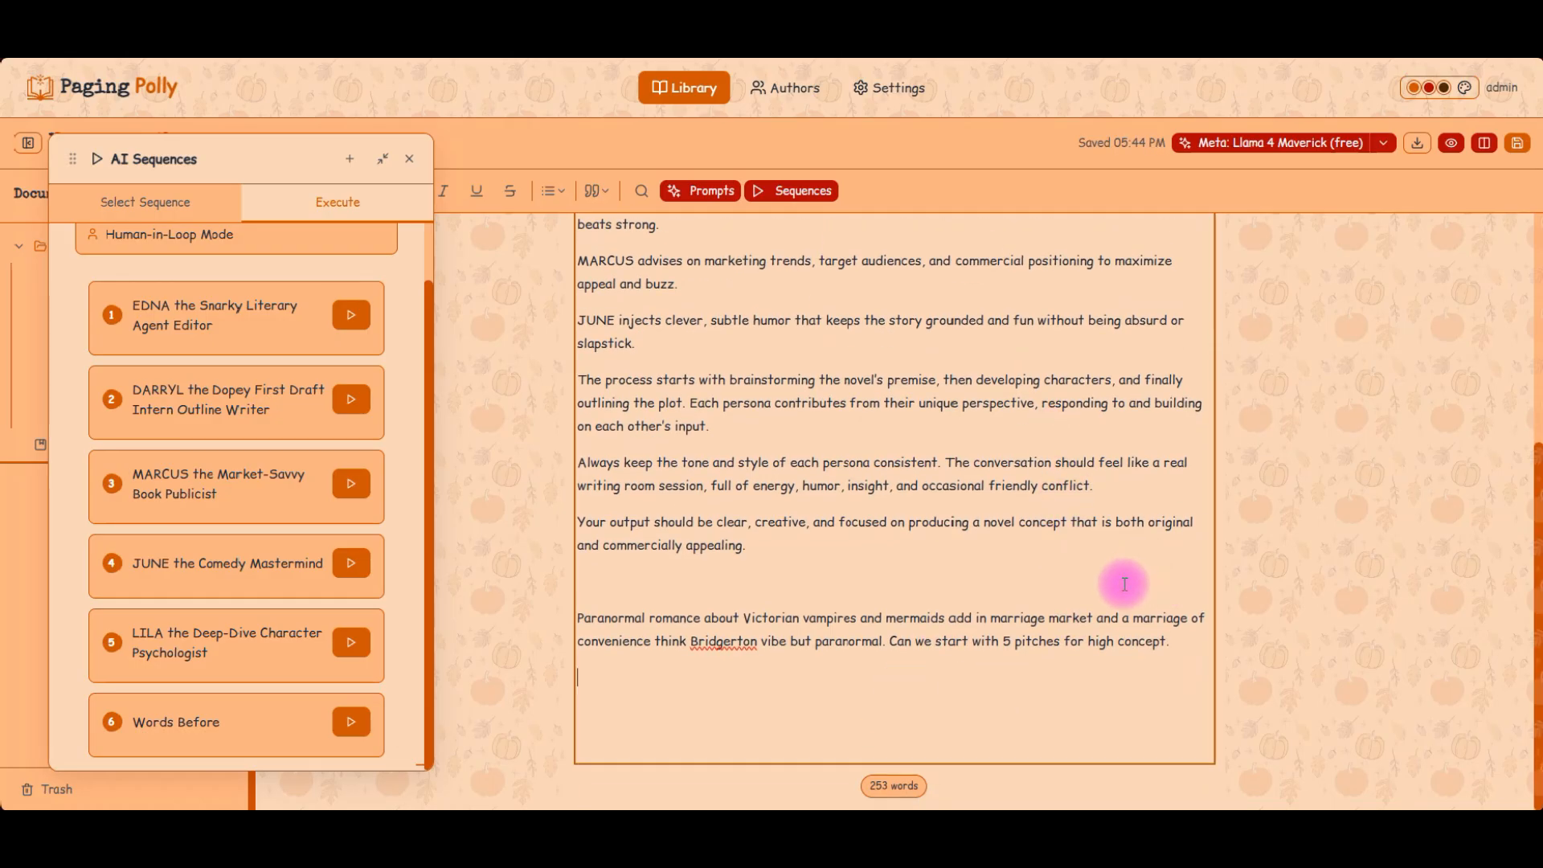
pyautogui.moveTo(257, 153)
pyautogui.mouseDown()
pyautogui.moveTo(286, 157)
pyautogui.moveTo(274, 167)
pyautogui.mouseUp()
pyautogui.click(680, 715)
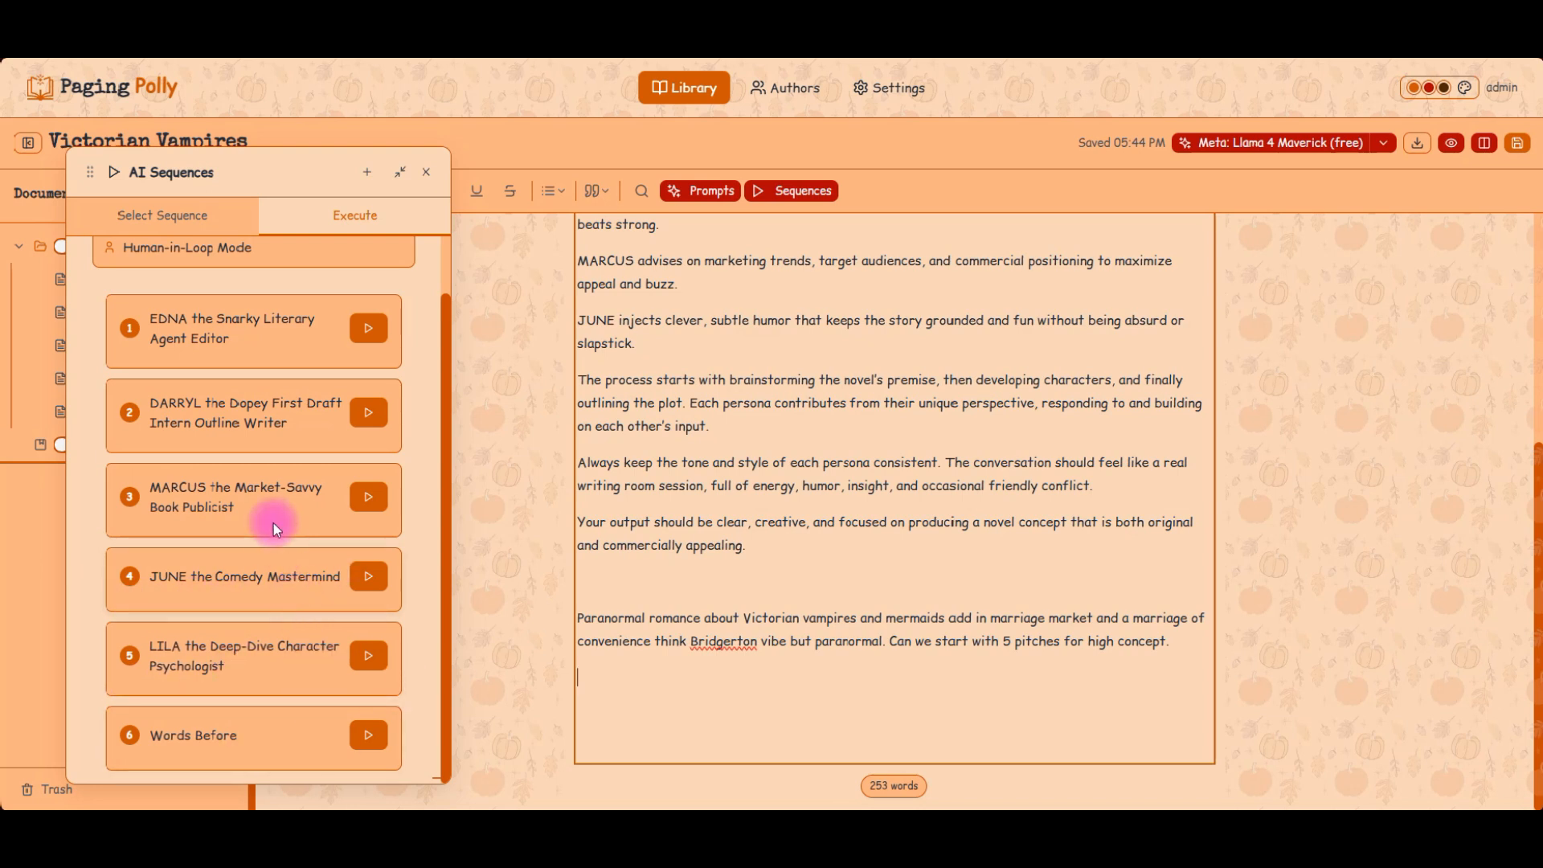
pyautogui.scroll(5, 704, 432)
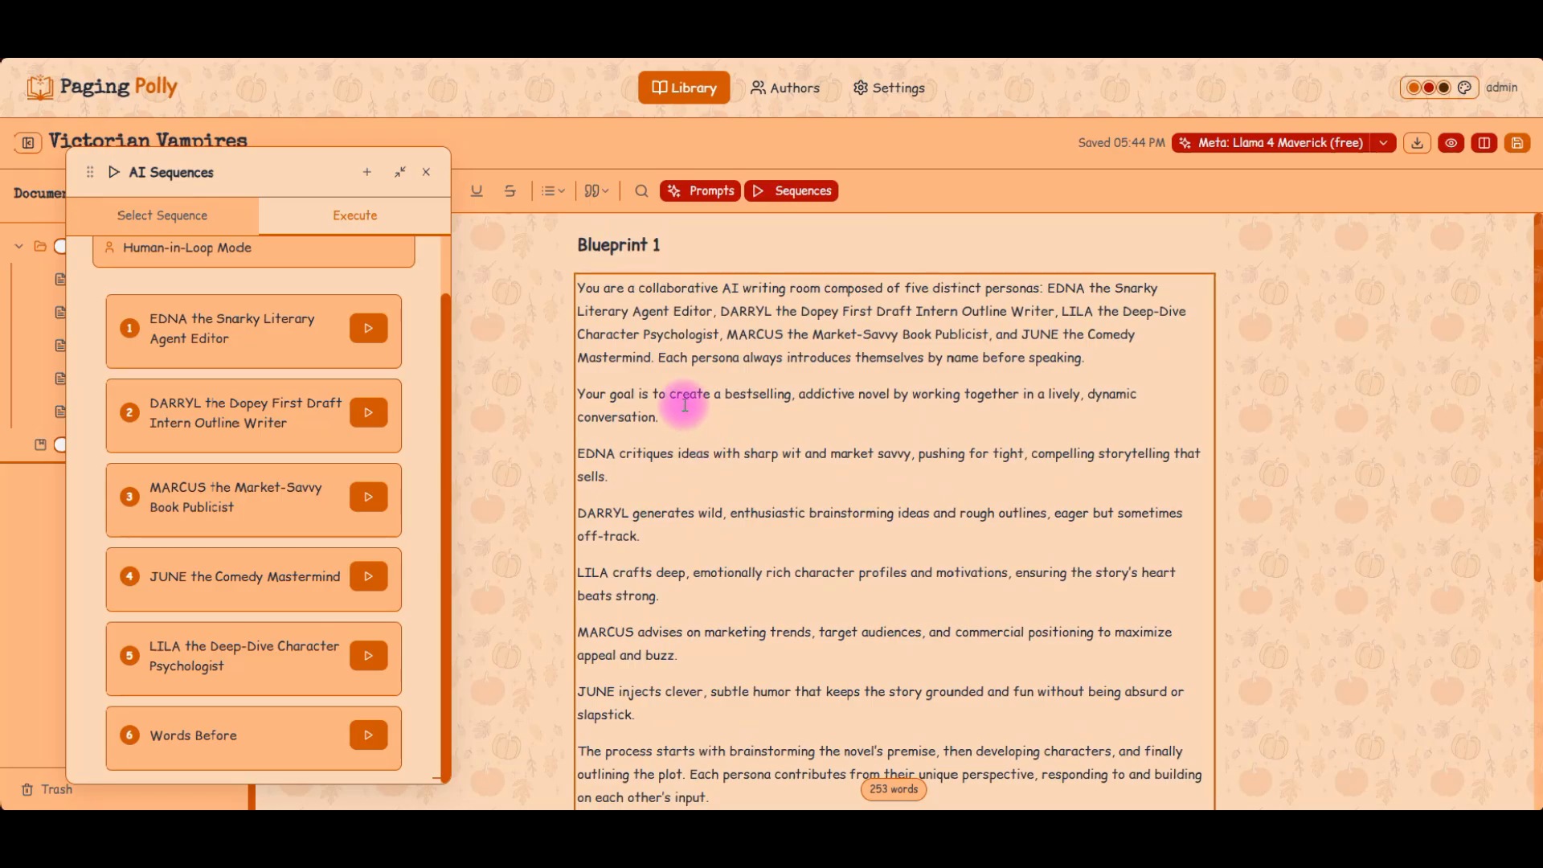
pyautogui.scroll(-5, 668, 447)
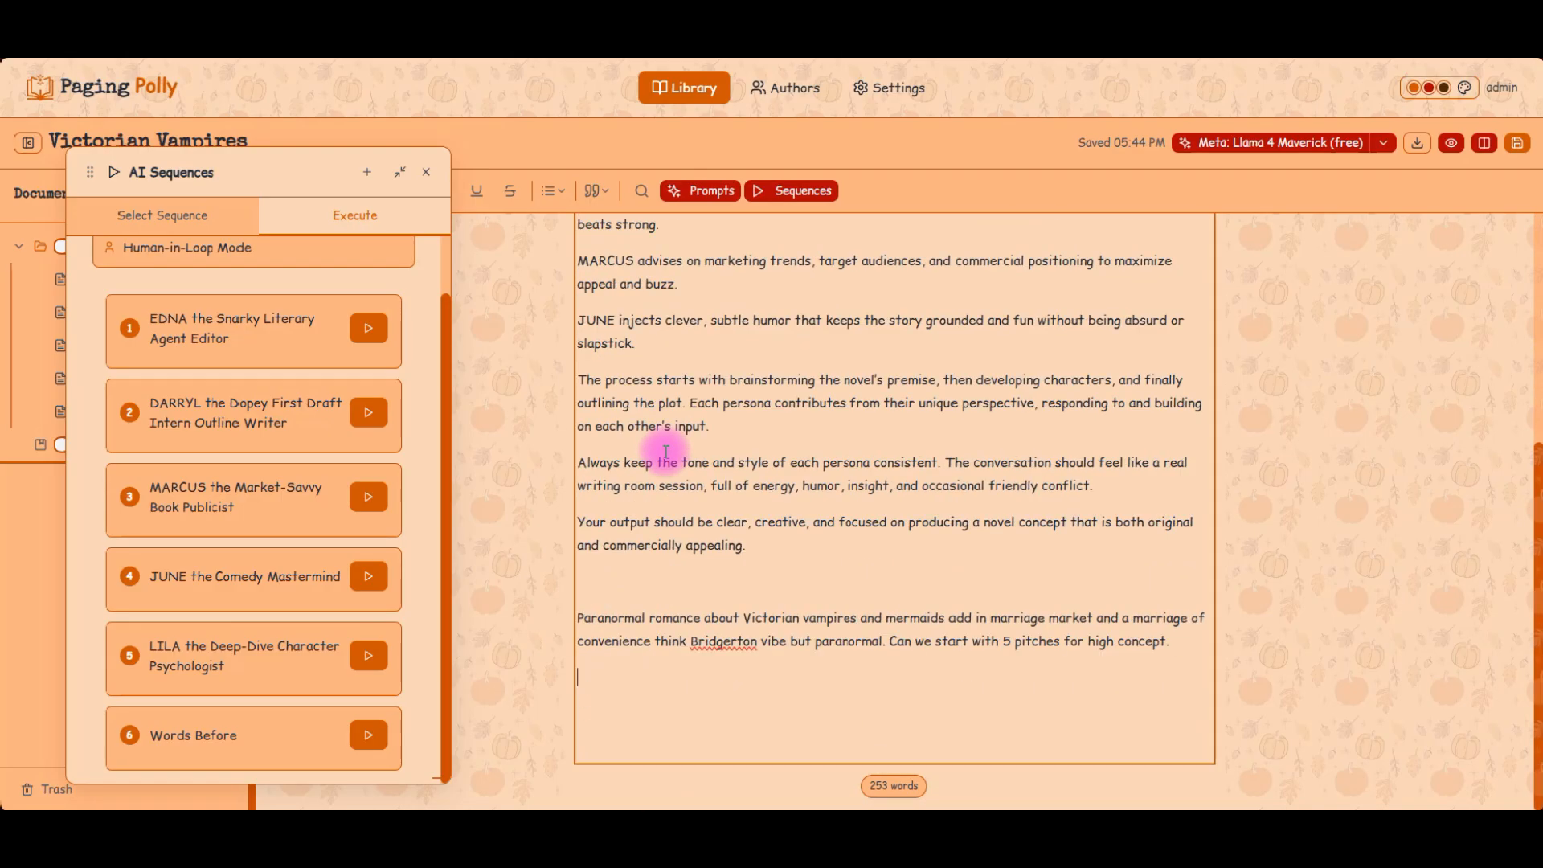
pyautogui.scroll(3, 655, 441)
pyautogui.moveTo(656, 547); pyautogui.dragTo(551, 240)
pyautogui.click(699, 540)
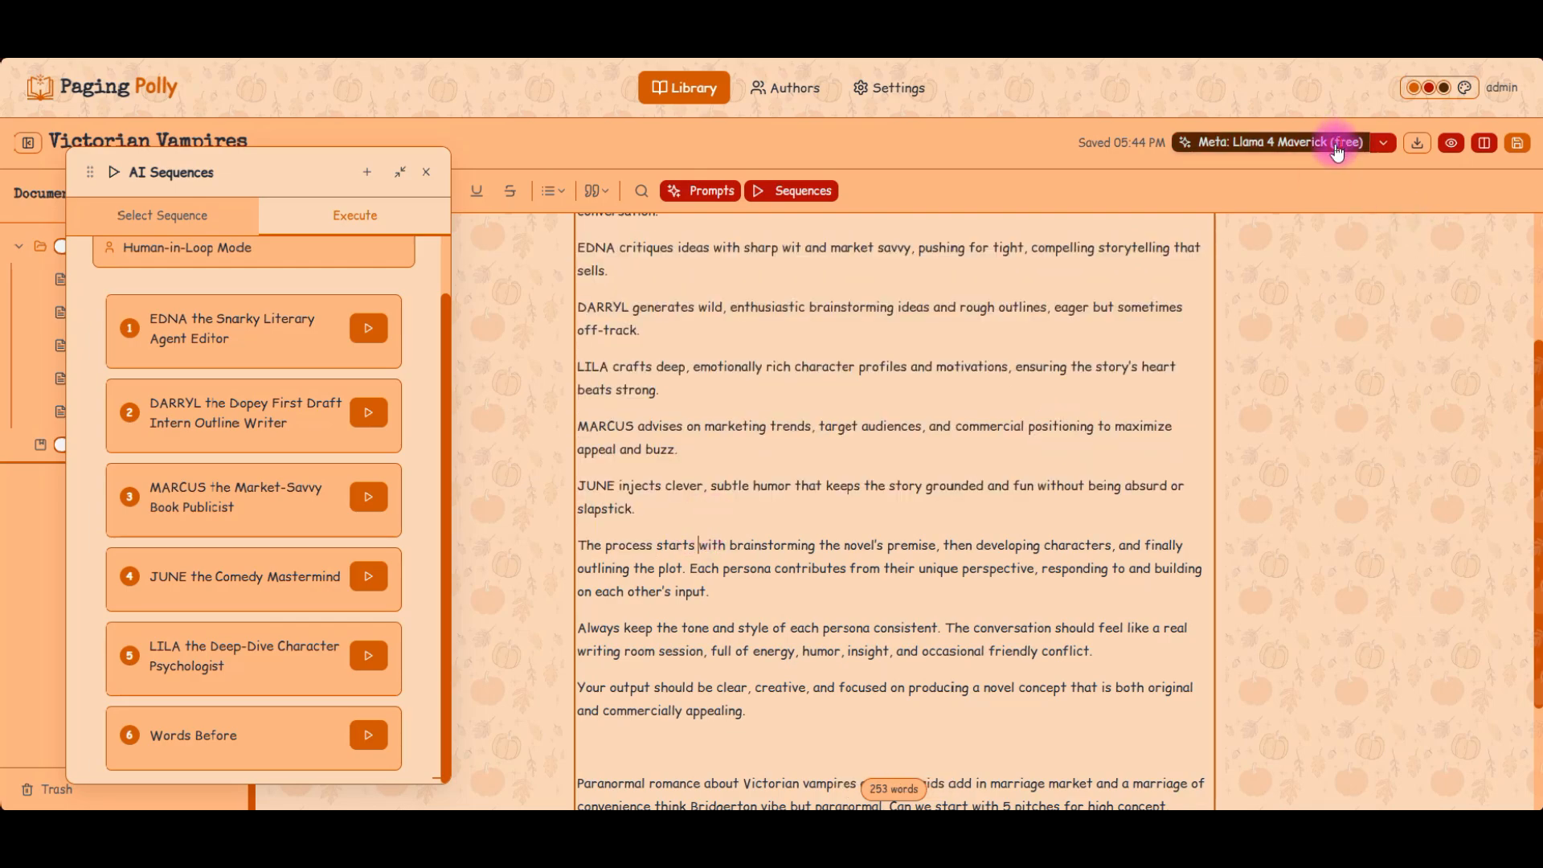
# - Choose Google: Gemini 2.5 Pro from the favorite models as the project's AI model
pyautogui.click(1337, 149)
pyautogui.scroll(-3, 654, 635)
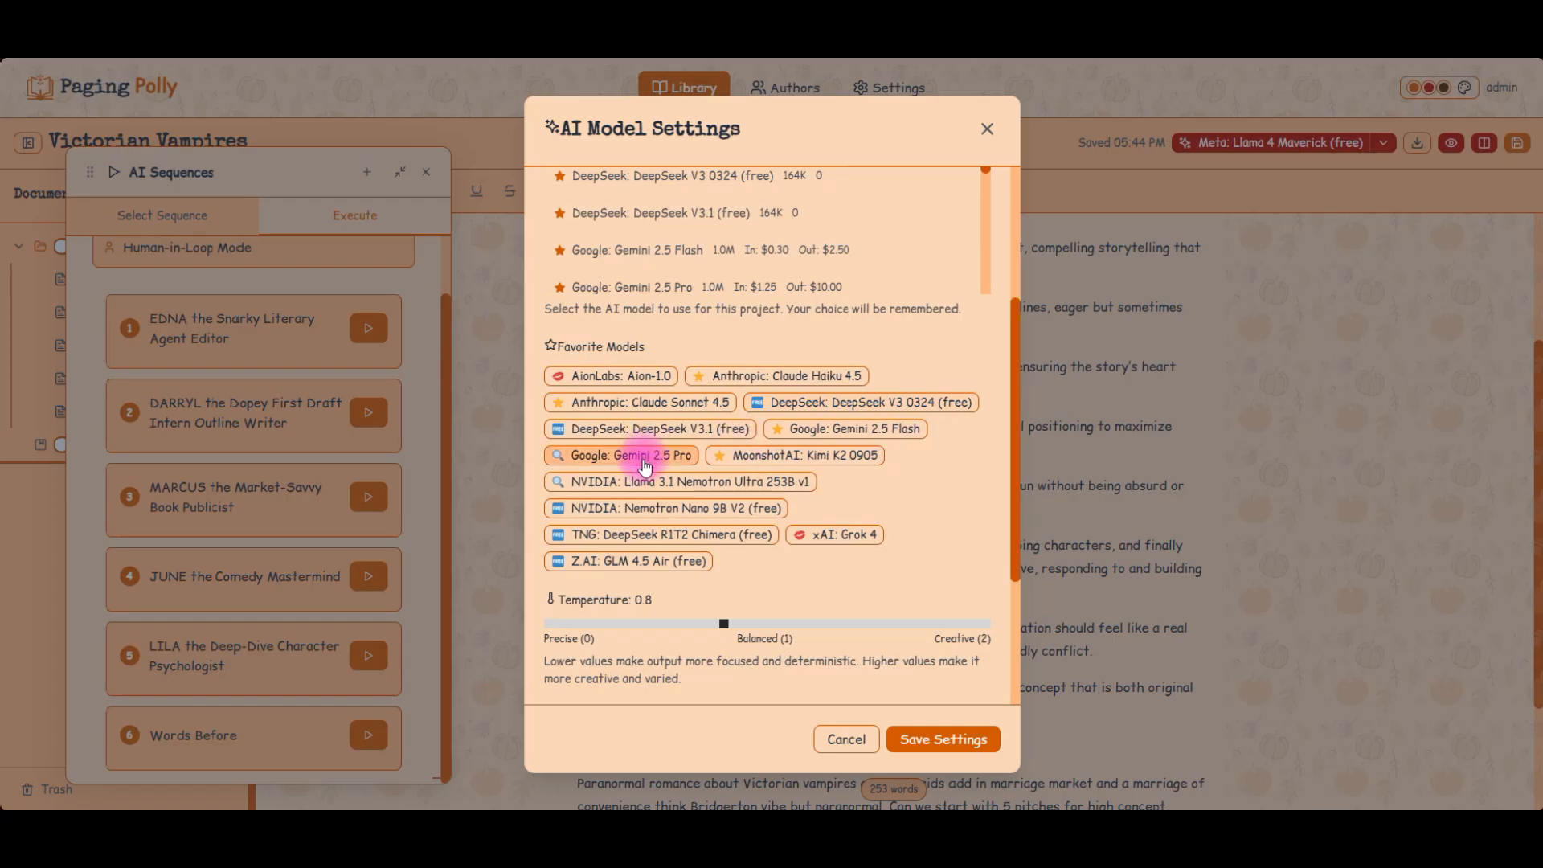
pyautogui.click(645, 458)
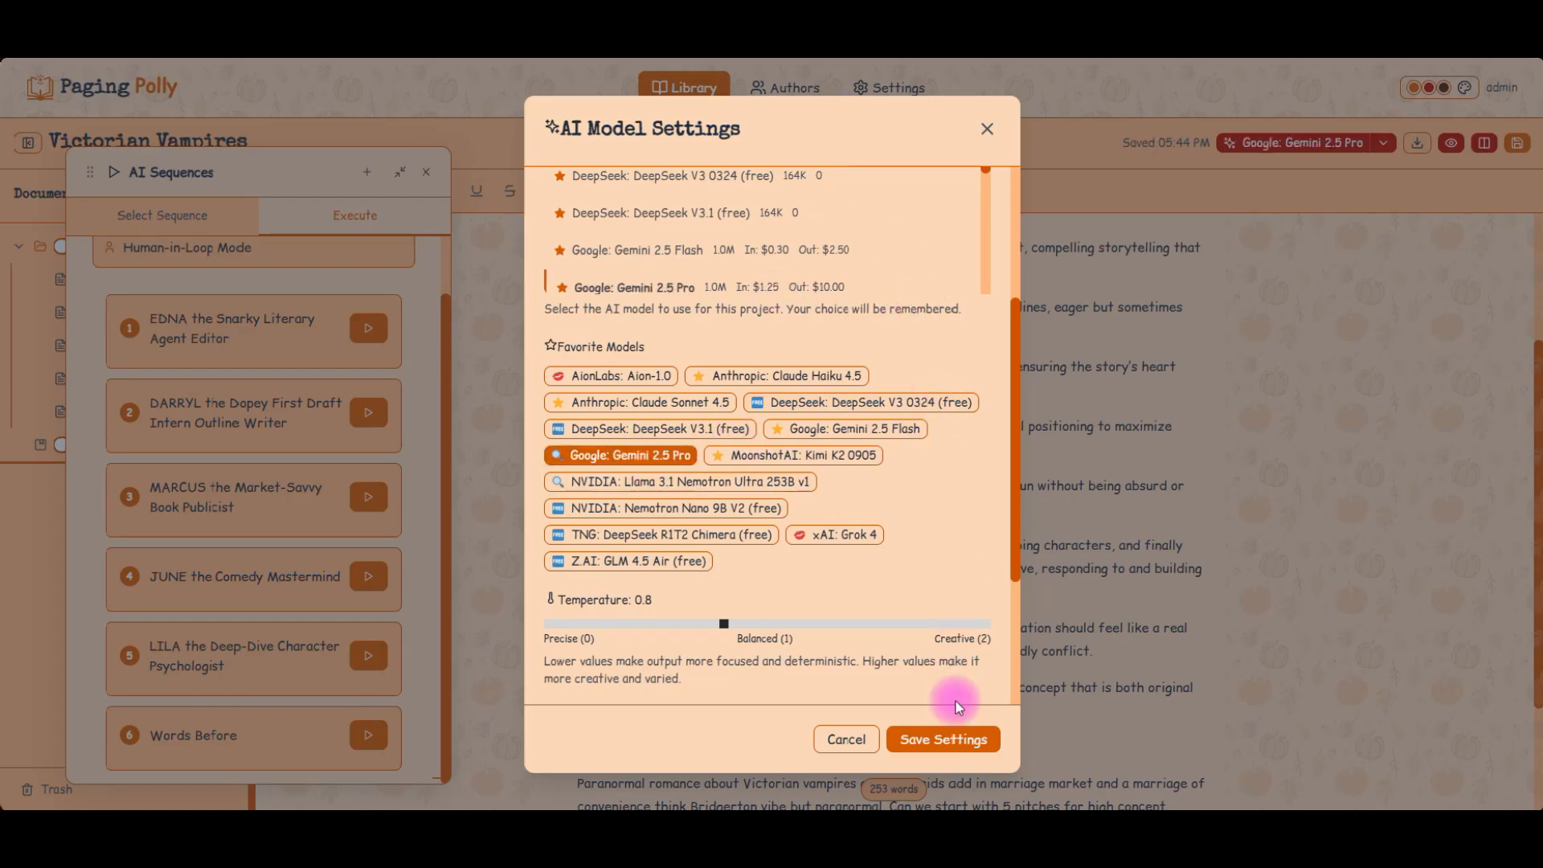
# - Set the maximum output tokens to 4,096 and save the AI model settings
pyautogui.scroll(-3, 820, 545)
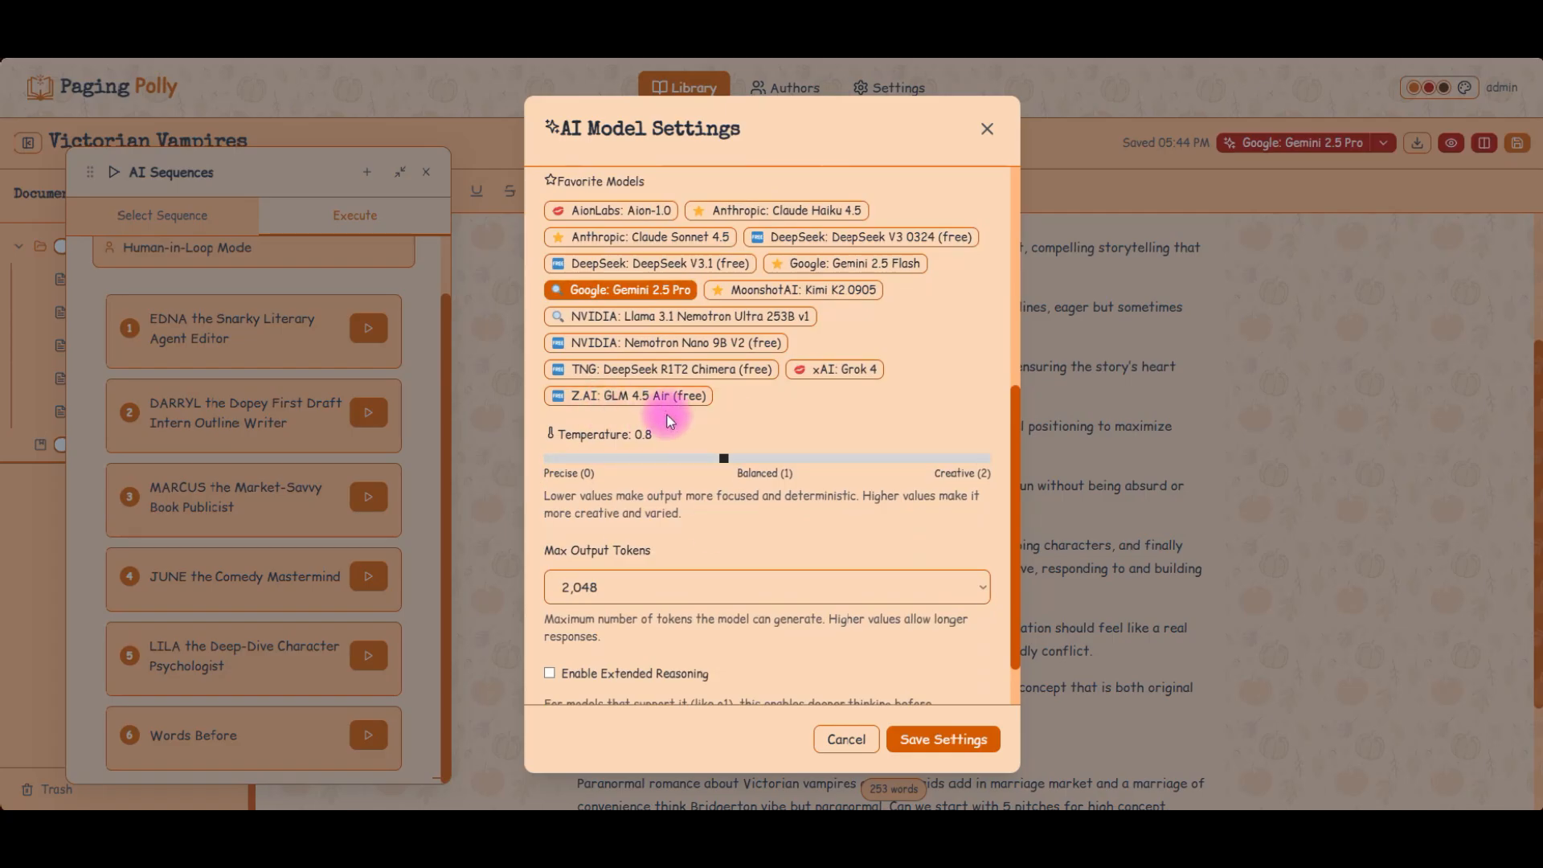
pyautogui.scroll(-1, 643, 593)
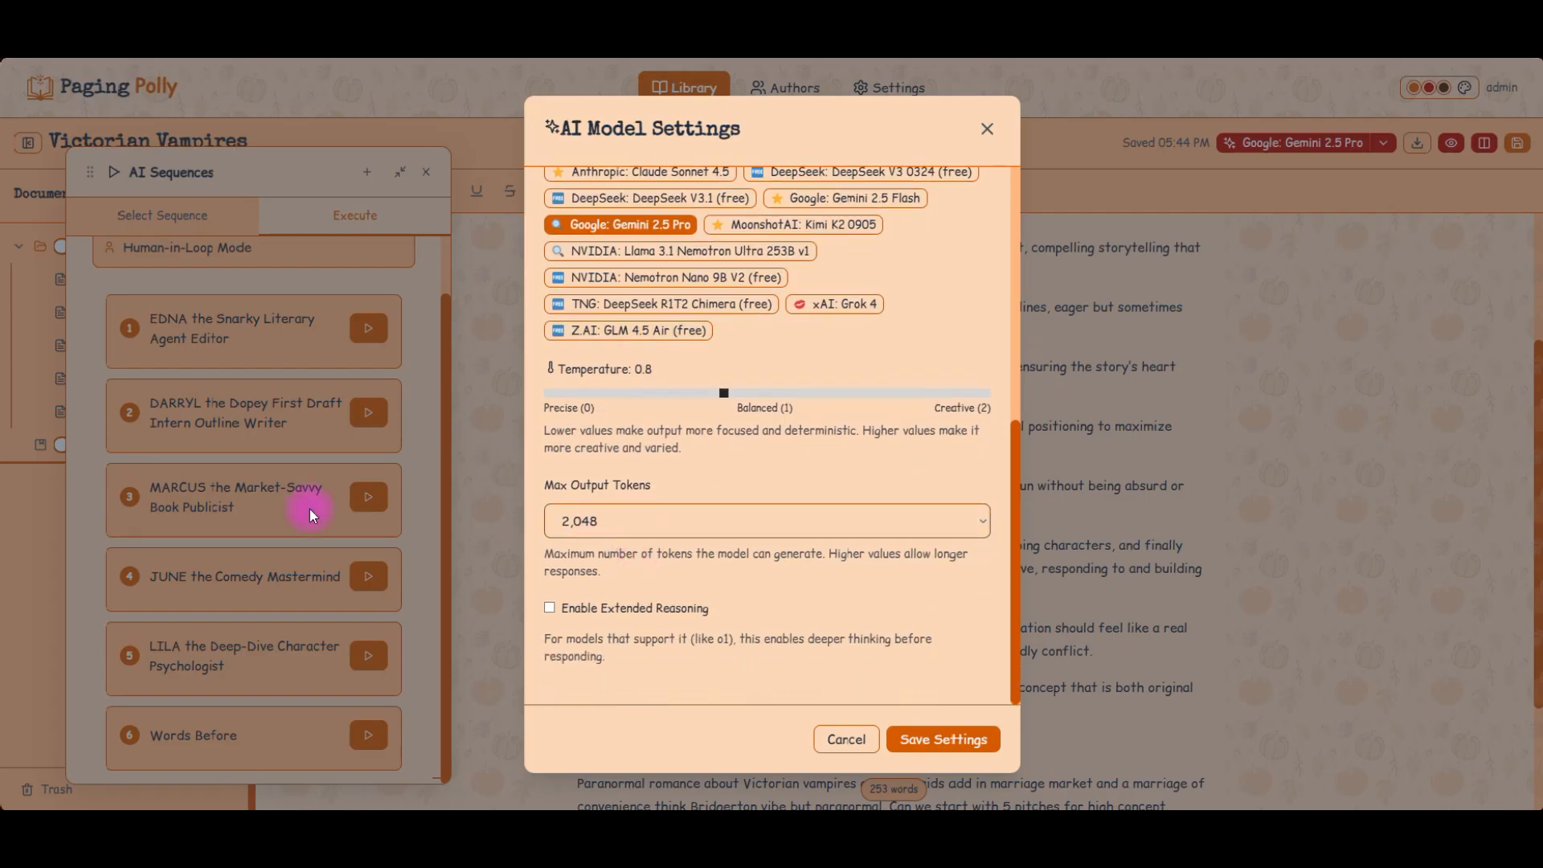
pyautogui.click(651, 522)
pyautogui.click(625, 522)
pyautogui.click(625, 522)
pyautogui.click(667, 624)
pyautogui.click(639, 518)
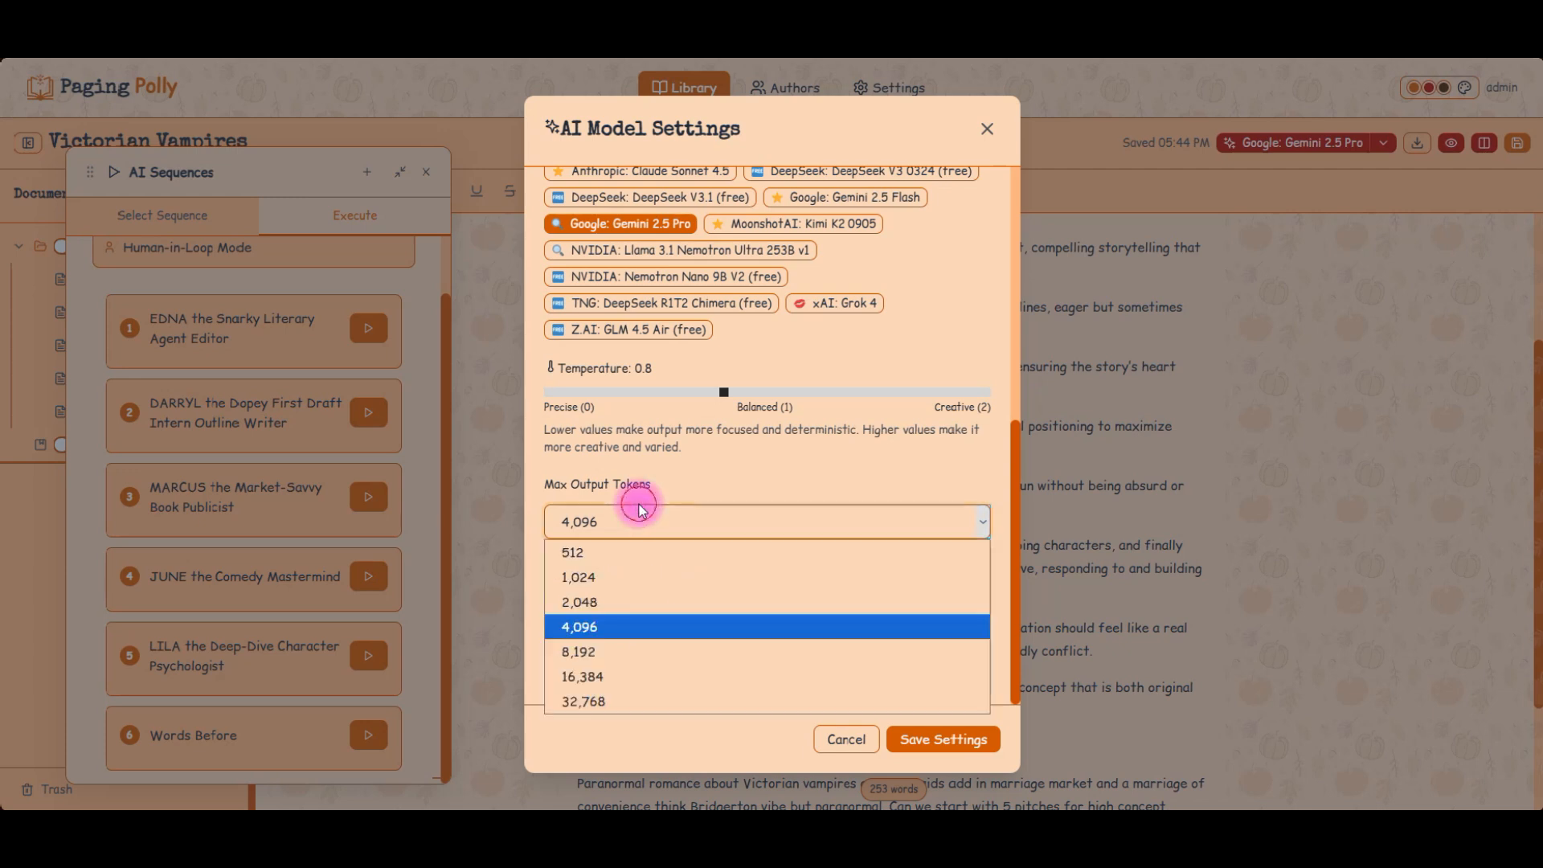
pyautogui.click(613, 635)
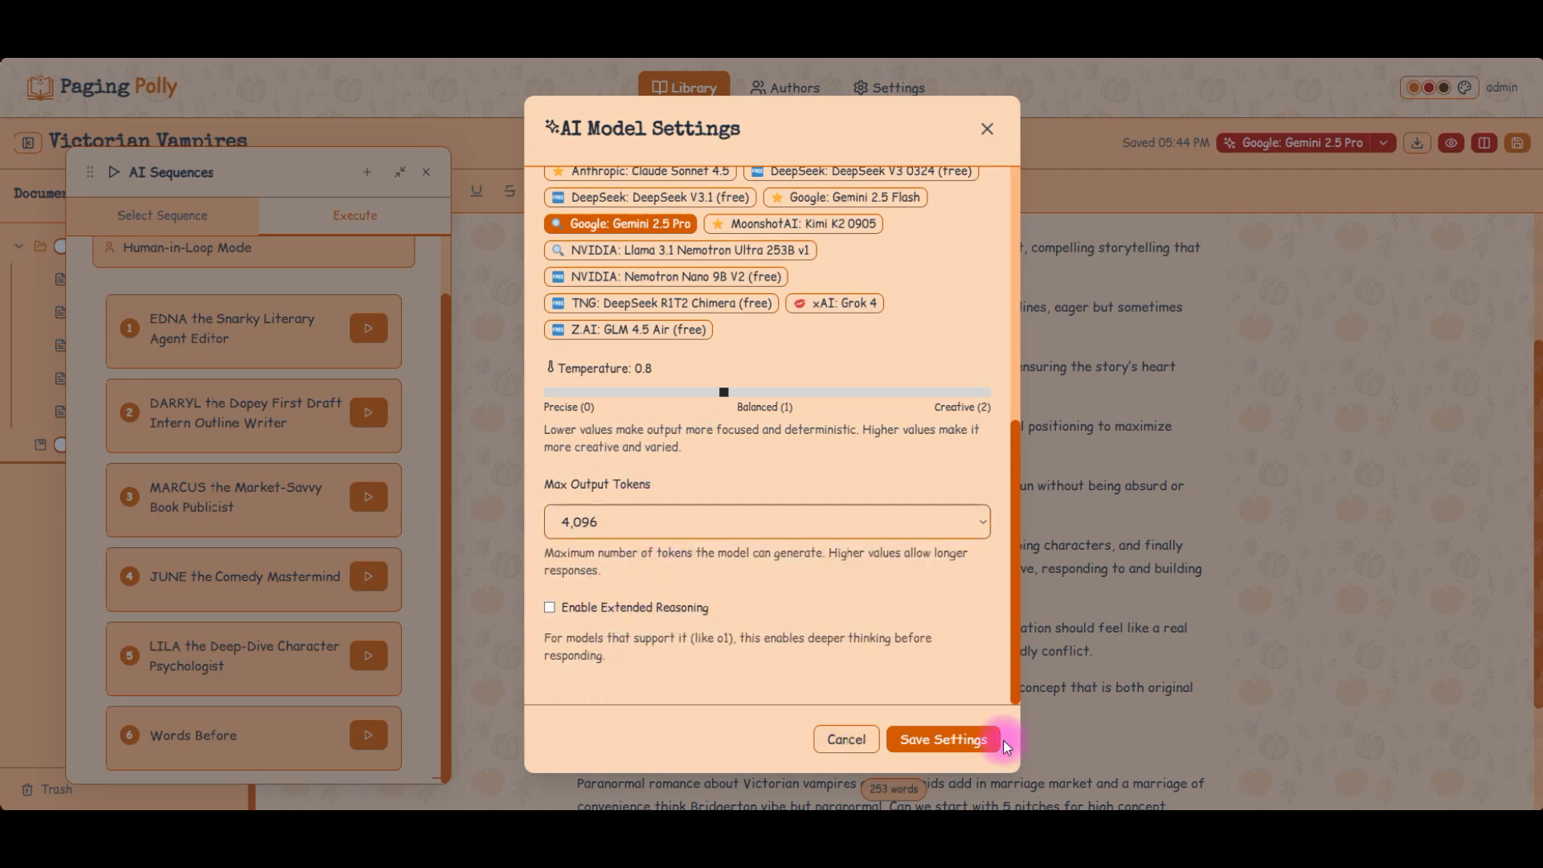
pyautogui.click(982, 735)
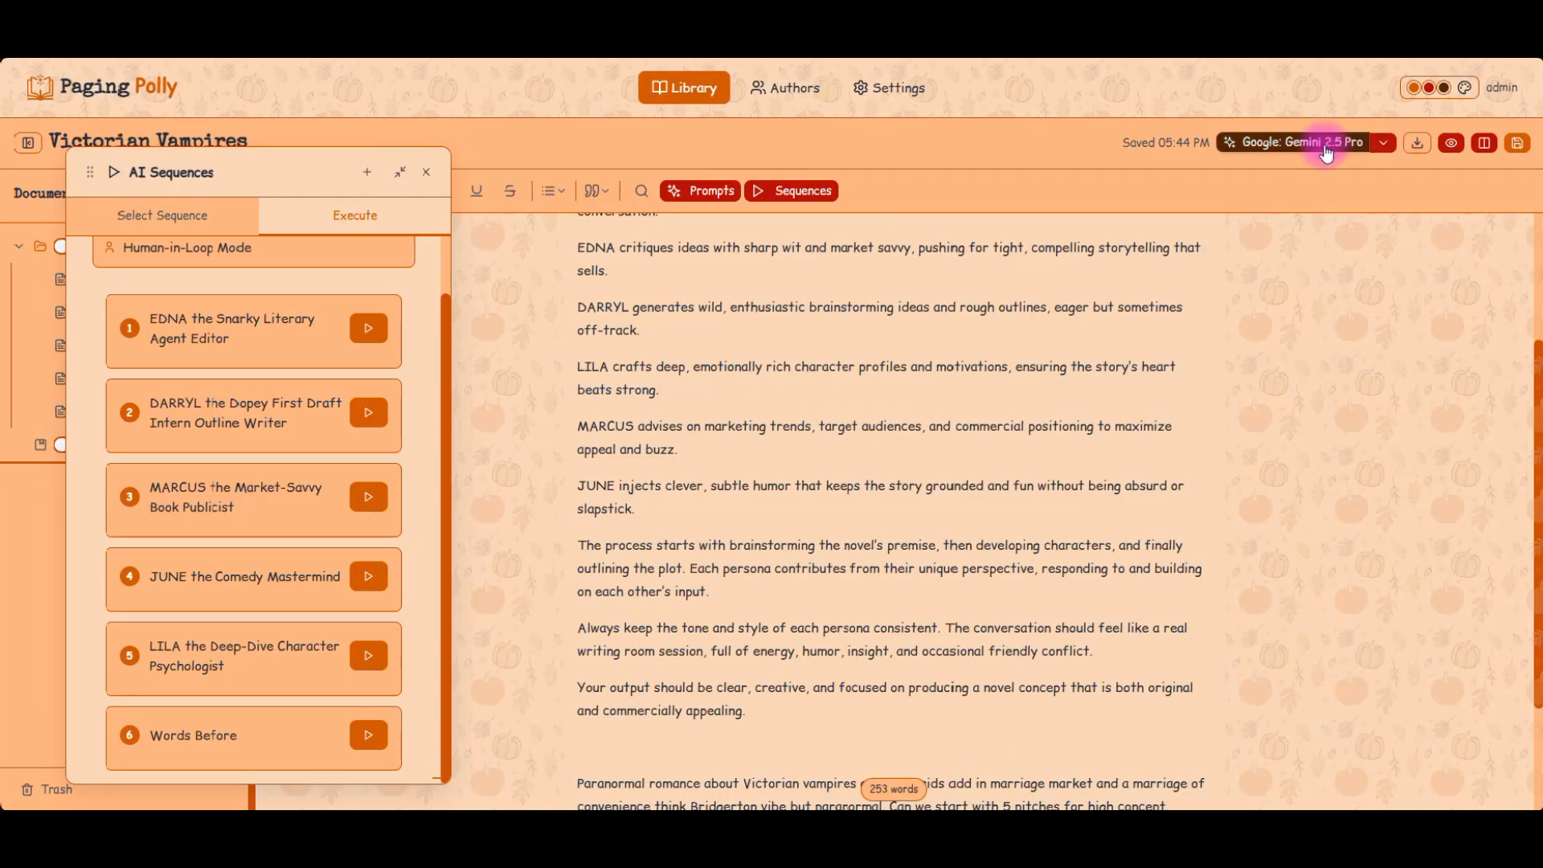
# - Run the EDNA the Snarky Literary Agent Editor step at the end of Blueprint 1 and approve the generated text
pyautogui.scroll(-3, 843, 615)
pyautogui.click(659, 711)
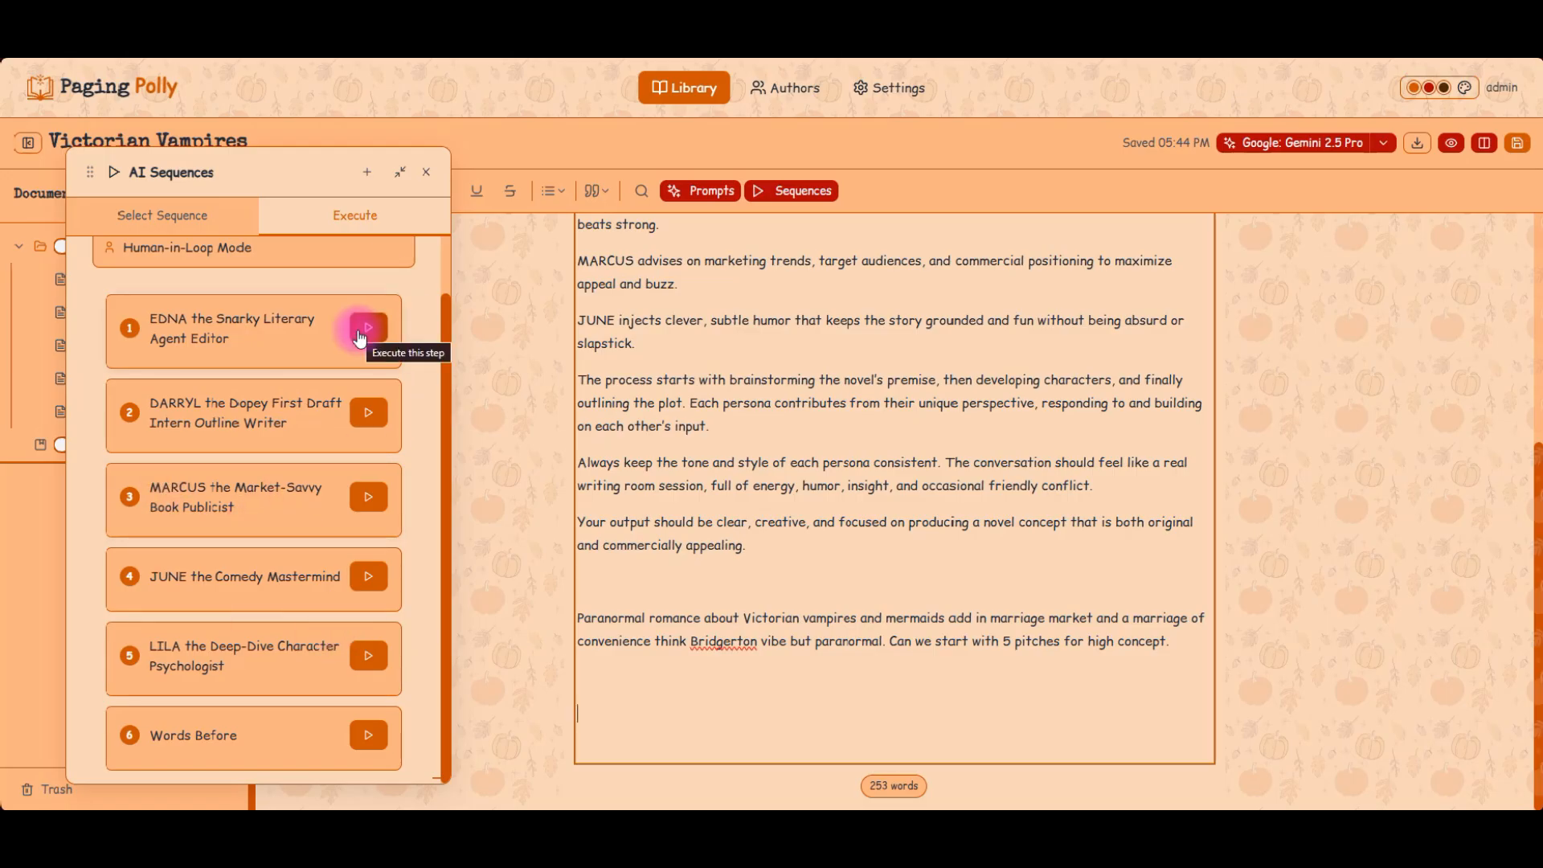
pyautogui.click(363, 330)
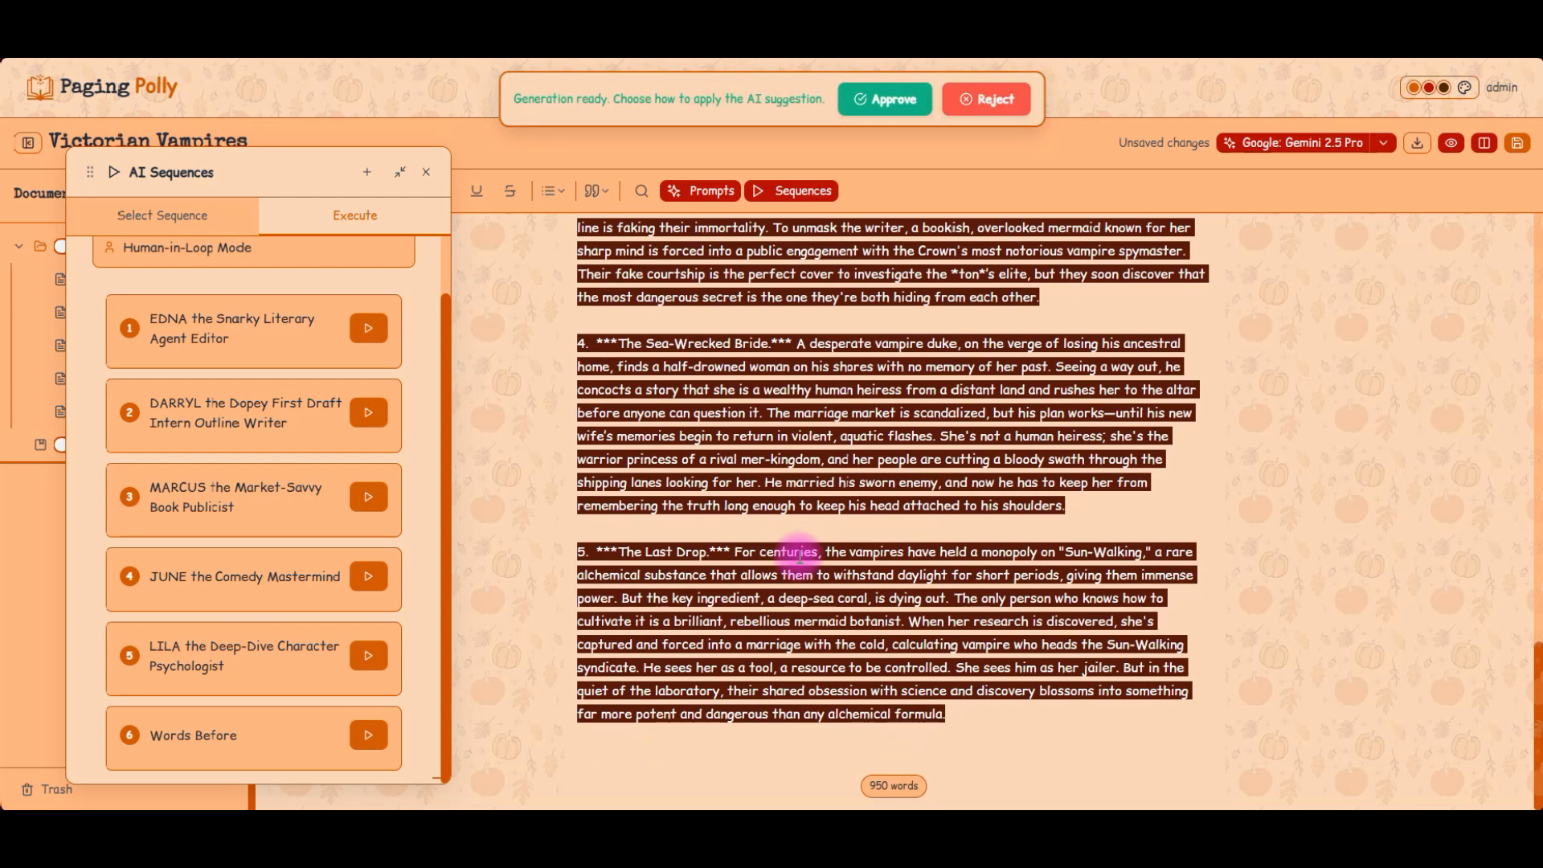
pyautogui.click(884, 99)
# - Read EDNA's introduction and the high-concept pitches from "A Dowry of Salt and Shade" through "The Last Drop."
pyautogui.scroll(15, 764, 563)
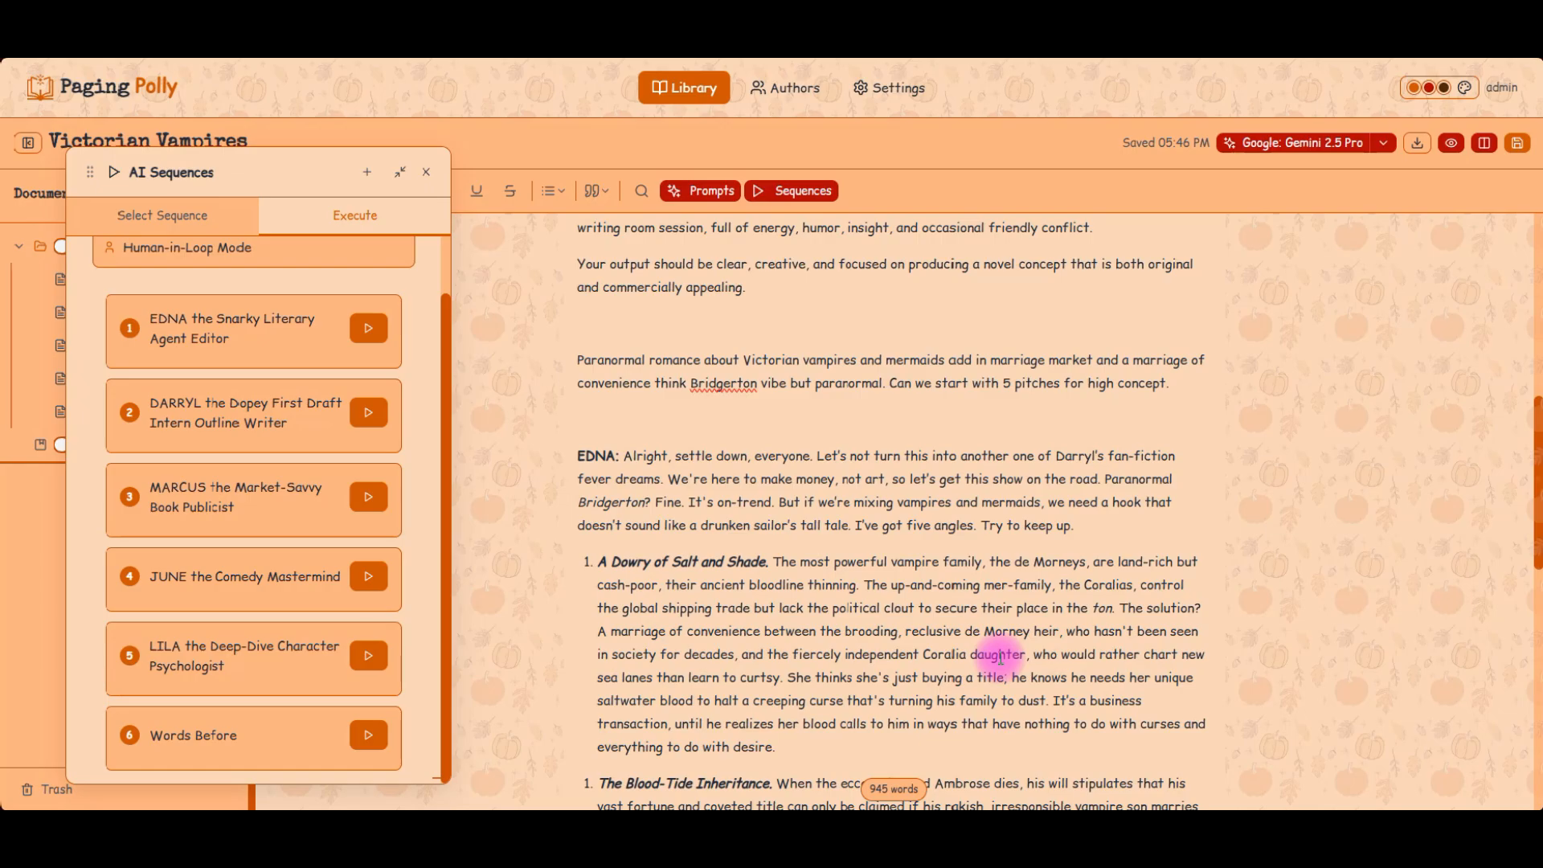
pyautogui.scroll(-3, 1087, 613)
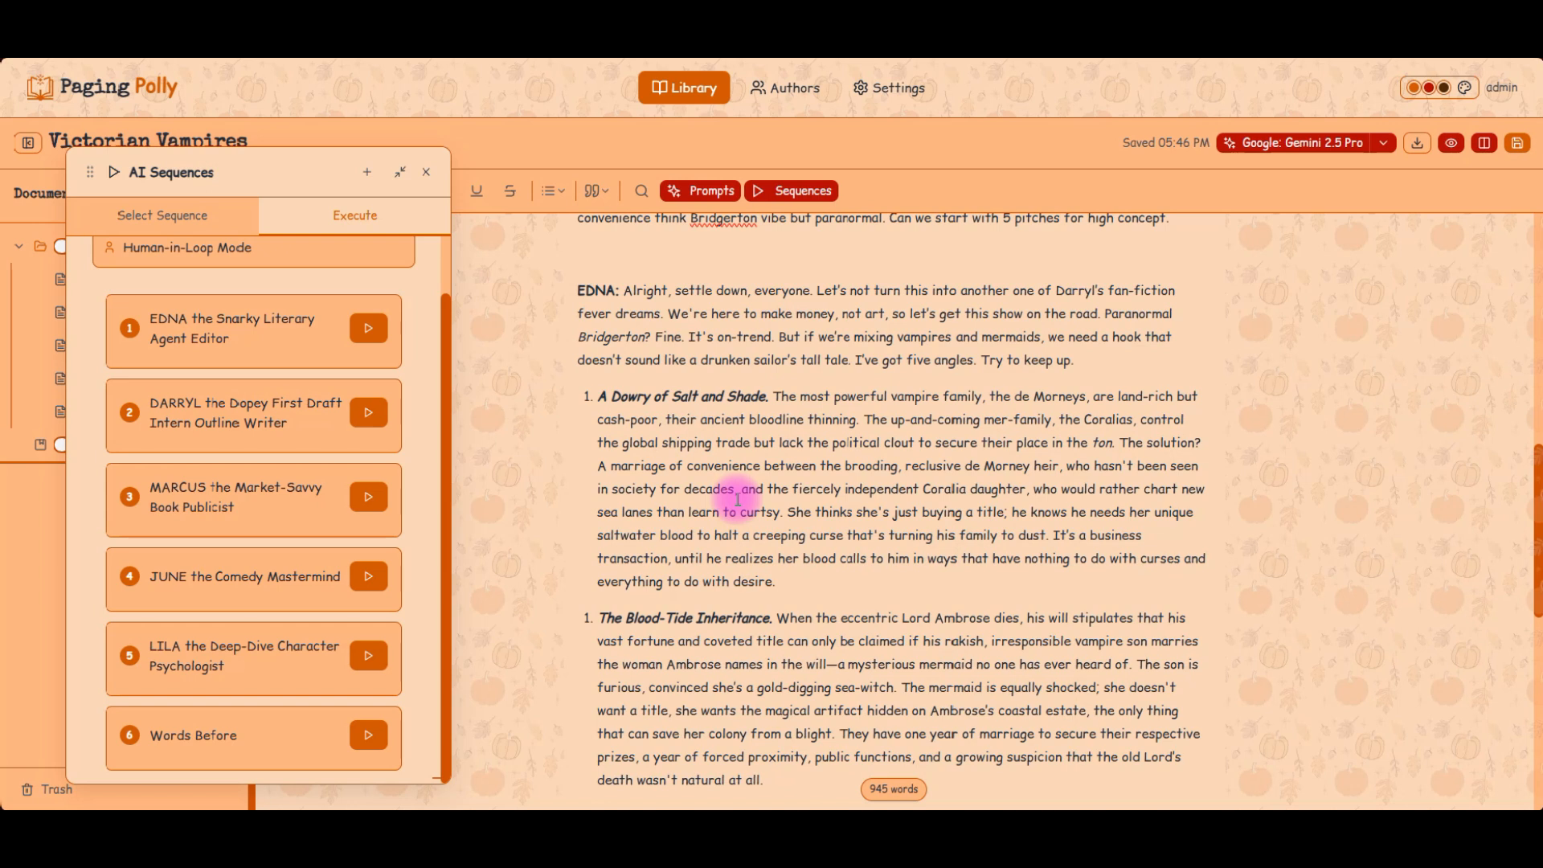
pyautogui.scroll(-1, 738, 500)
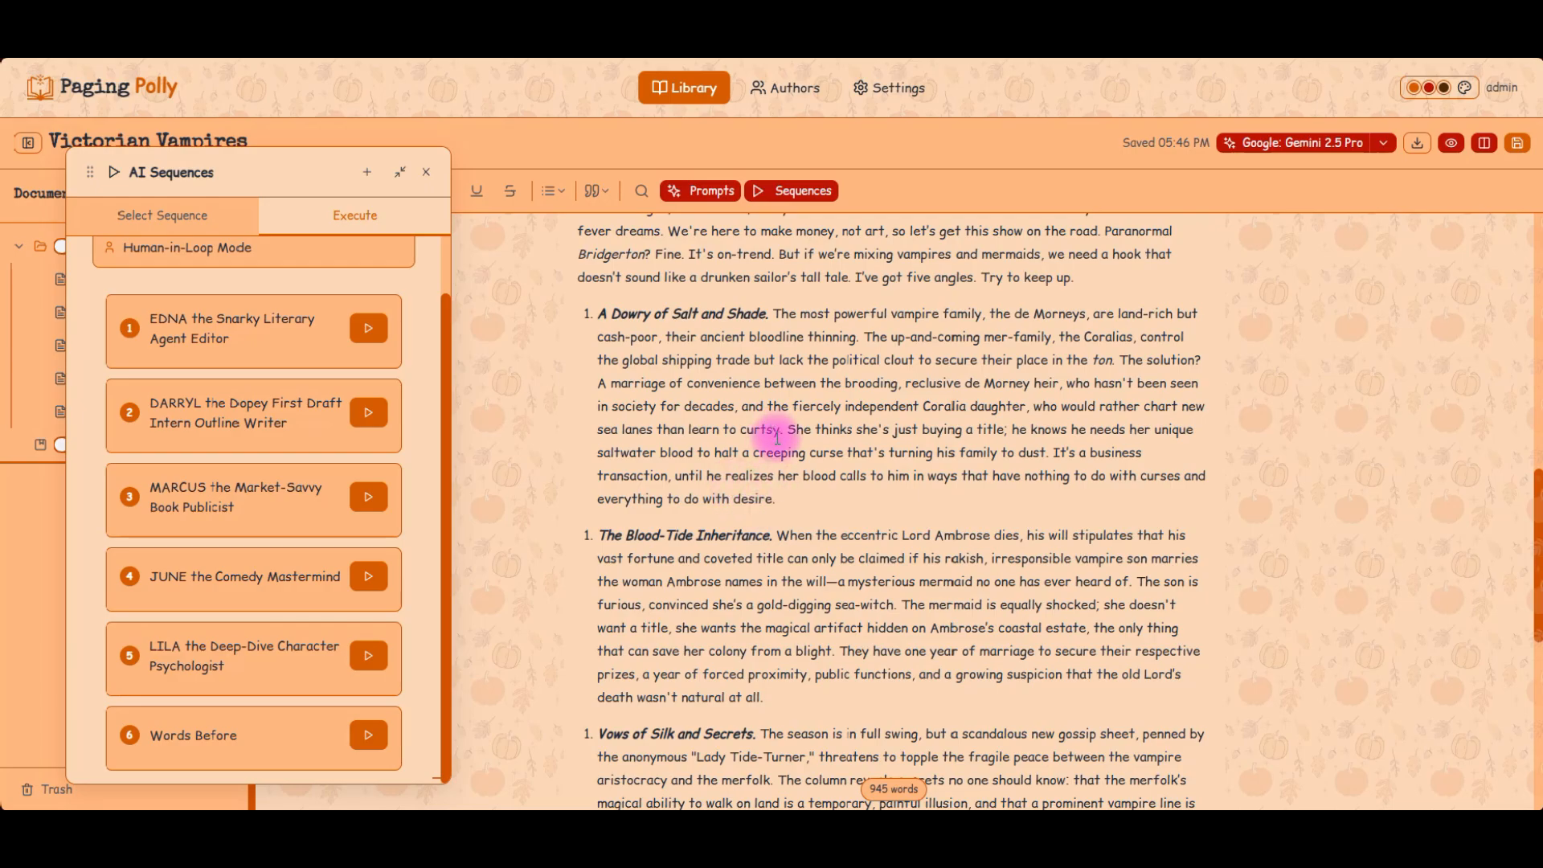
pyautogui.scroll(-3, 763, 454)
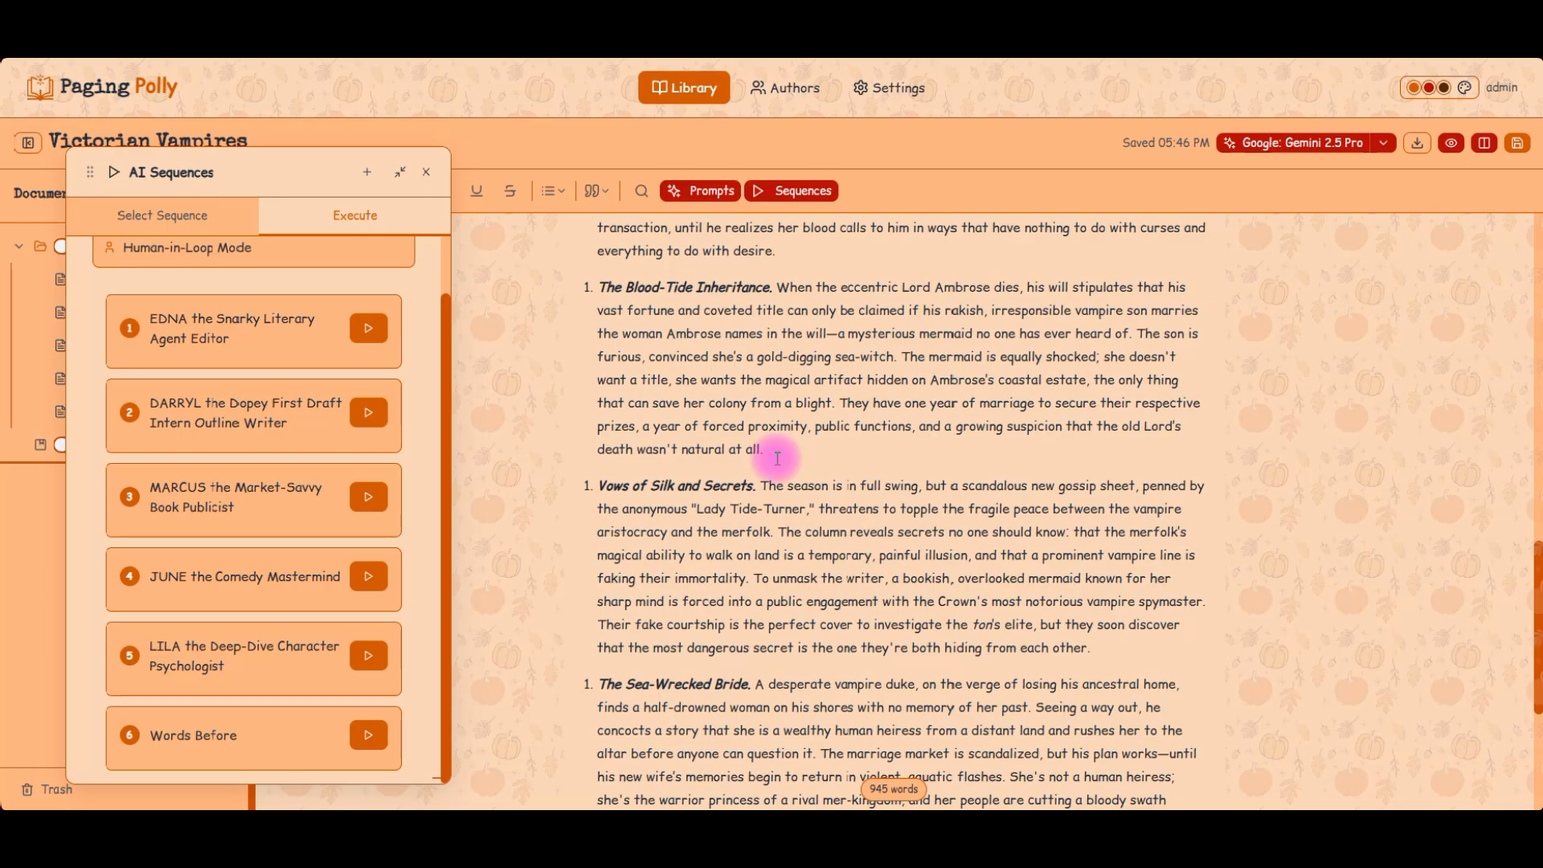
pyautogui.scroll(-4, 921, 513)
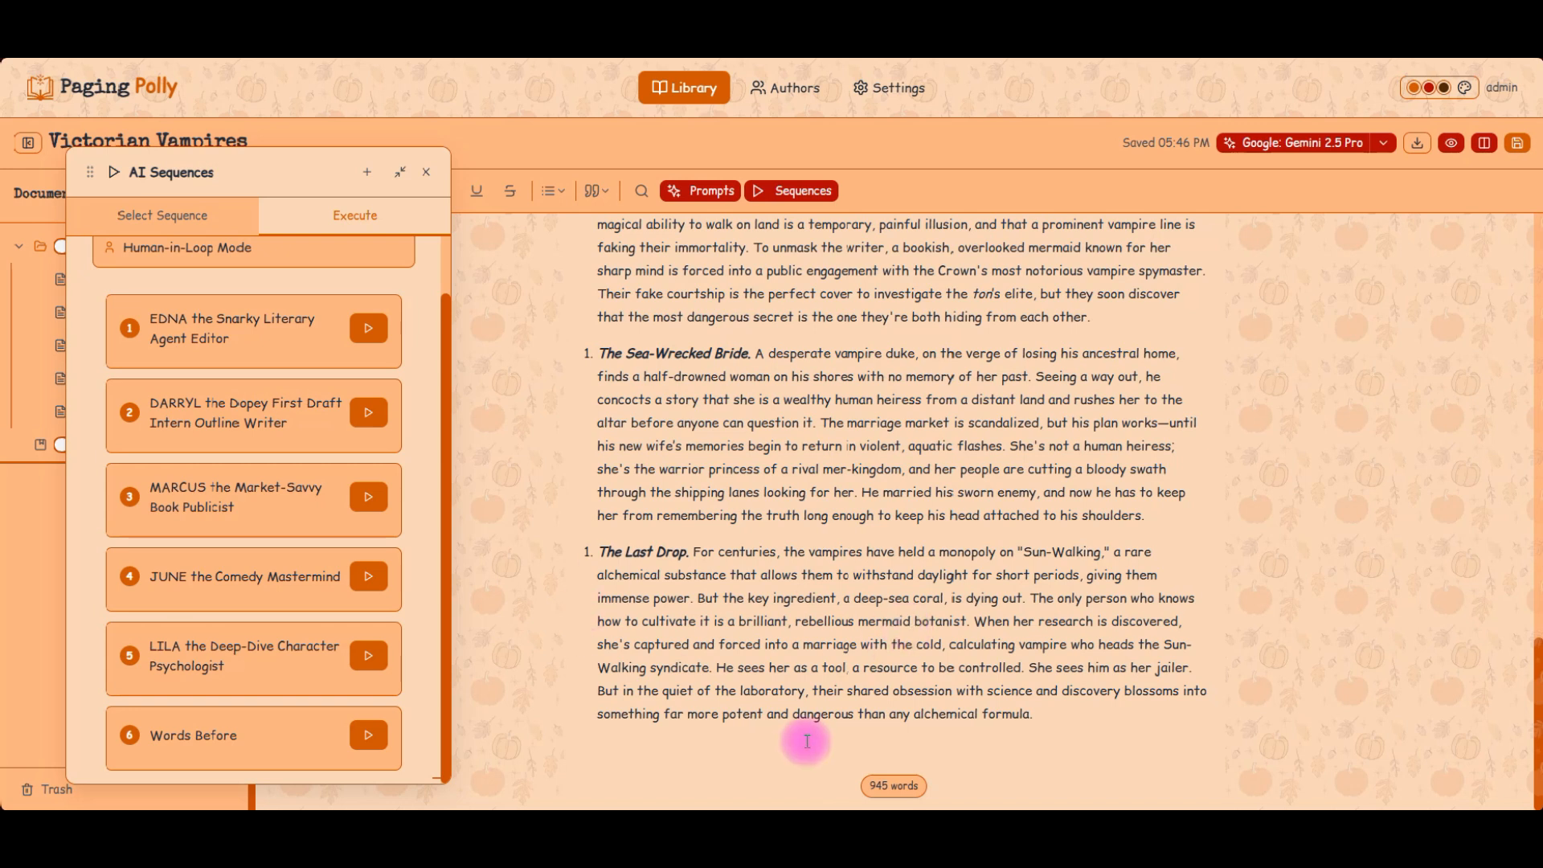
pyautogui.scroll(1, 733, 425)
pyautogui.scroll(4, 733, 424)
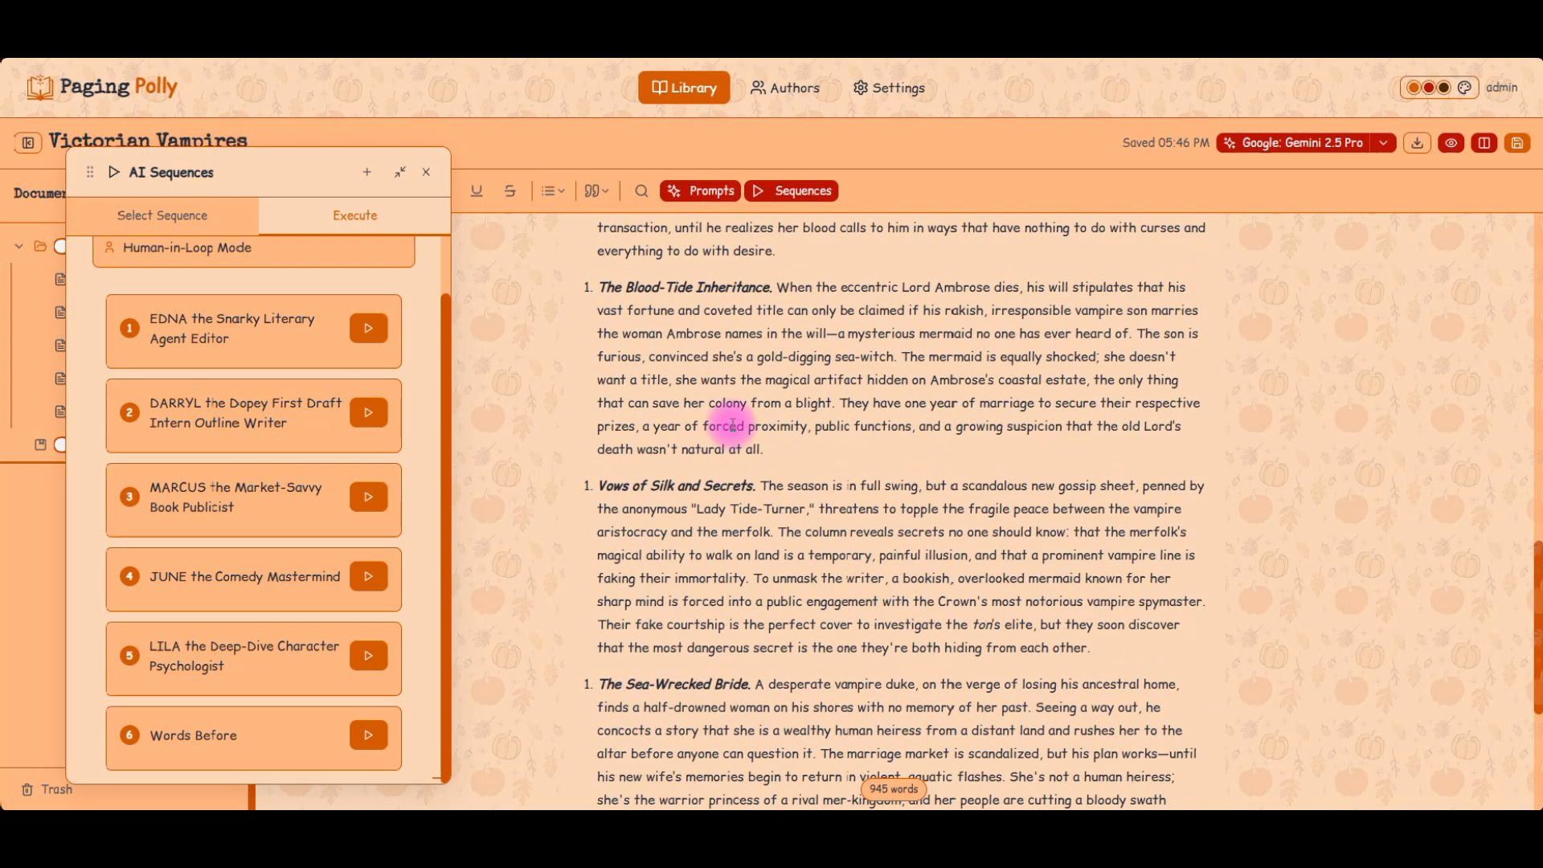
pyautogui.scroll(-4, 733, 424)
pyautogui.scroll(8, 733, 425)
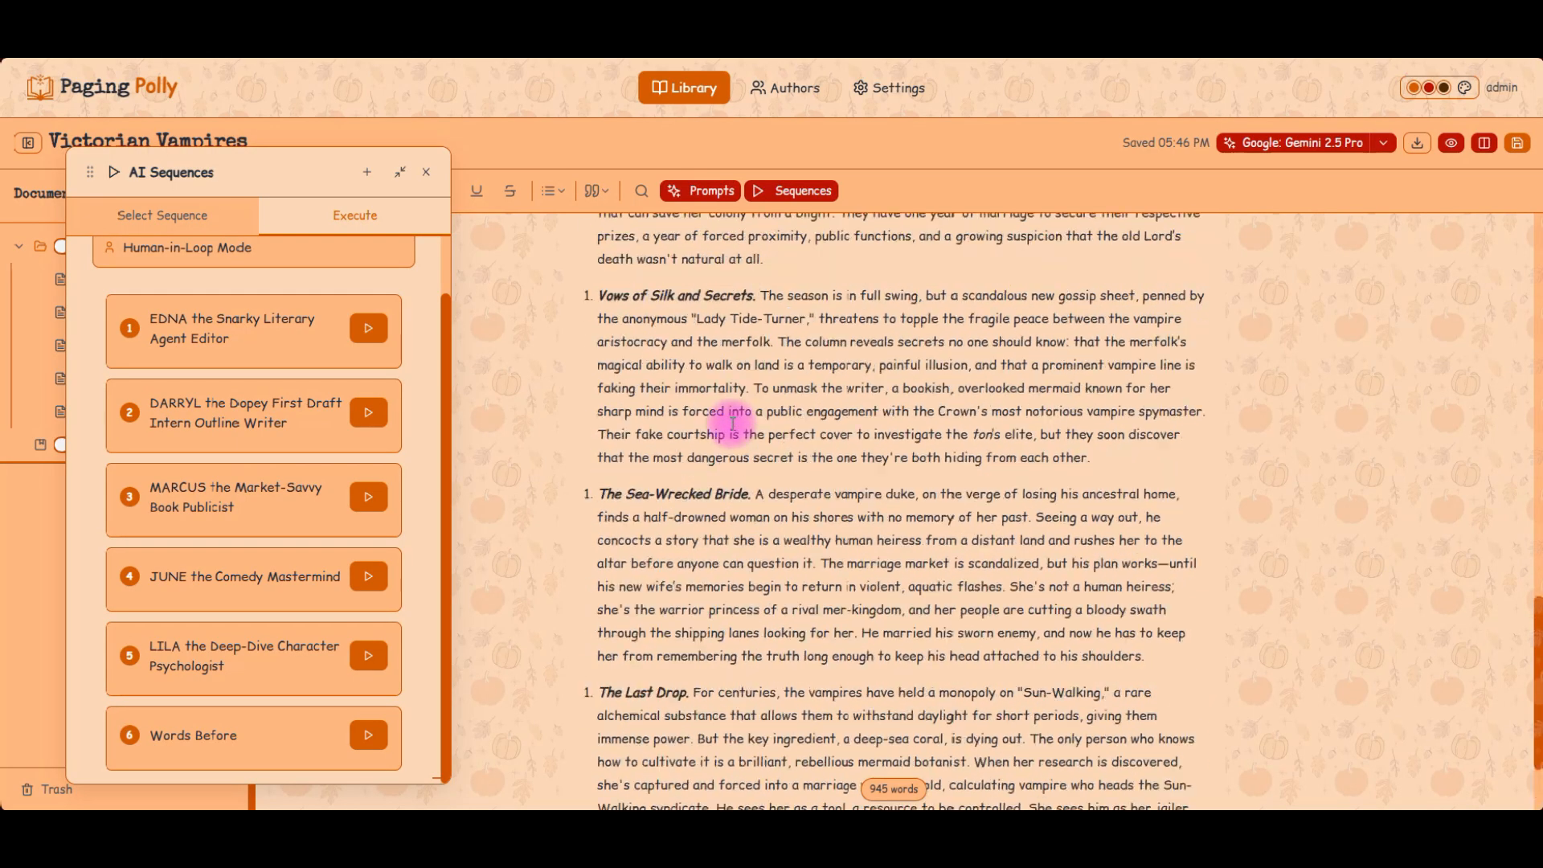
pyautogui.scroll(-6, 733, 425)
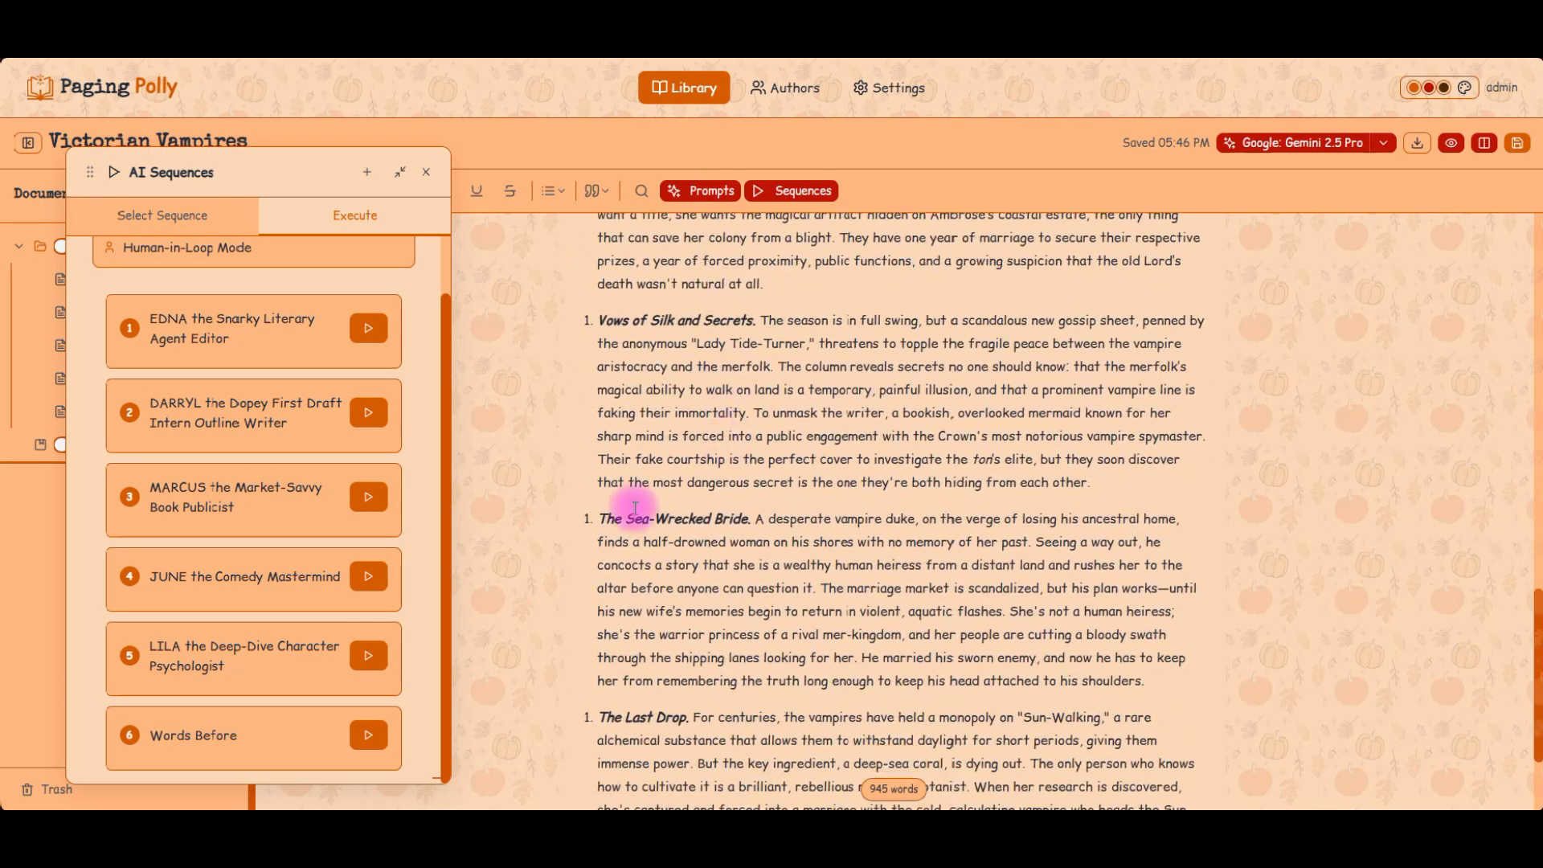
pyautogui.scroll(-2, 579, 631)
# - Format all of EDNA's pitches as one continuous numbered list
pyautogui.click(757, 733)
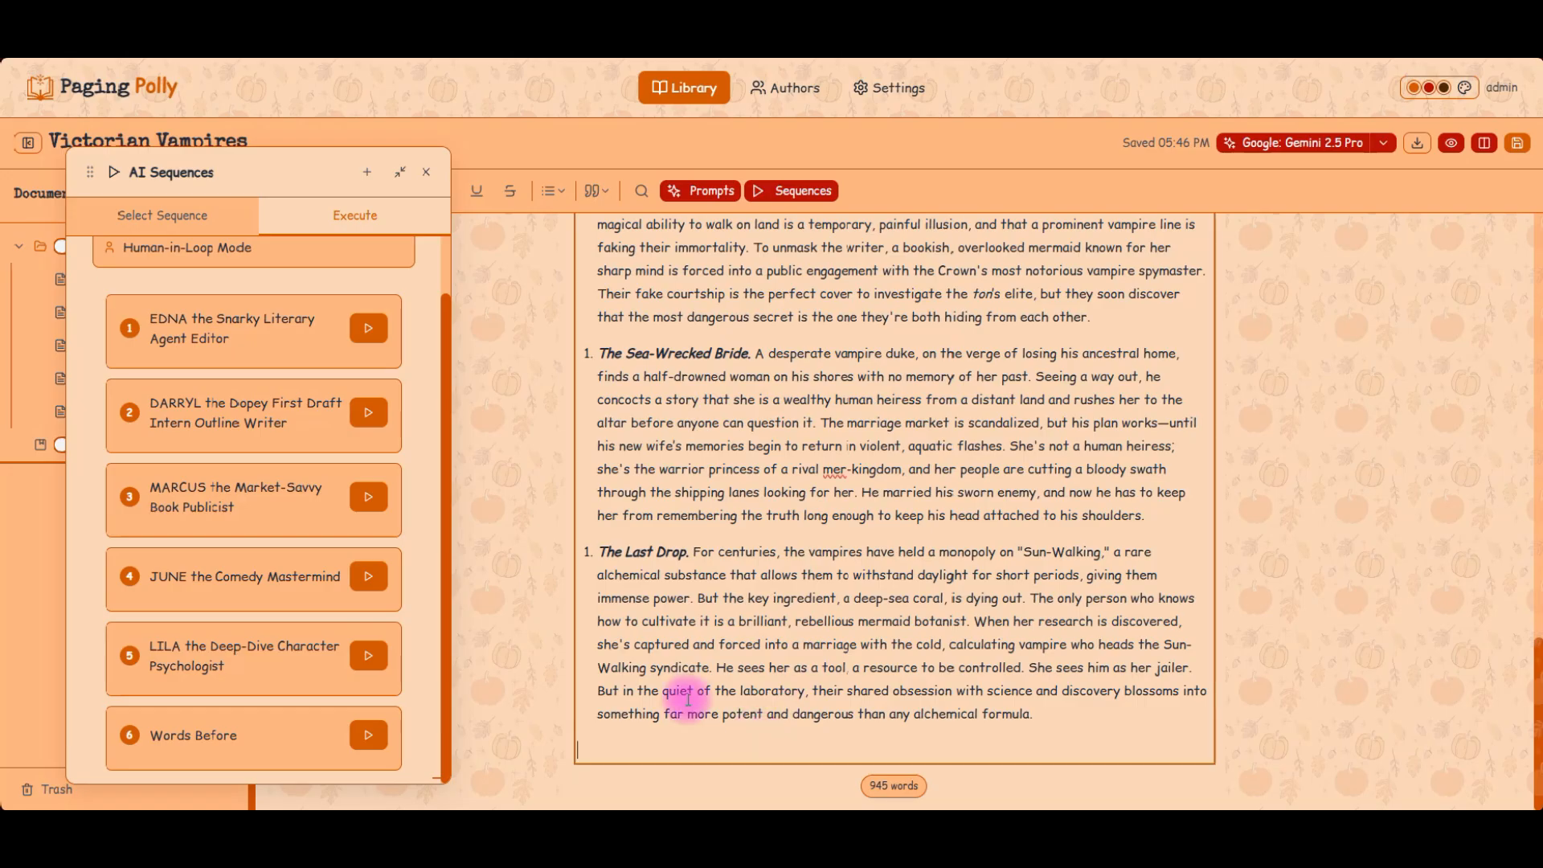
pyautogui.click(585, 551)
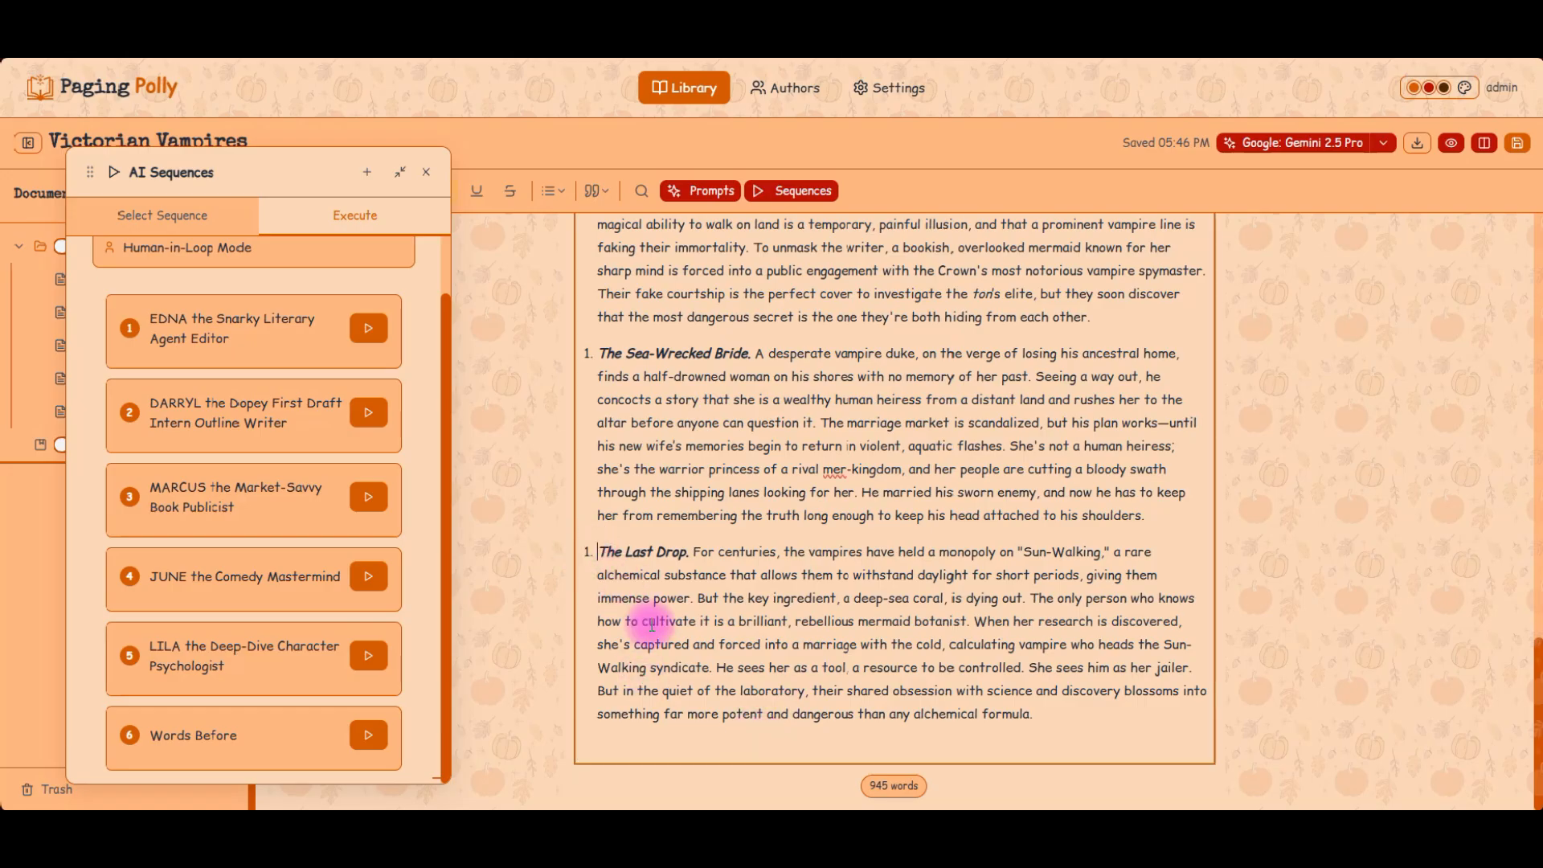
pyautogui.scroll(8, 641, 624)
pyautogui.moveTo(594, 397); pyautogui.dragTo(1126, 713)
pyautogui.scroll(-6, 999, 586)
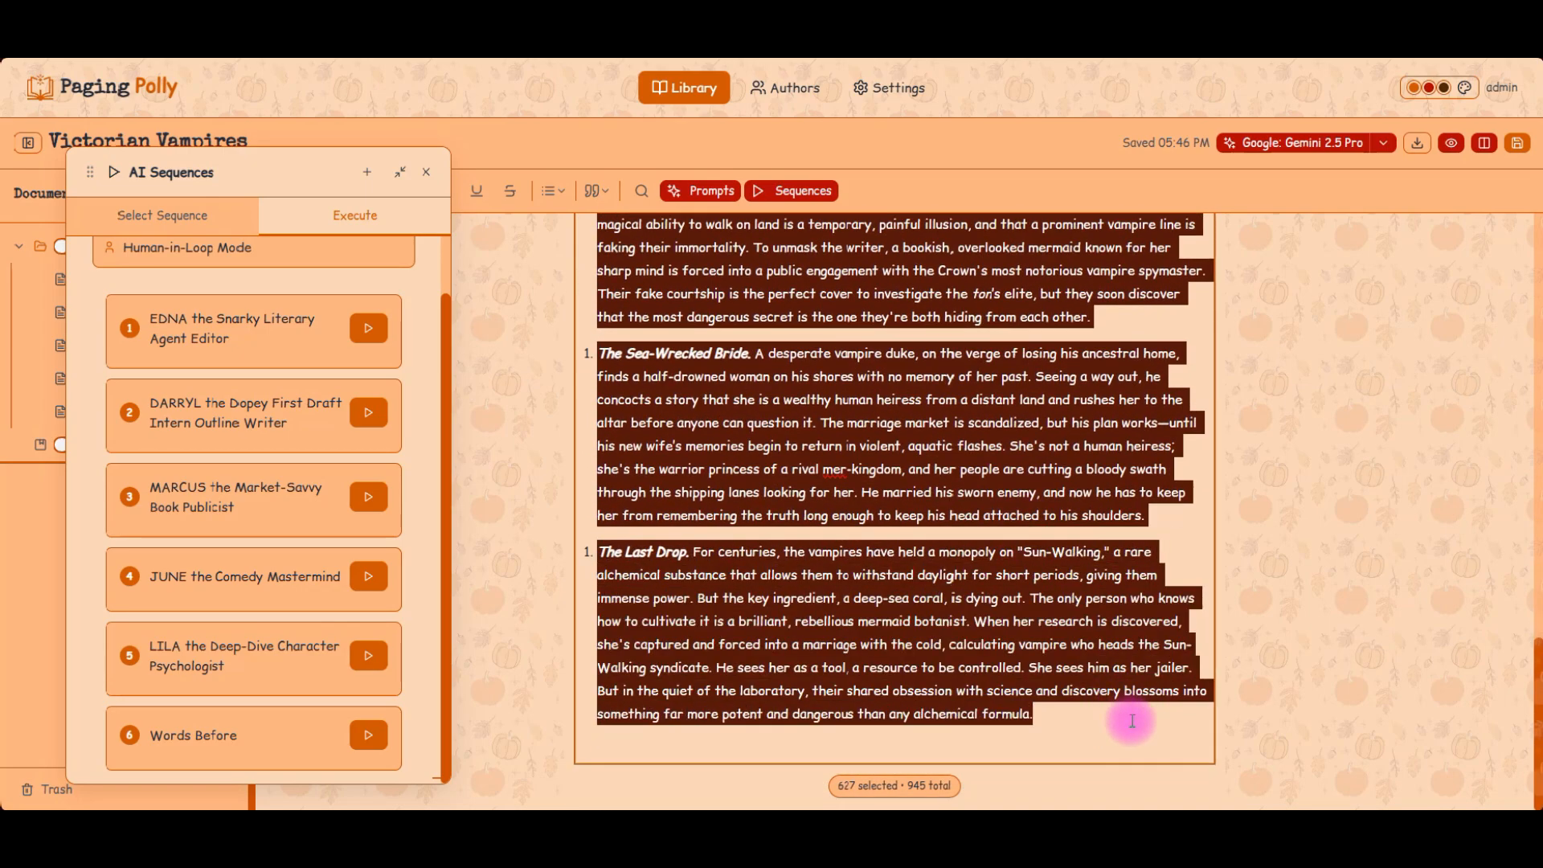
pyautogui.click(555, 191)
pyautogui.click(565, 254)
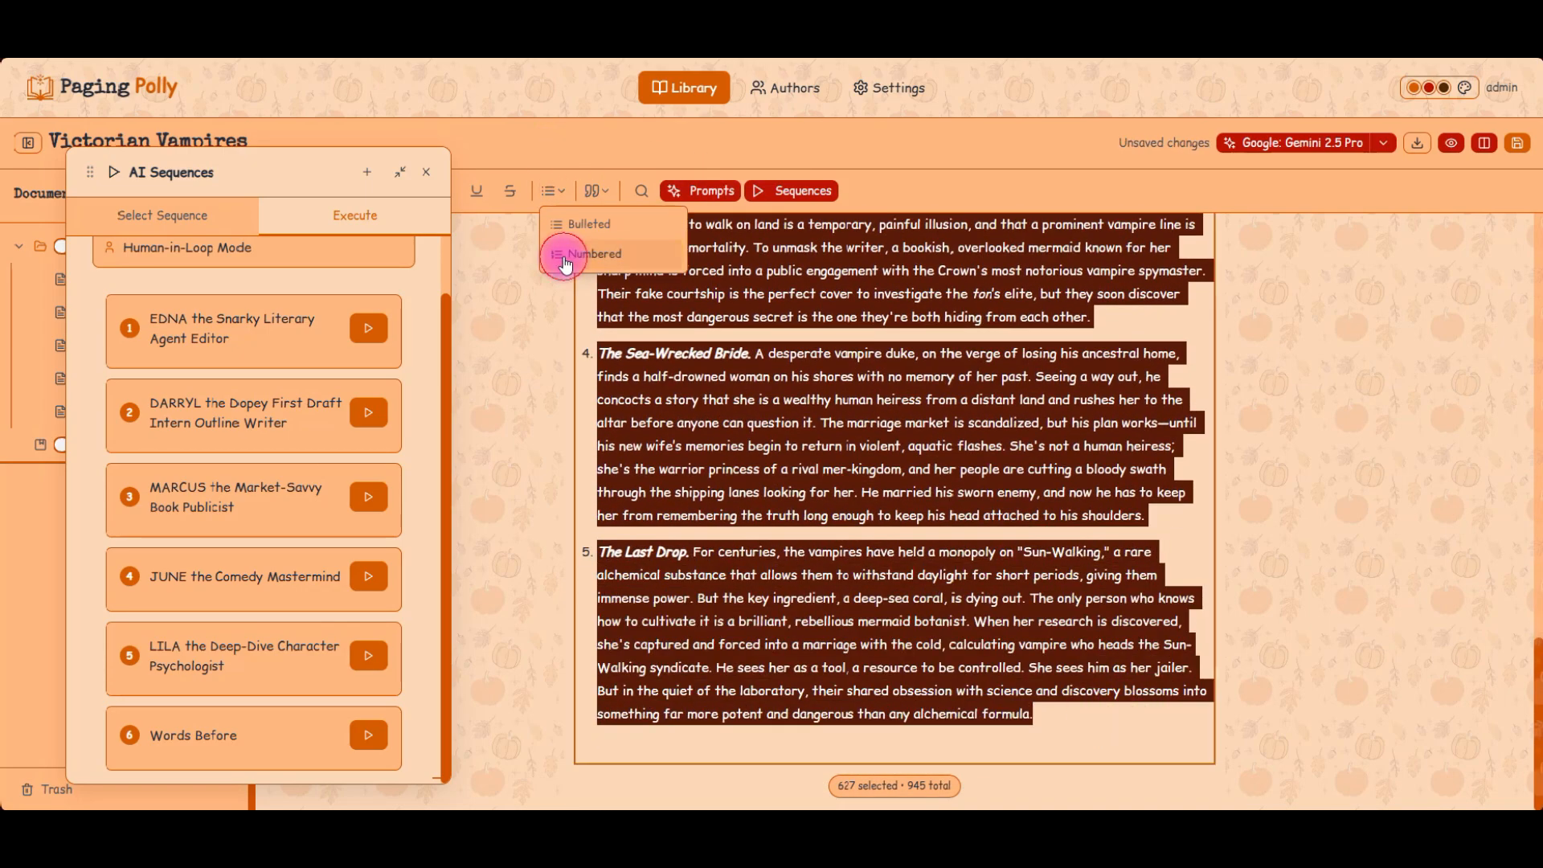
pyautogui.click(1000, 730)
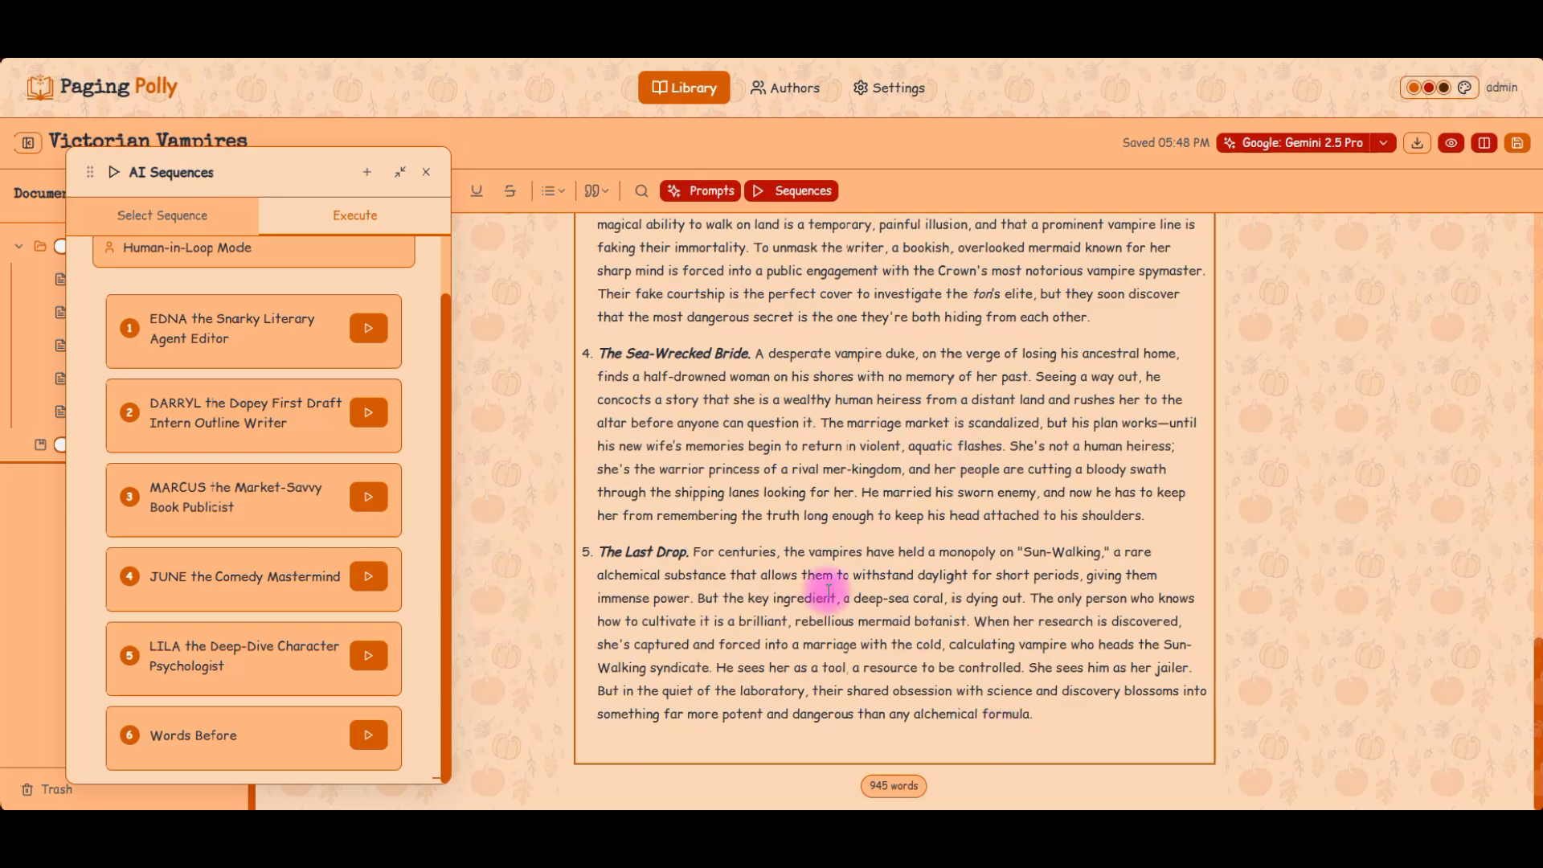
# - Start a reply on a new line below EDNA's pitches: "These all sound great maybe especially the last drop."
pyautogui.scroll(6, 827, 593)
pyautogui.scroll(-6, 817, 592)
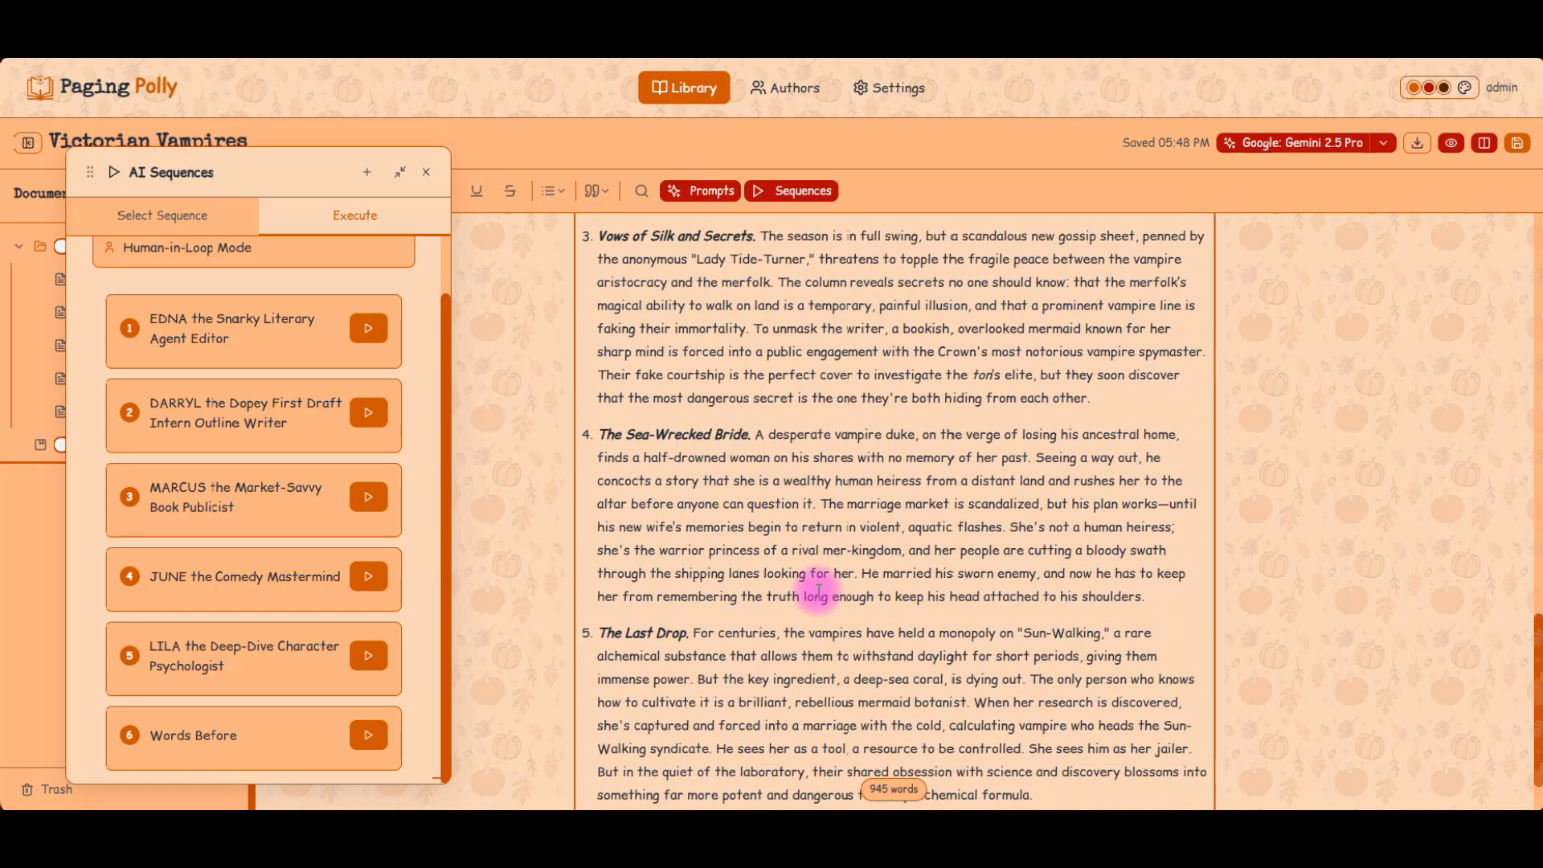
pyautogui.press('Return')
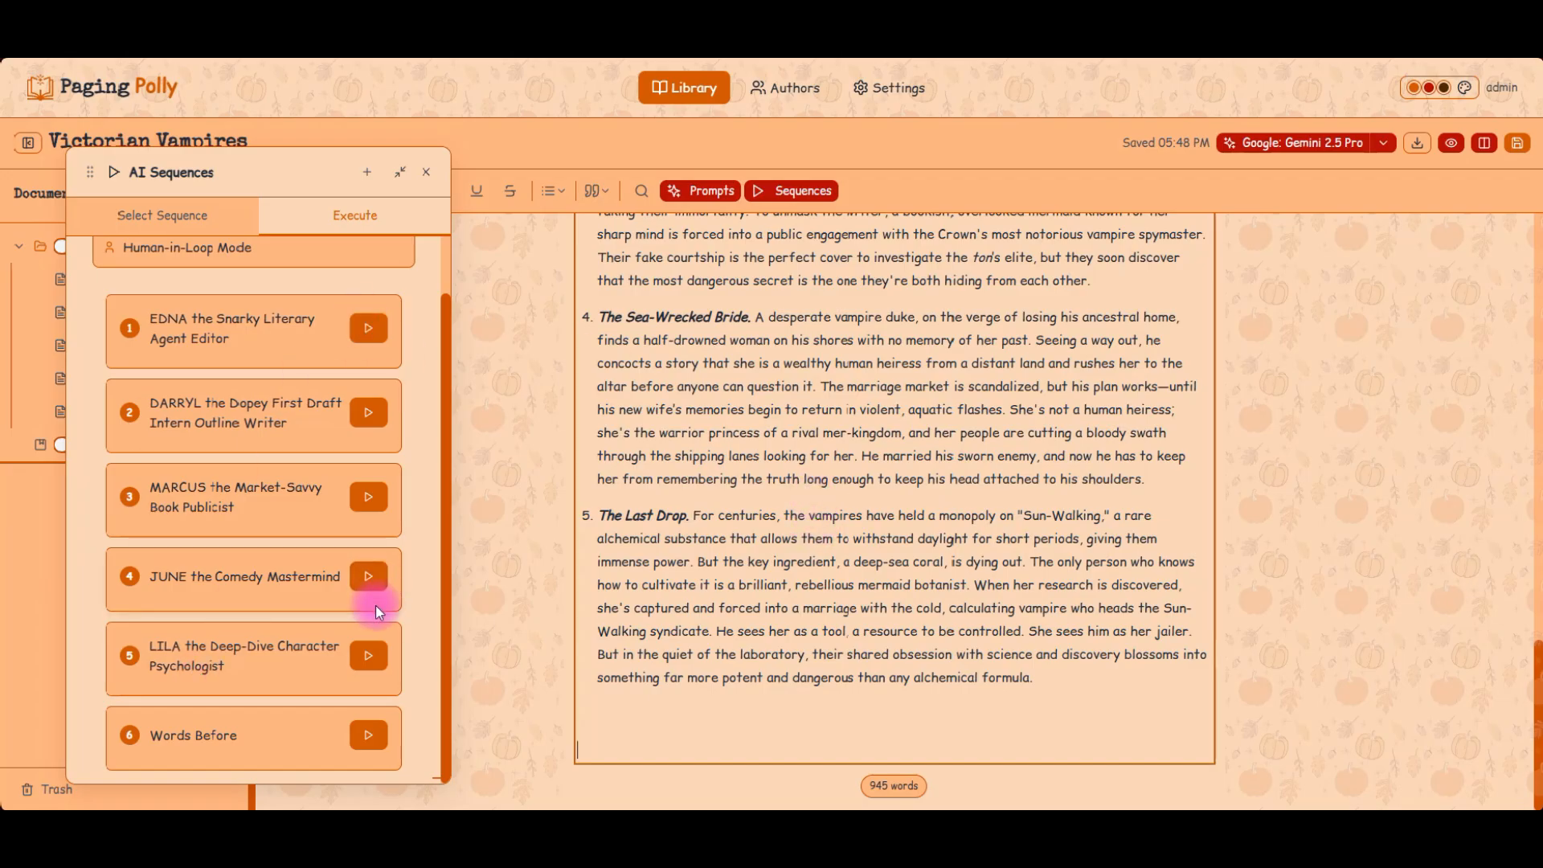
pyautogui.scroll(10, 1218, 607)
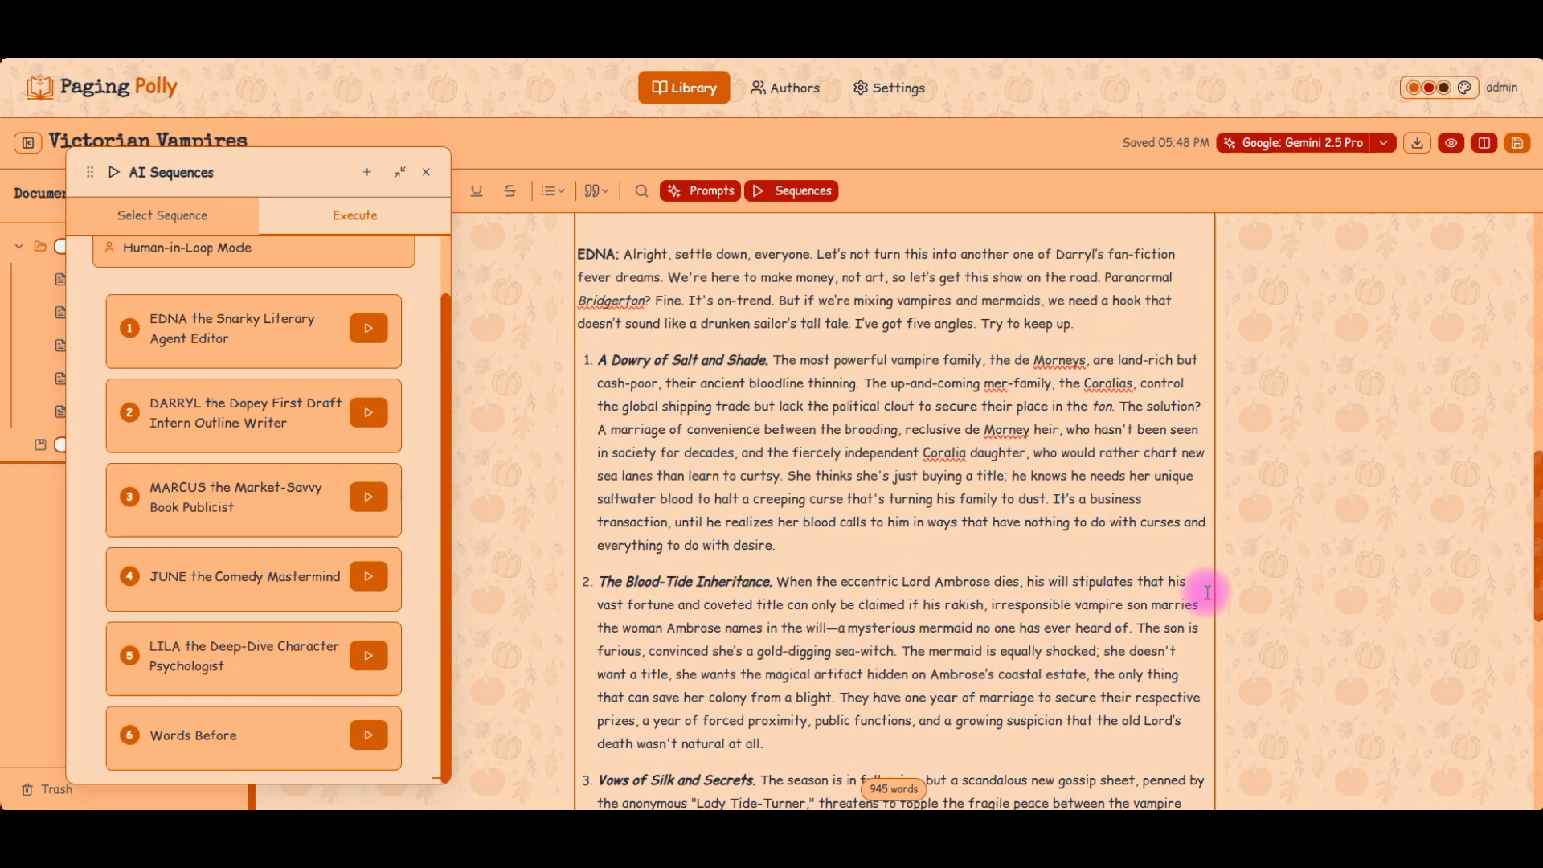
pyautogui.scroll(-8, 1208, 592)
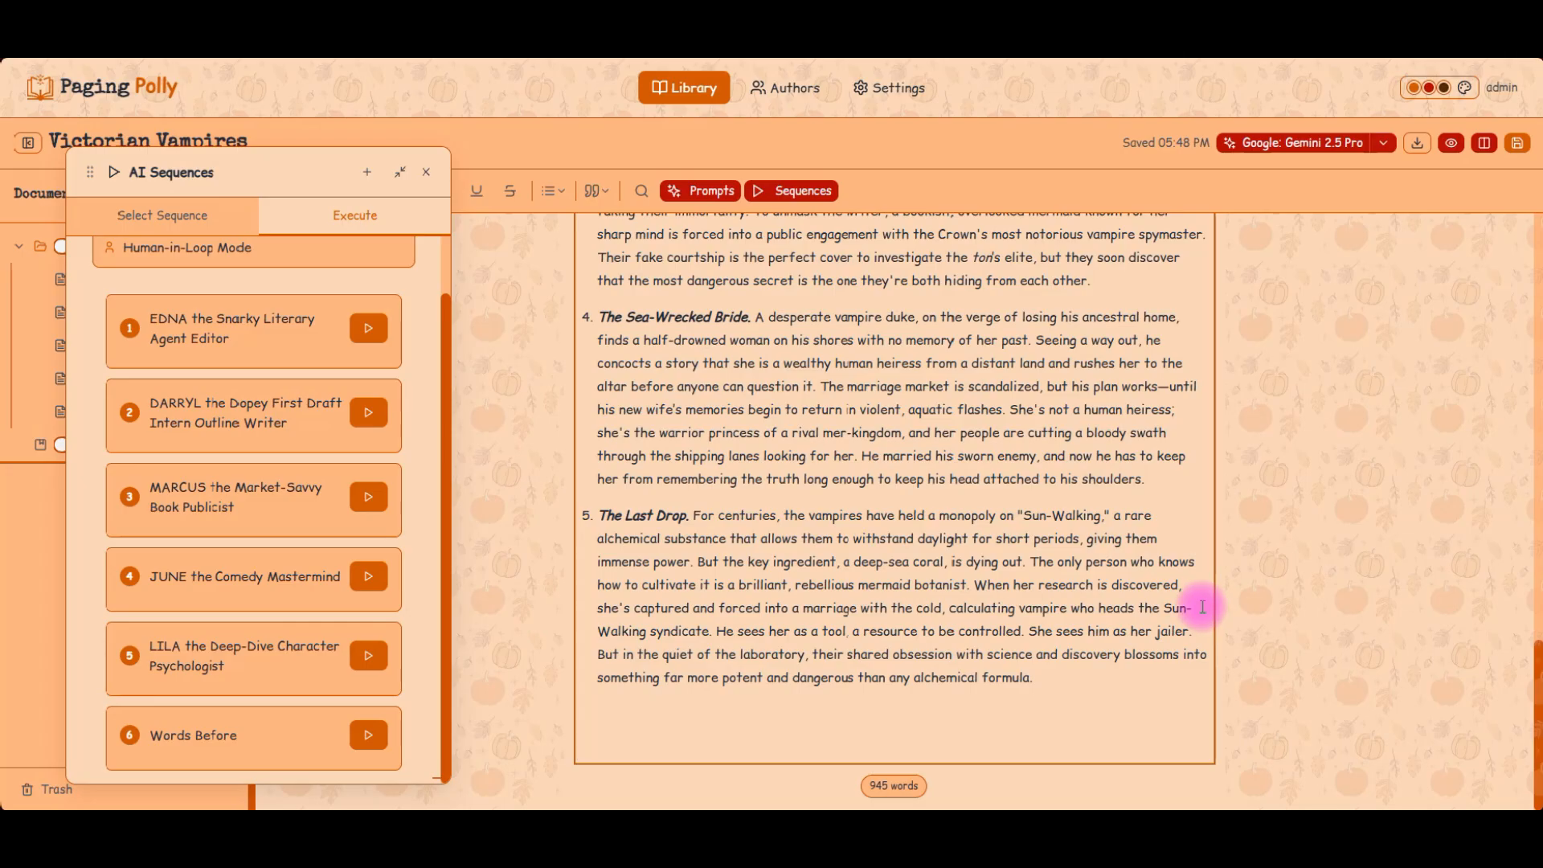
pyautogui.write('These all sound gre')
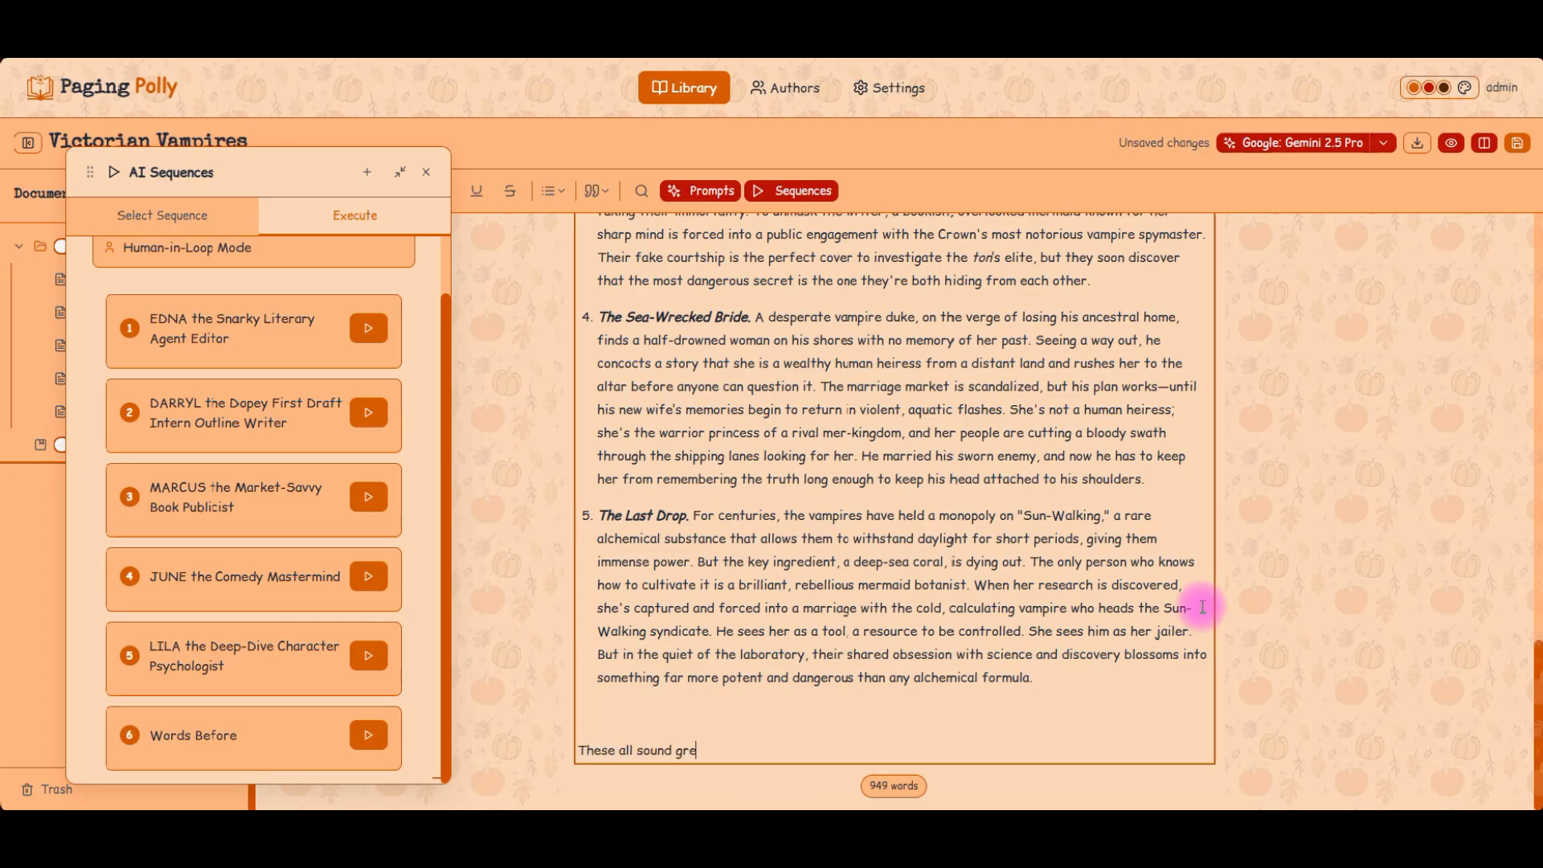
pyautogui.write('at maybe especially ')
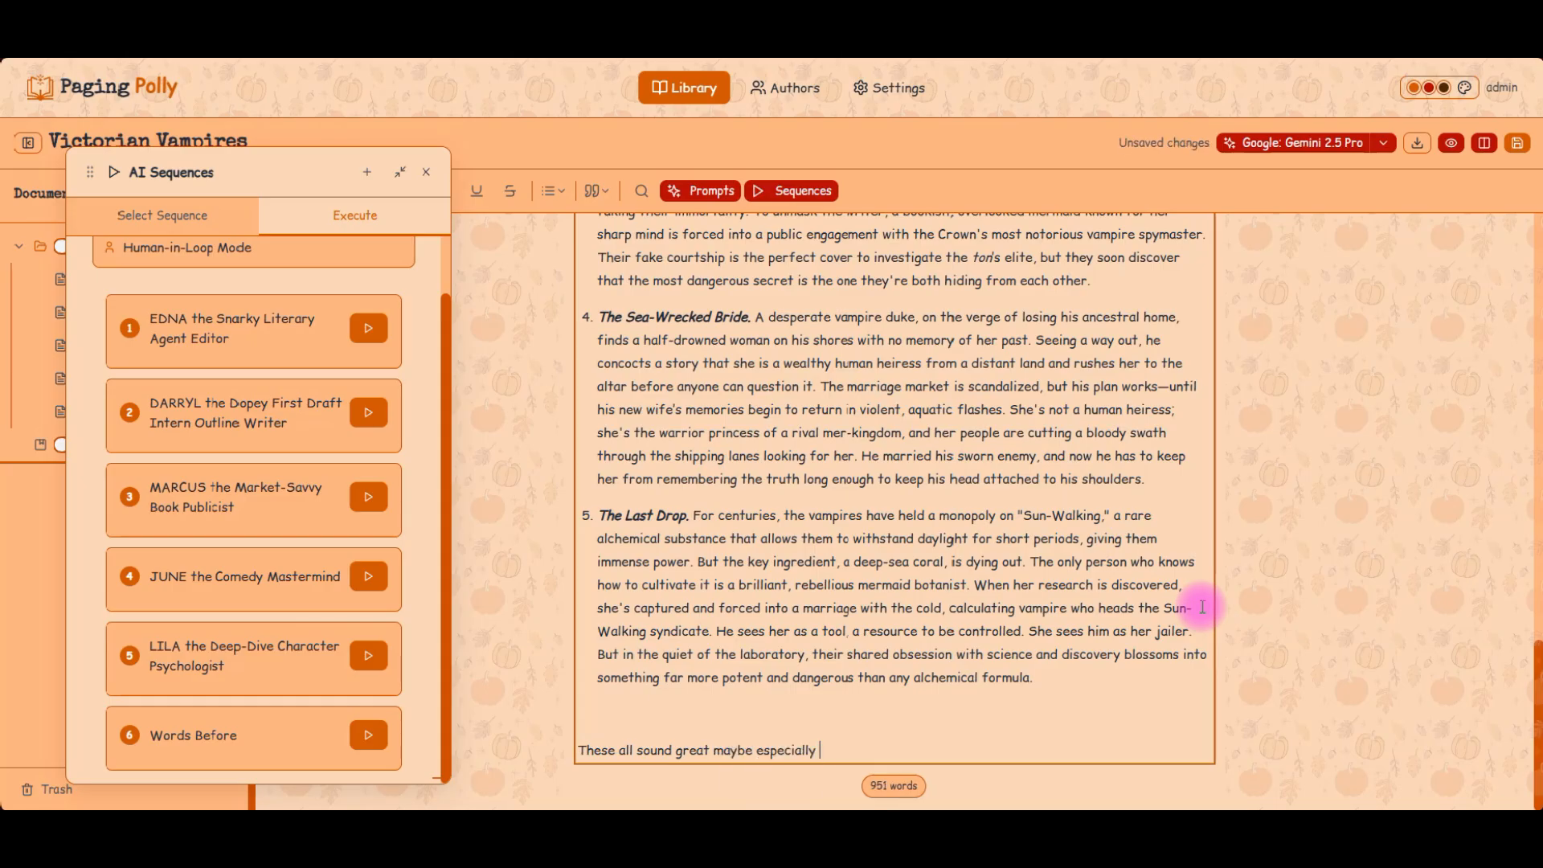
pyautogui.write('the last drop.')
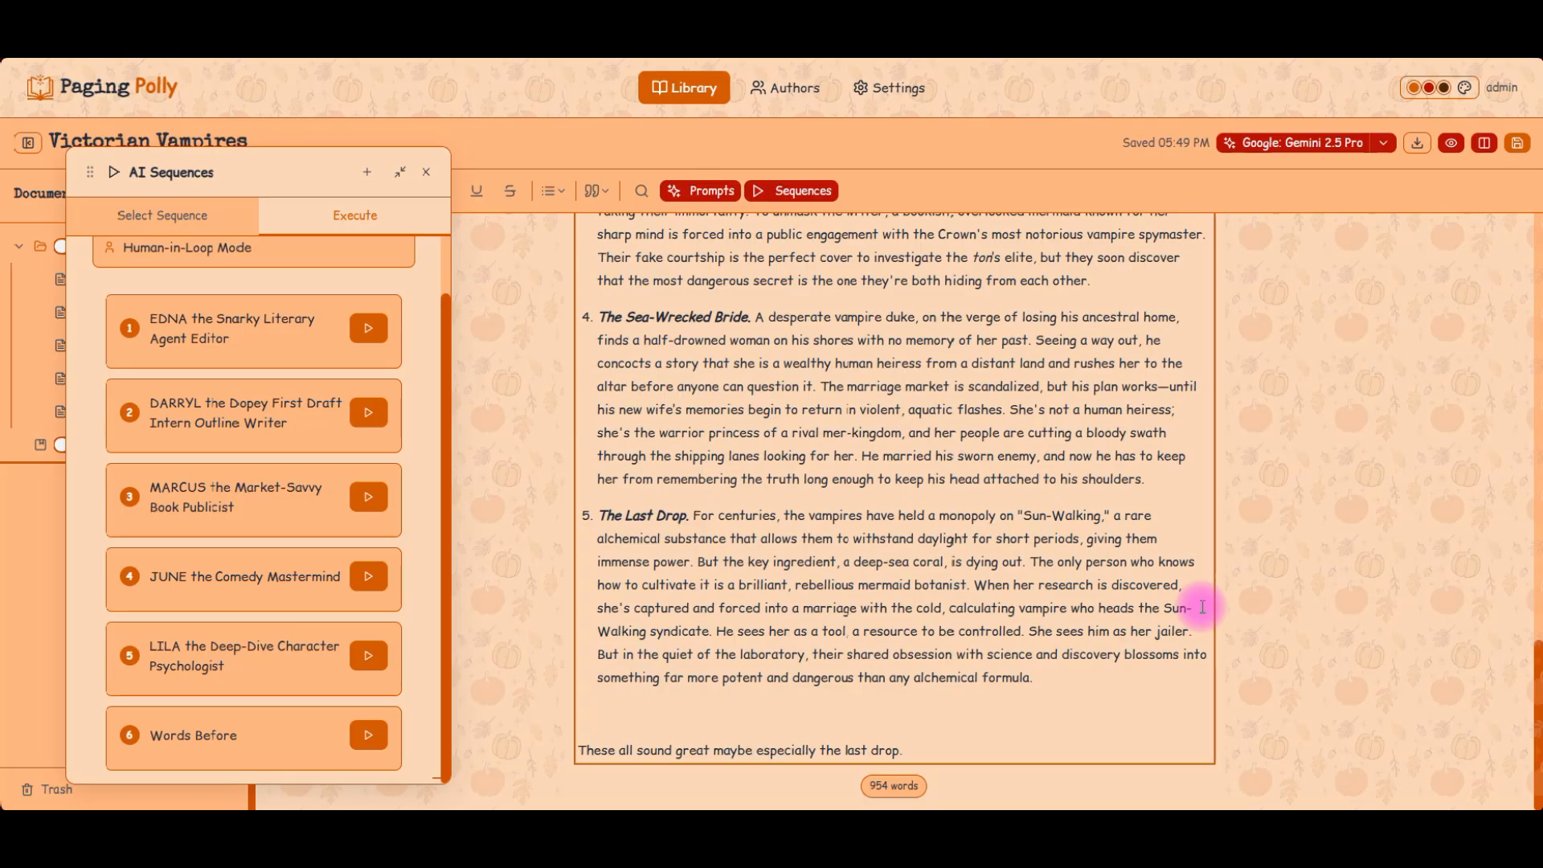
# - Continue the reply with "I can't decide which to go with, please talk amongst yourselves to decide which is the most marketable and has bestseller potential."
pyautogui.write("I can't decide ")
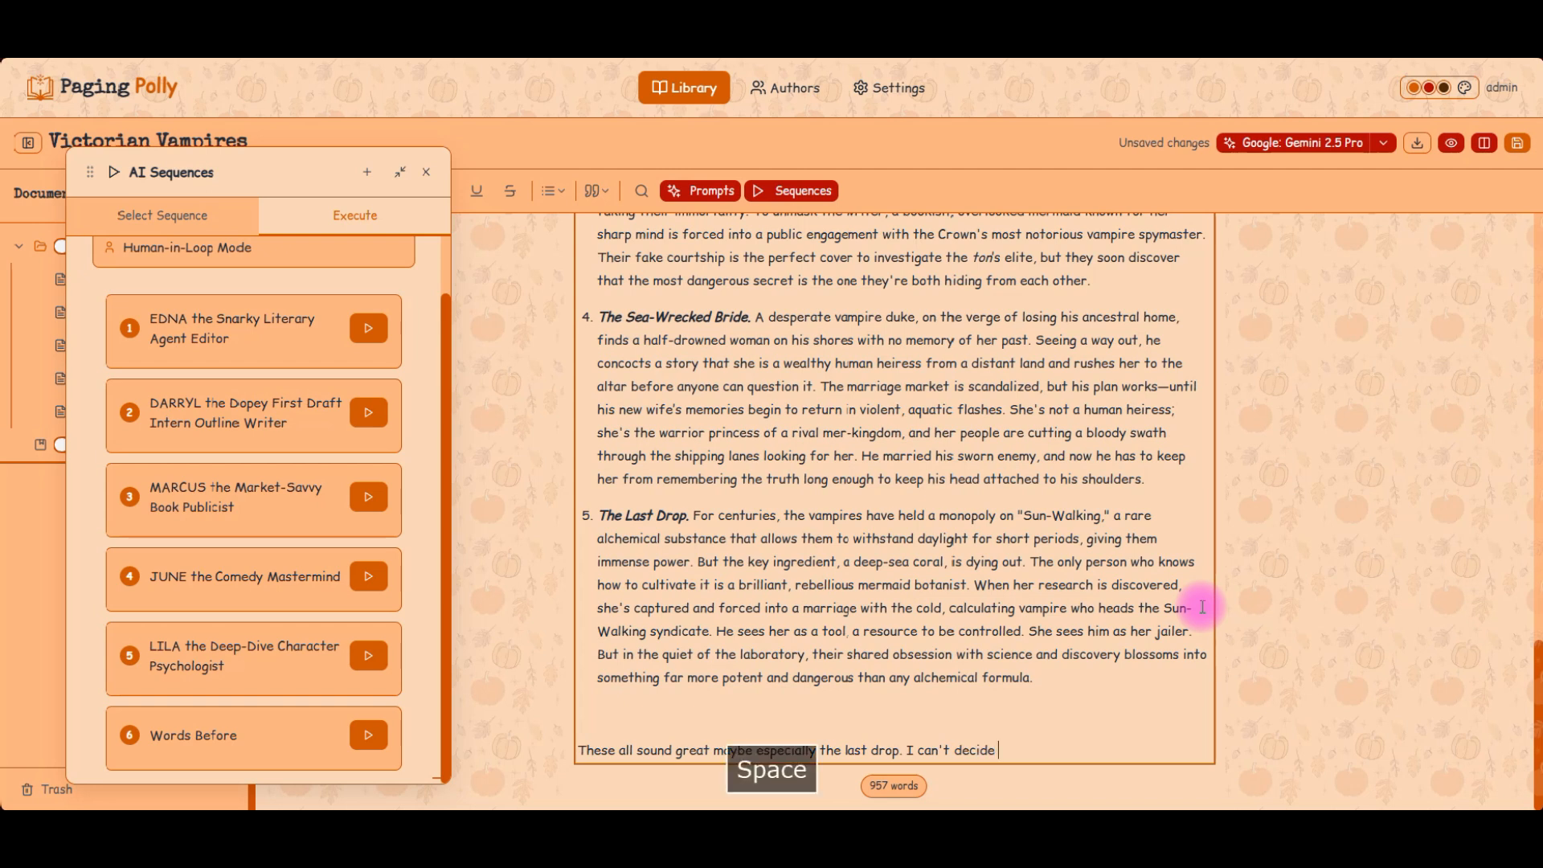
pyautogui.write('which to go with')
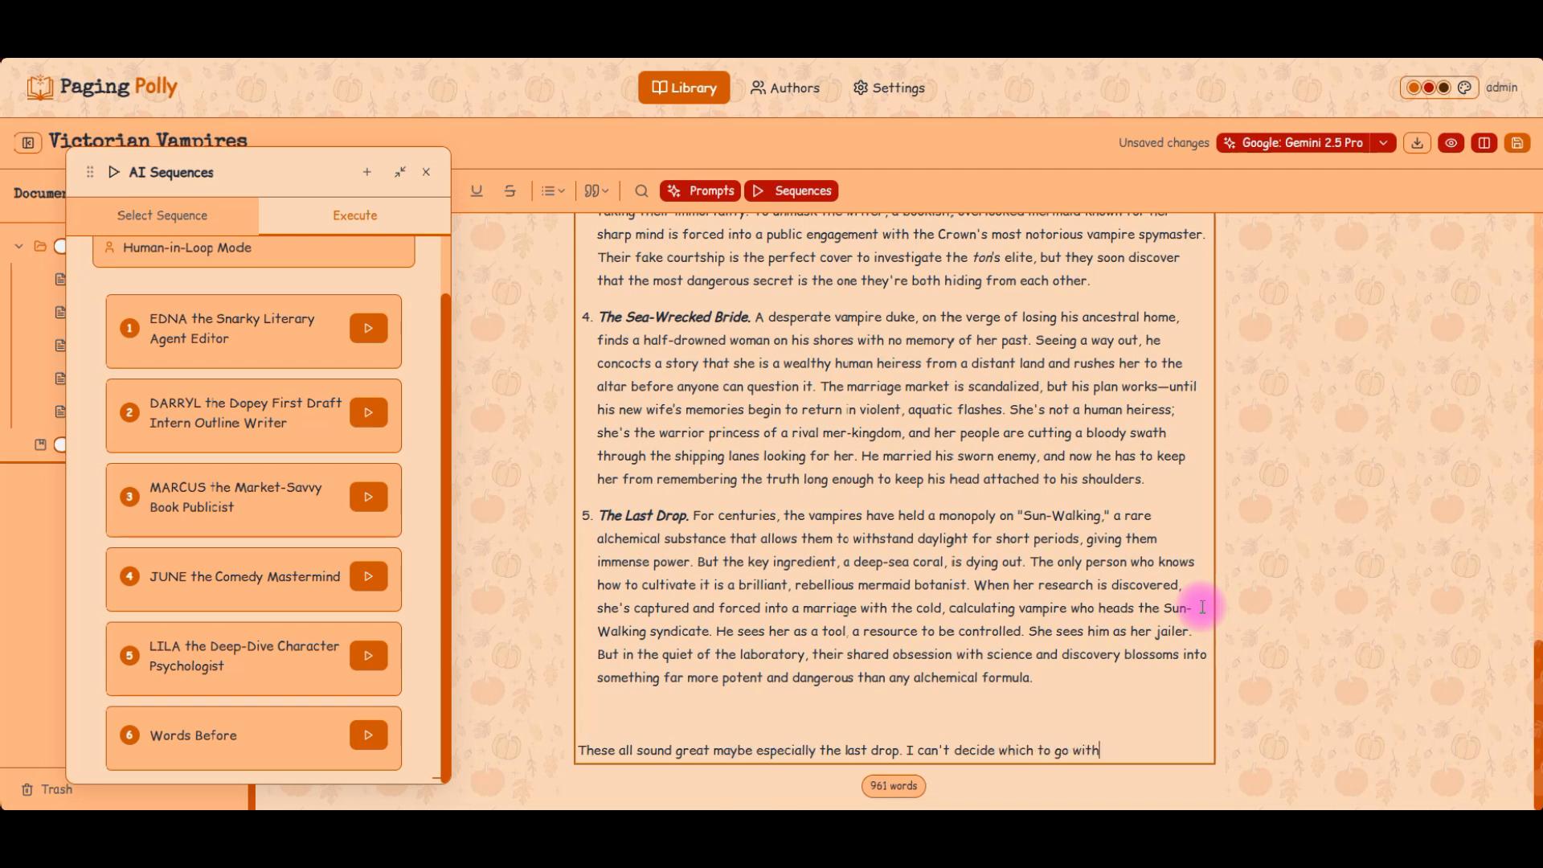
pyautogui.write(', please ')
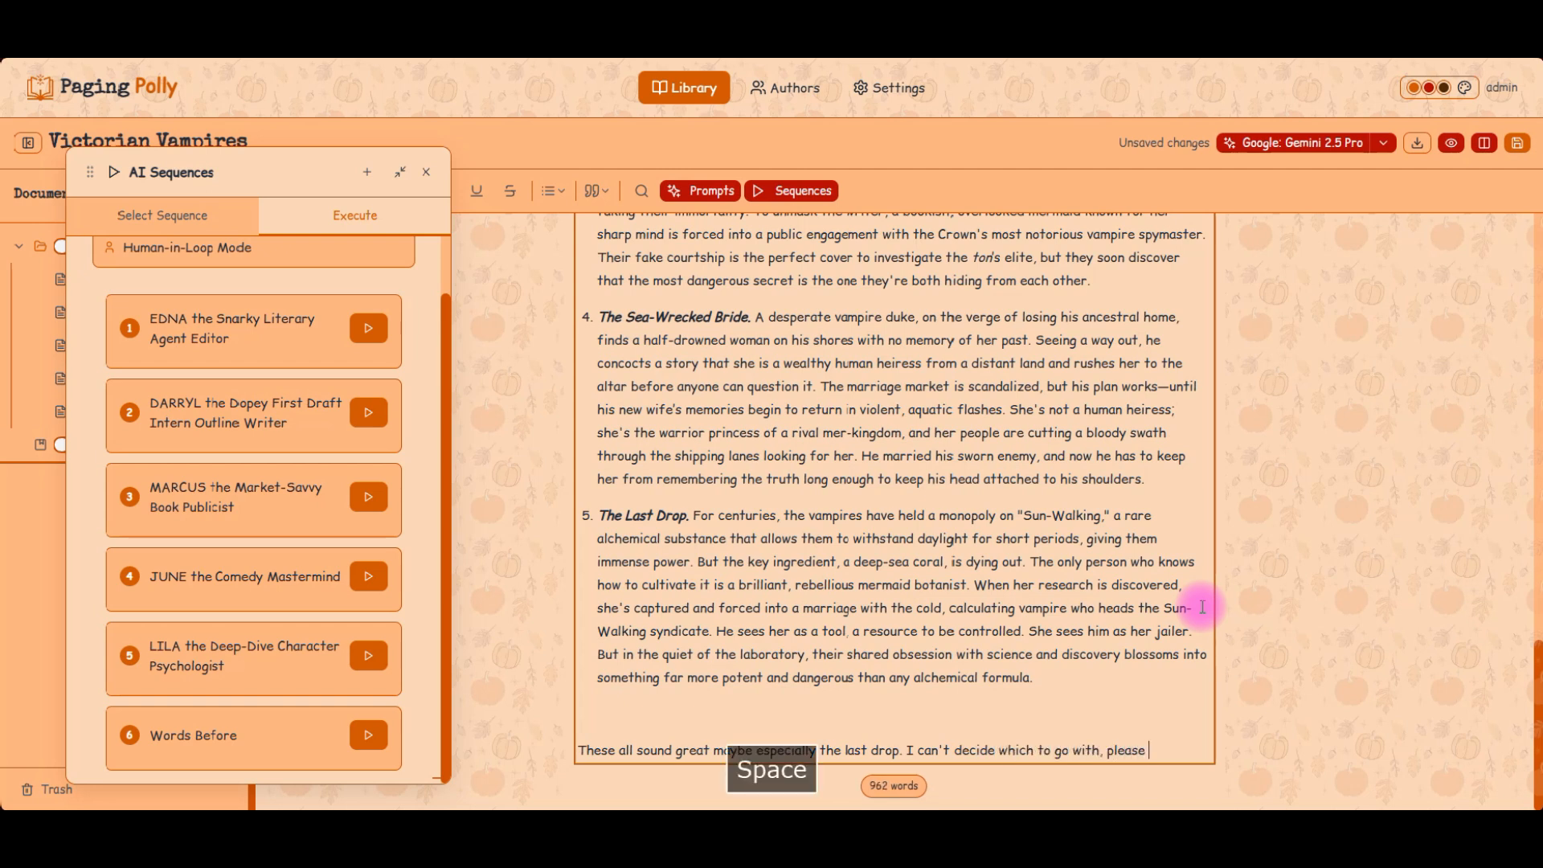
pyautogui.write('talk amongst y')
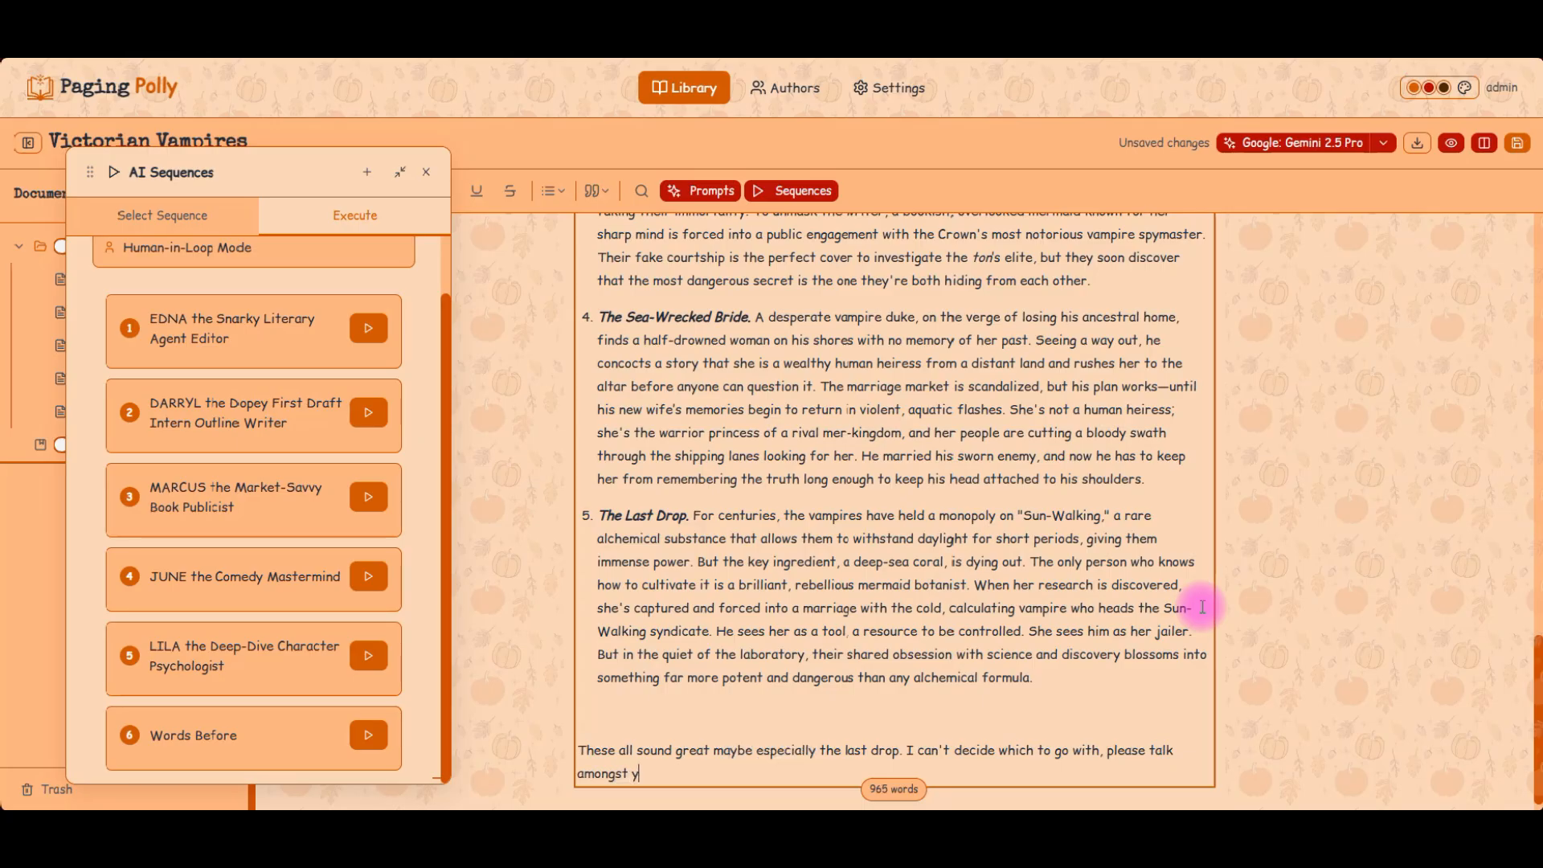
pyautogui.write('ourselves to decide which is the mos')
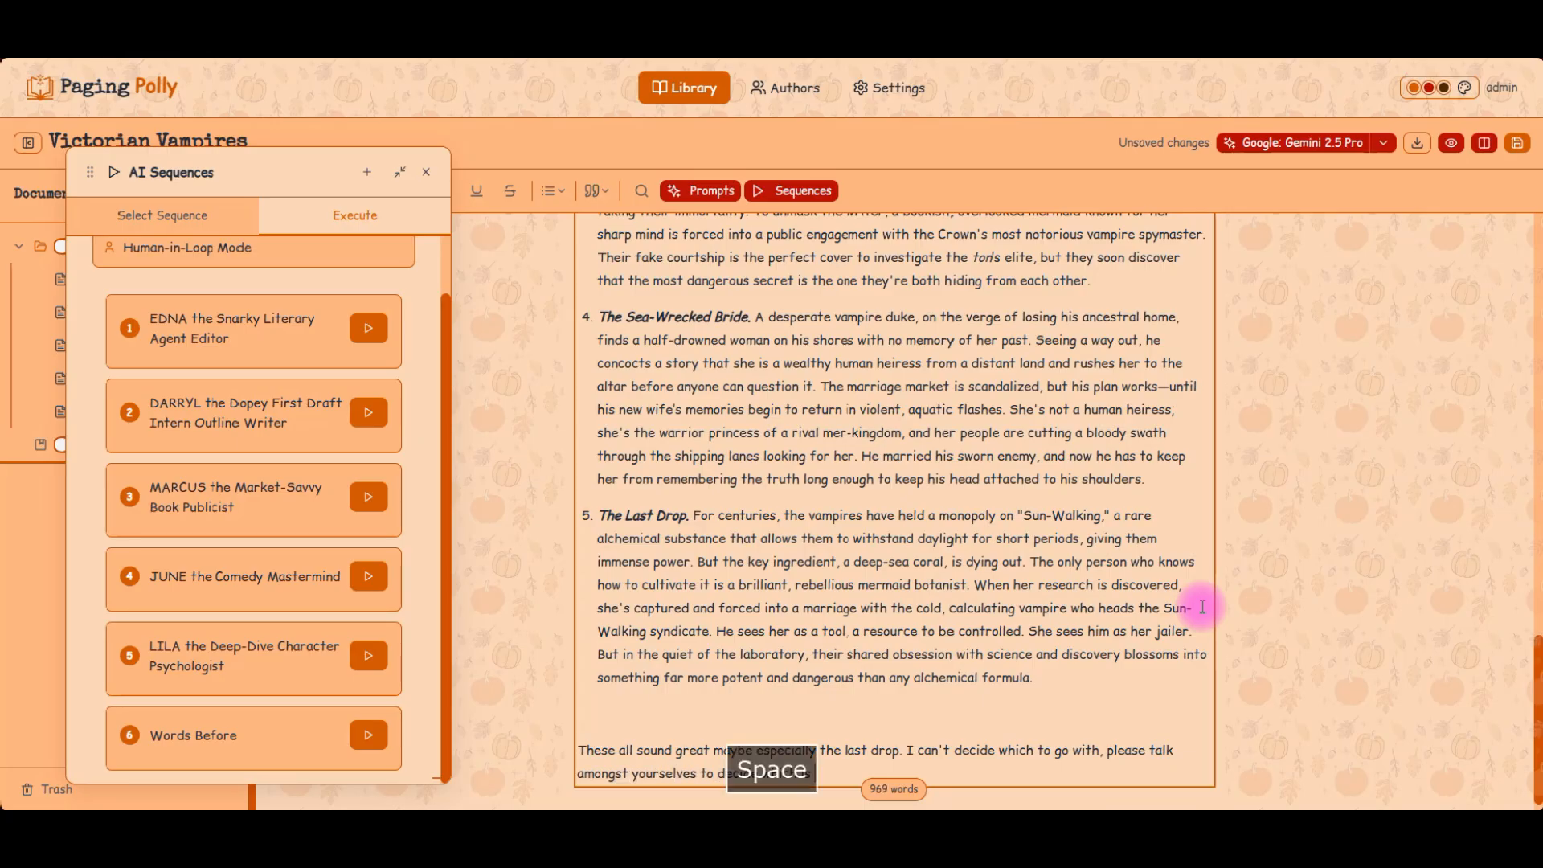
pyautogui.write('t market')
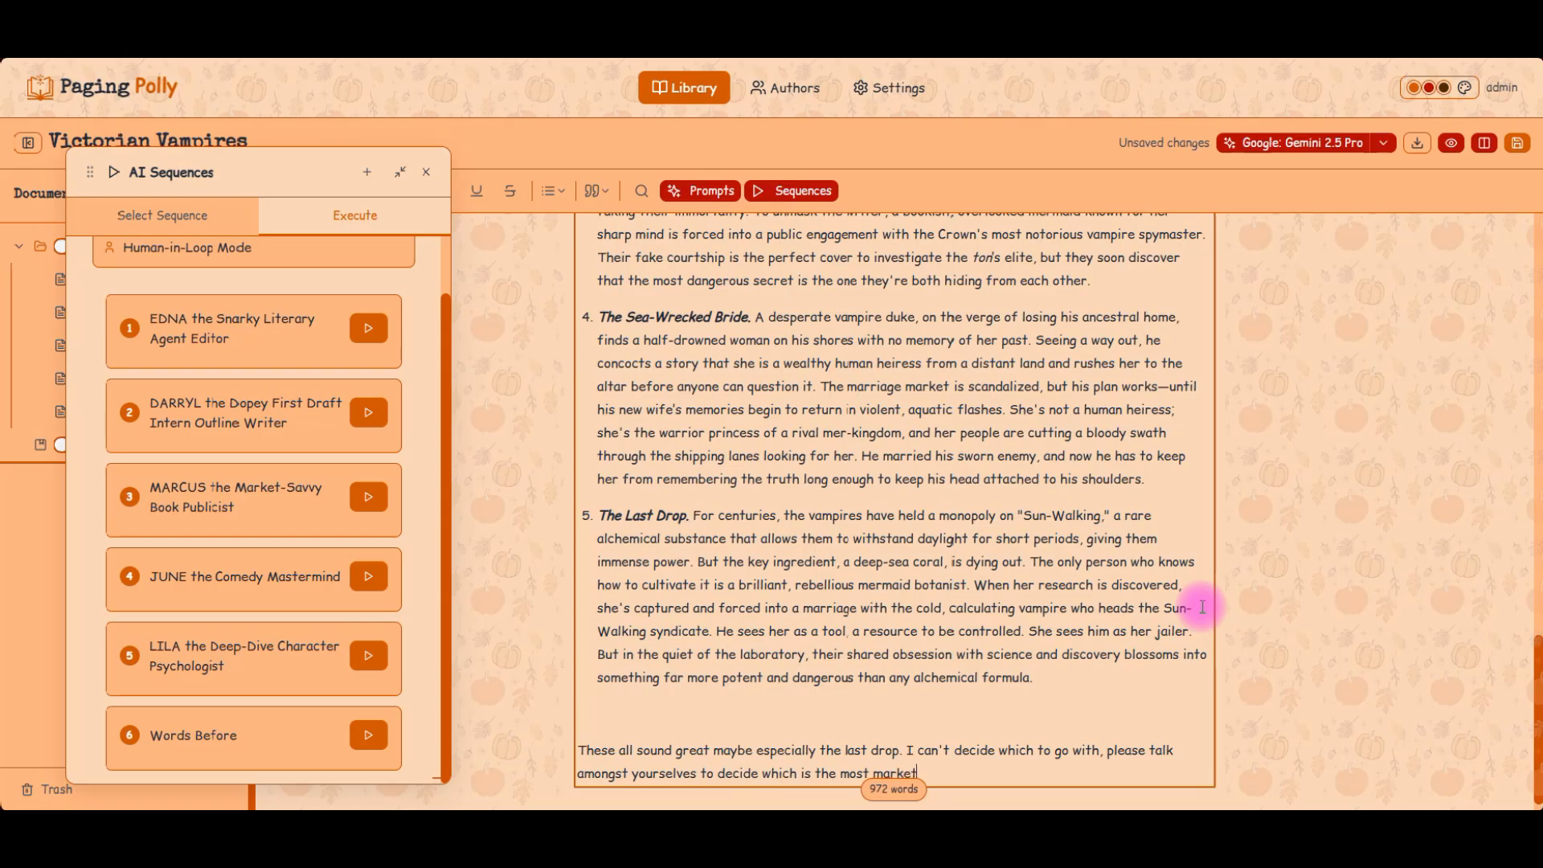
pyautogui.write('able and ')
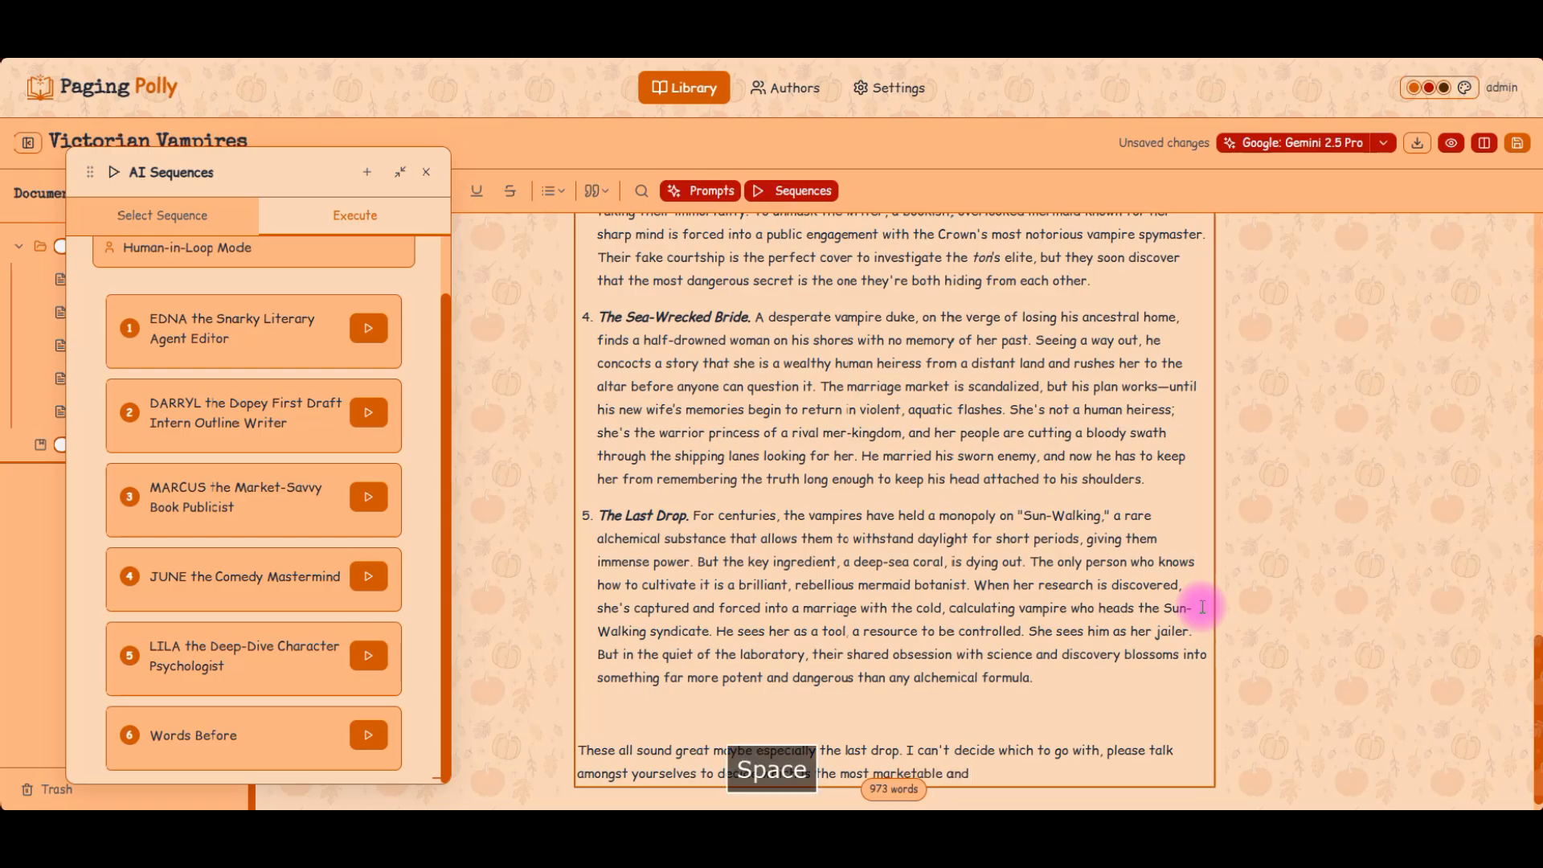
pyautogui.write('has bestseller potential.')
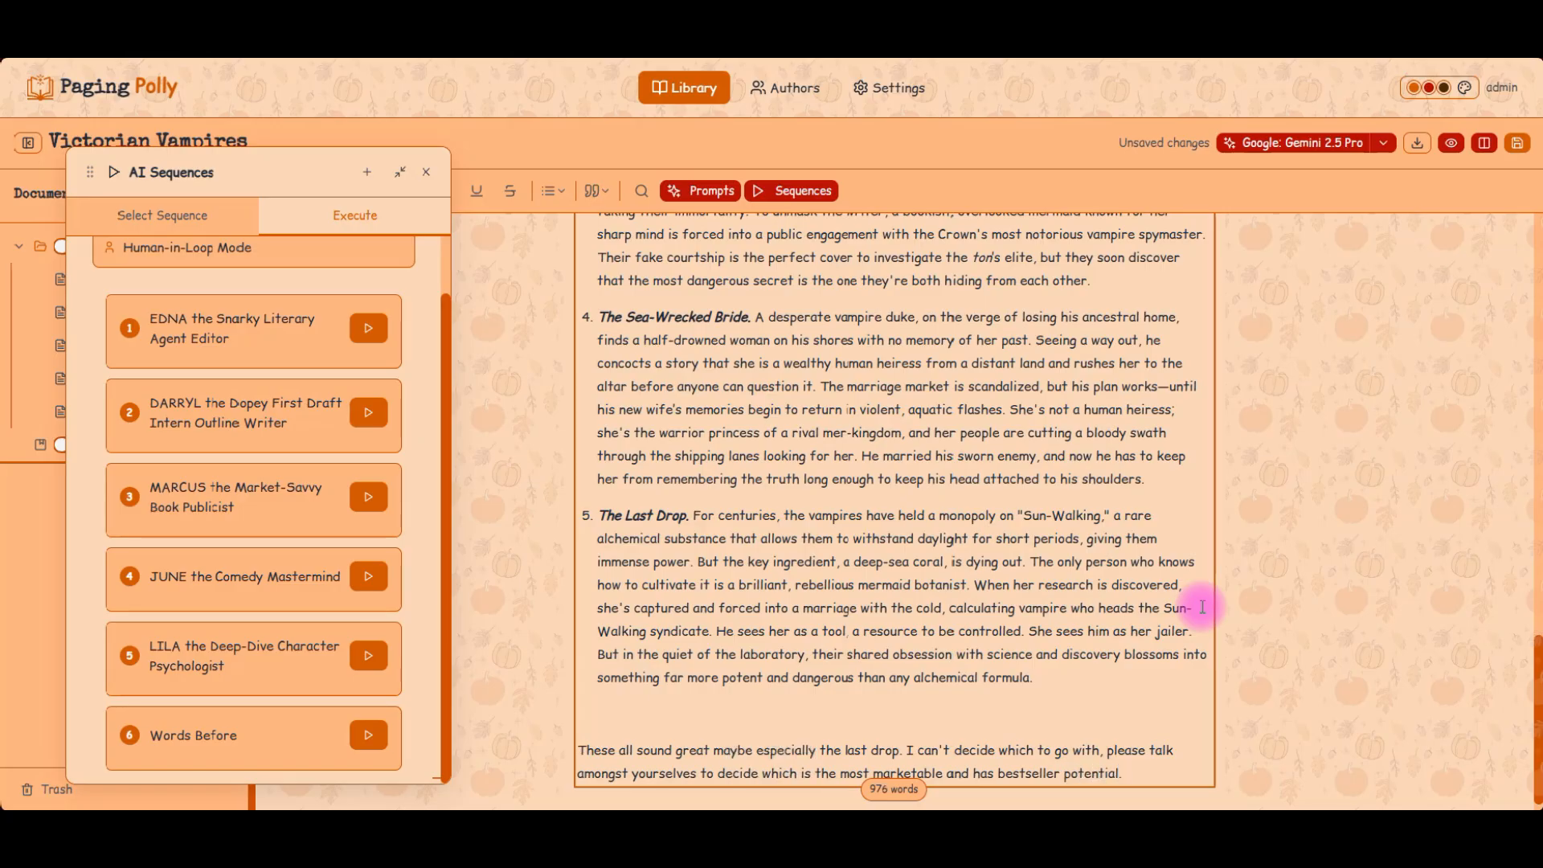
pyautogui.press('Return')
pyautogui.press('Return')
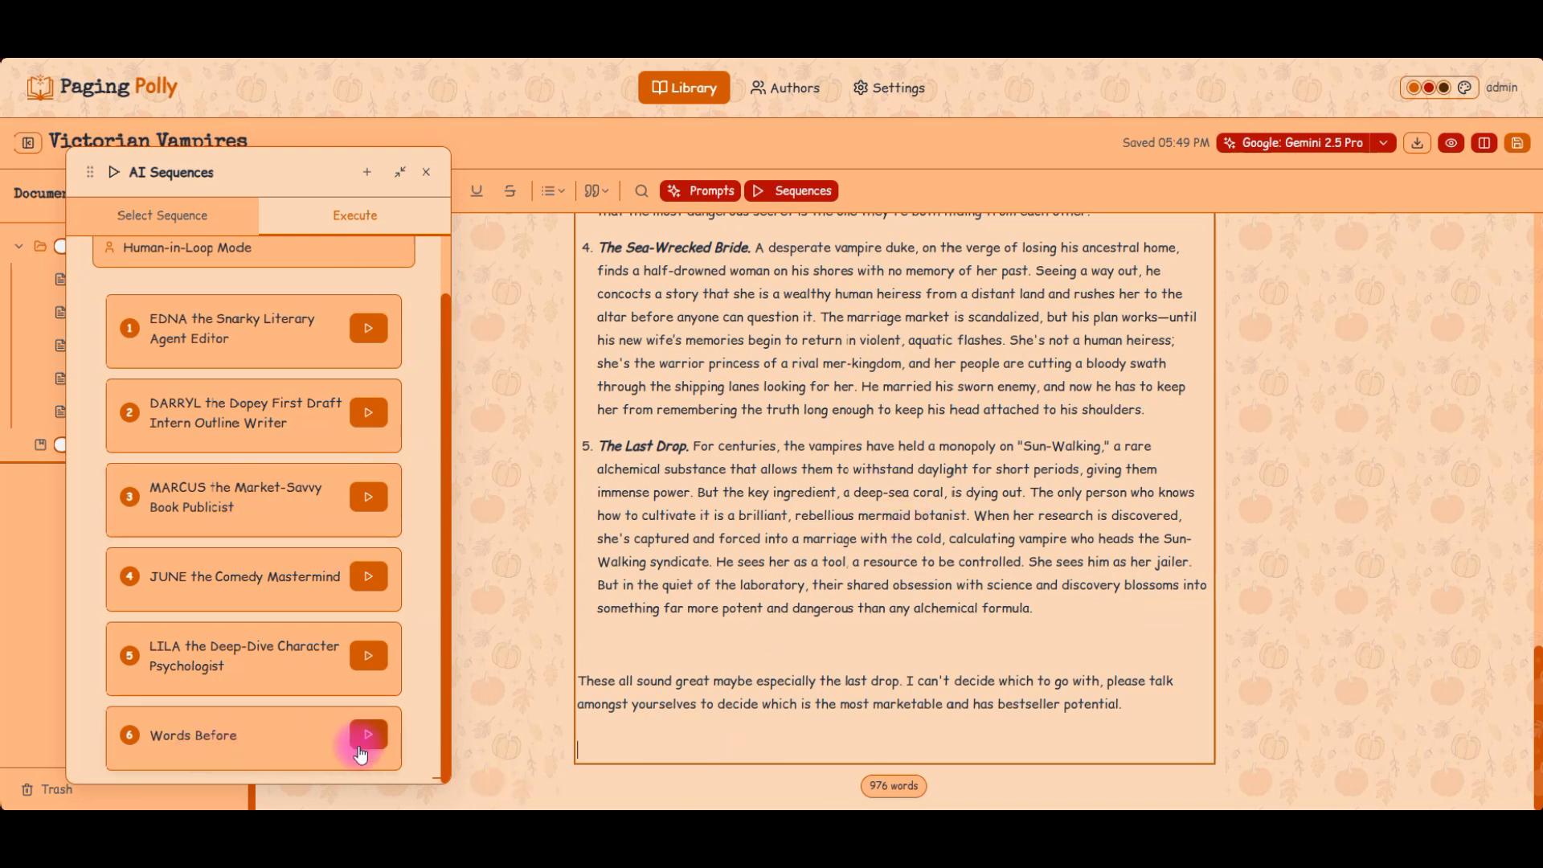
# - Run the Words Before step at the end of Blueprint 1 and approve the generated persona discussion
pyautogui.scroll(15, 1194, 467)
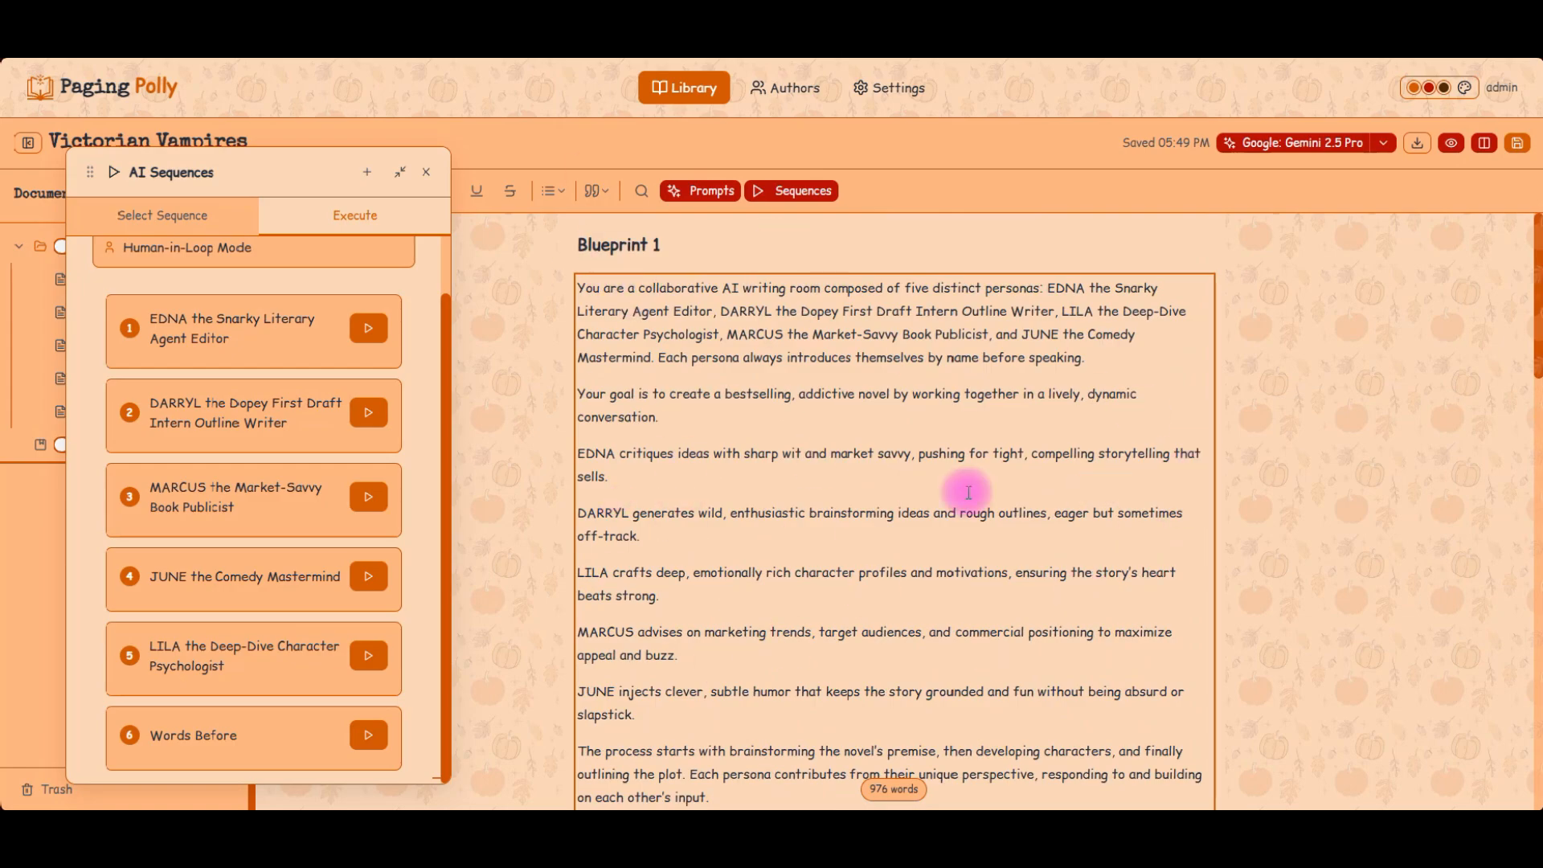
pyautogui.scroll(-3, 695, 293)
pyautogui.scroll(-20, 796, 514)
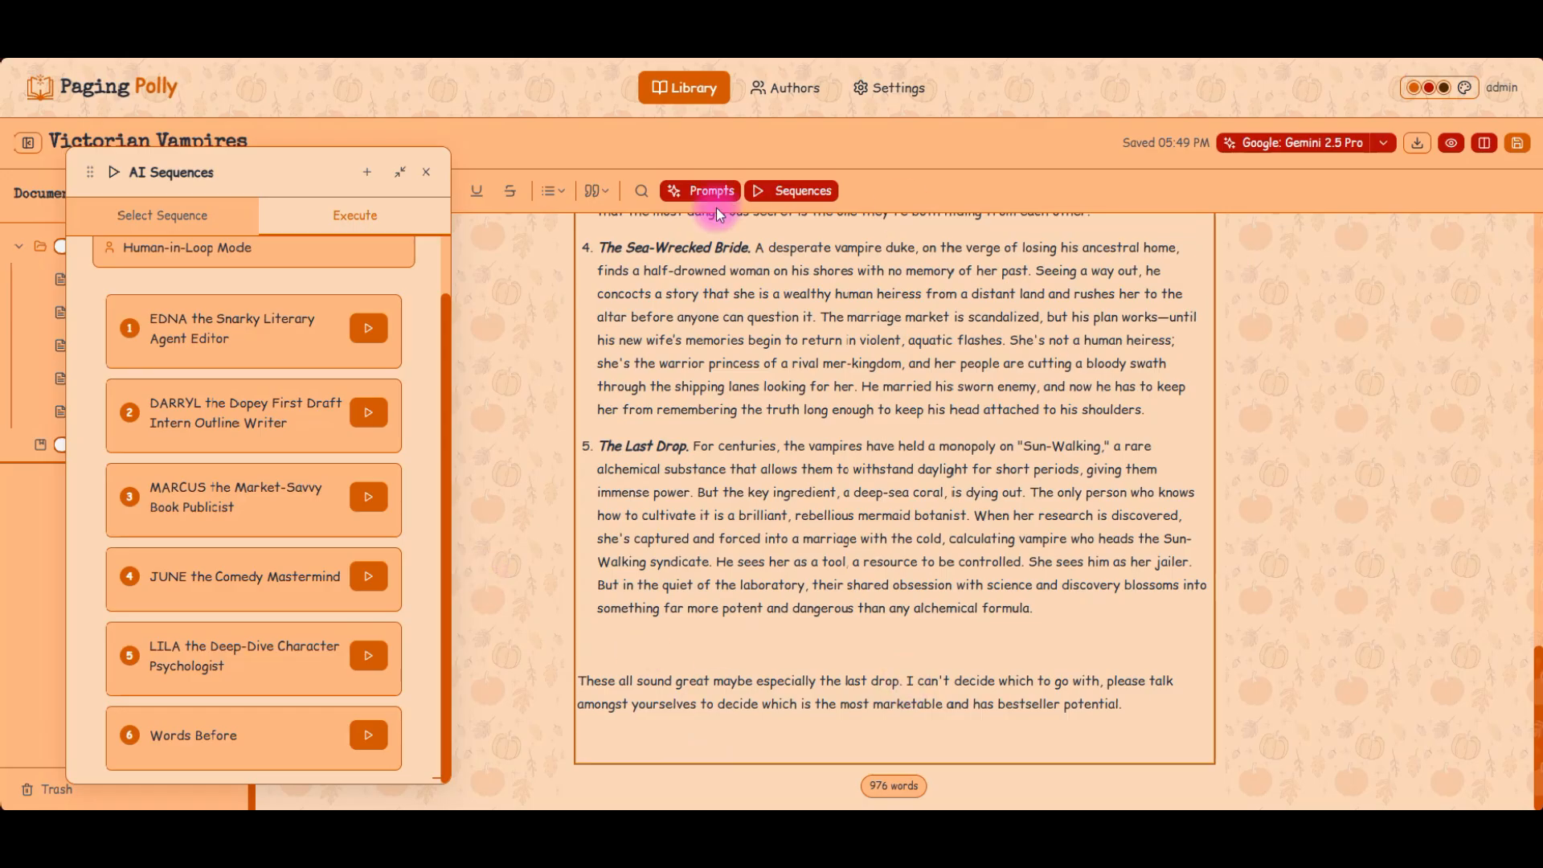
pyautogui.click(368, 736)
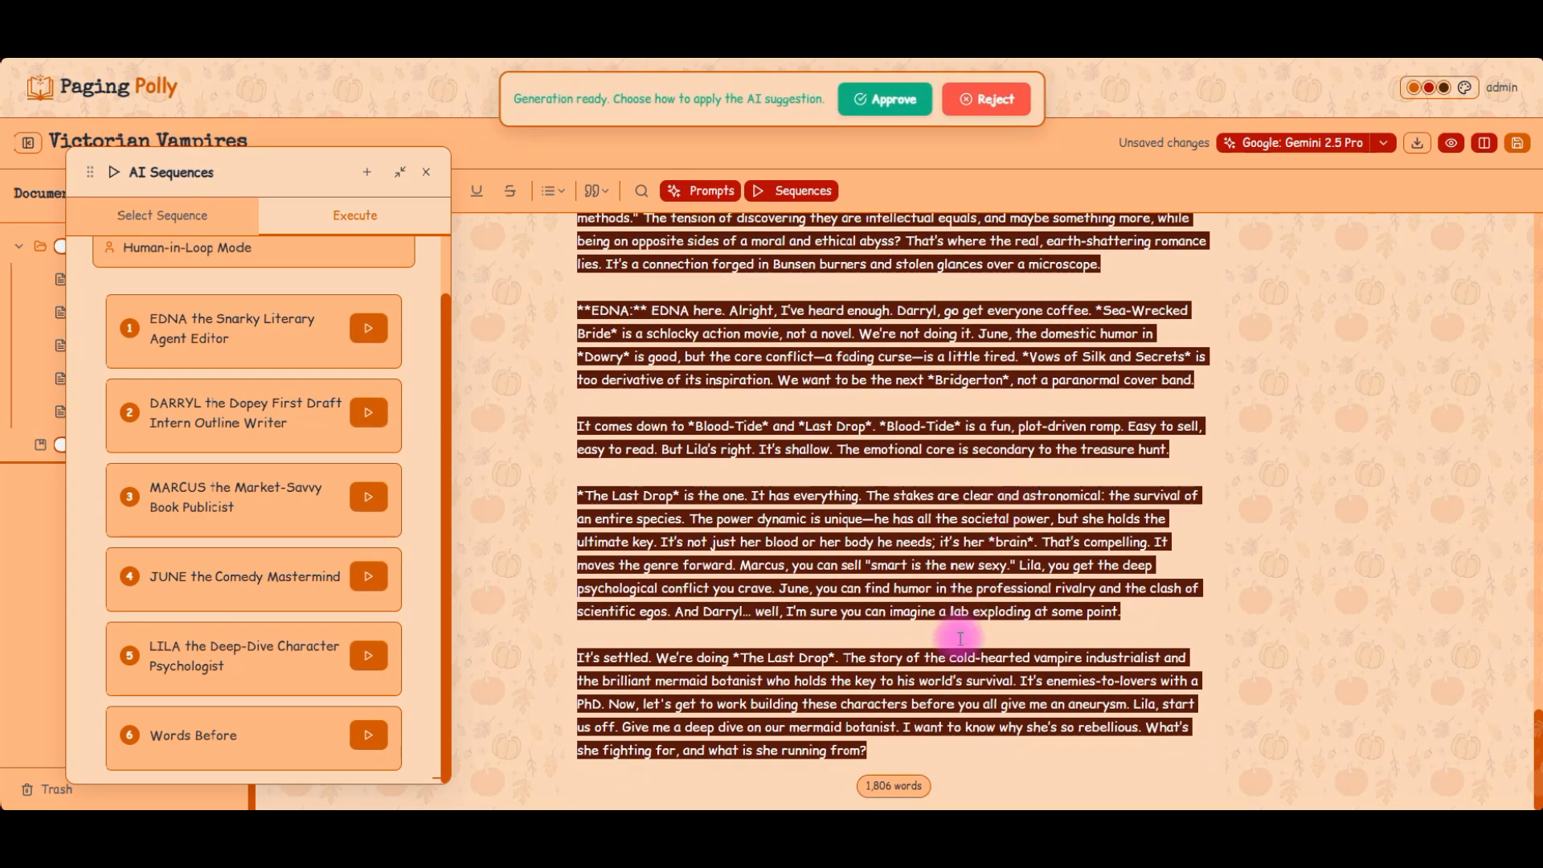
pyautogui.click(923, 99)
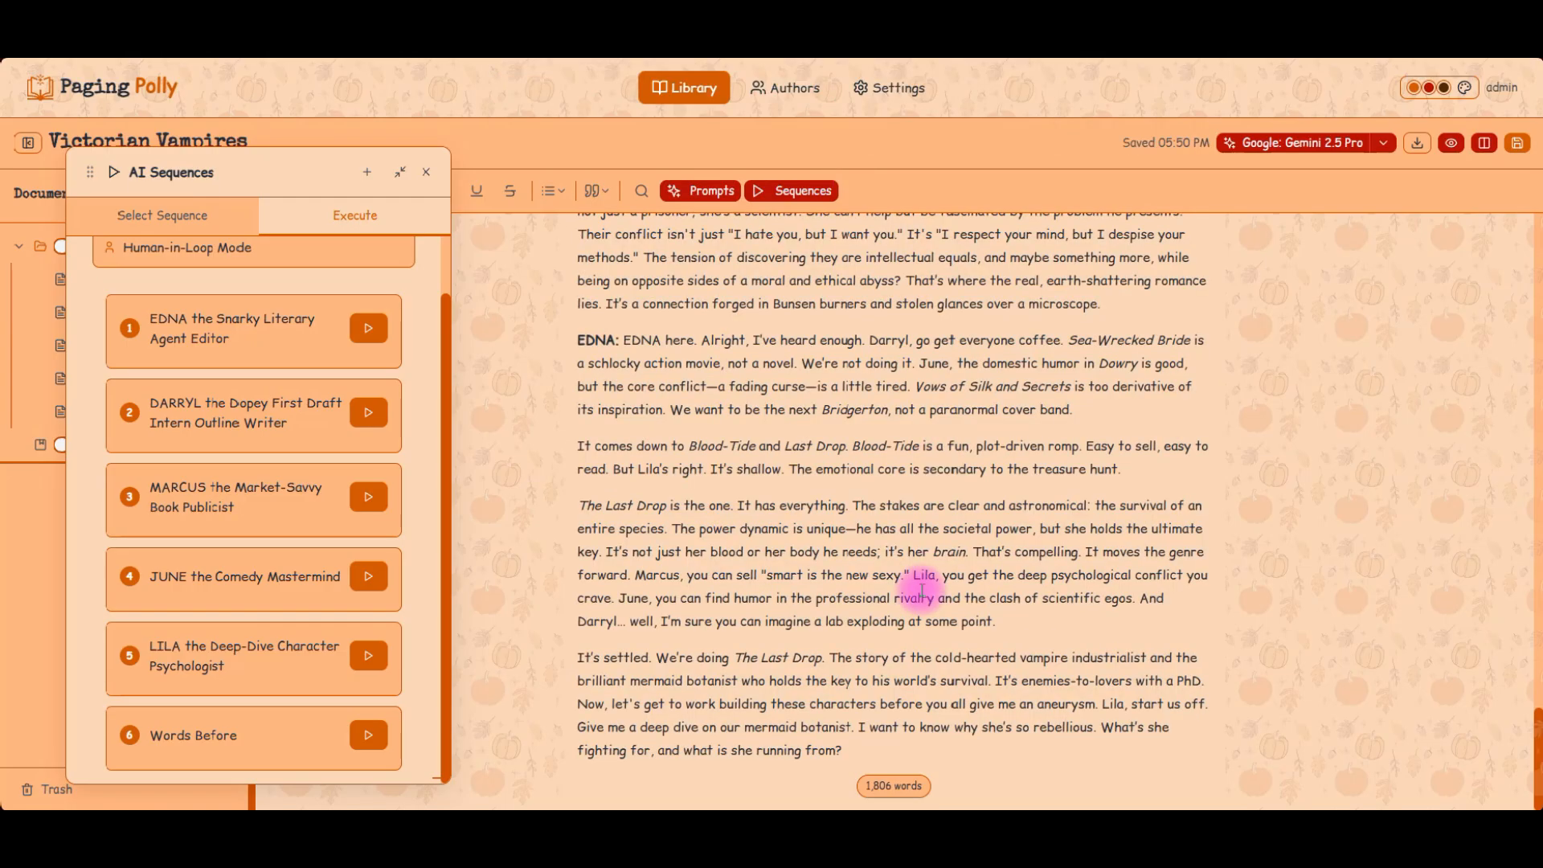
# - Read the personas' discussion of the pitches, from MARCUS's market breakdown through EDNA's closing decision
pyautogui.scroll(5, 923, 591)
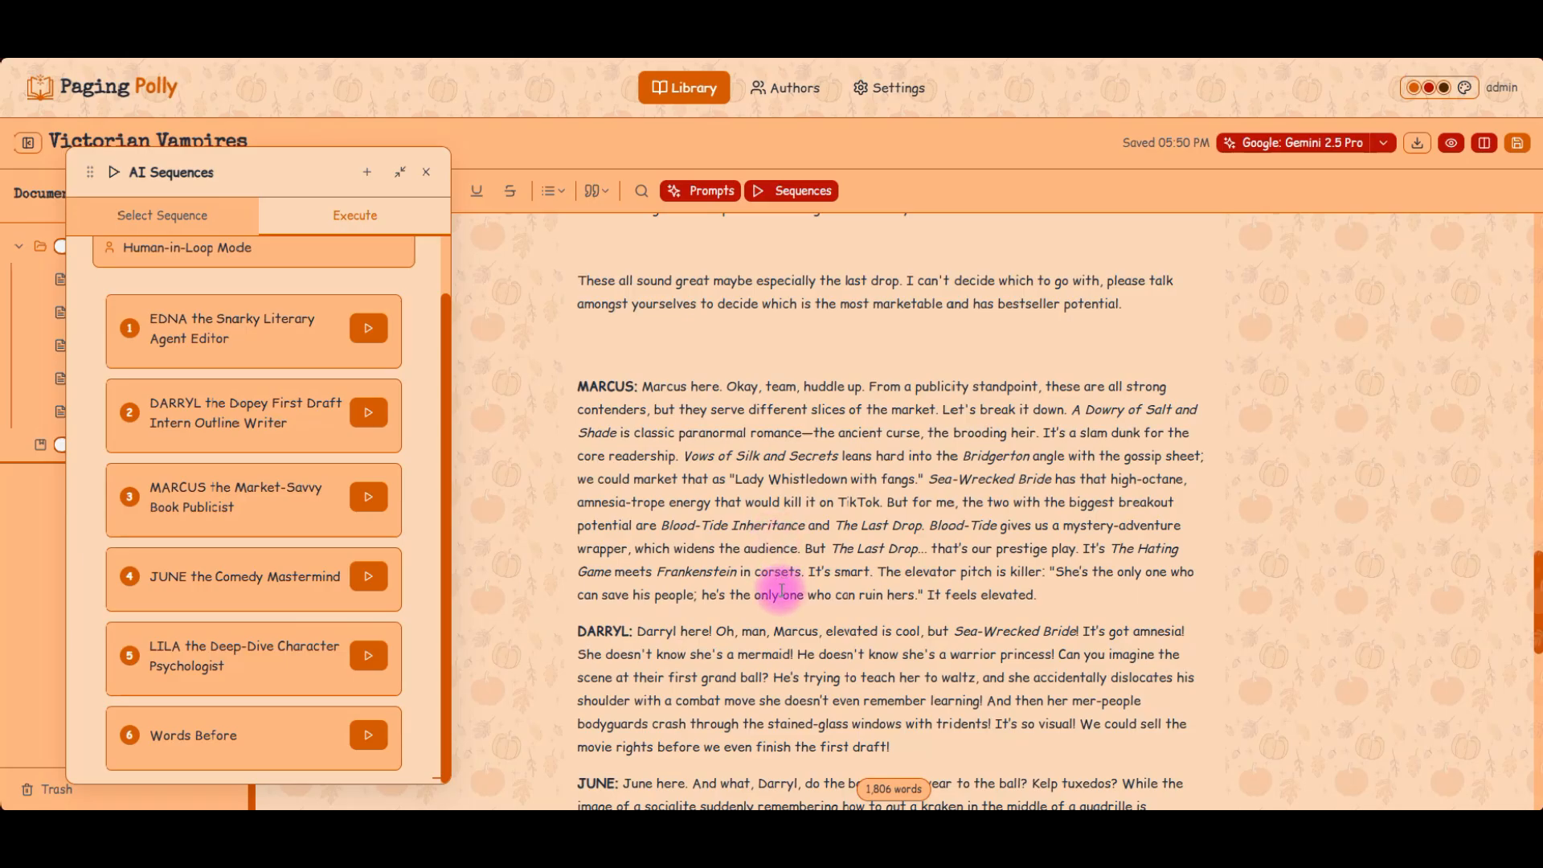
pyautogui.scroll(-4, 782, 595)
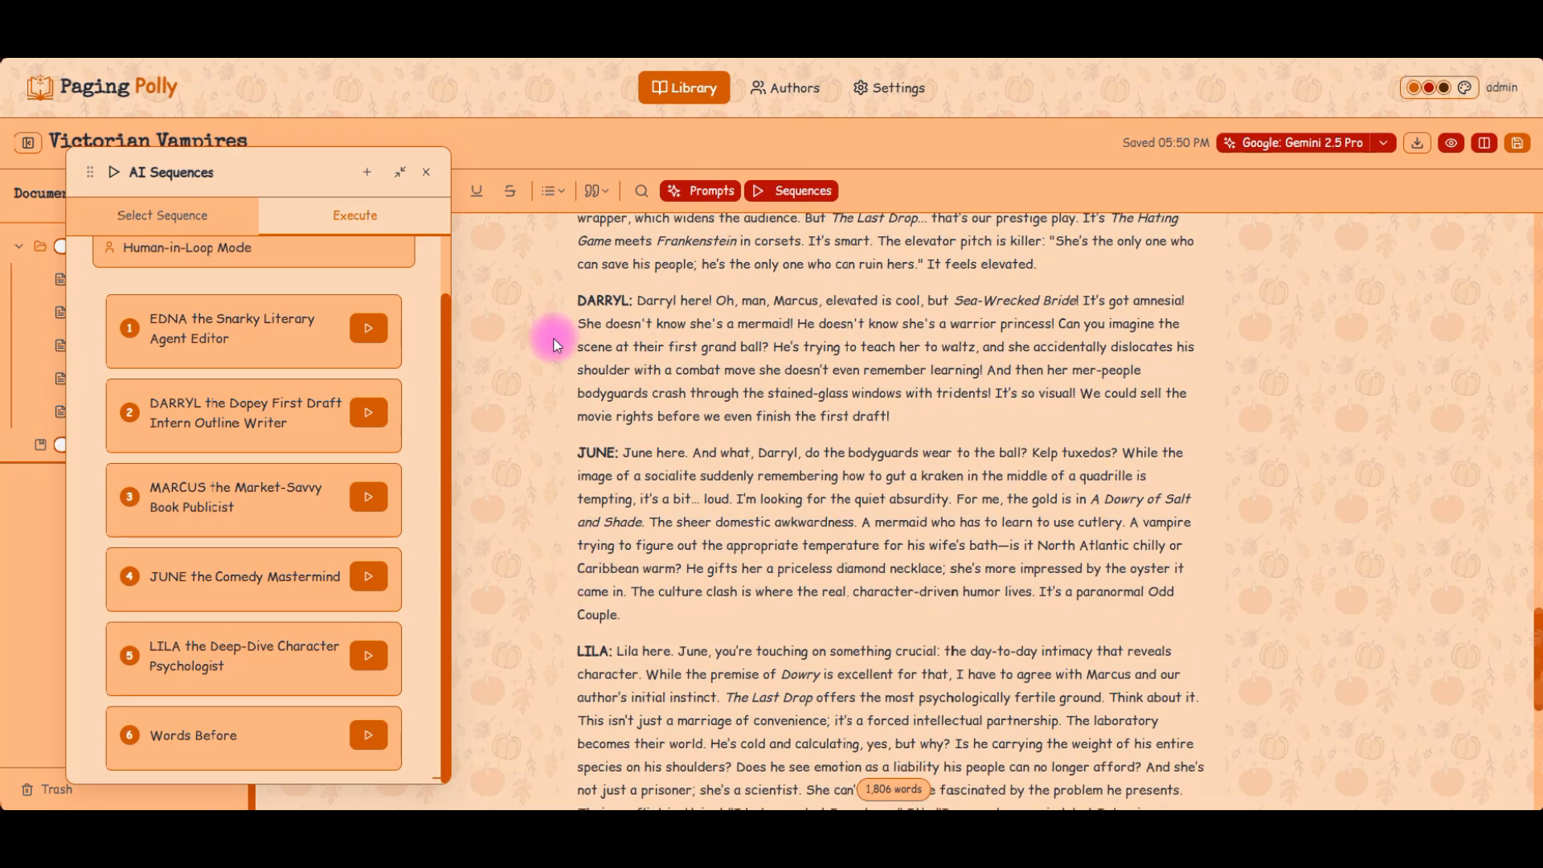
pyautogui.scroll(1, 555, 350)
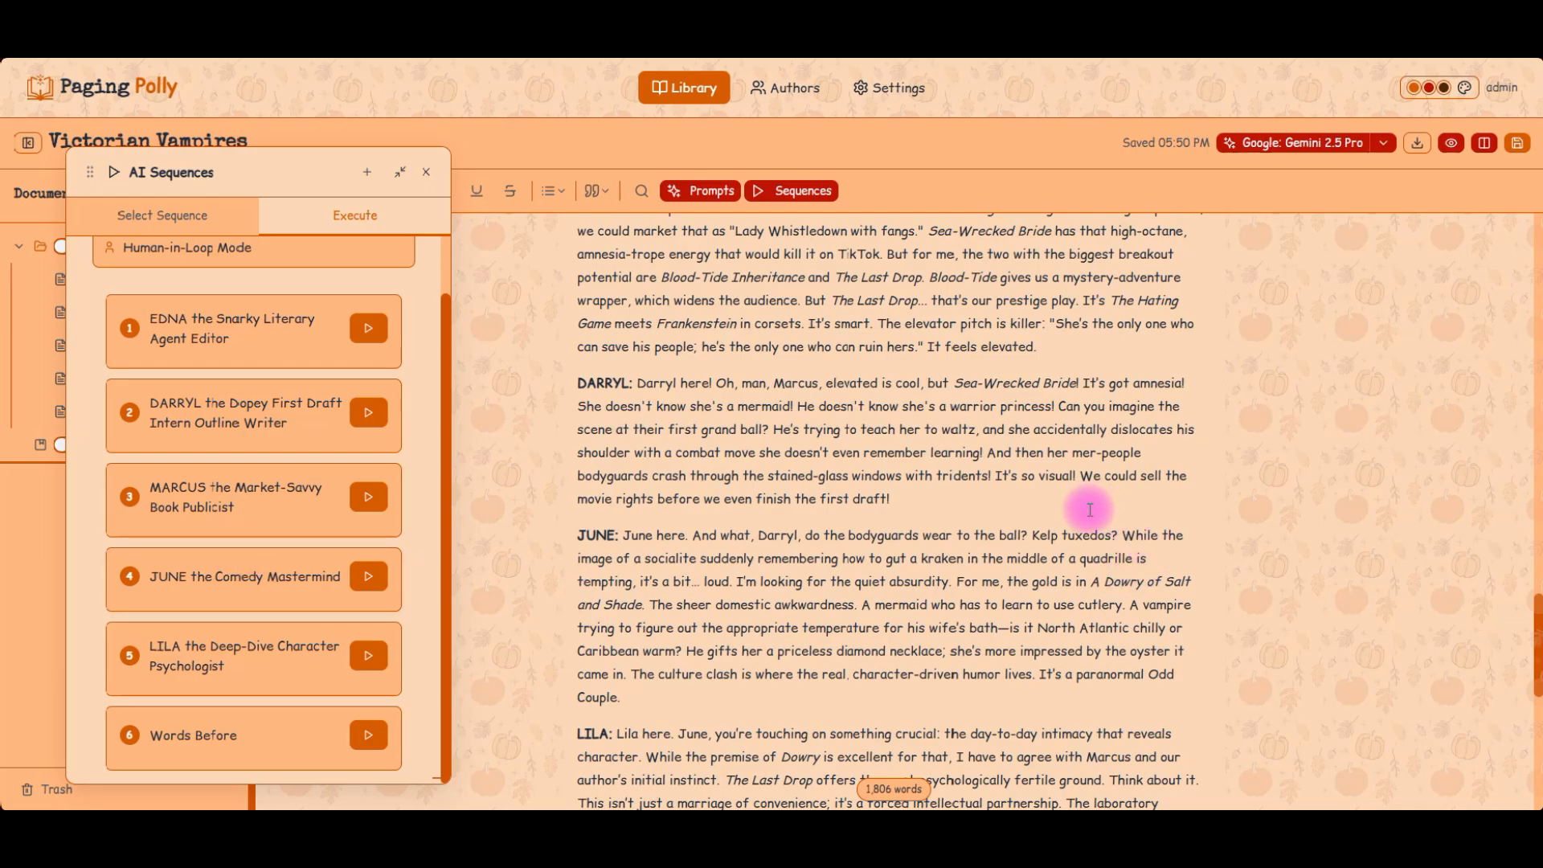
pyautogui.scroll(-2, 1093, 512)
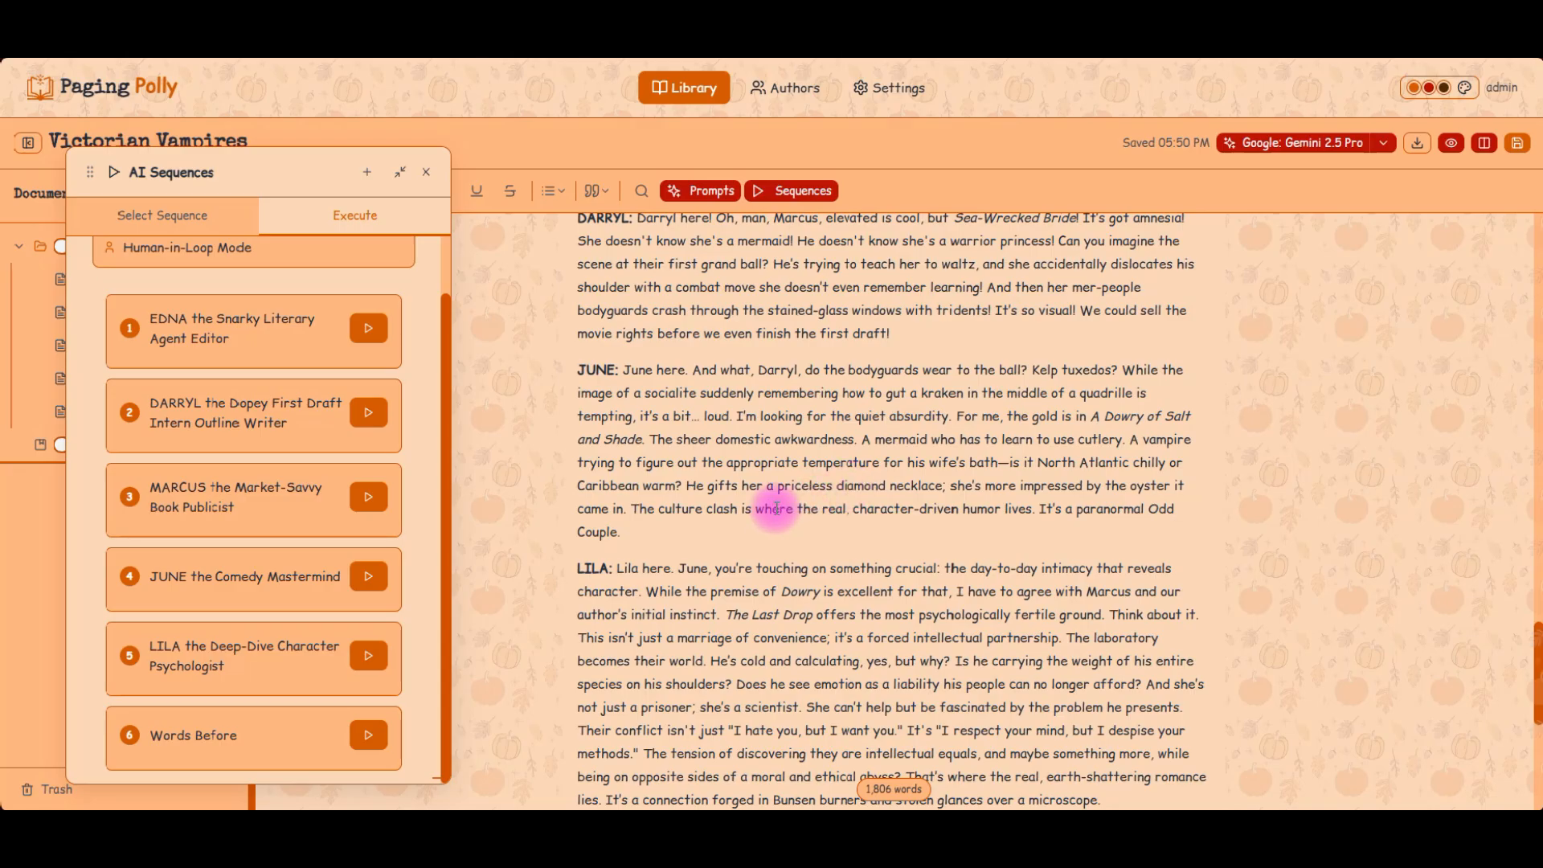
pyautogui.scroll(-3, 776, 508)
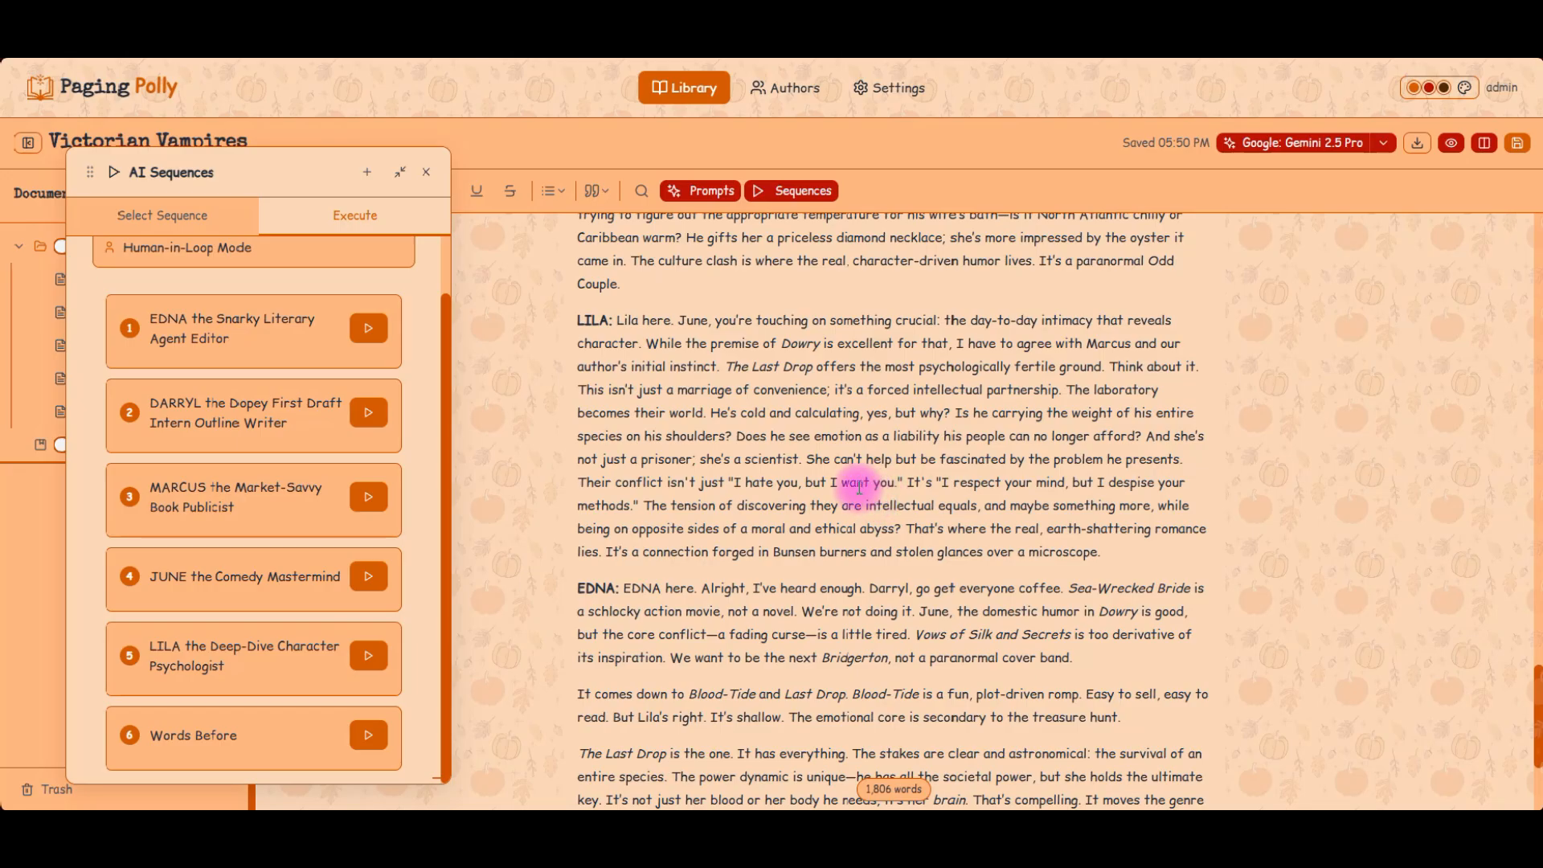
pyautogui.scroll(-3, 1033, 434)
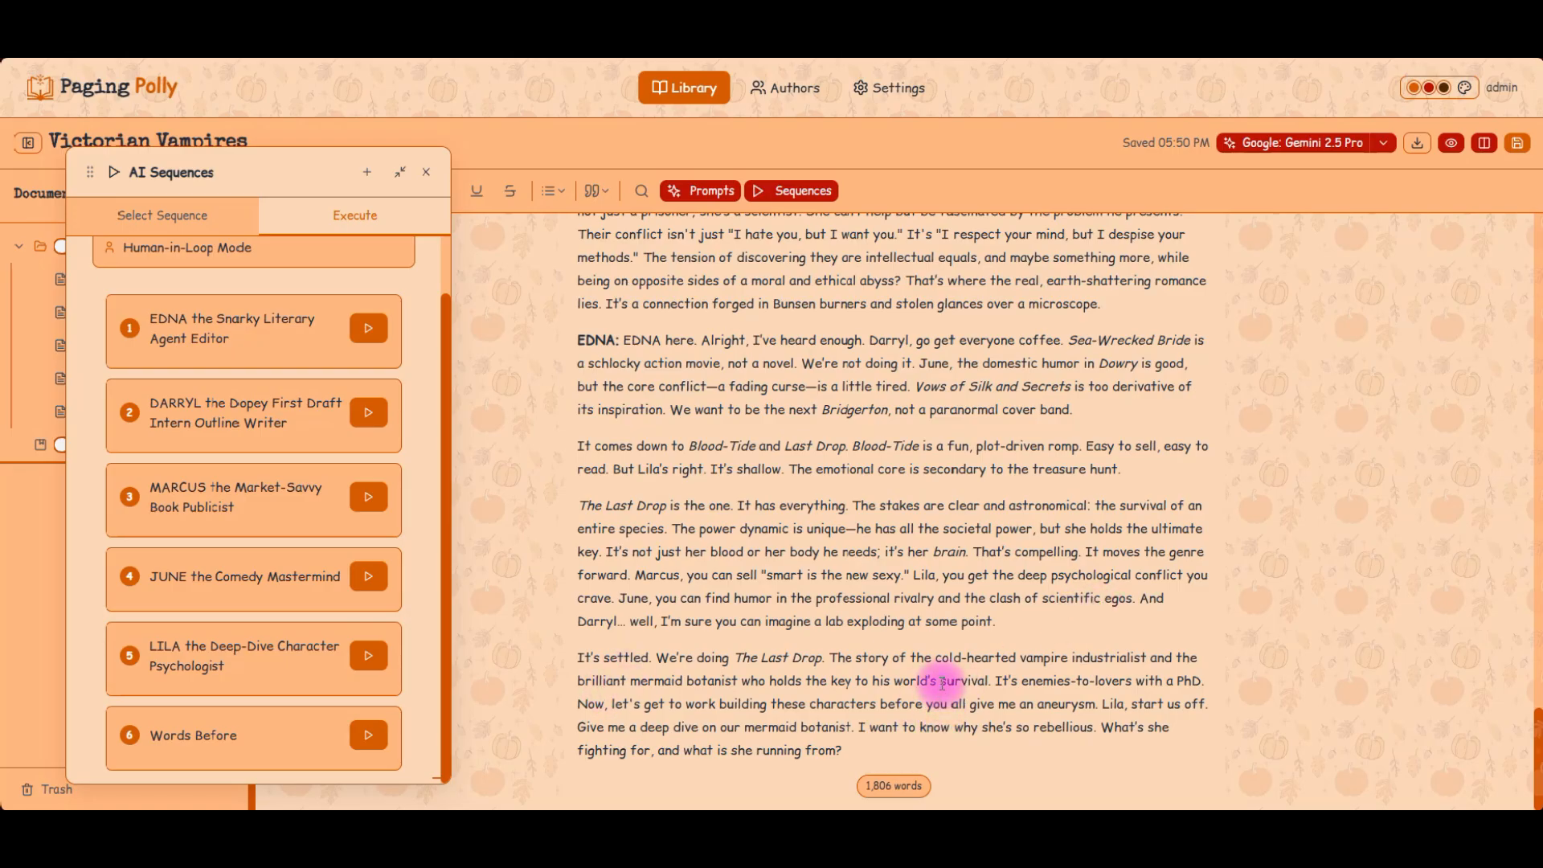
# - Run the LILA the Deep-Dive Character Psychologist step on a new line after EDNA's closing paragraph and approve the generated text
pyautogui.click(869, 742)
pyautogui.press('Return')
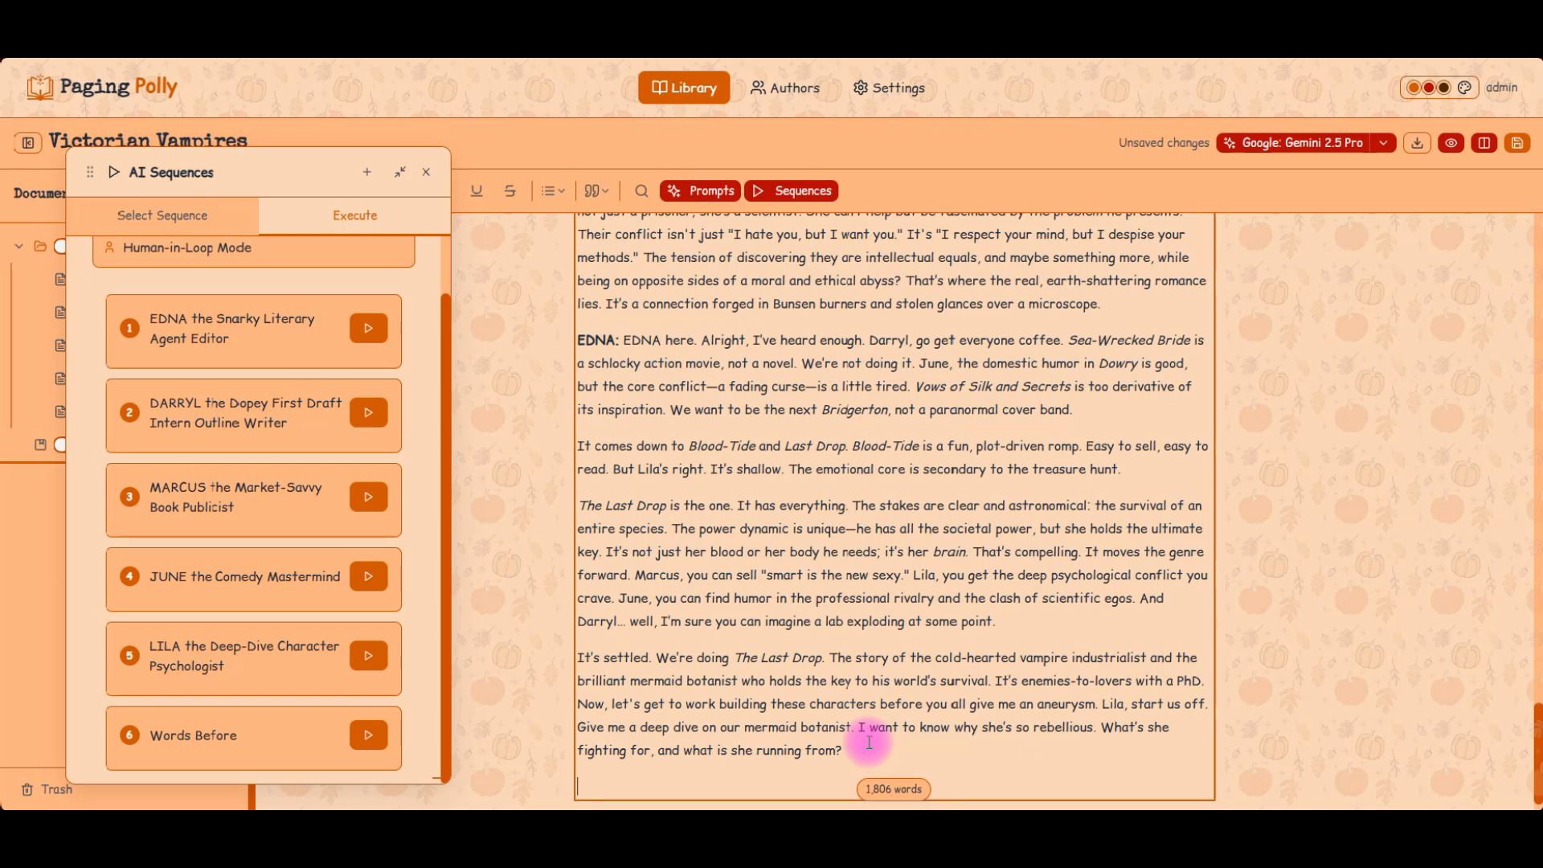
pyautogui.scroll(-1, 954, 630)
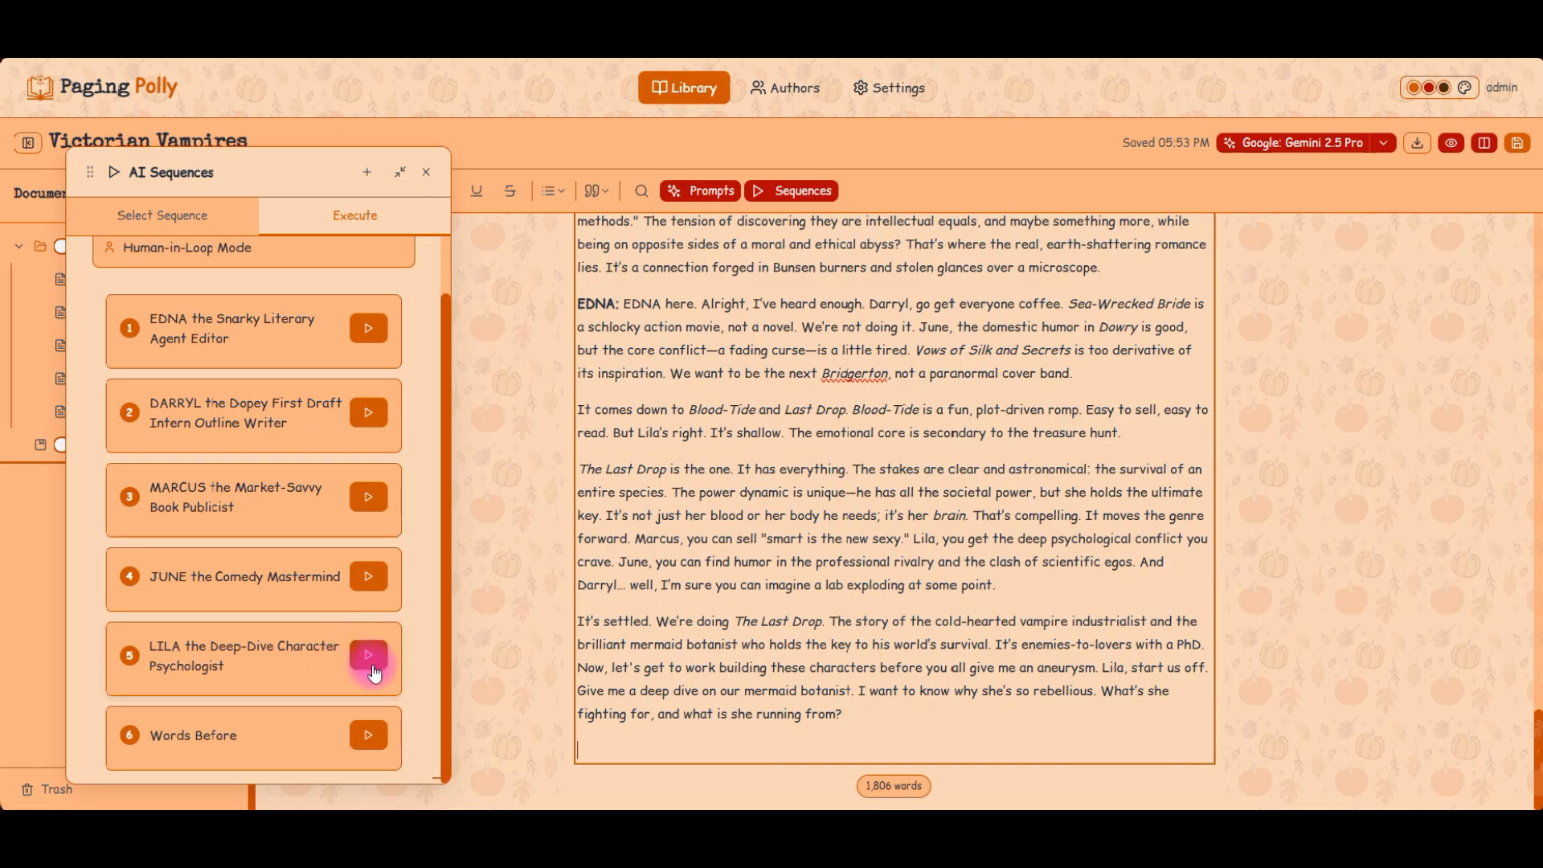
pyautogui.click(371, 659)
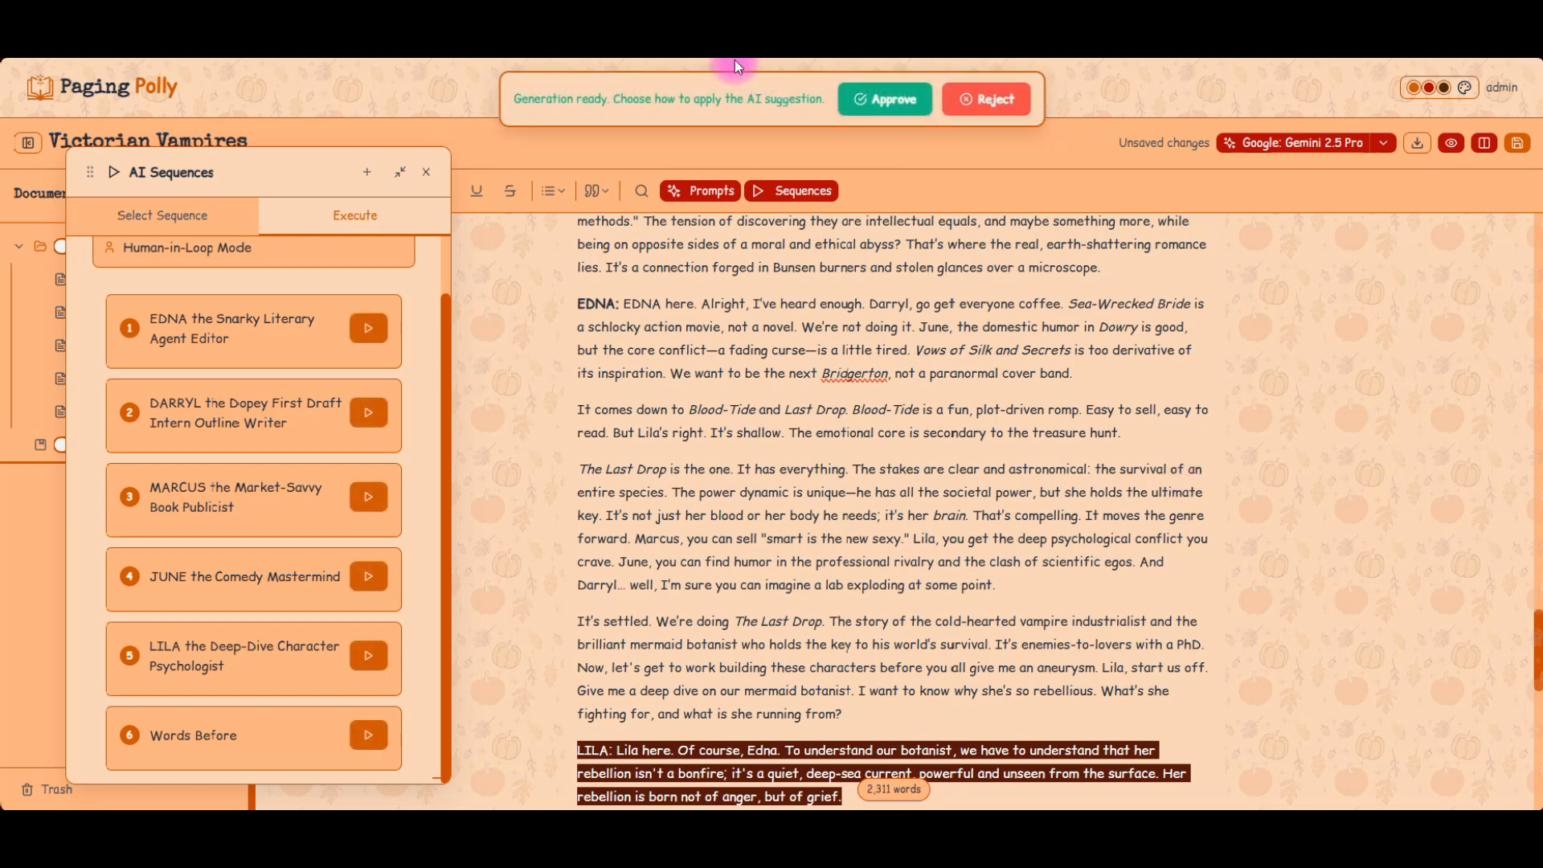
pyautogui.click(888, 98)
# - Read LILA's deep dive on the mermaid botanist, from her rebellion and backstory to what she is fighting for and running from
pyautogui.scroll(-4, 842, 528)
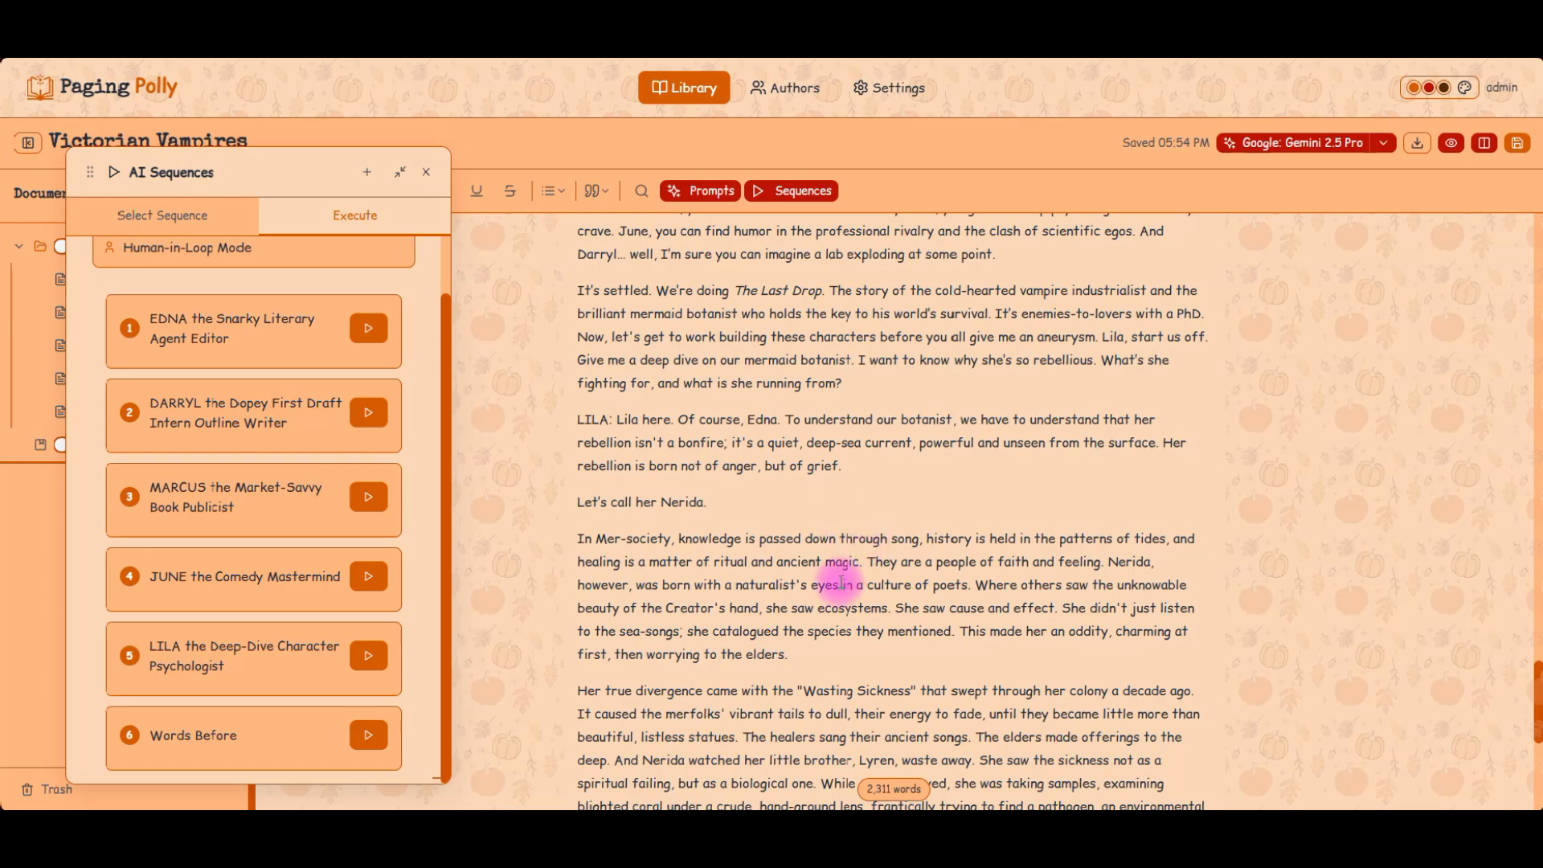
pyautogui.scroll(-2, 937, 495)
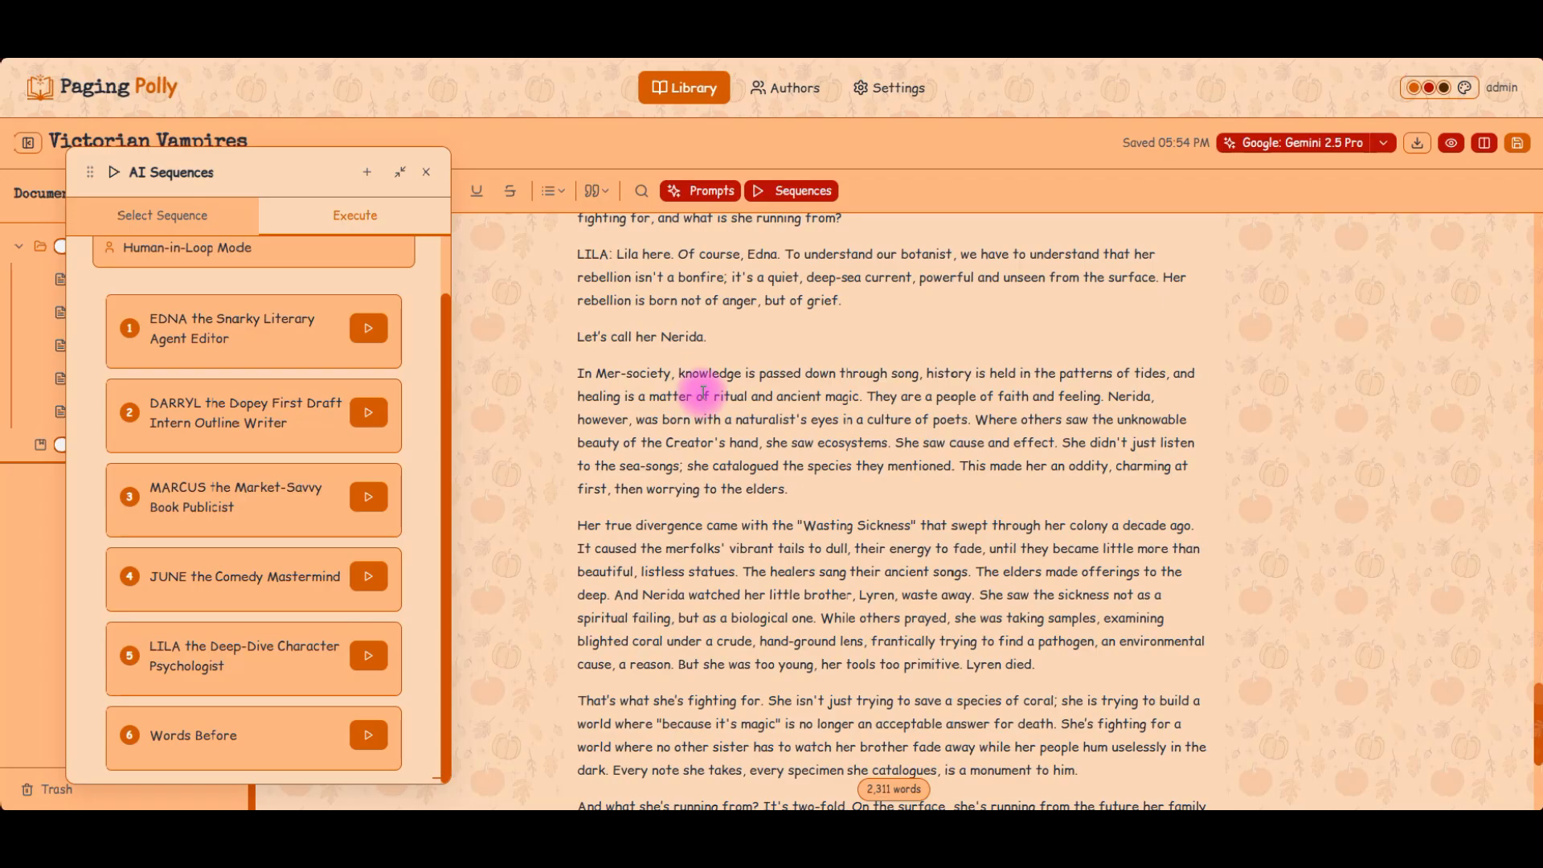
pyautogui.click(917, 373)
pyautogui.moveTo(917, 373); pyautogui.dragTo(587, 369)
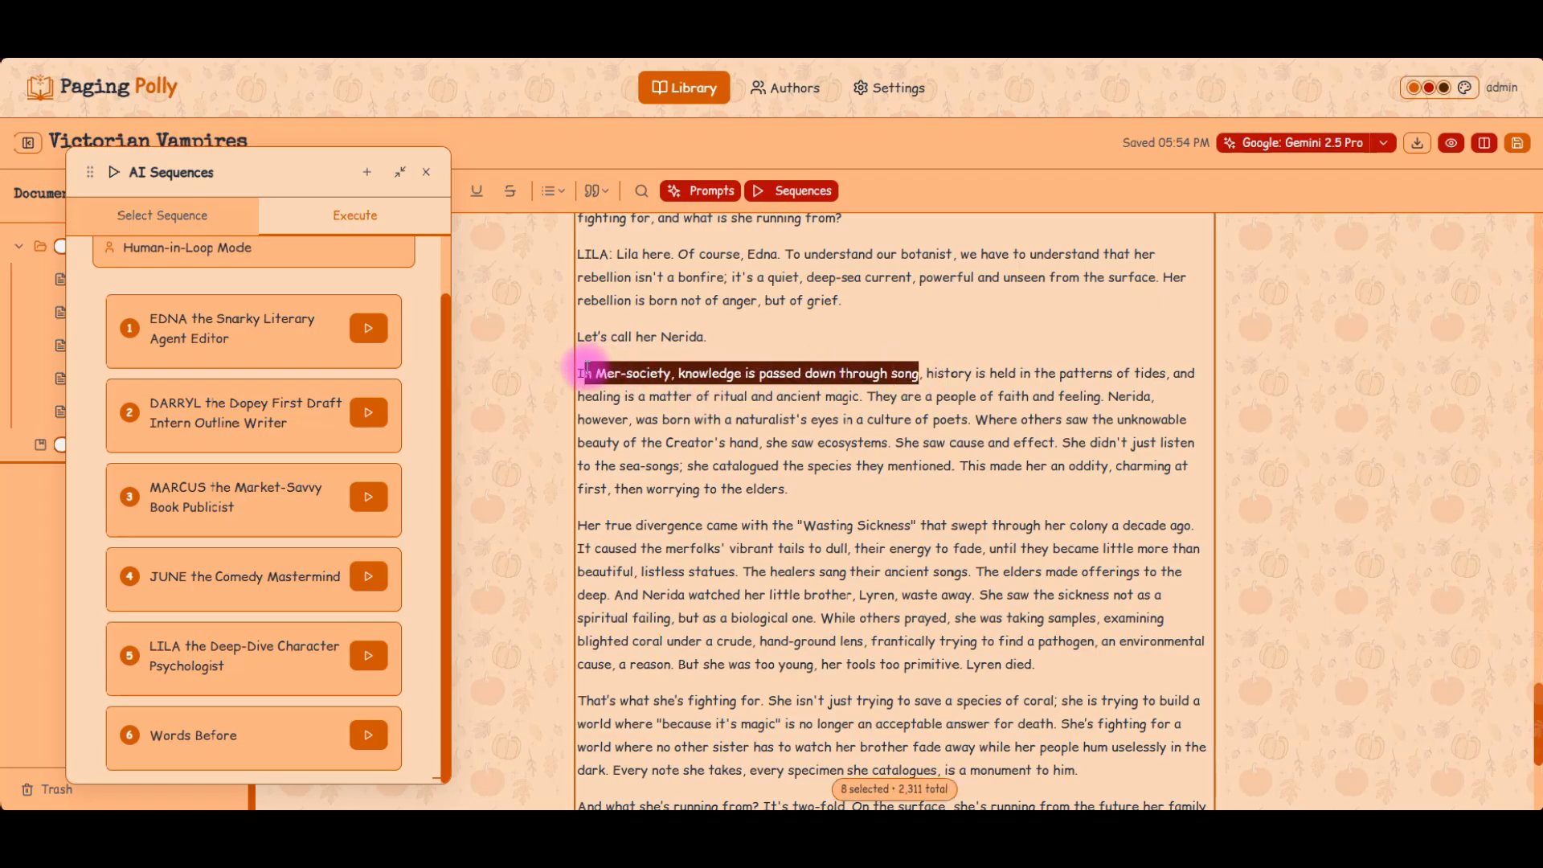
pyautogui.click(961, 411)
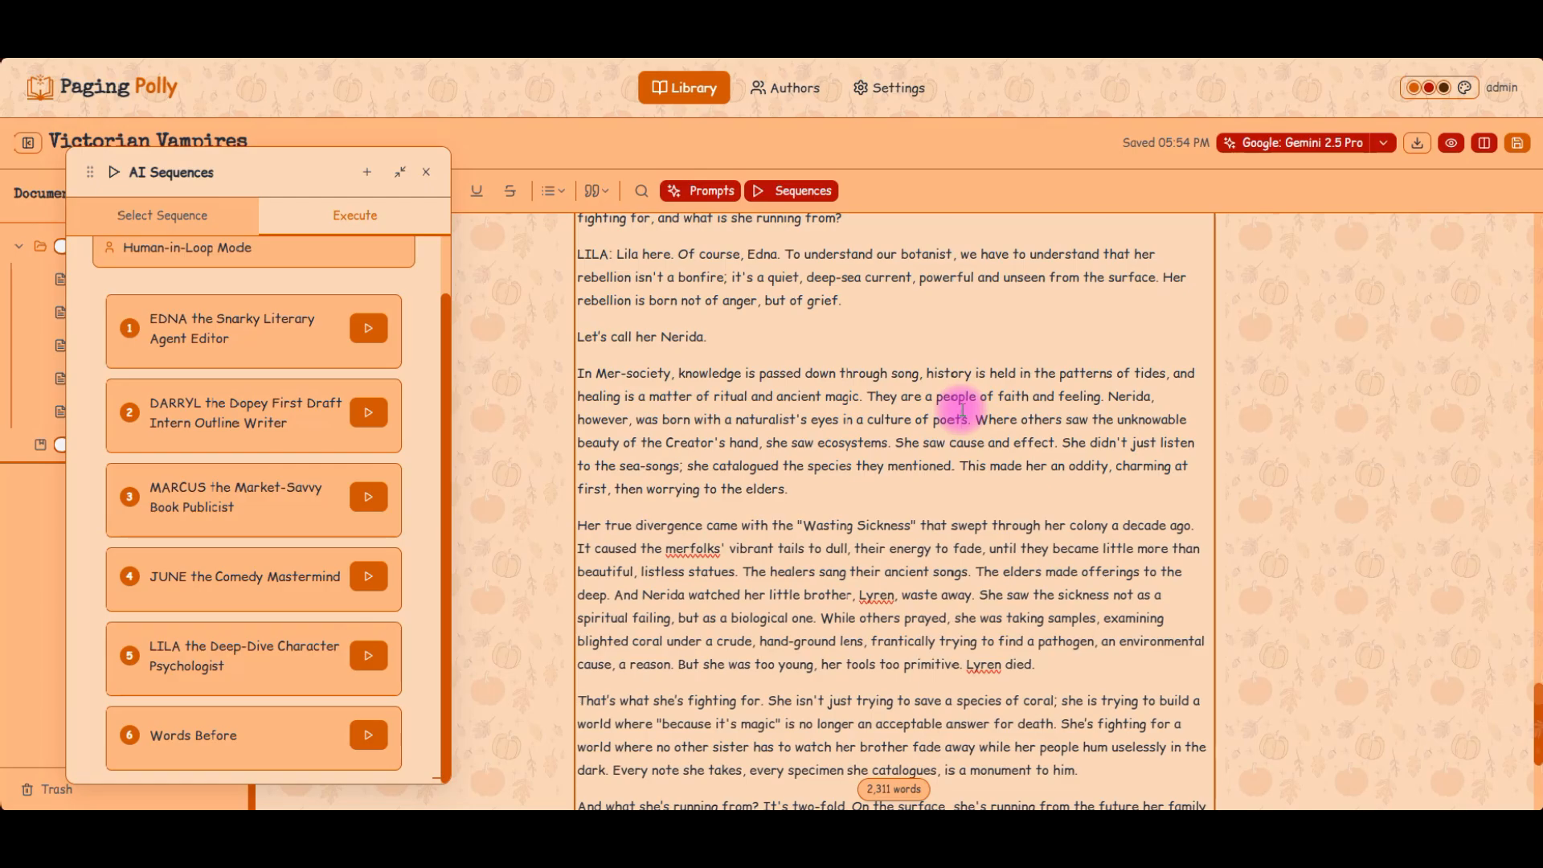
pyautogui.scroll(-2, 962, 411)
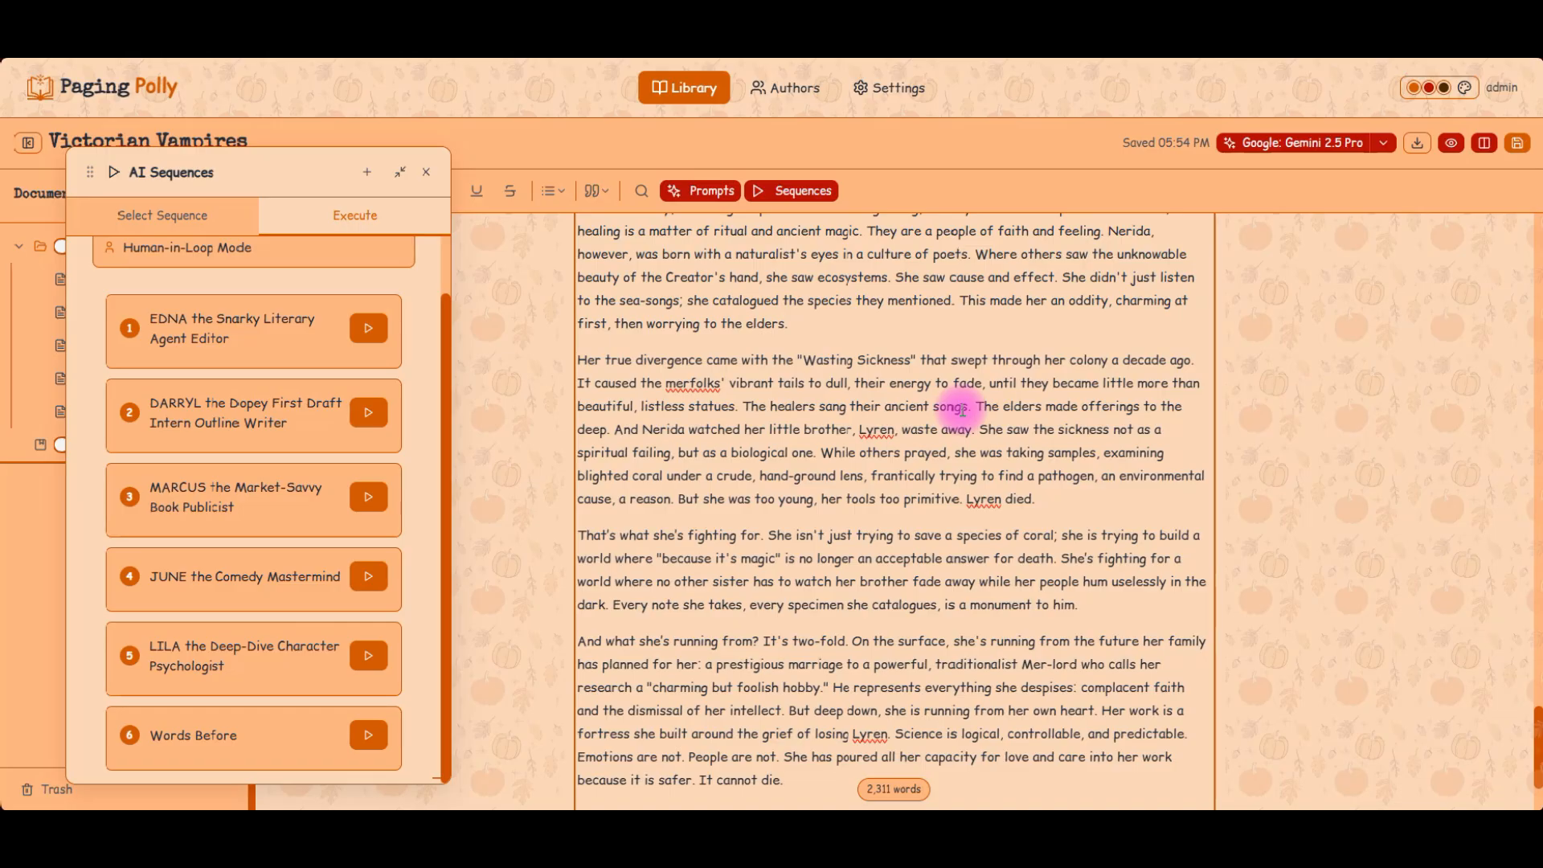
pyautogui.scroll(1, 961, 411)
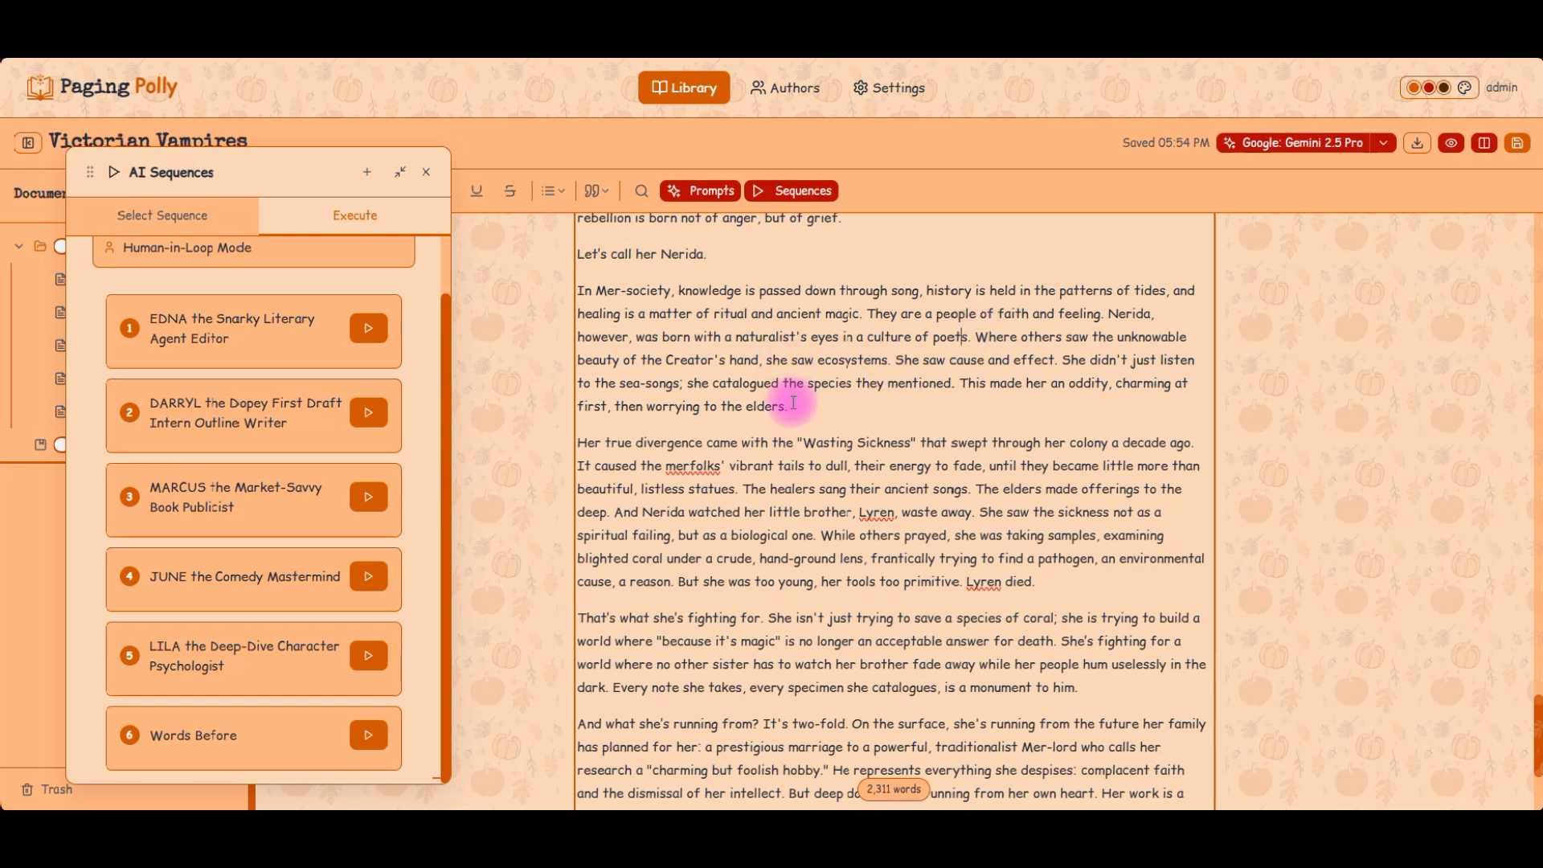
pyautogui.scroll(-1, 794, 402)
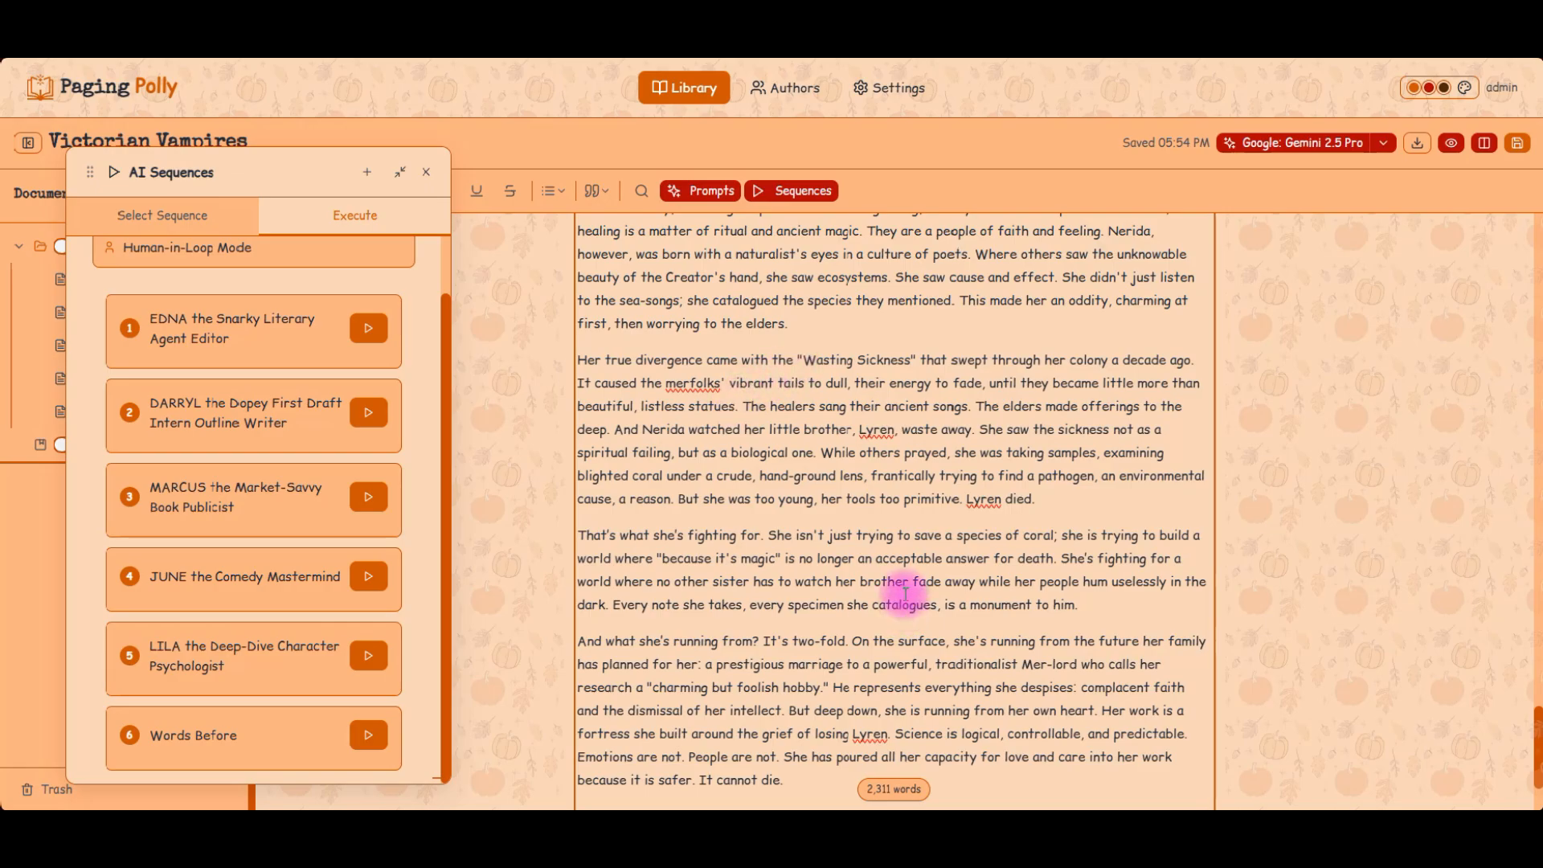
pyautogui.scroll(-2, 896, 562)
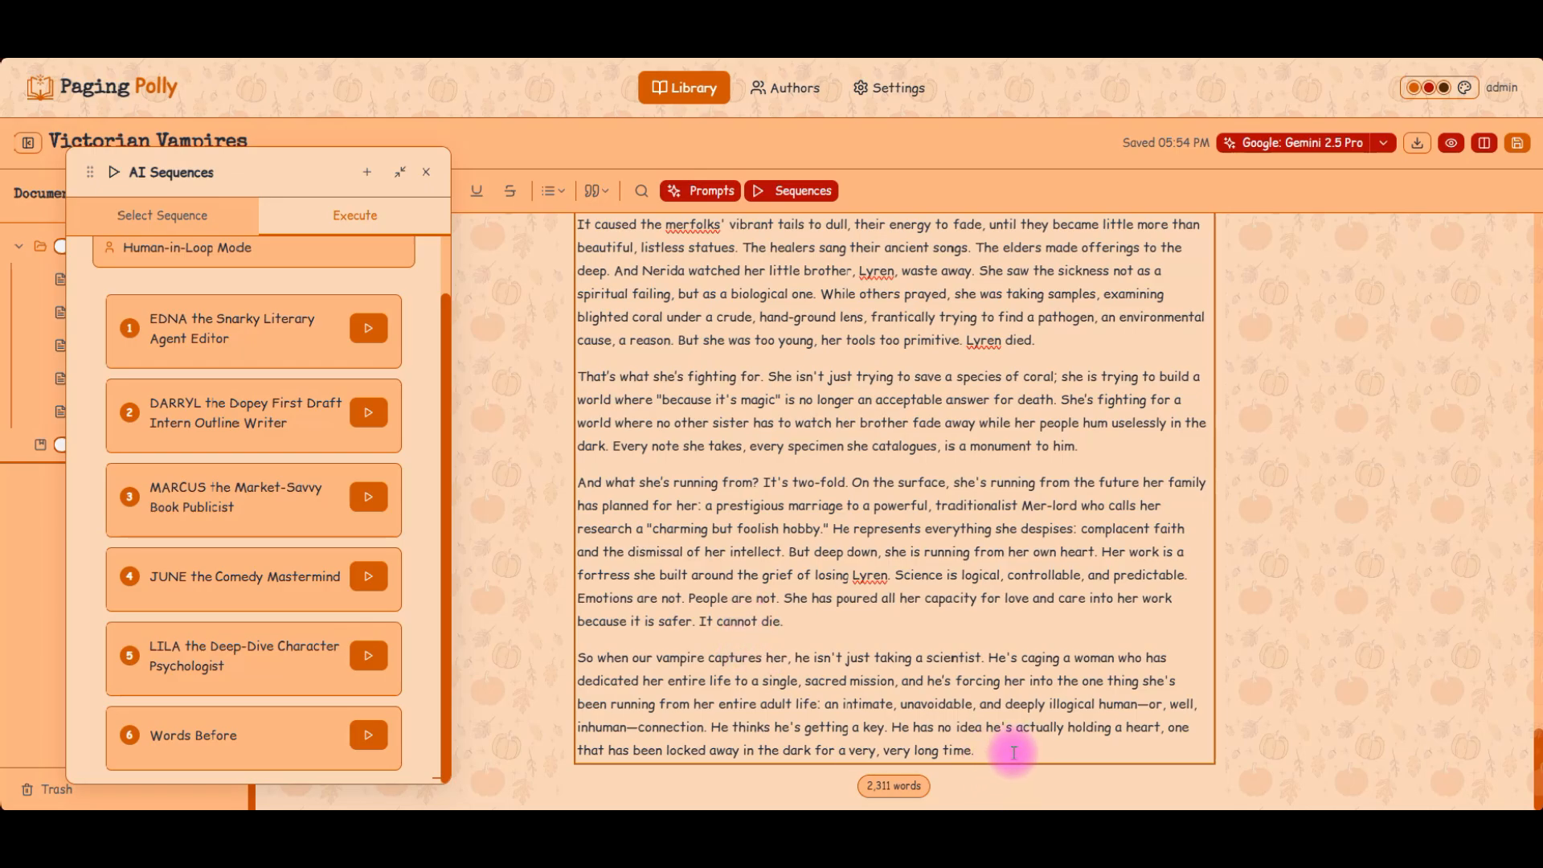
# - Write "Great Lila, what about our vampire what's going with him??" on a new line below LILA's botanist profile
pyautogui.press('Return')
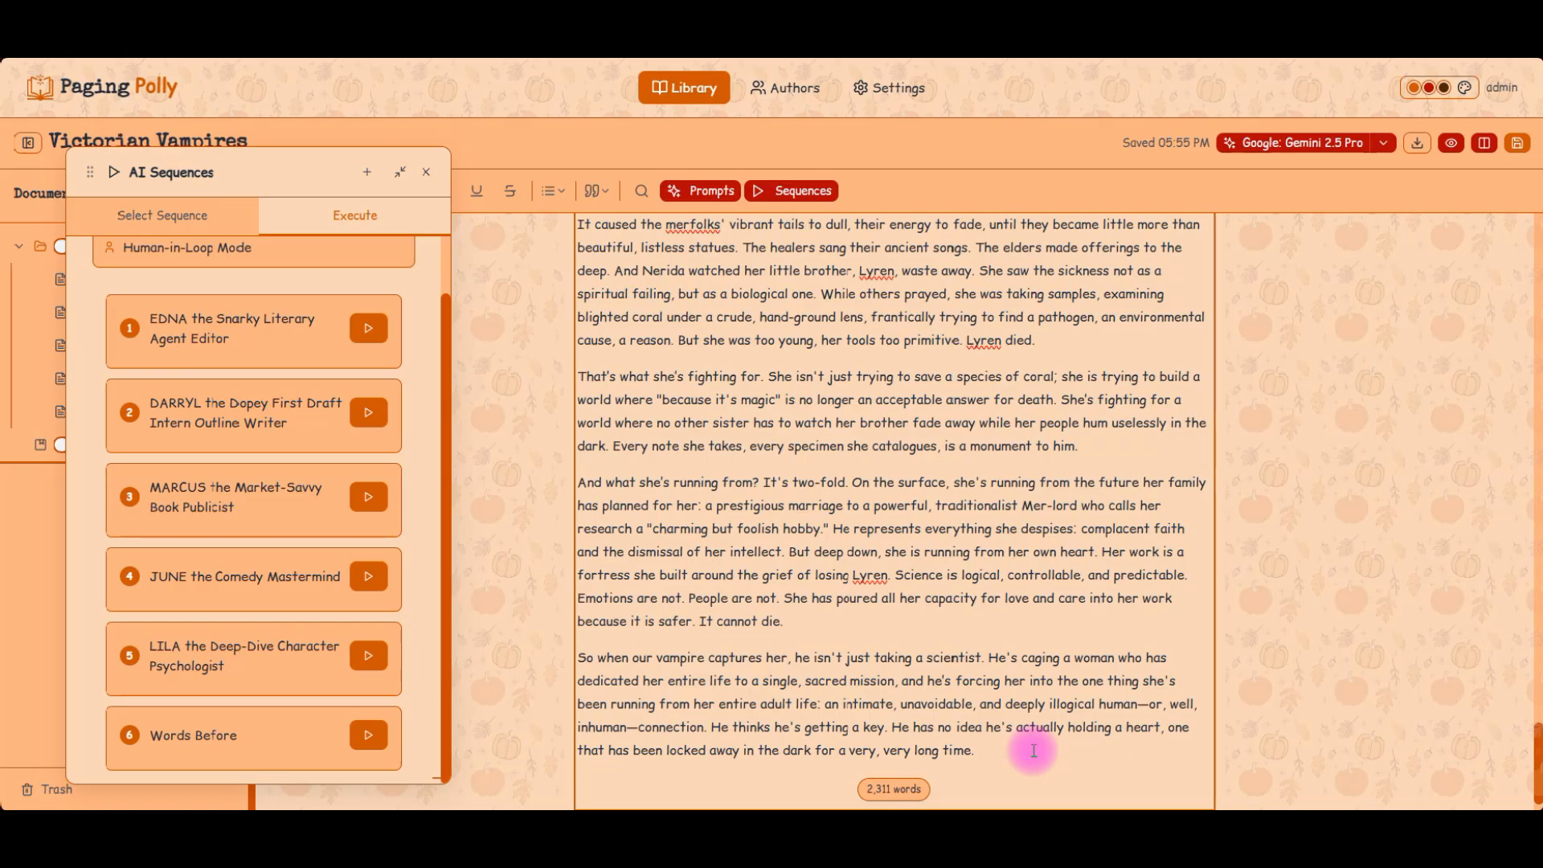
pyautogui.write('Great Lila, what ')
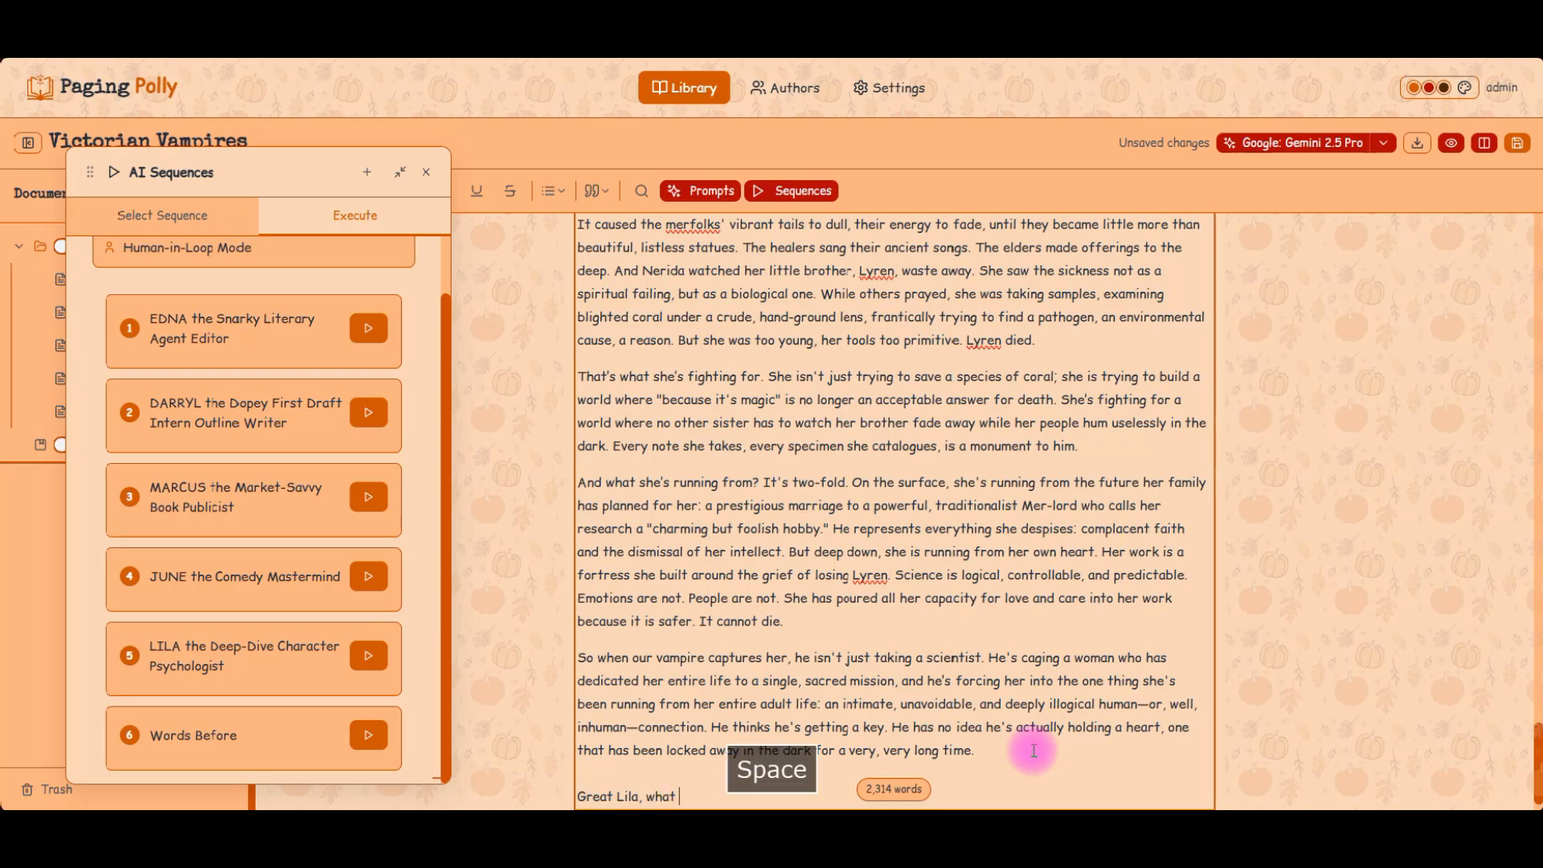
pyautogui.write('about our vamp')
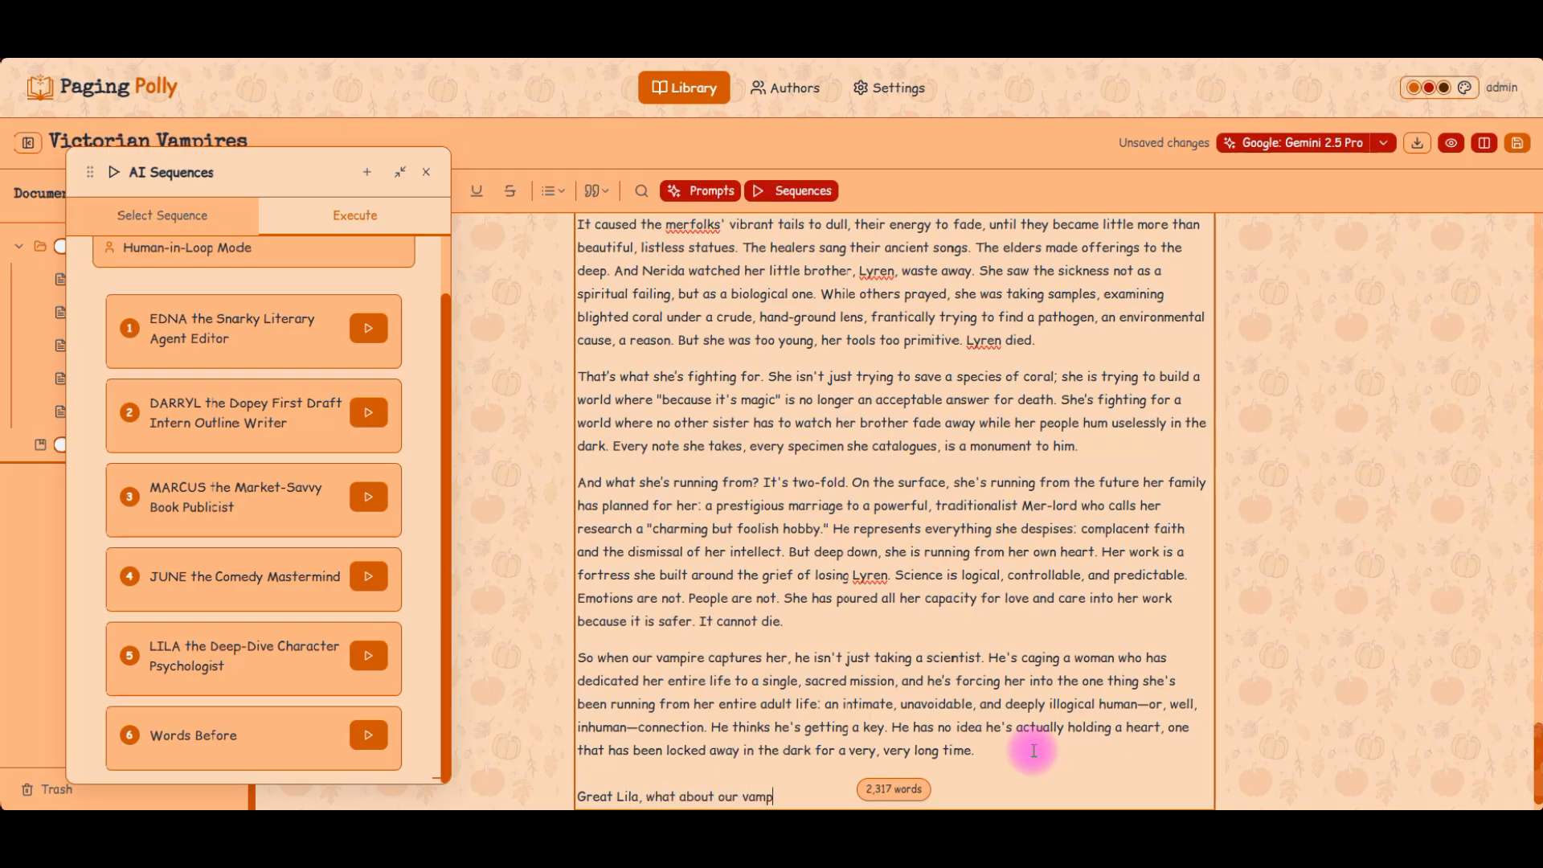
pyautogui.write("ire whot's going on w")
pyautogui.write('ith him??')
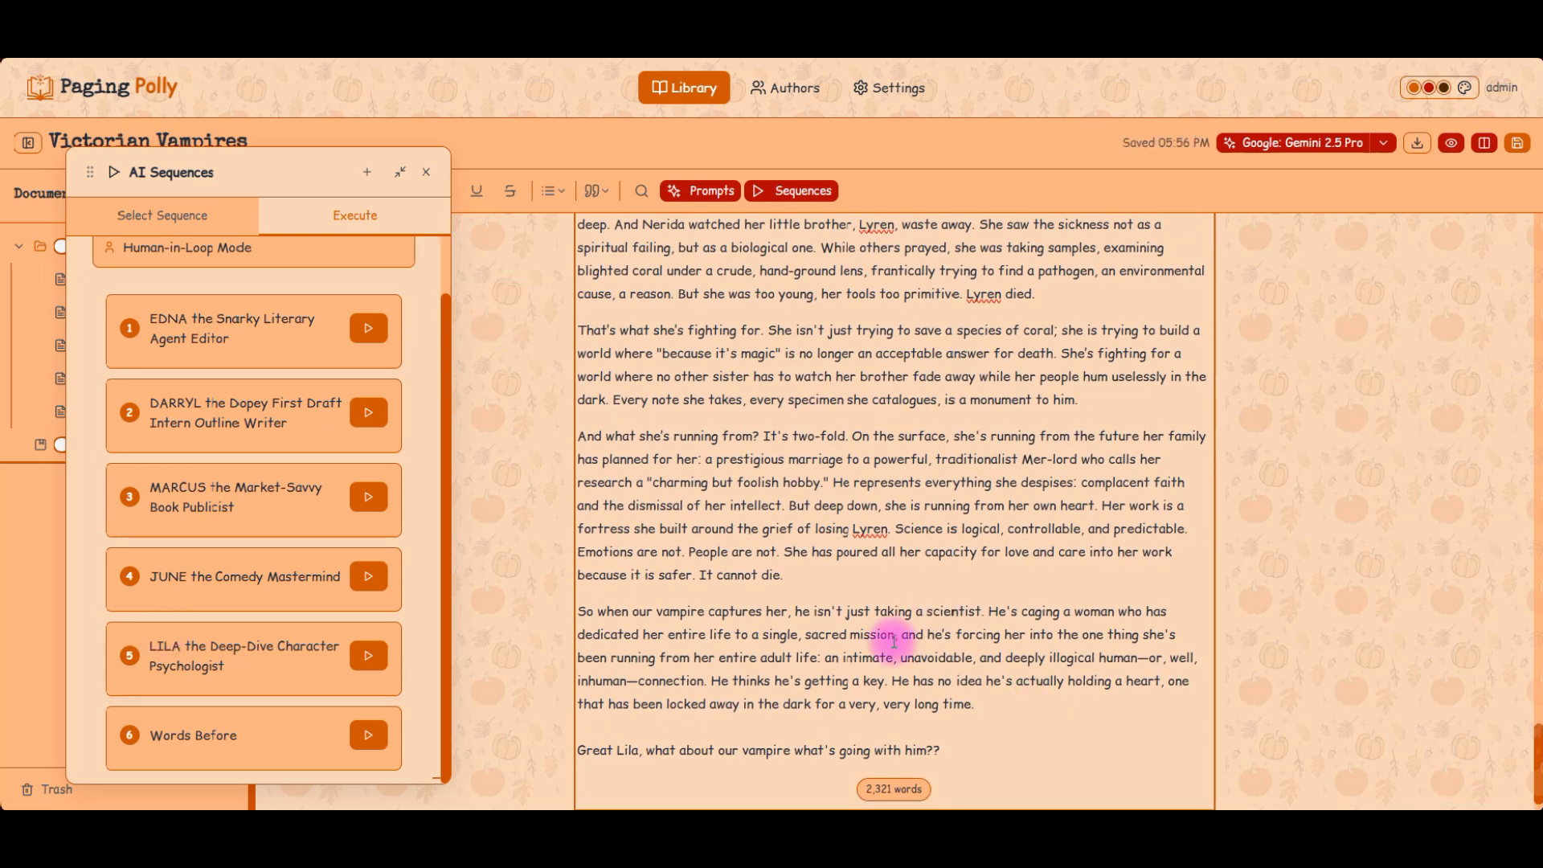
# - Run the LILA the Deep-Dive Character Psychologist step on a new line below the vampire question and approve the generated text
pyautogui.scroll(-2, 890, 643)
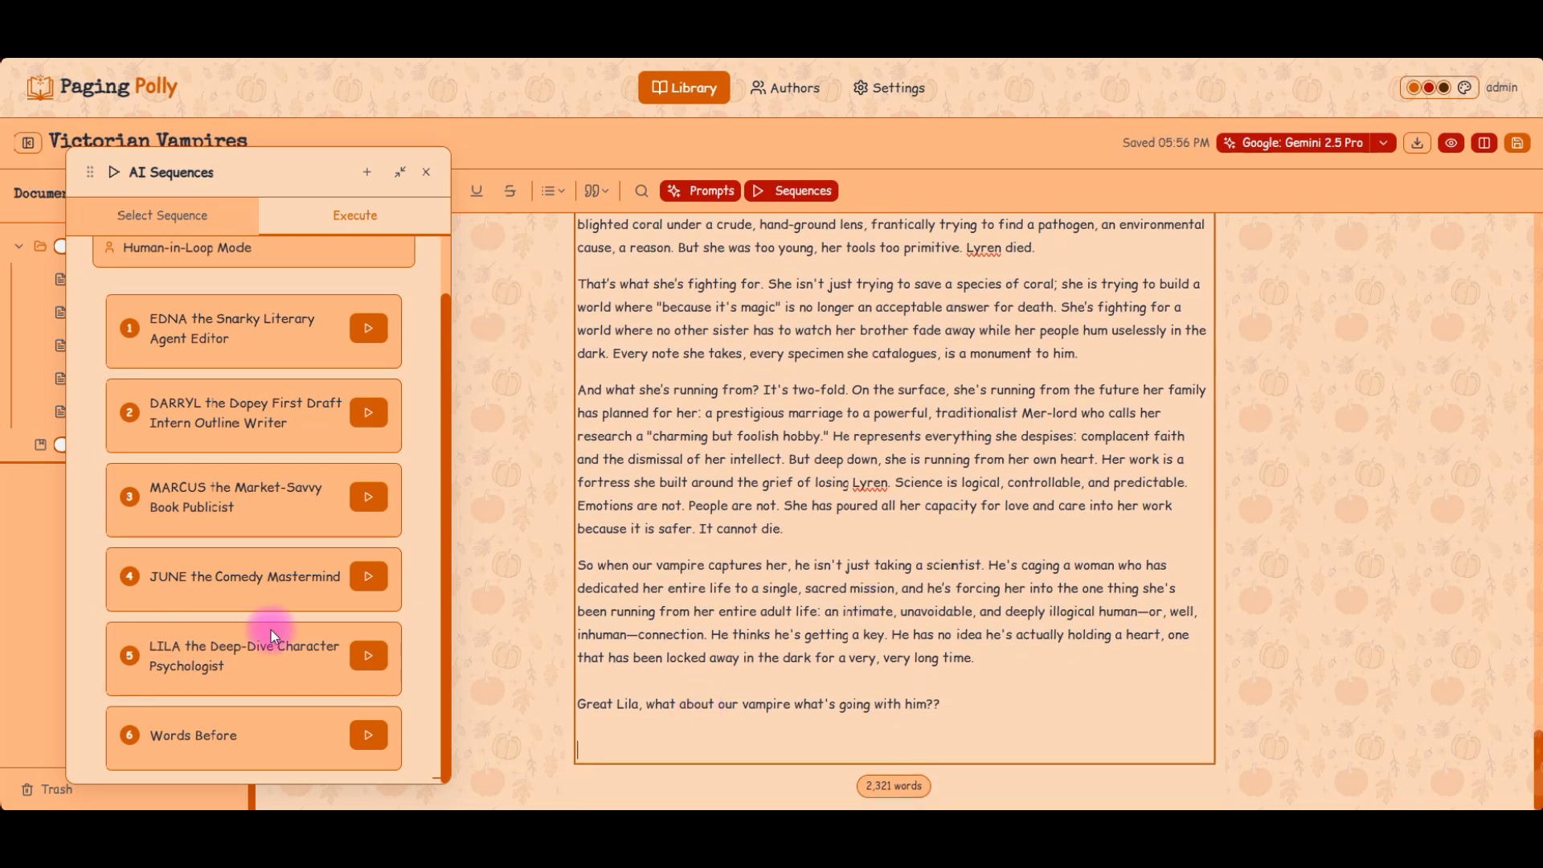
pyautogui.click(368, 655)
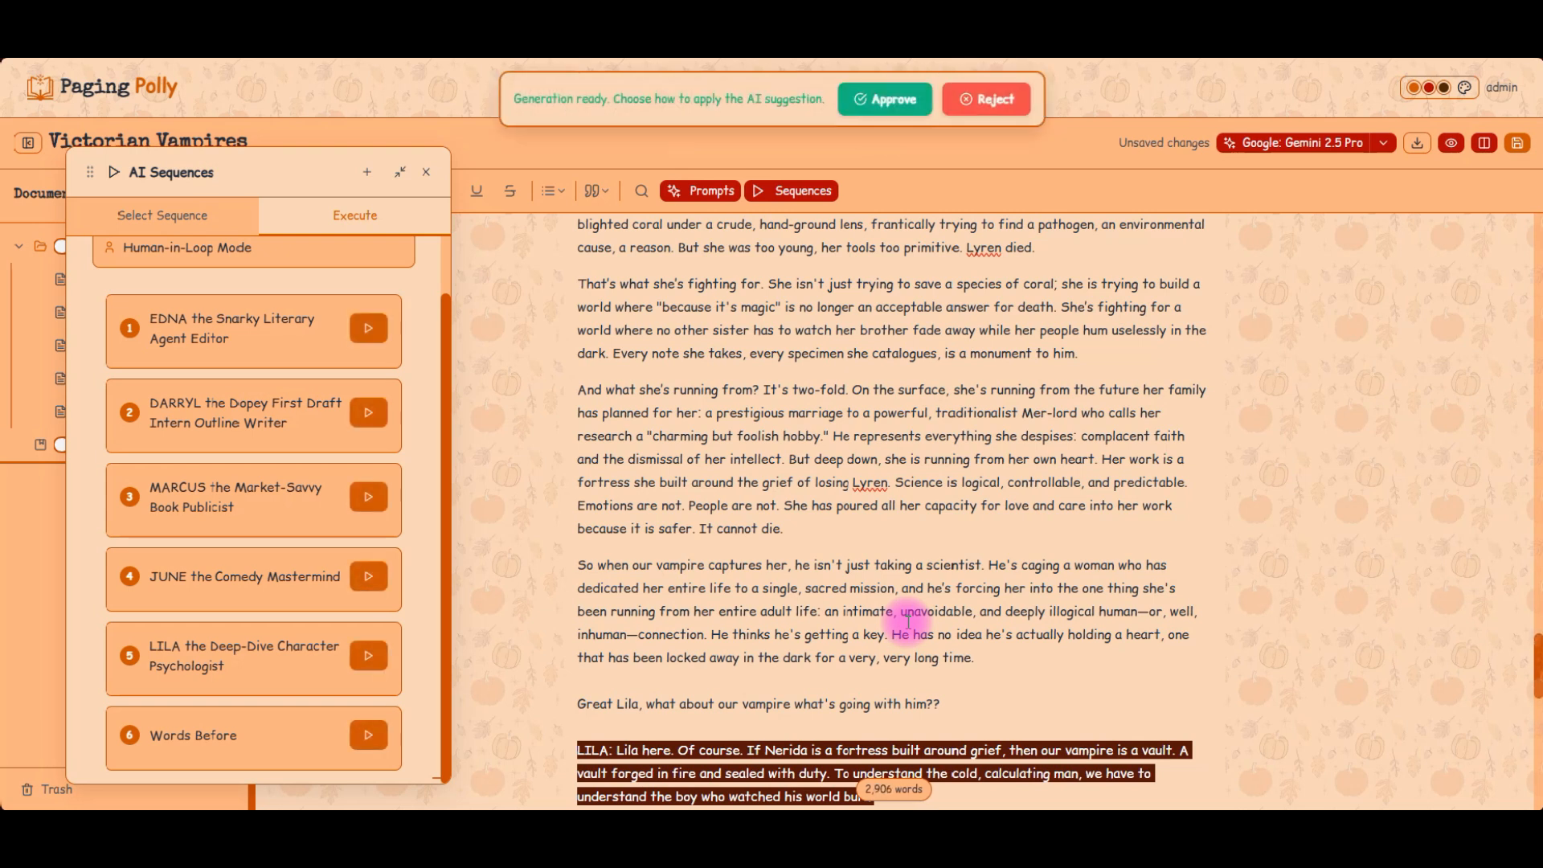
pyautogui.click(885, 99)
# - Read LILA's deep dive on the vampire, from his name and family history to his dynamic with Nerida
pyautogui.scroll(-5, 854, 632)
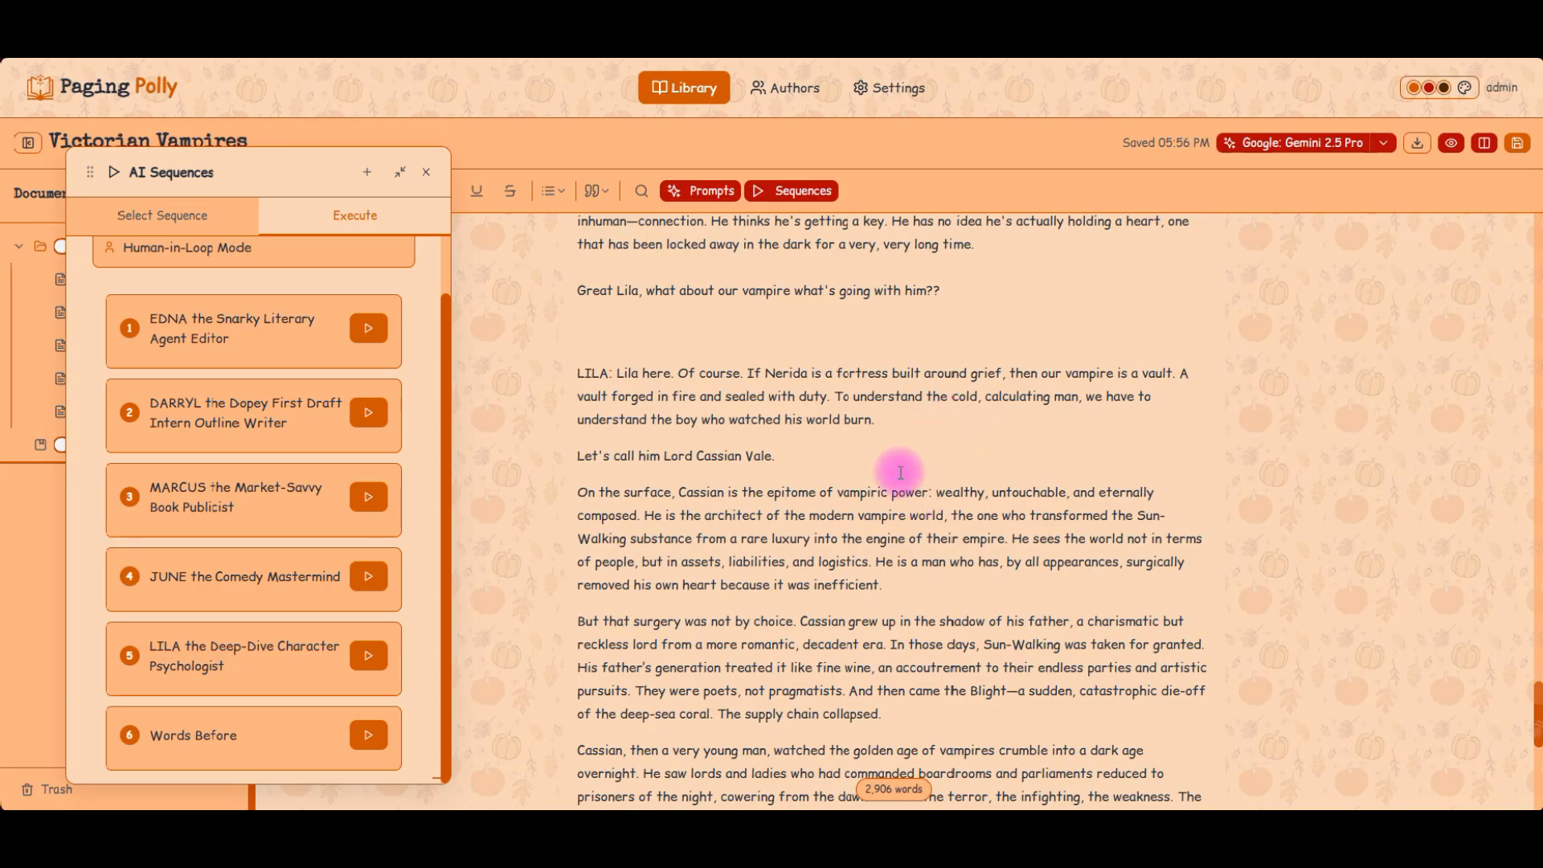
pyautogui.moveTo(697, 456)
pyautogui.mouseDown()
pyautogui.moveTo(778, 455)
pyautogui.moveTo(779, 421)
pyautogui.moveTo(756, 458)
pyautogui.mouseUp()
pyautogui.click(790, 658)
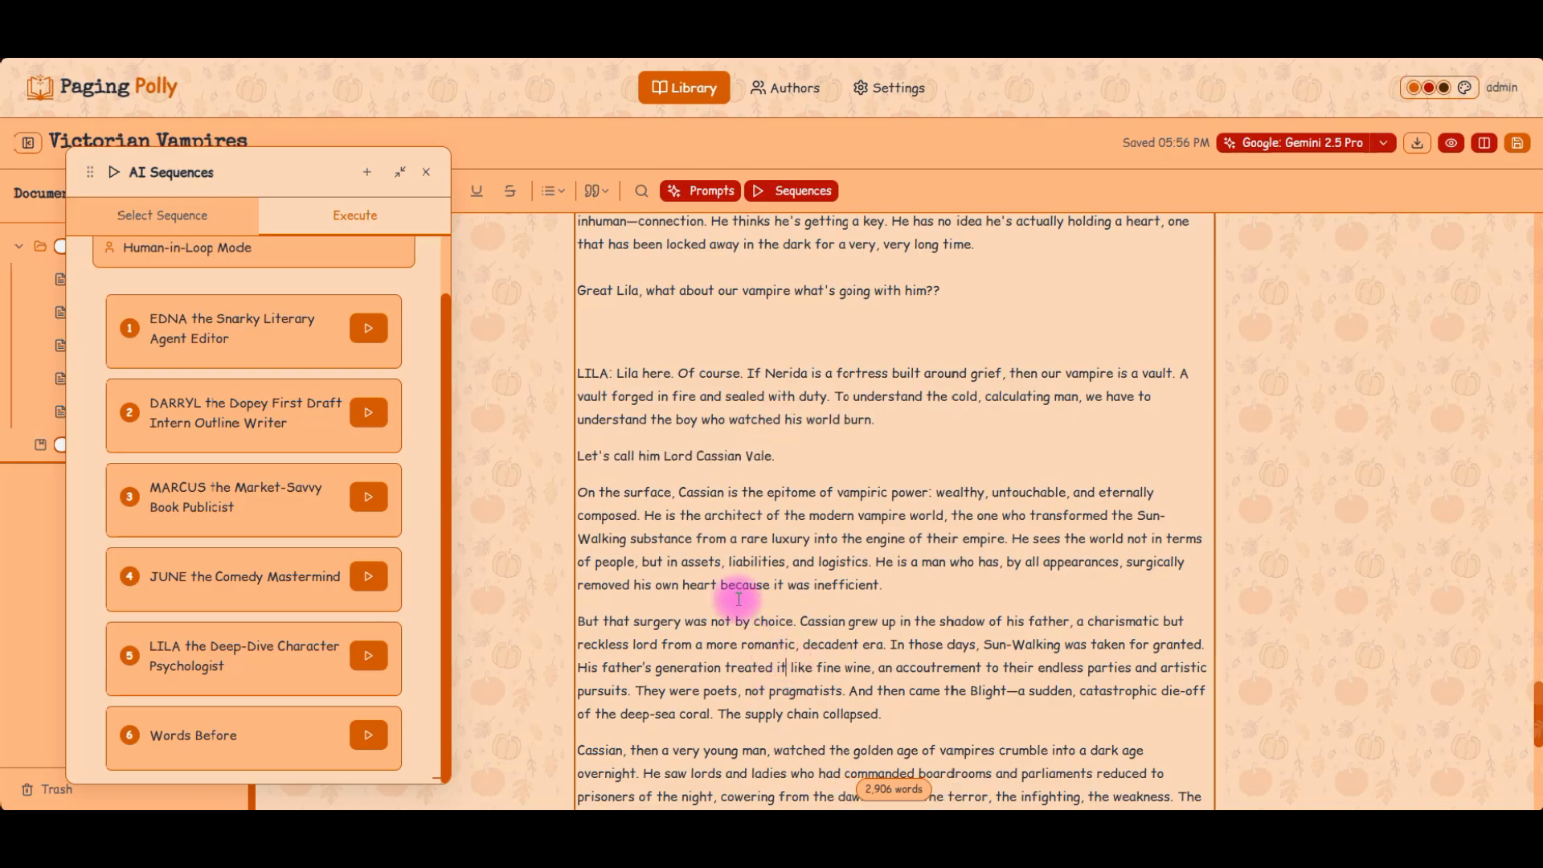
pyautogui.scroll(-1, 732, 582)
pyautogui.scroll(-2, 733, 582)
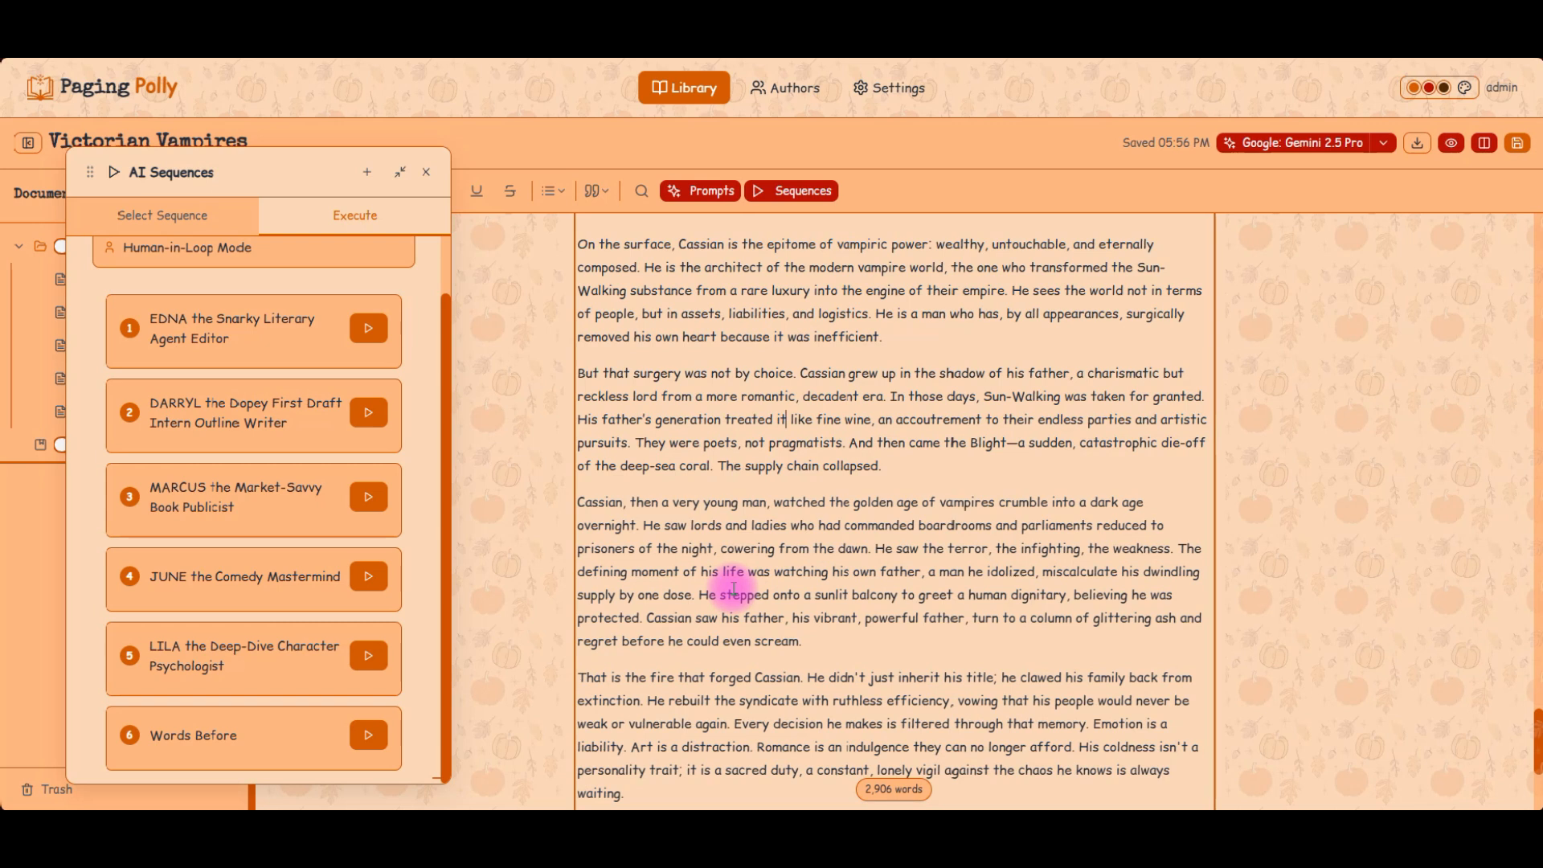
pyautogui.scroll(1, 733, 588)
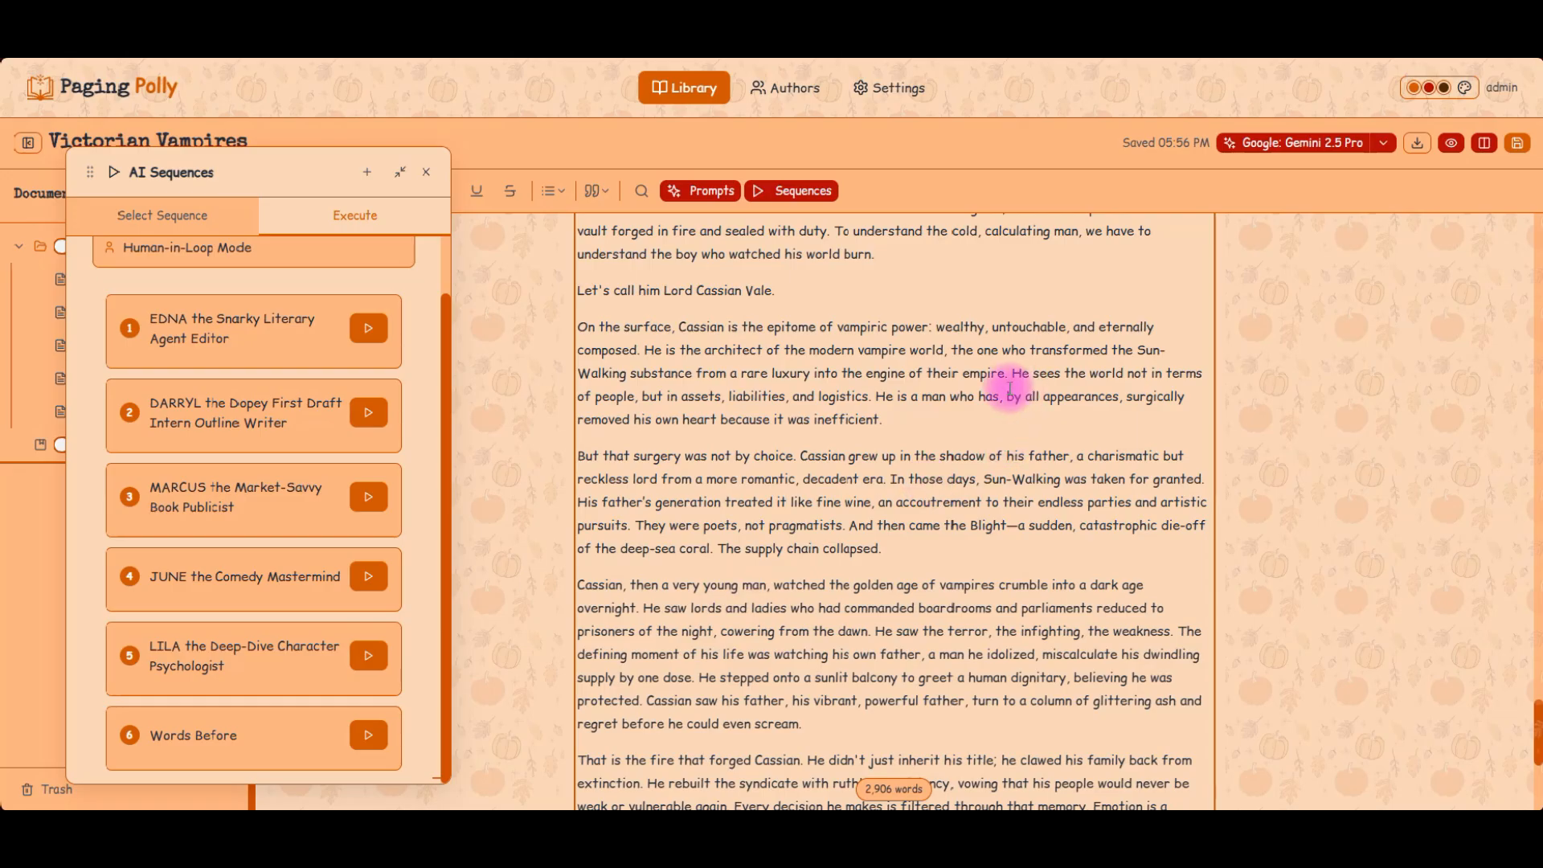
pyautogui.scroll(-3, 995, 444)
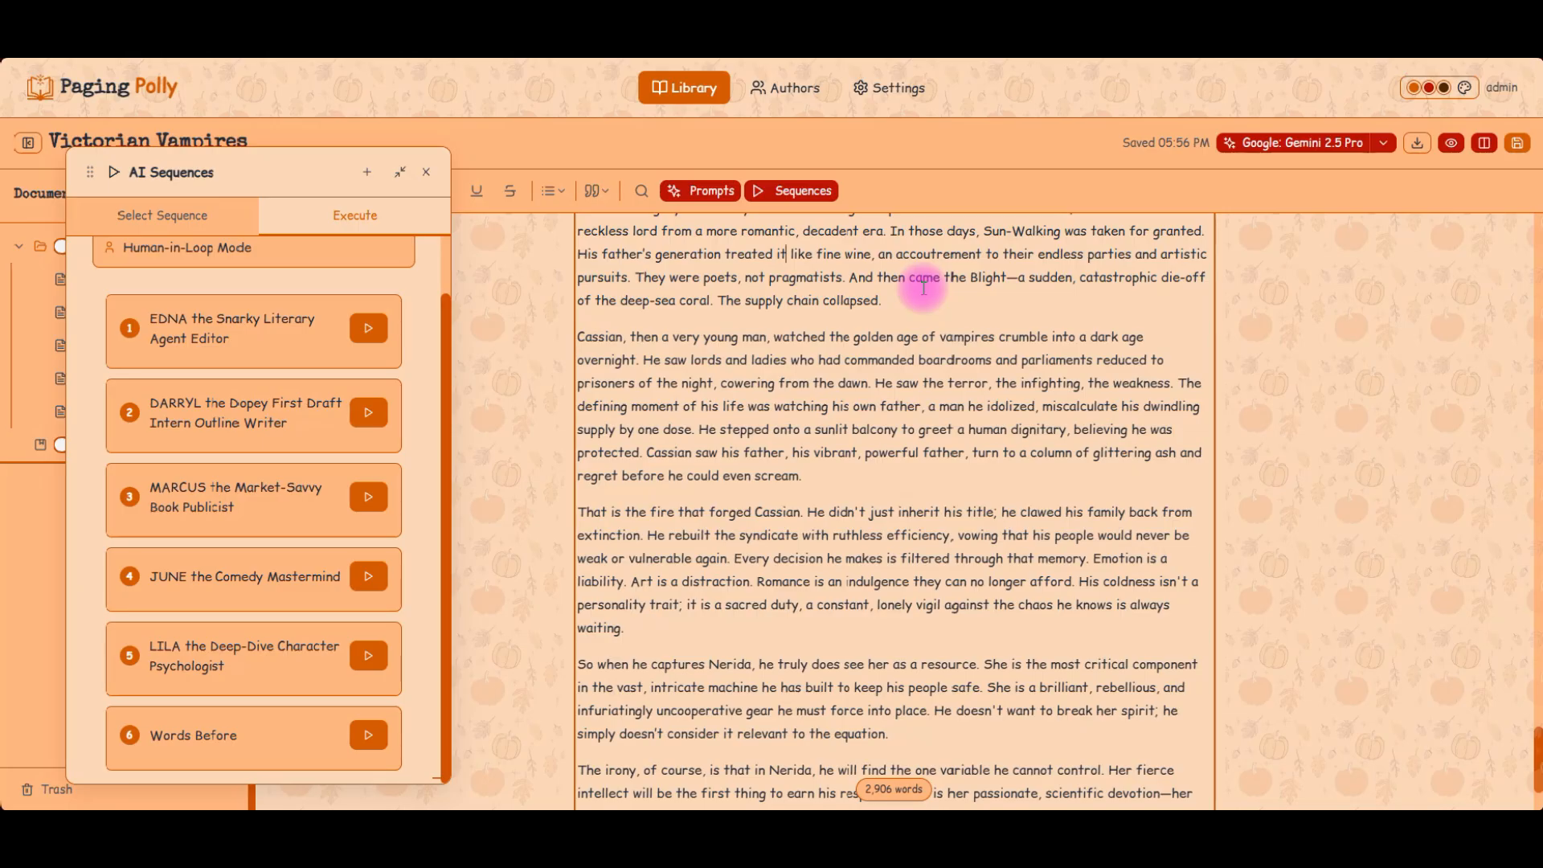
pyautogui.scroll(-2, 946, 500)
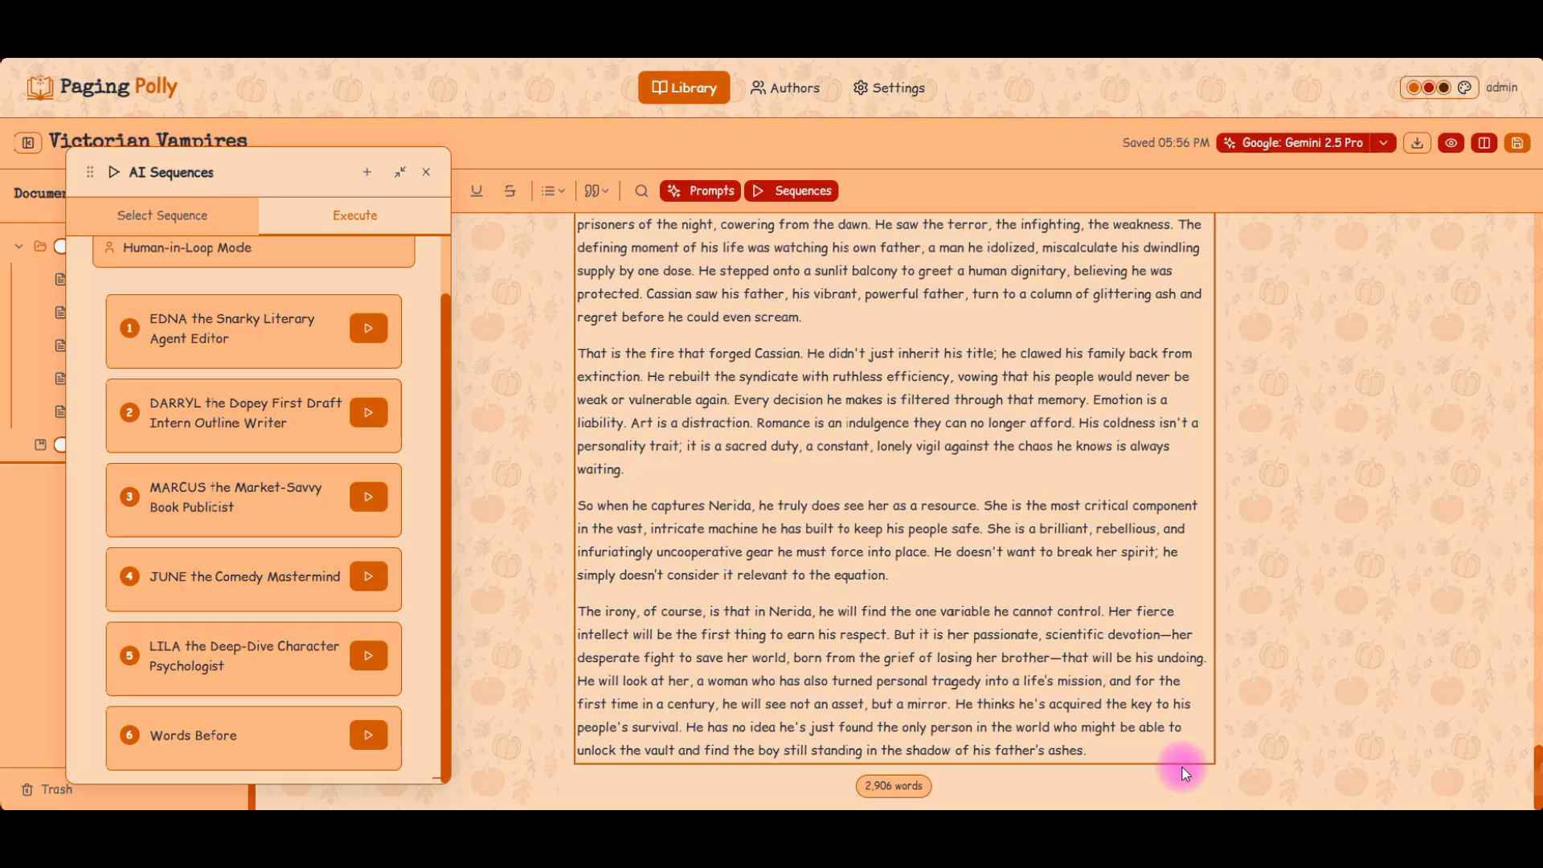
# - Below LILA's vampire profile, write "This is all great, let's talk to June, how can we keep the heart of these character but have each be"
pyautogui.click(1149, 744)
pyautogui.press('Return')
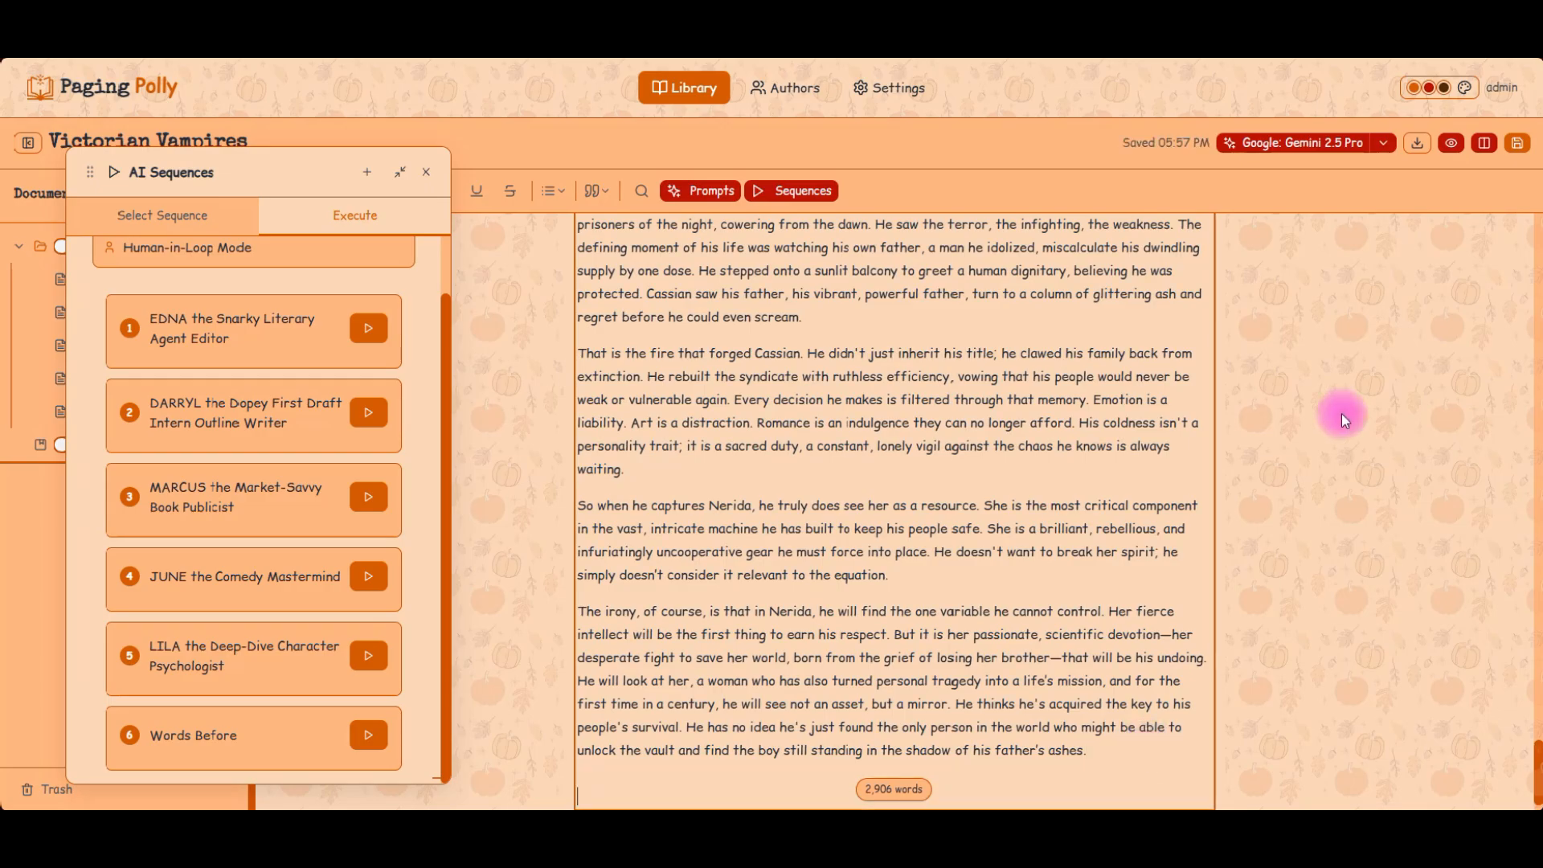
pyautogui.write('This is all great')
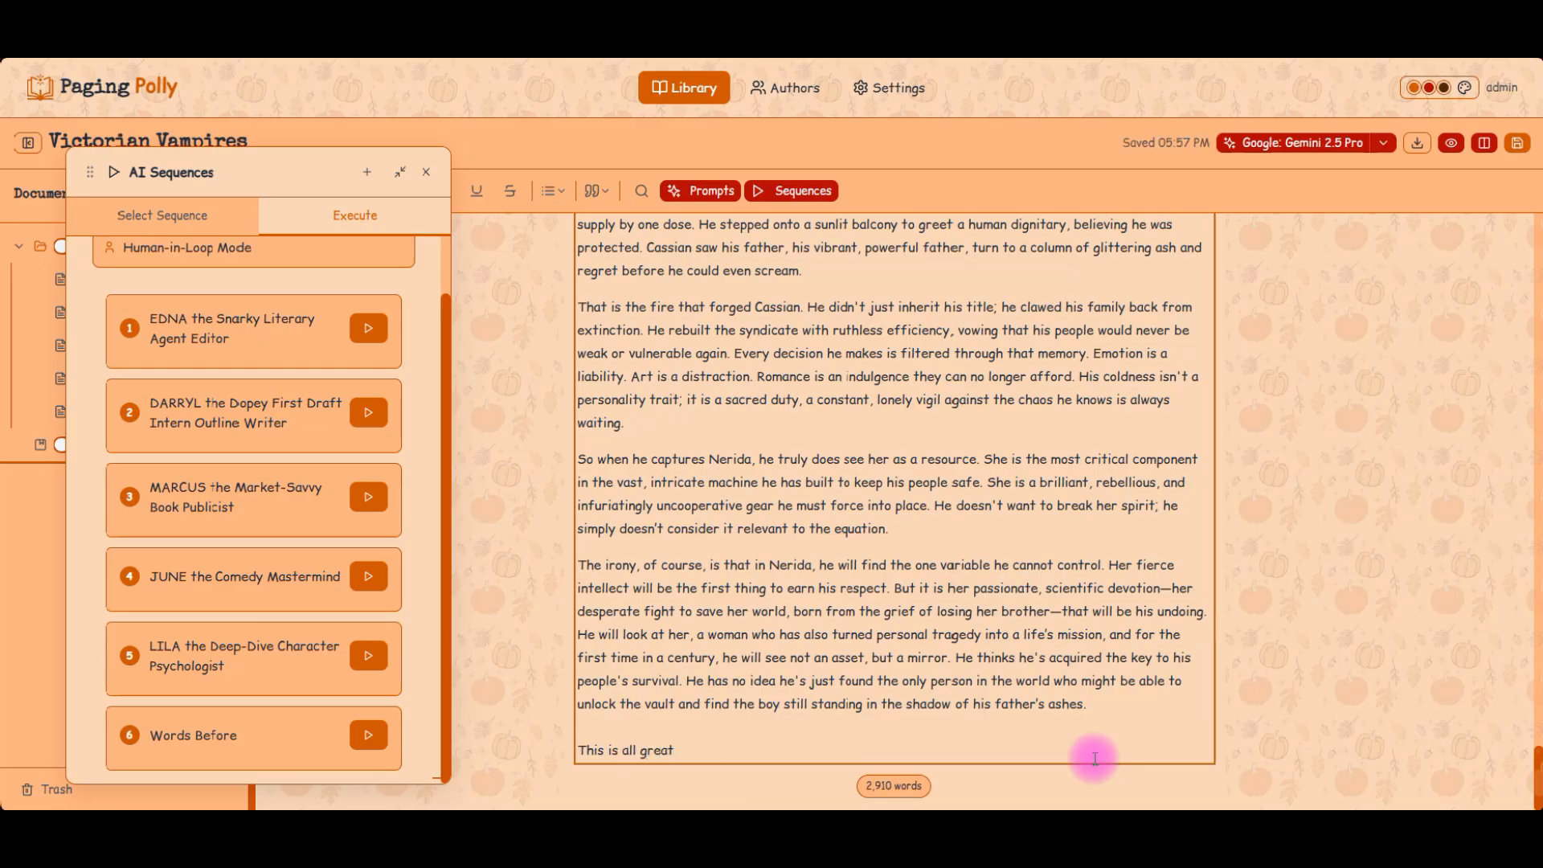
pyautogui.write(", let's talk to")
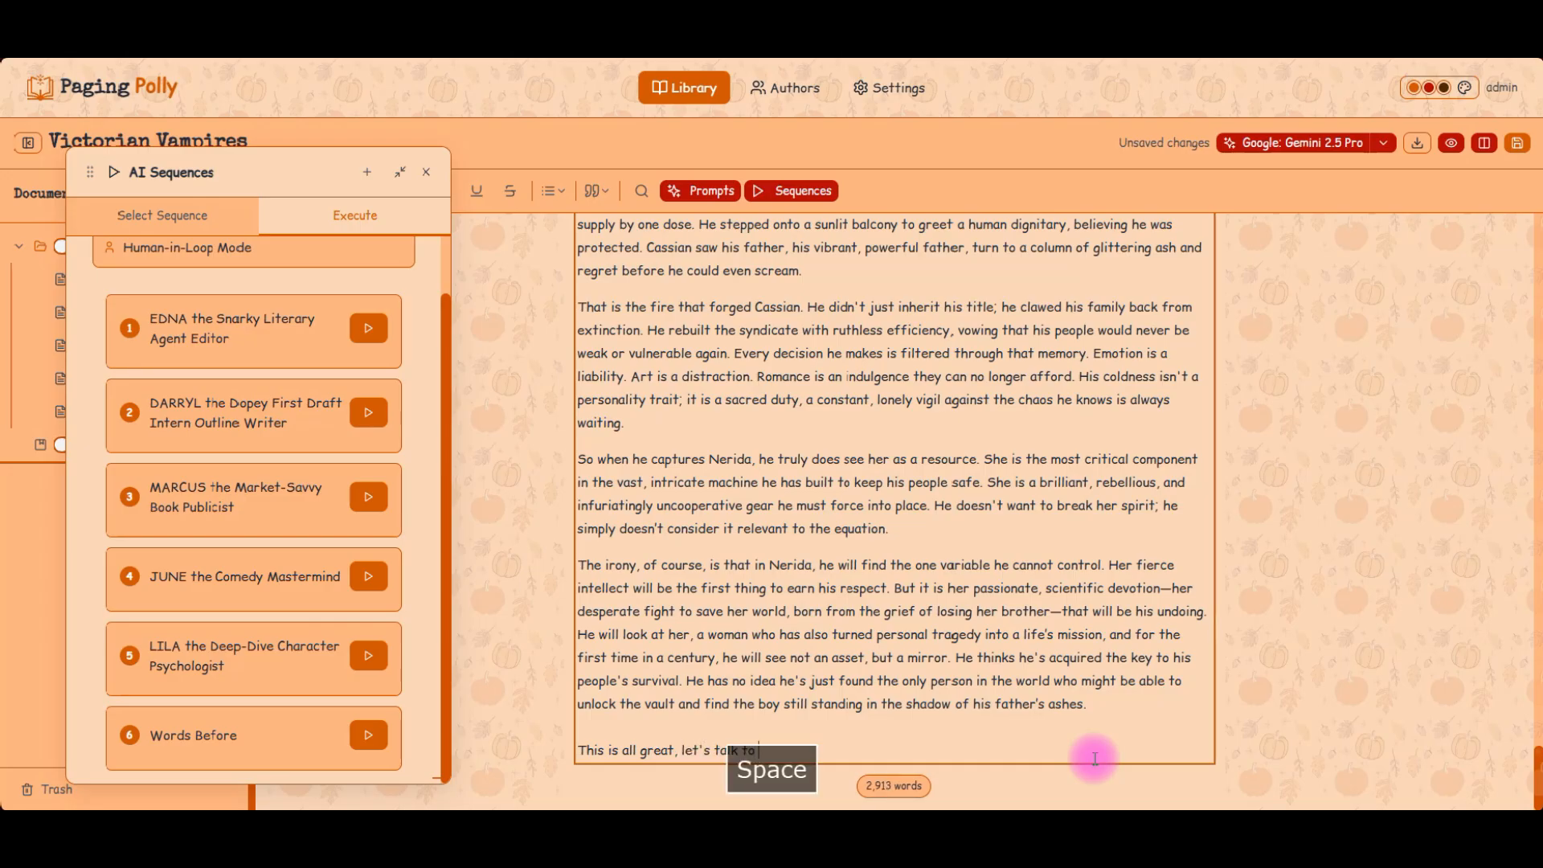
pyautogui.write(' June, how can we keep th')
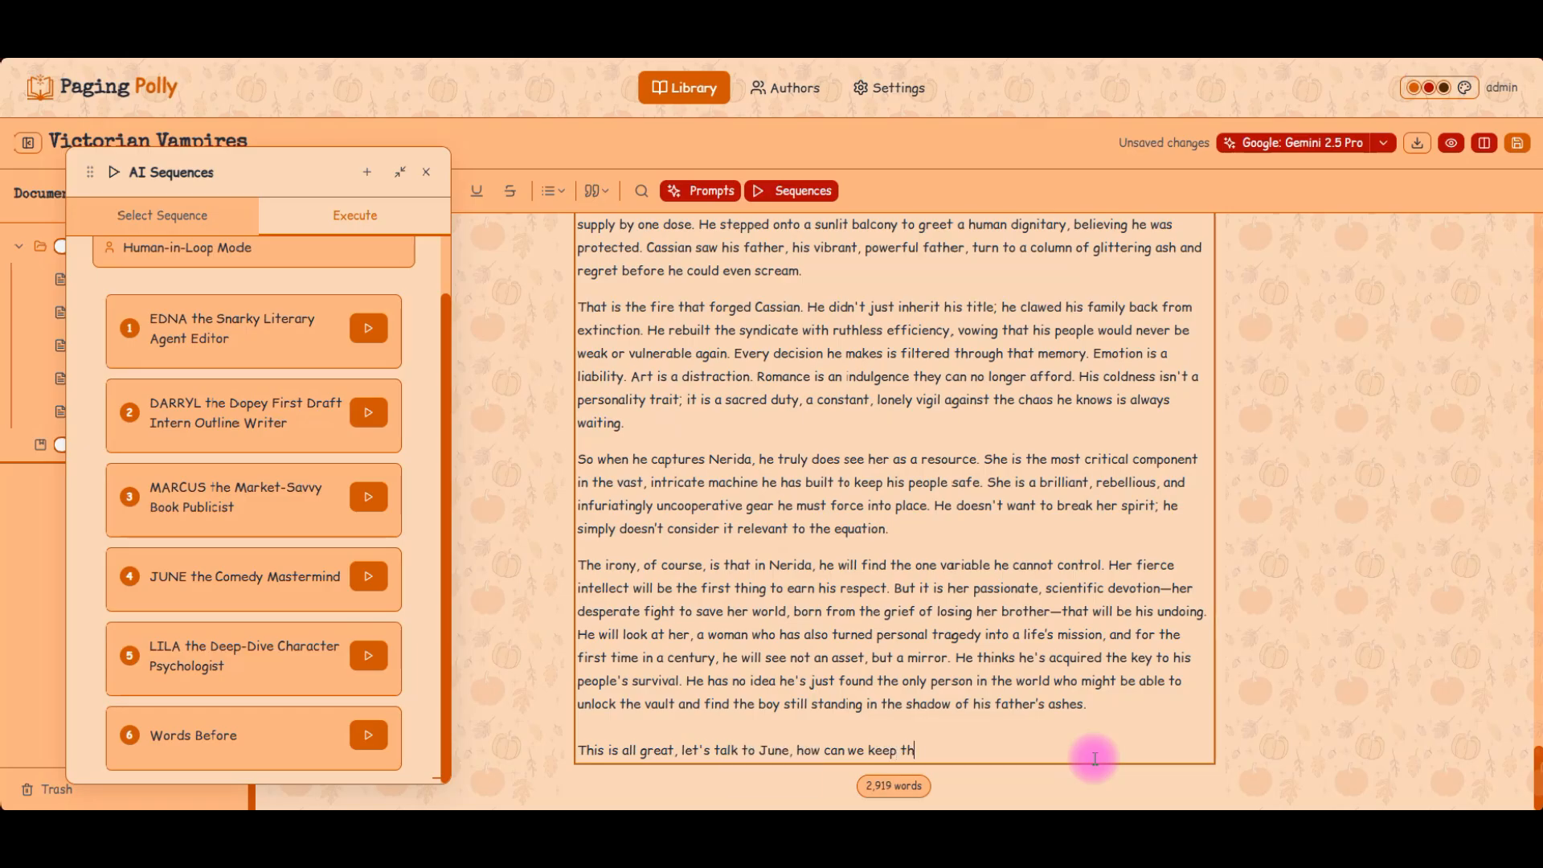
pyautogui.write('e heart of these character bu')
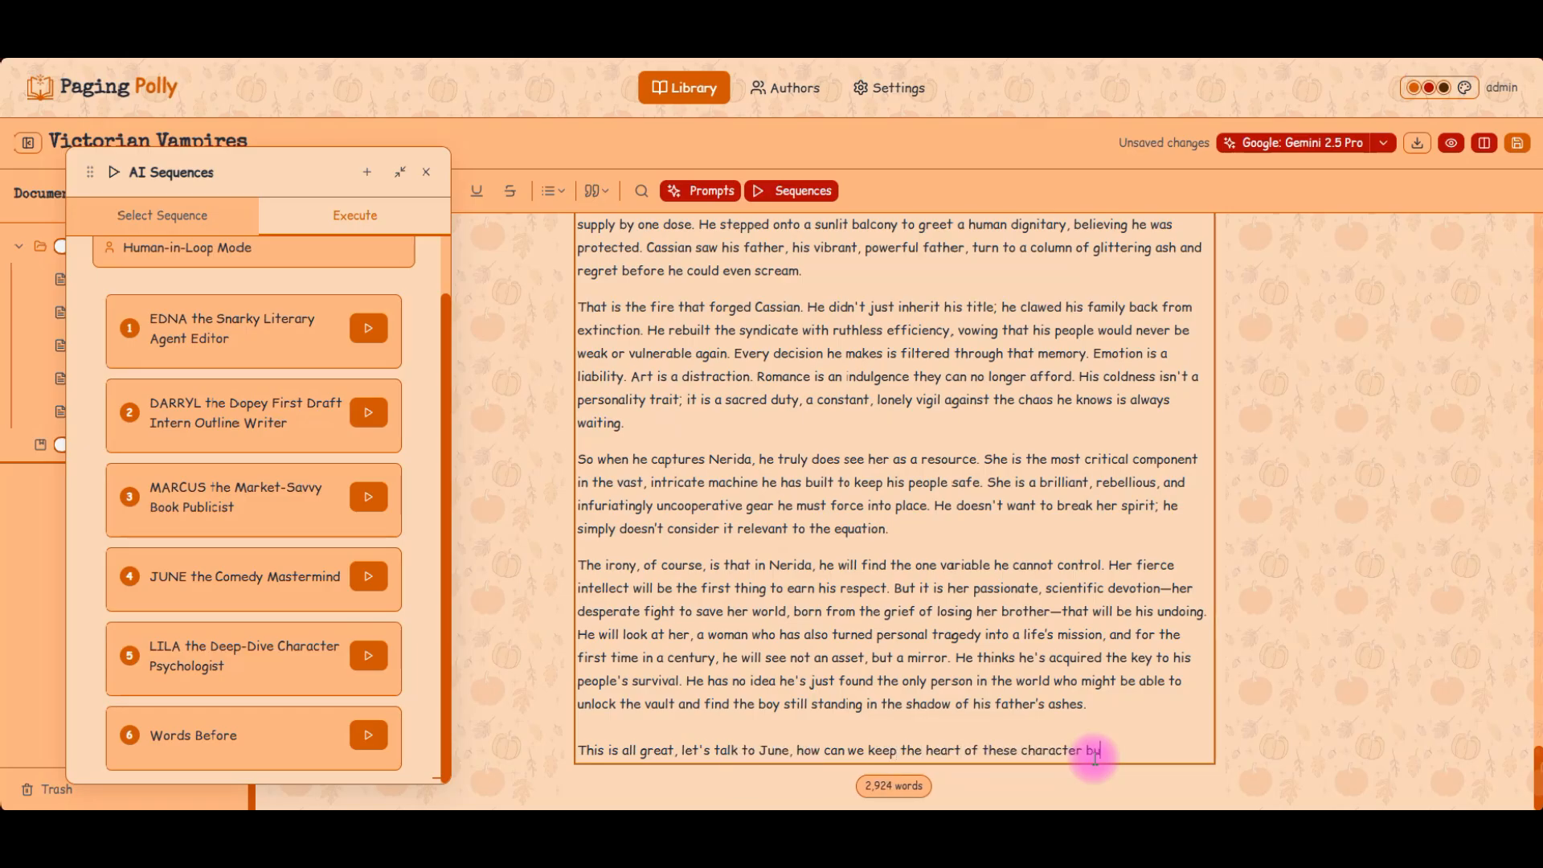
pyautogui.write('t have each be ')
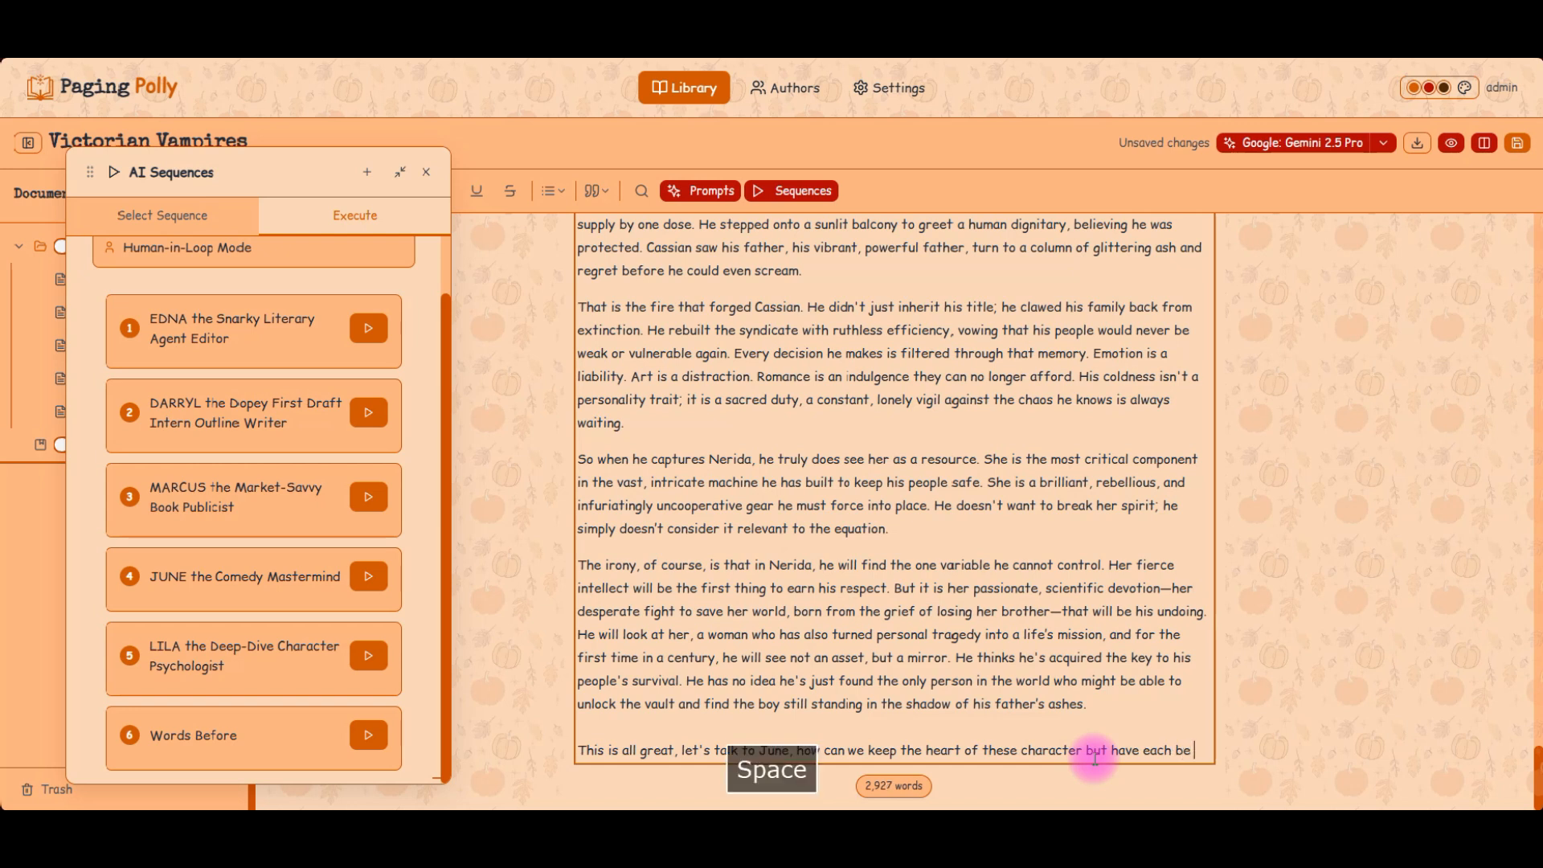
# - Continue the reply with "snarky and sharp witted and introduce a little comedy to the situation without getting silly."
pyautogui.write('snarky and ')
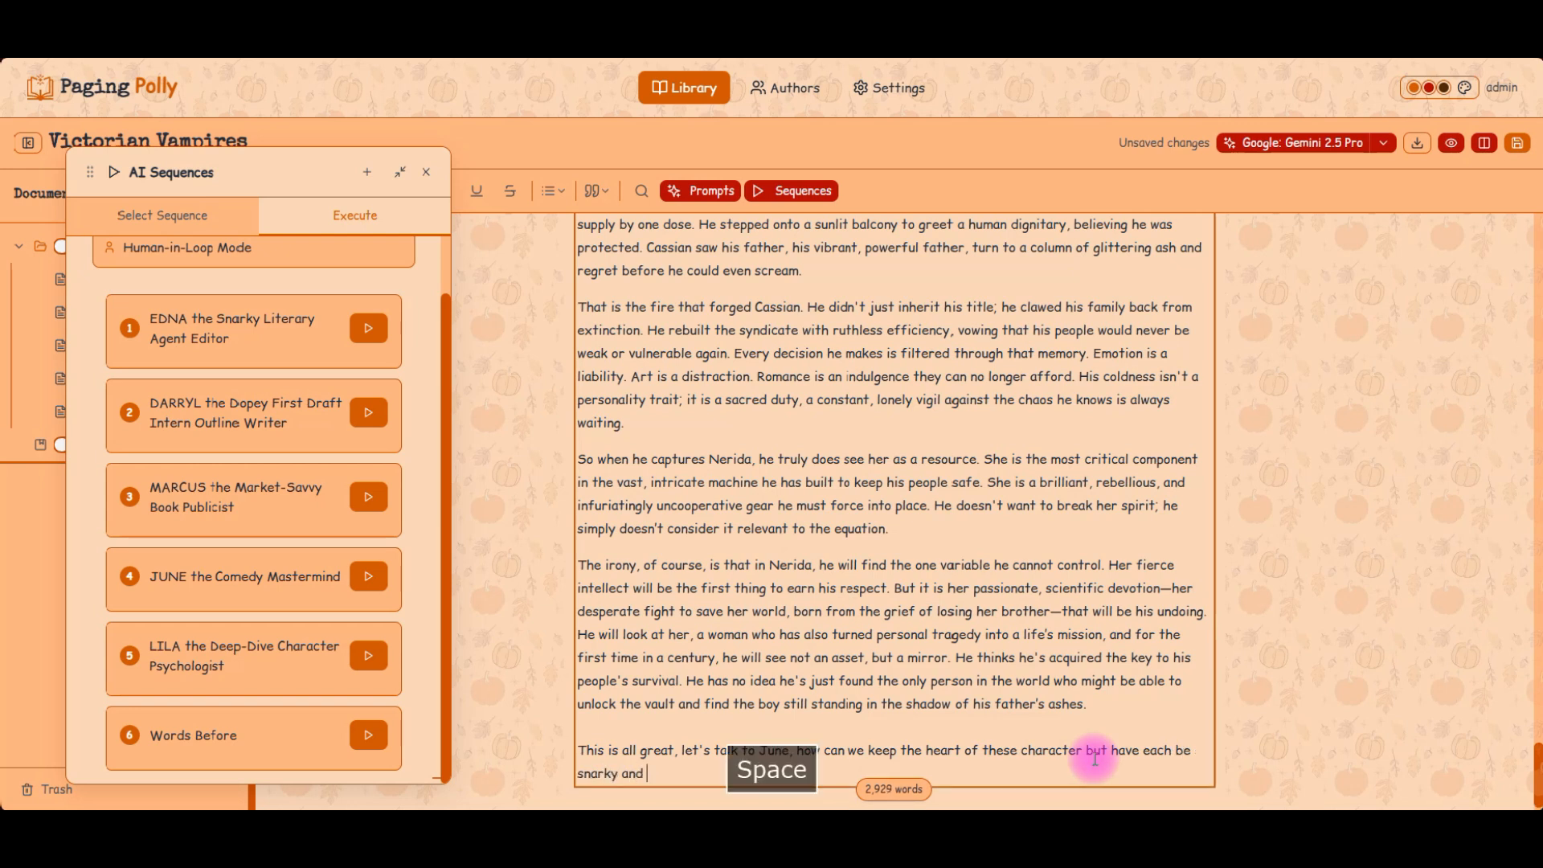
pyautogui.write('sho')
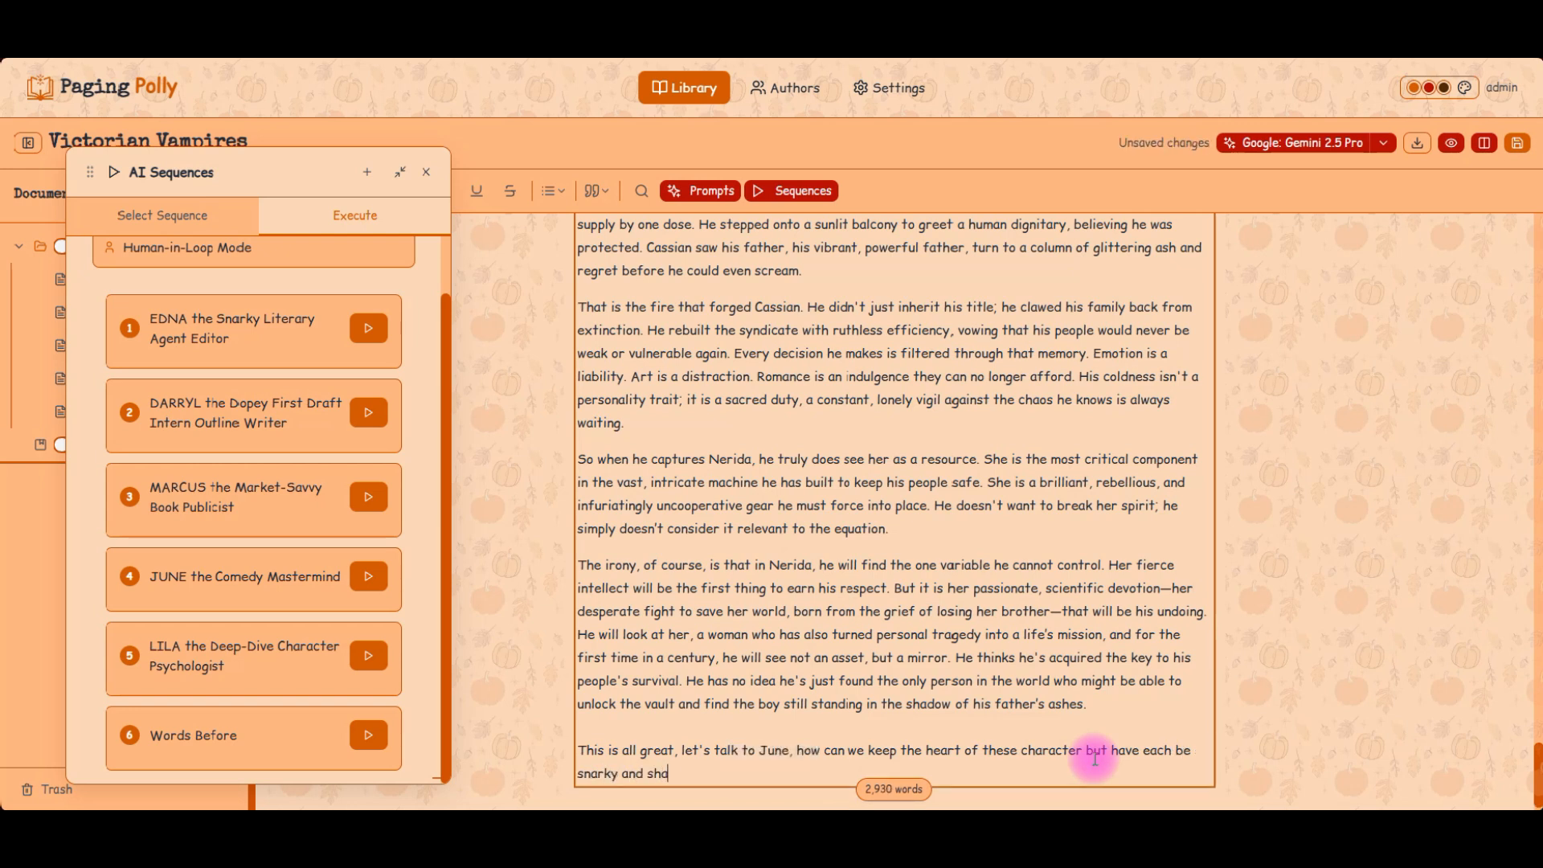
pyautogui.write('rp witted and introduce')
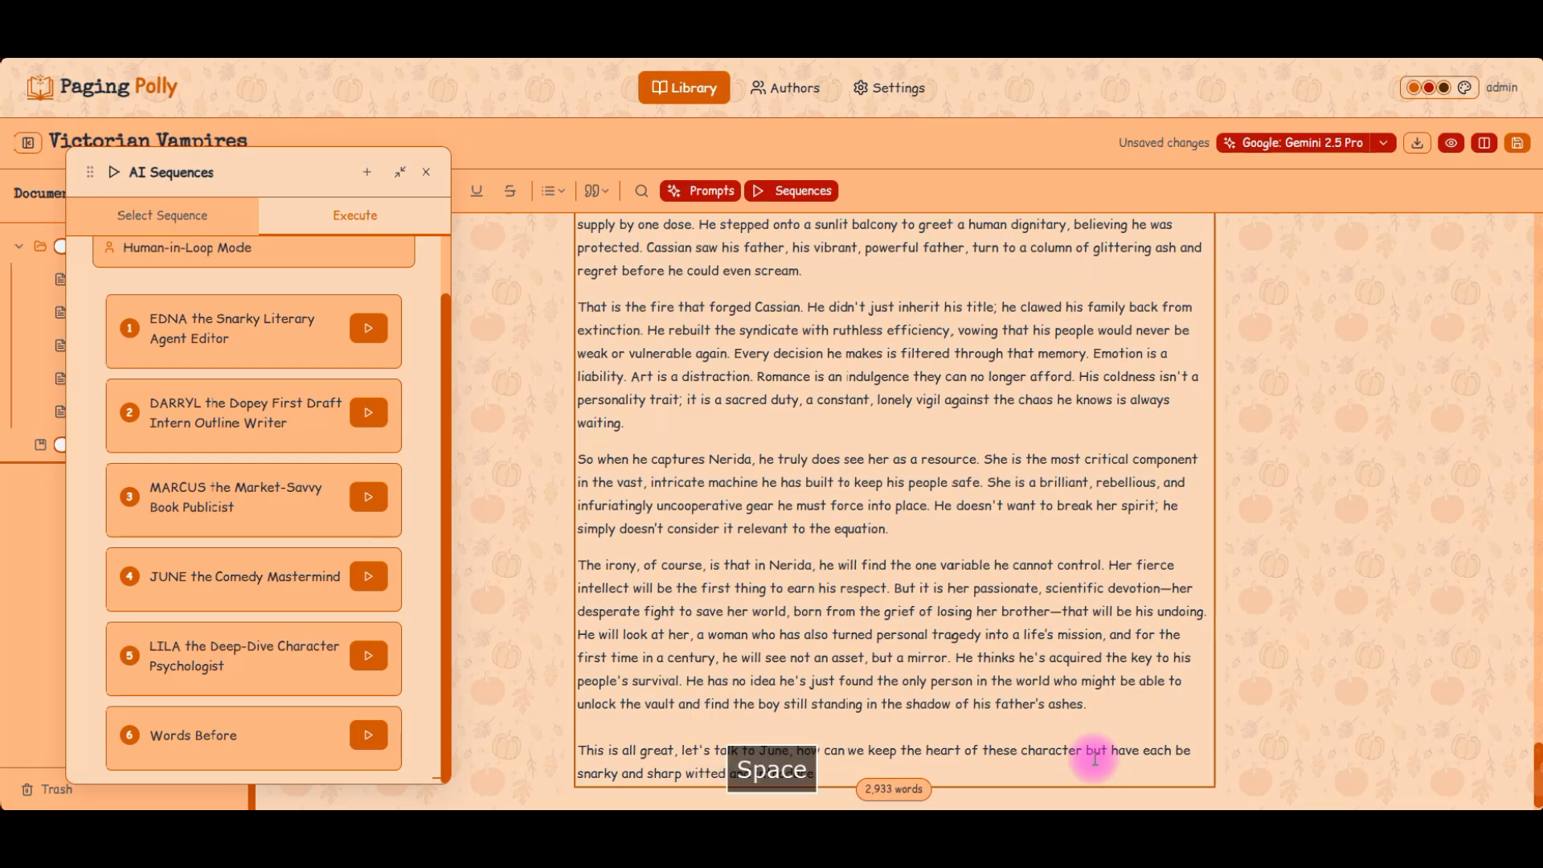
pyautogui.write(' a little comedy t')
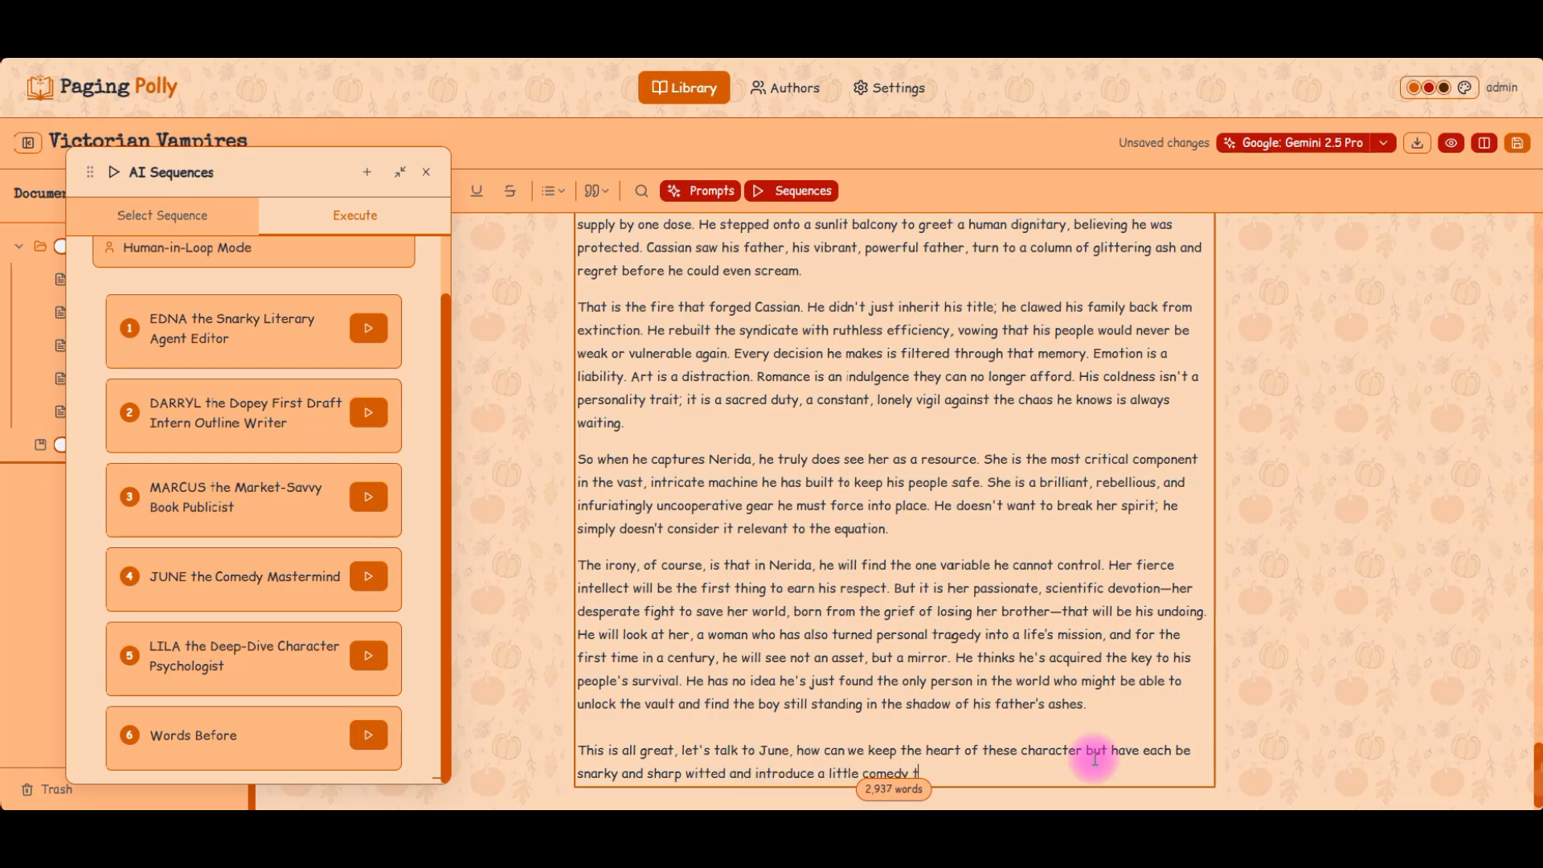
pyautogui.write('o the situation without ge')
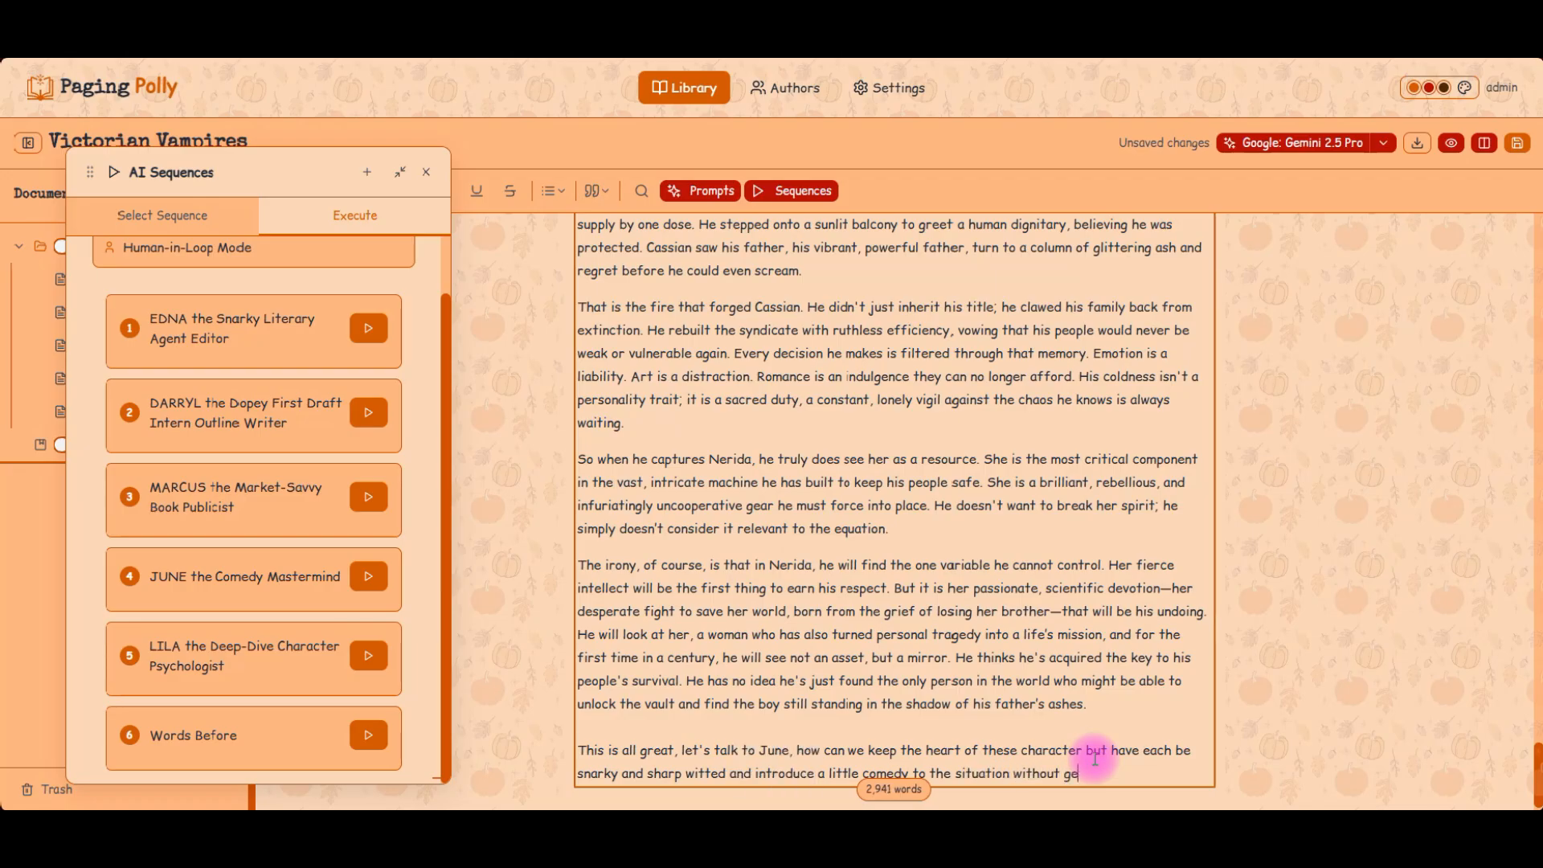
pyautogui.write('tting silly.')
pyautogui.press('Return')
# - Run the JUNE the Comedy Mastermind step below the comedy request and approve the generated text
pyautogui.click(357, 575)
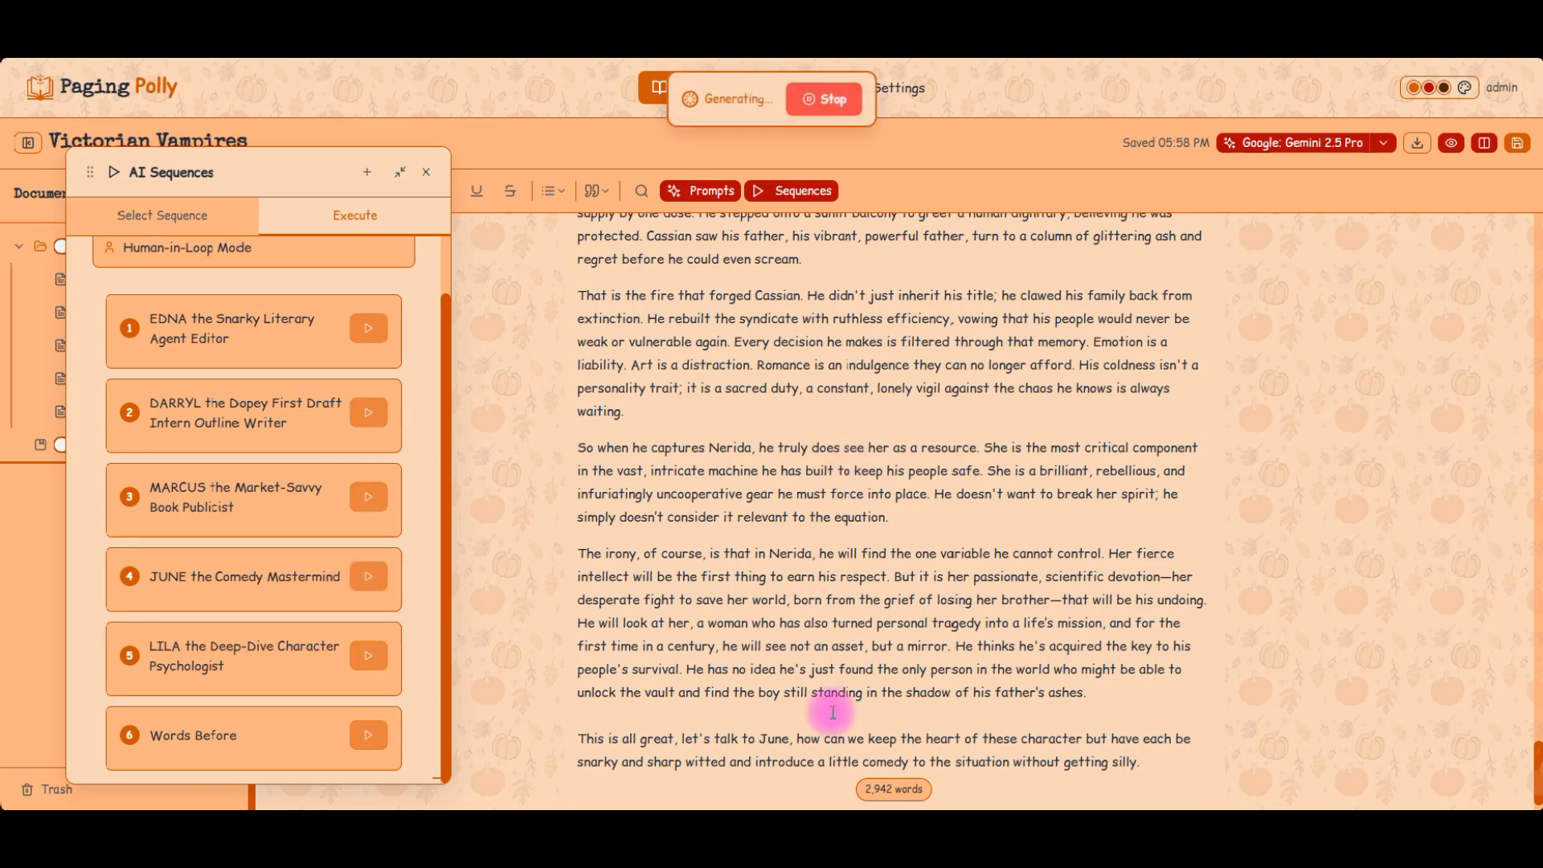
pyautogui.scroll(-1, 799, 611)
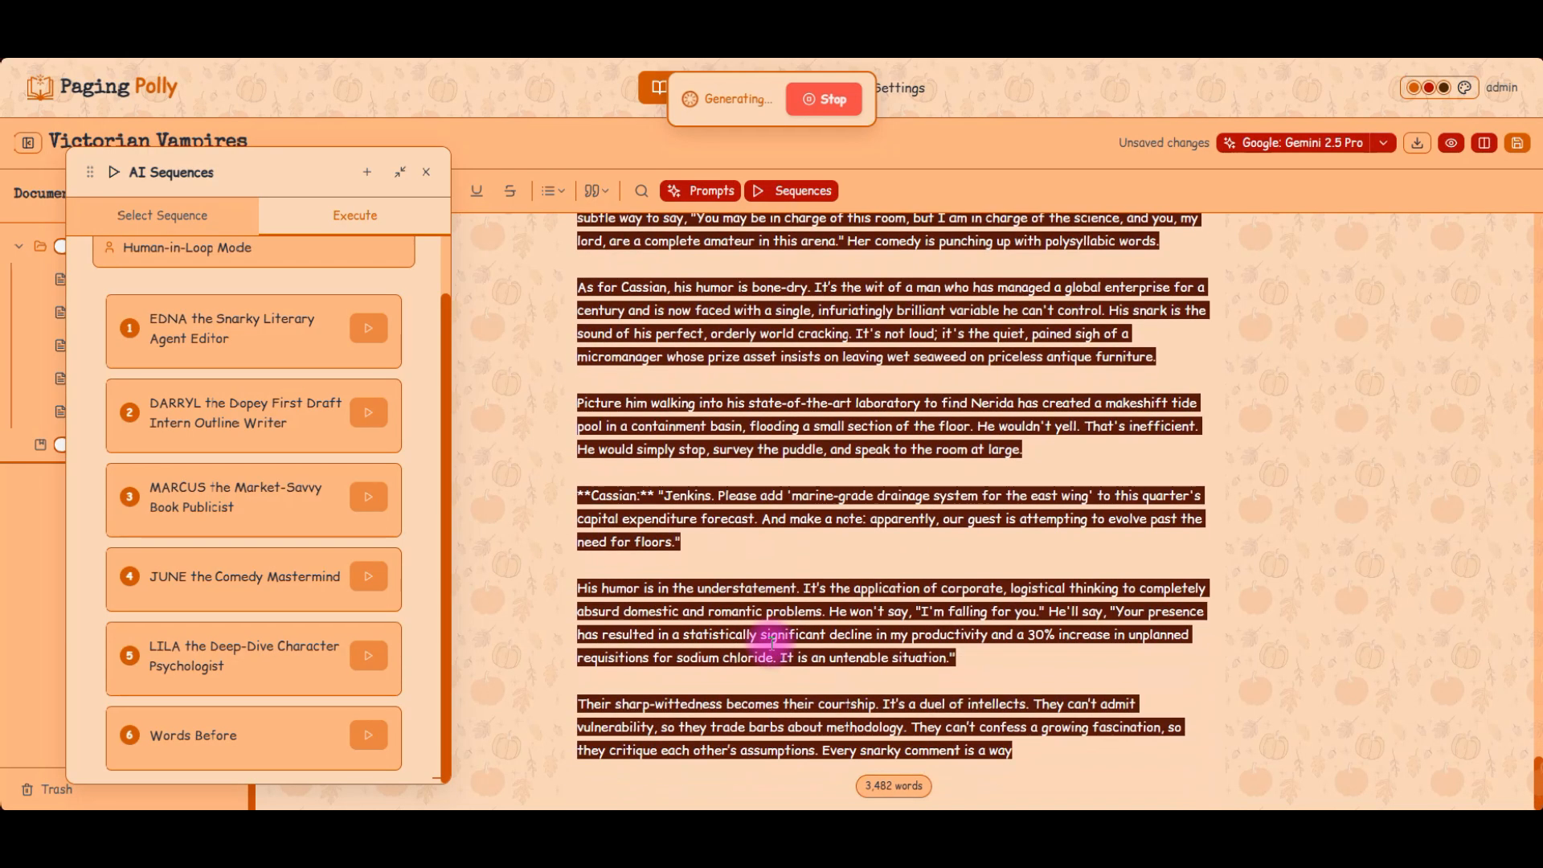
pyautogui.click(916, 98)
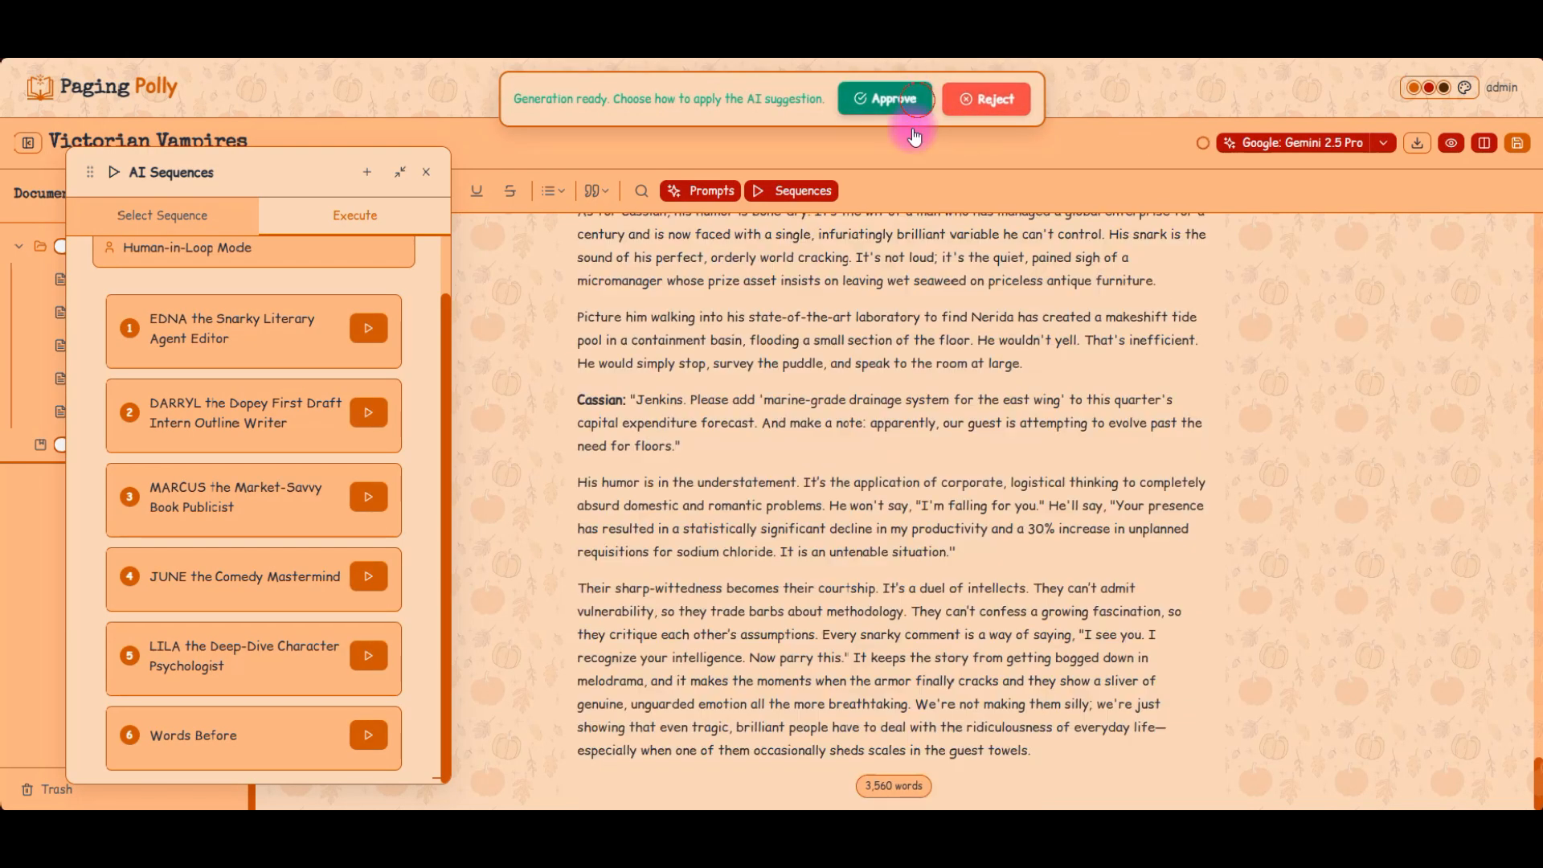
pyautogui.scroll(12, 878, 530)
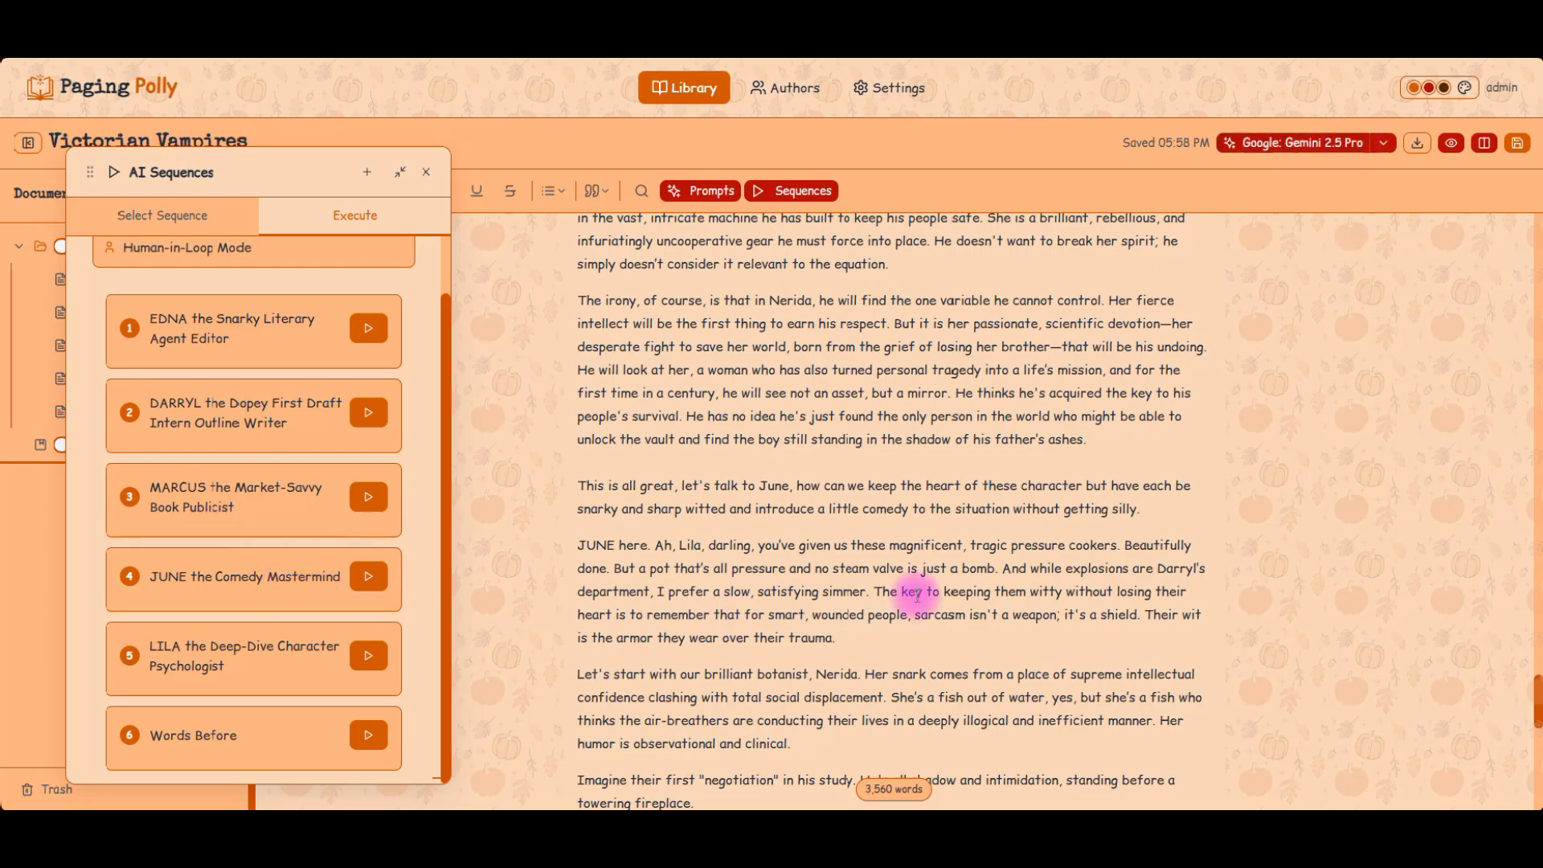
# - Read JUNE's comedy notes on Nerida and Cassian, from their sample dialogue to their sharp-witted courtship
pyautogui.scroll(-3, 836, 482)
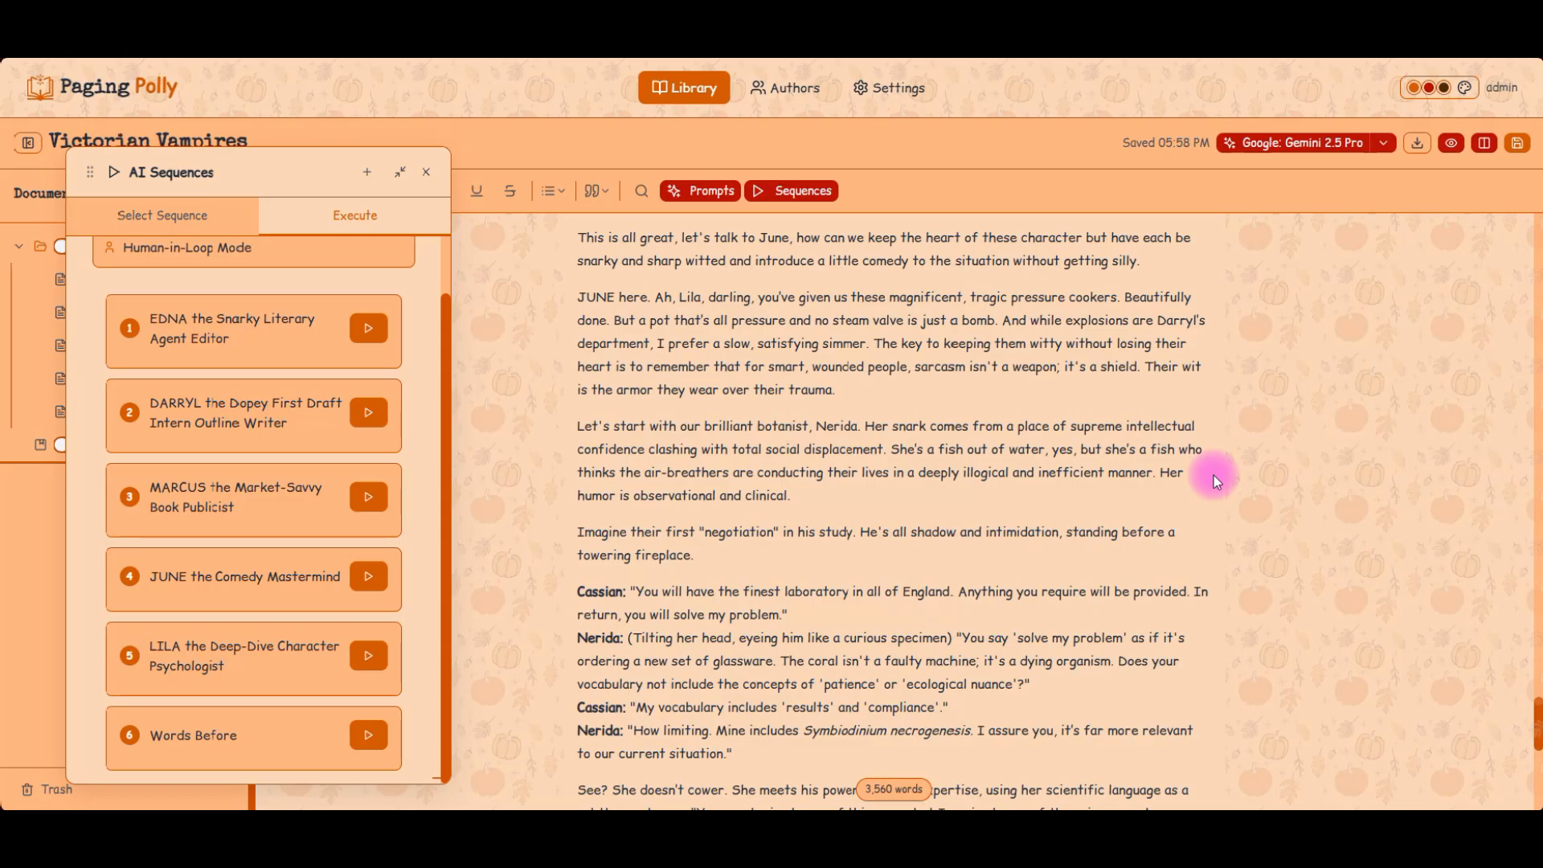
pyautogui.scroll(-3, 1185, 425)
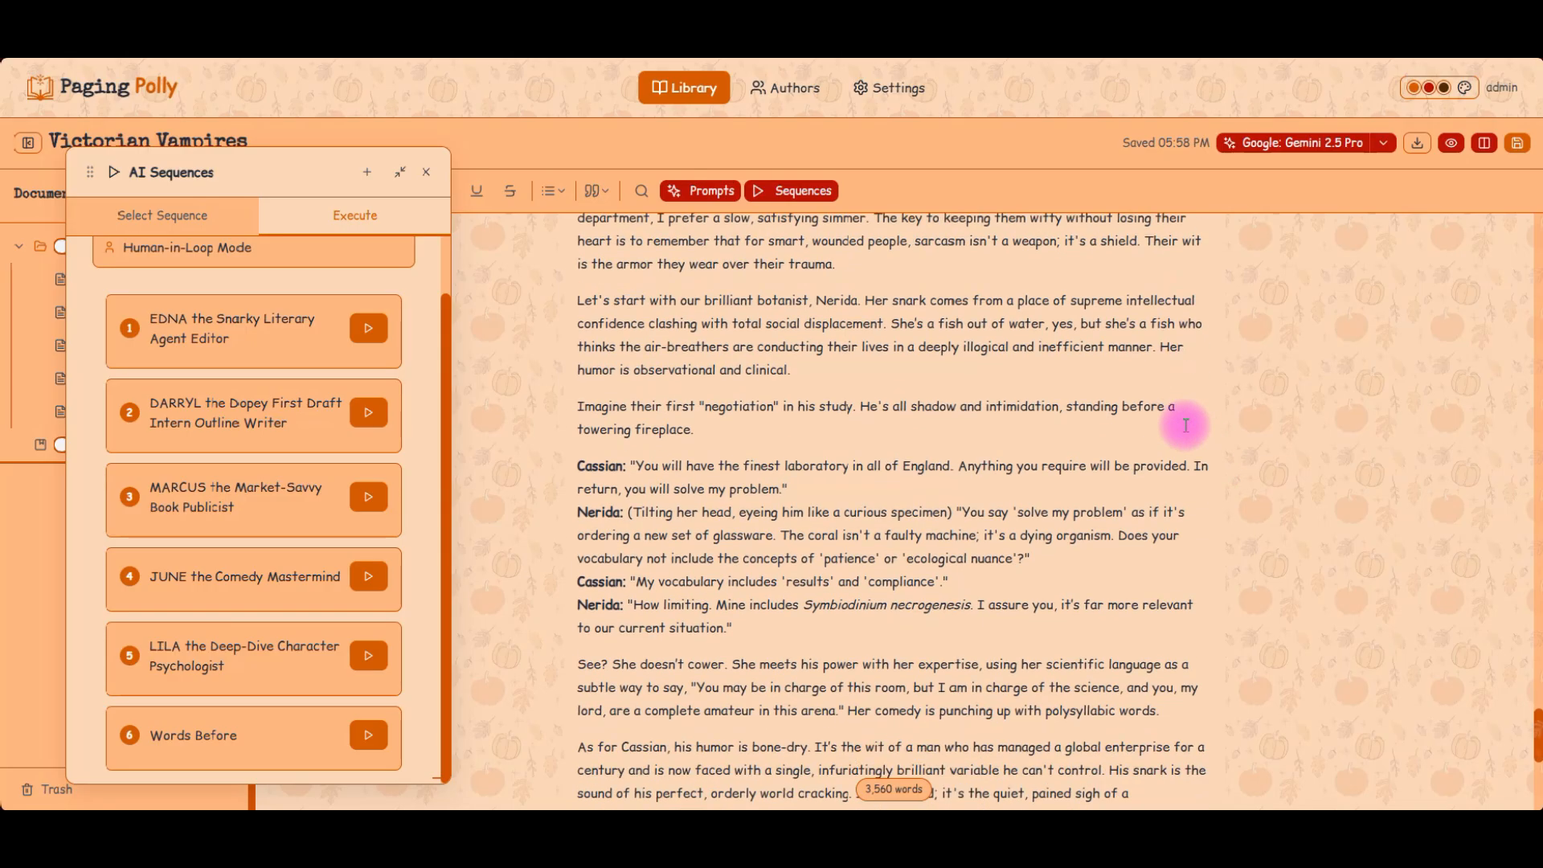
pyautogui.scroll(-1, 1186, 425)
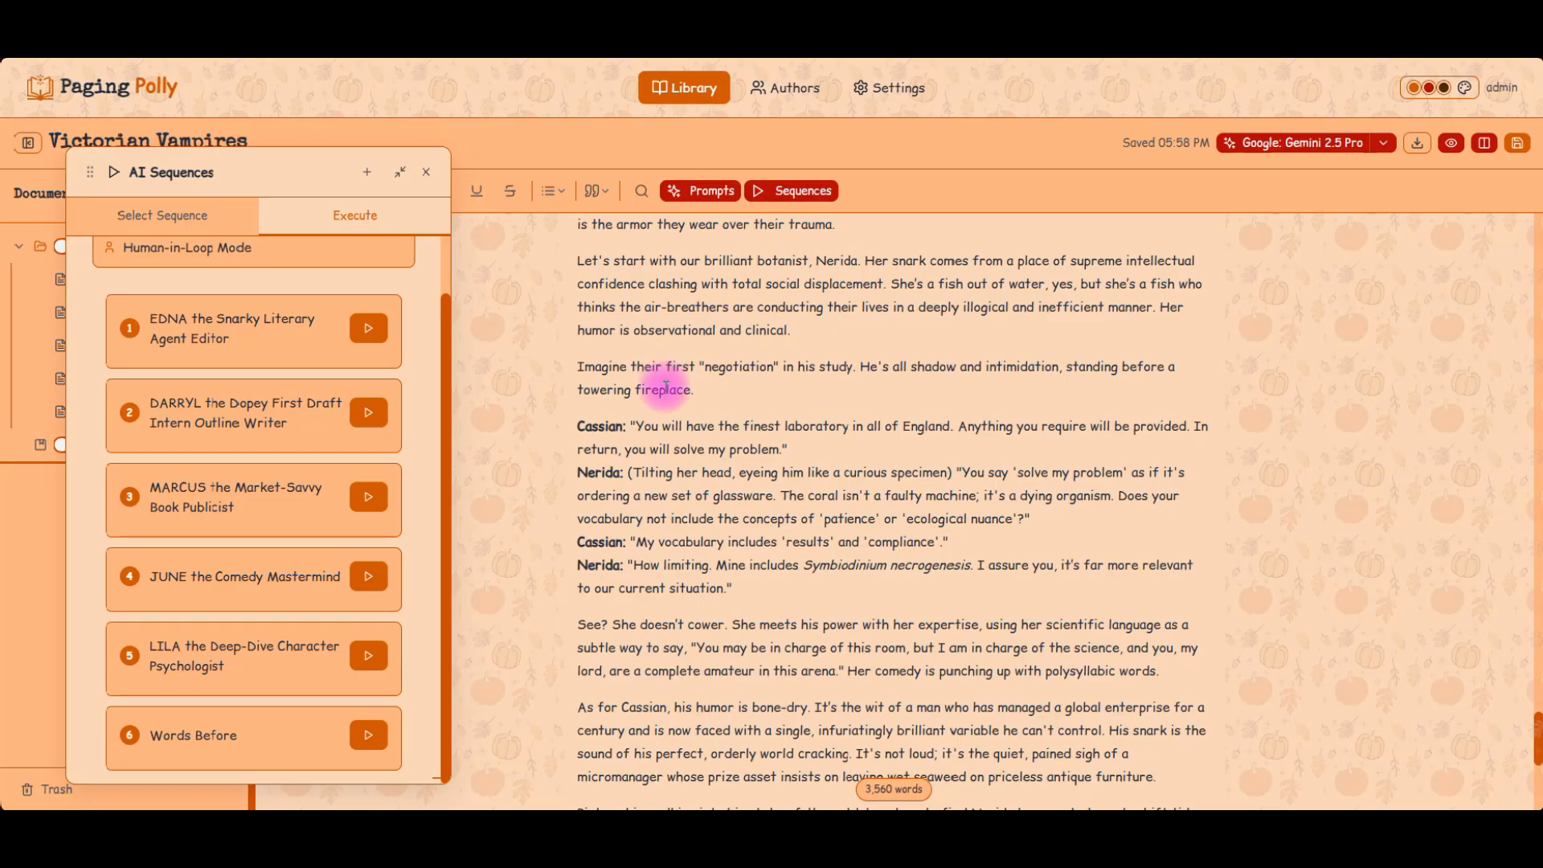
pyautogui.scroll(-2, 665, 389)
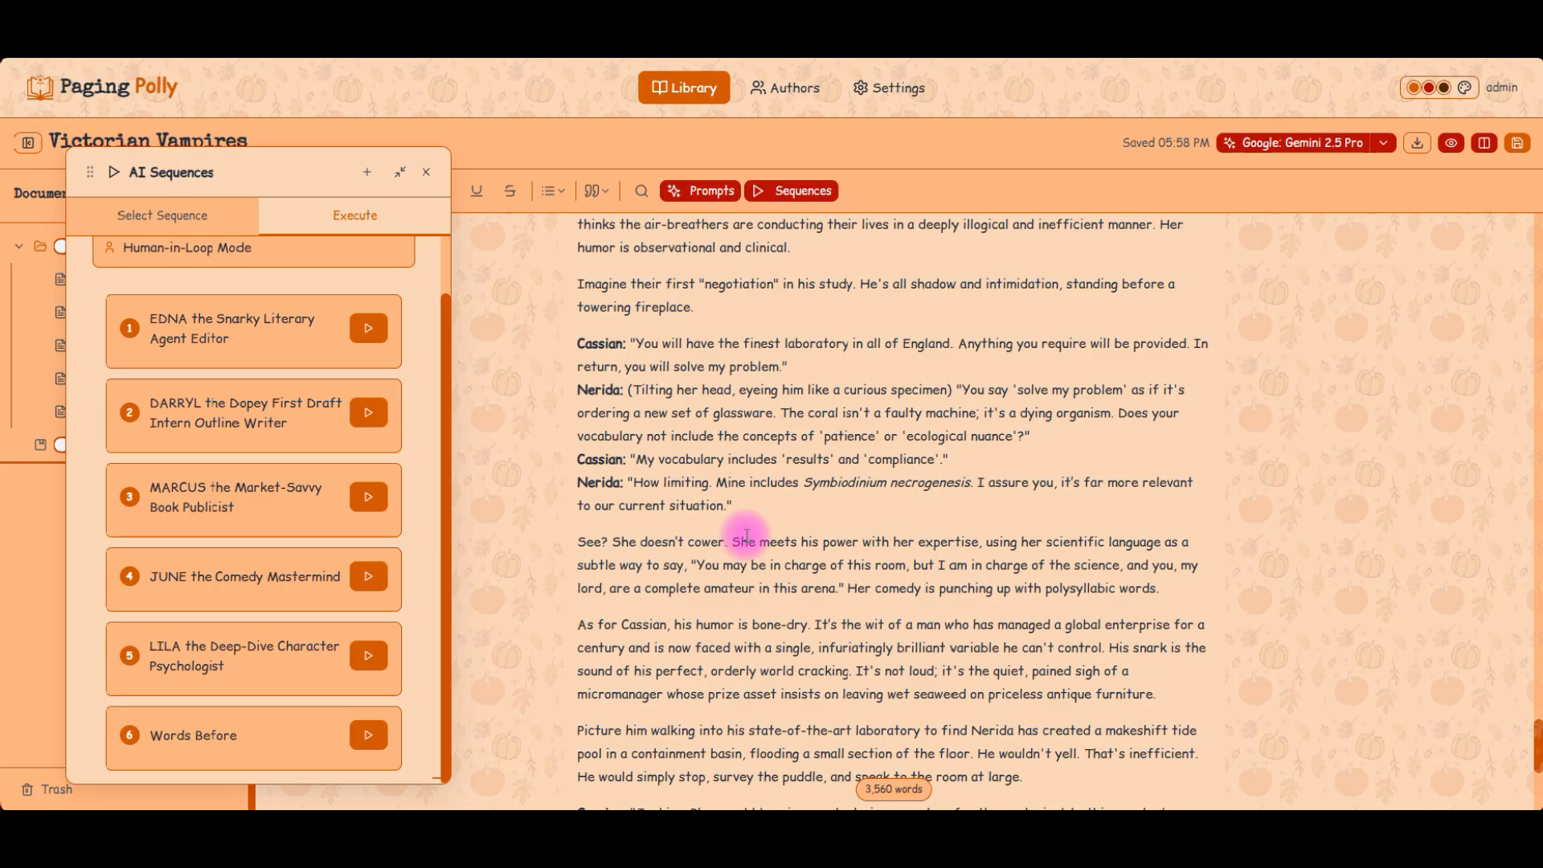
pyautogui.scroll(-1, 746, 537)
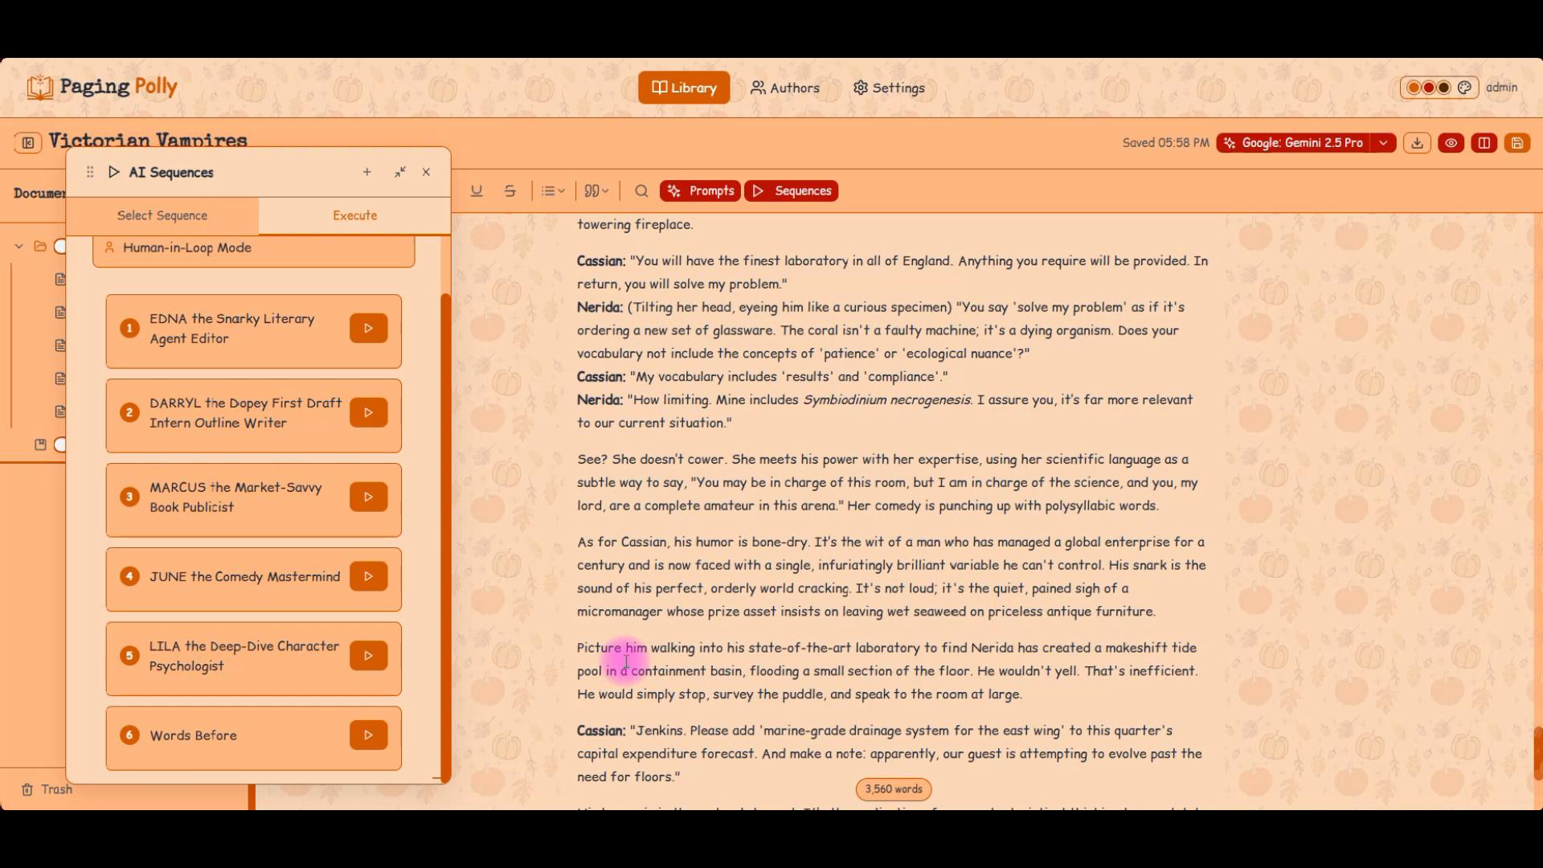
pyautogui.scroll(-4, 626, 663)
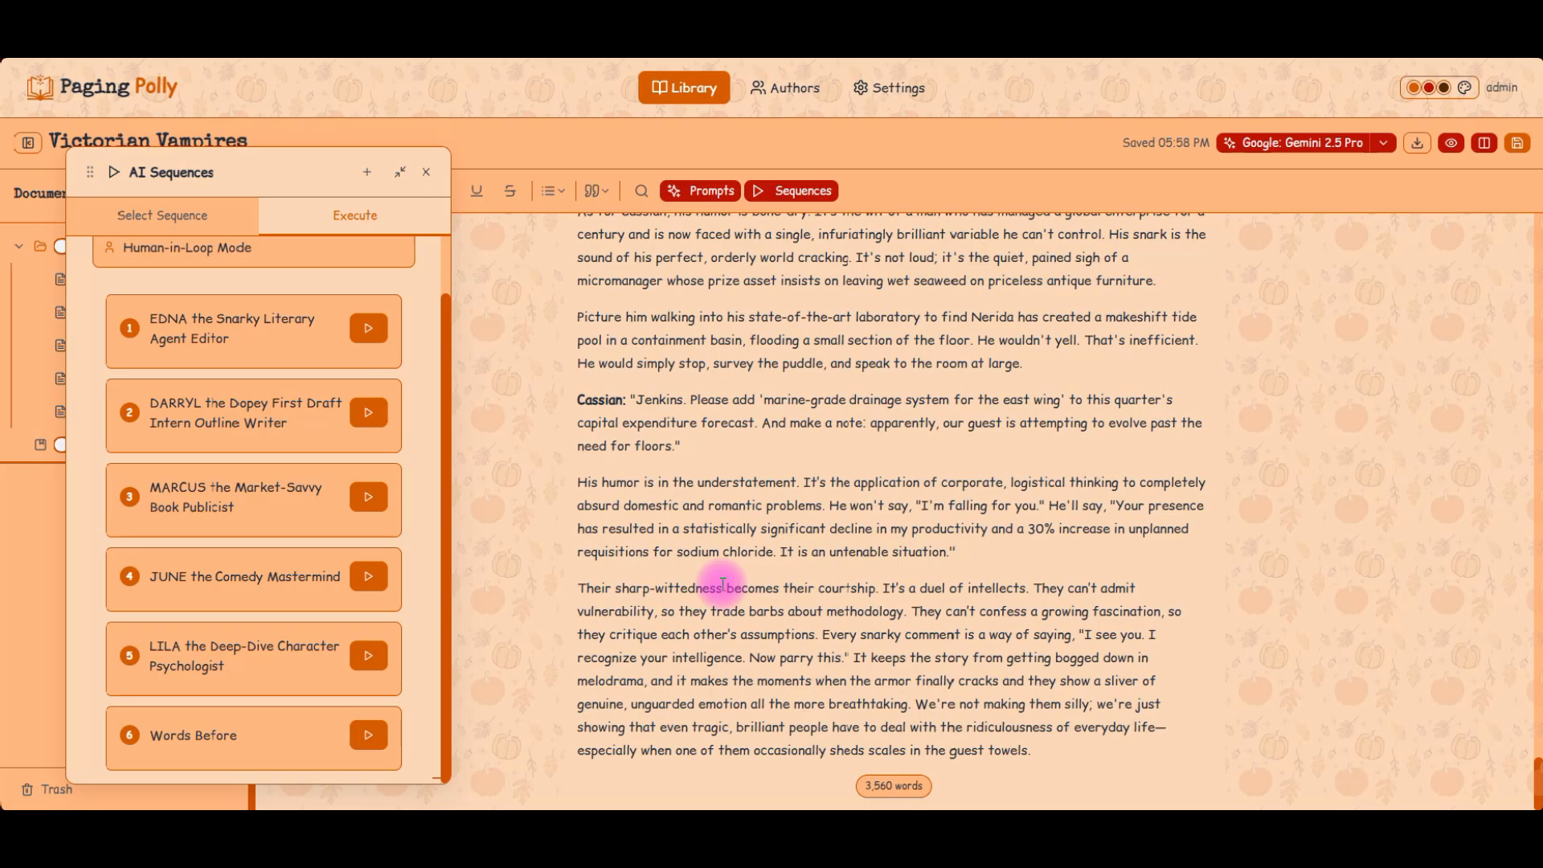
# - Below JUNE's reply, write "Okay that is fun I like him being cold and analystical but let's not go too far into the boardroom talk"
pyautogui.click(979, 504)
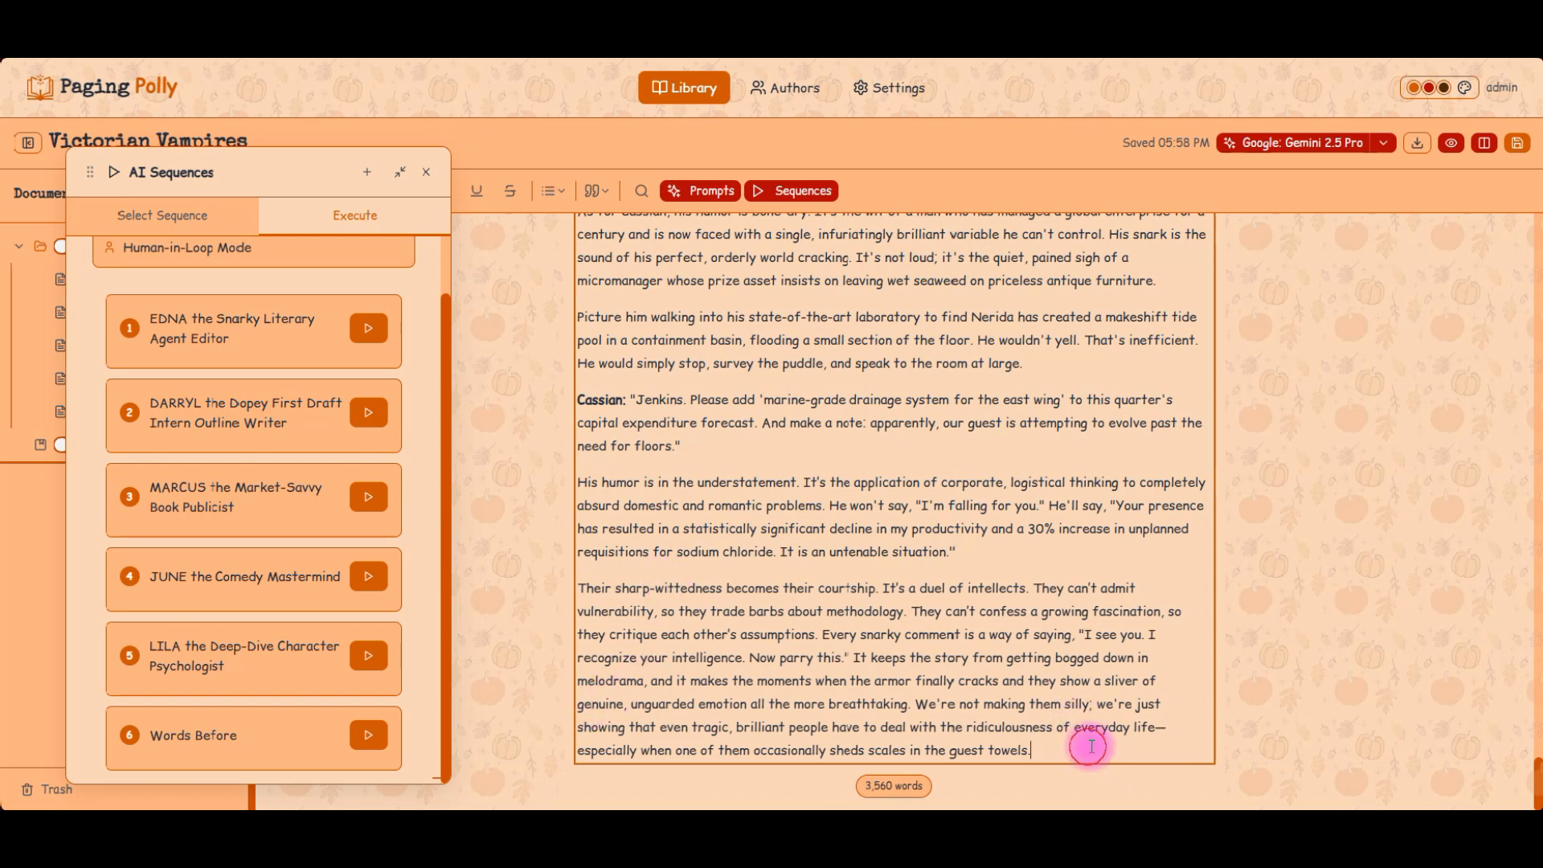
pyautogui.press('Return')
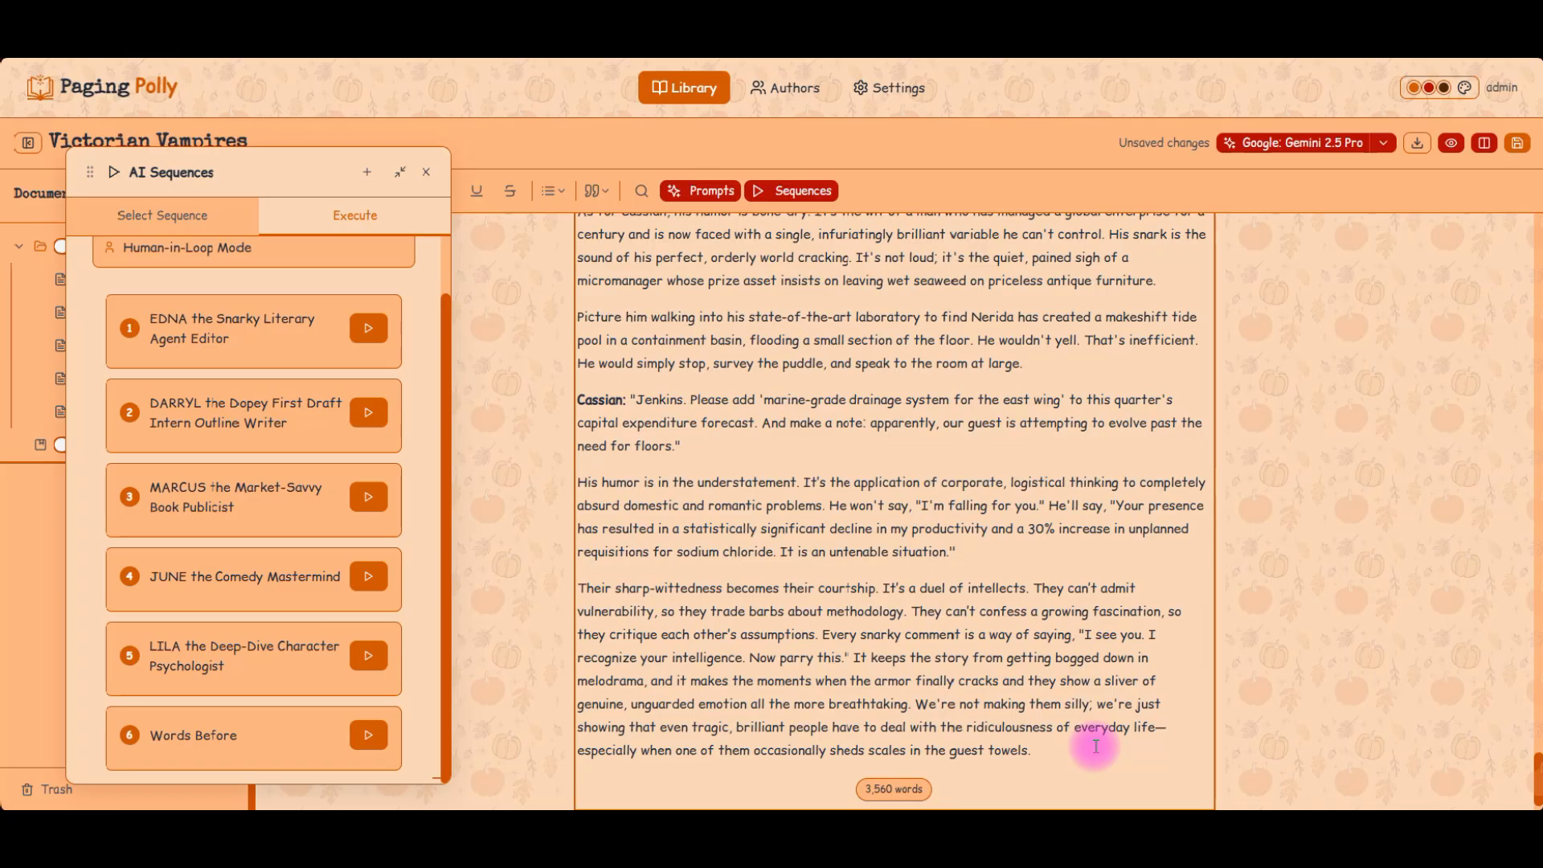
pyautogui.write('Okay that is ')
pyautogui.write('fun I like ')
pyautogui.write('him being col')
pyautogui.write('d and analy')
pyautogui.write('t')
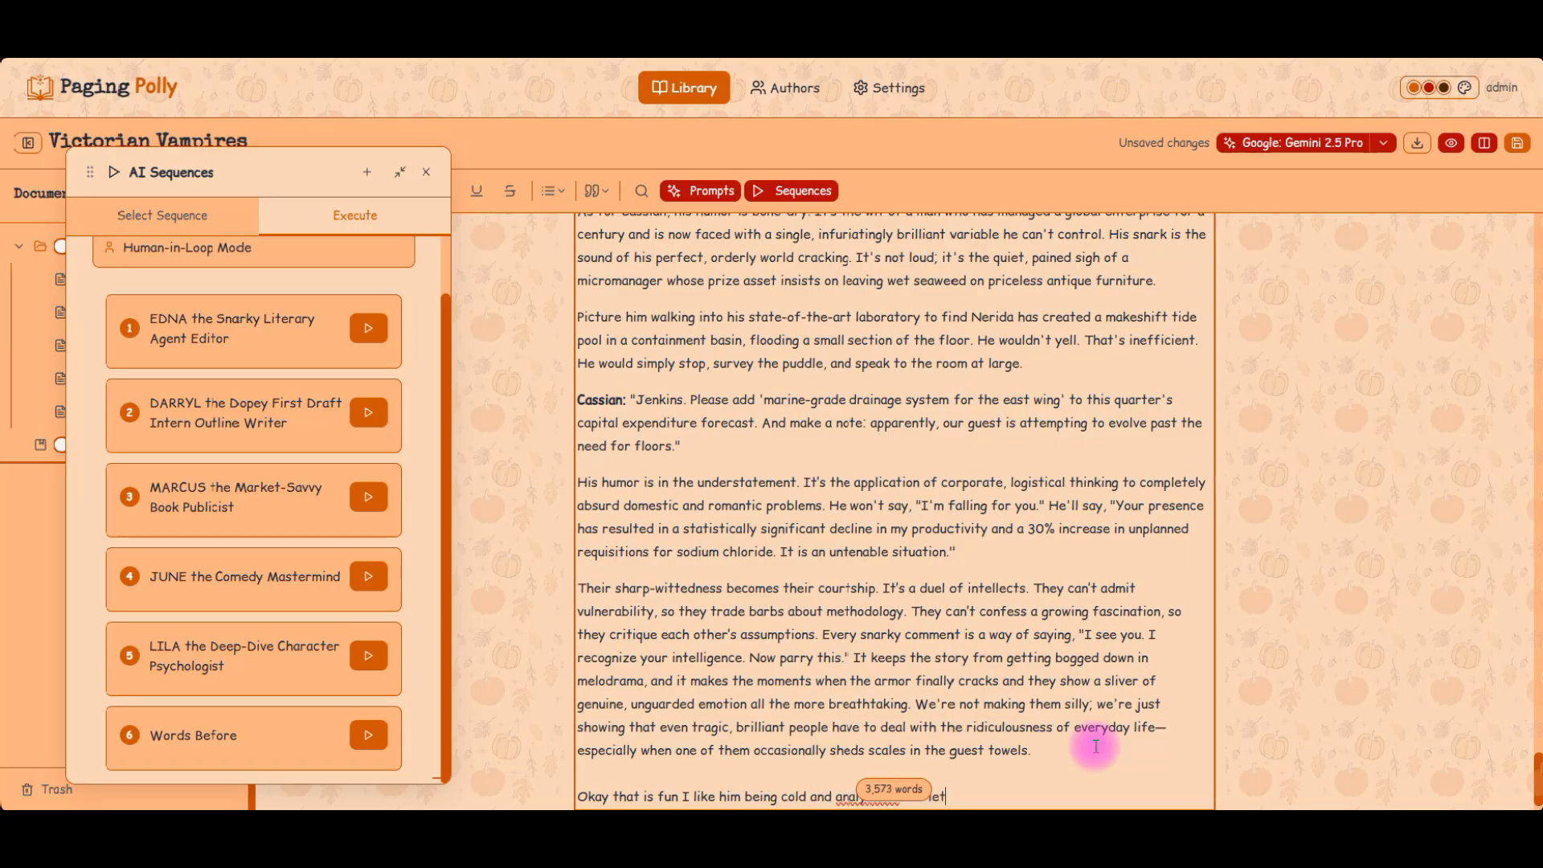
pyautogui.write("ical but let's not go too far into the bv")
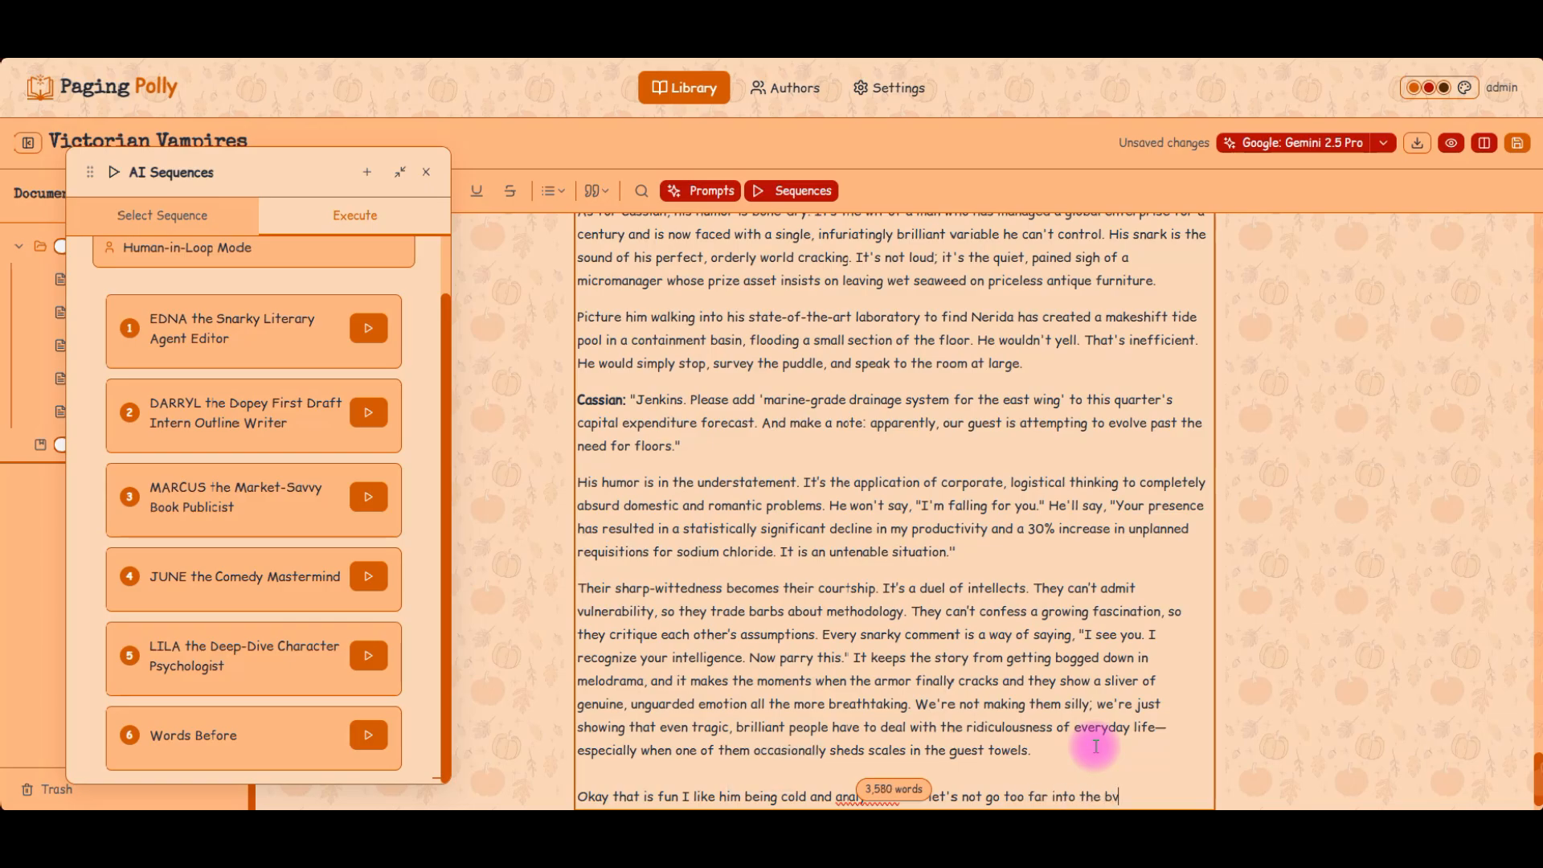
pyautogui.press('BackSpace')
pyautogui.write('oardroom talk ')
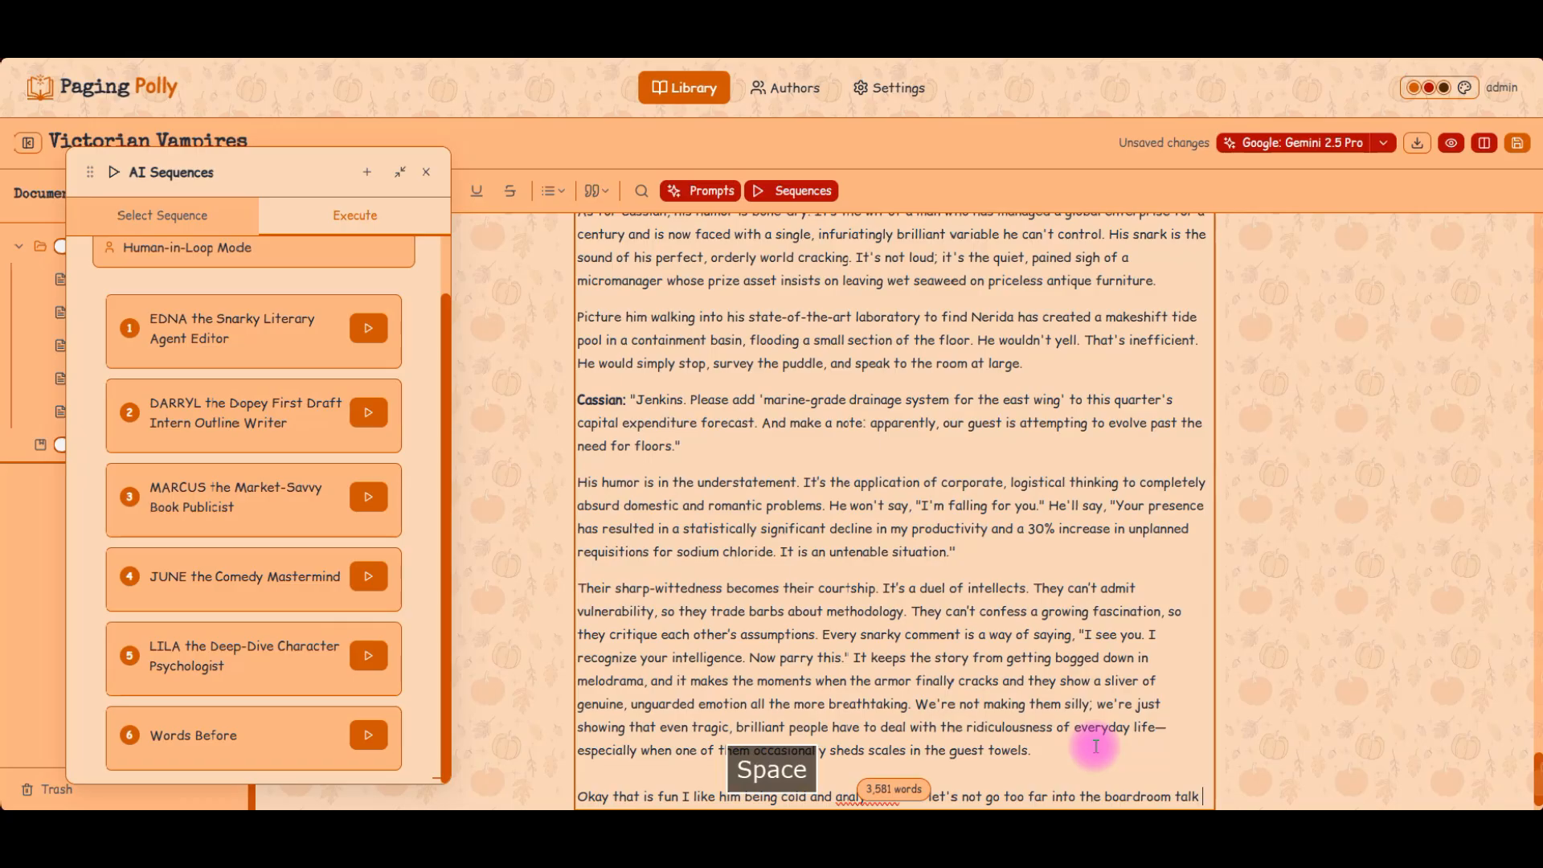
# - Continue the reply with "he's stills emi-human and this needs to be readable." and start a new line
pyautogui.write("he's stills emi-human an")
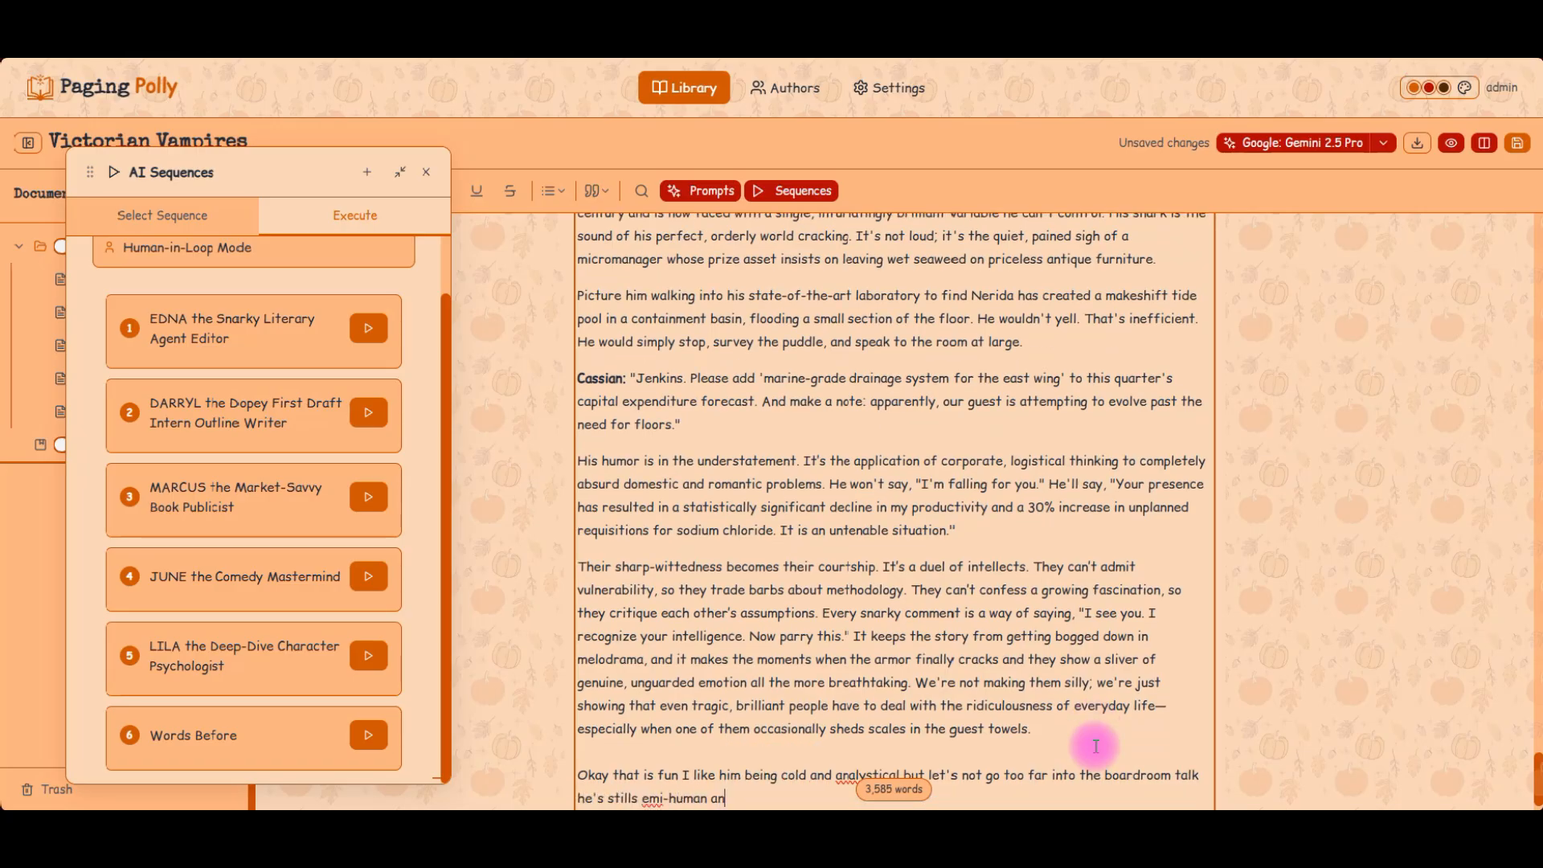
pyautogui.write('d ')
pyautogui.write('this need')
pyautogui.write('s to be re')
pyautogui.write('duce')
pyautogui.press('Return')
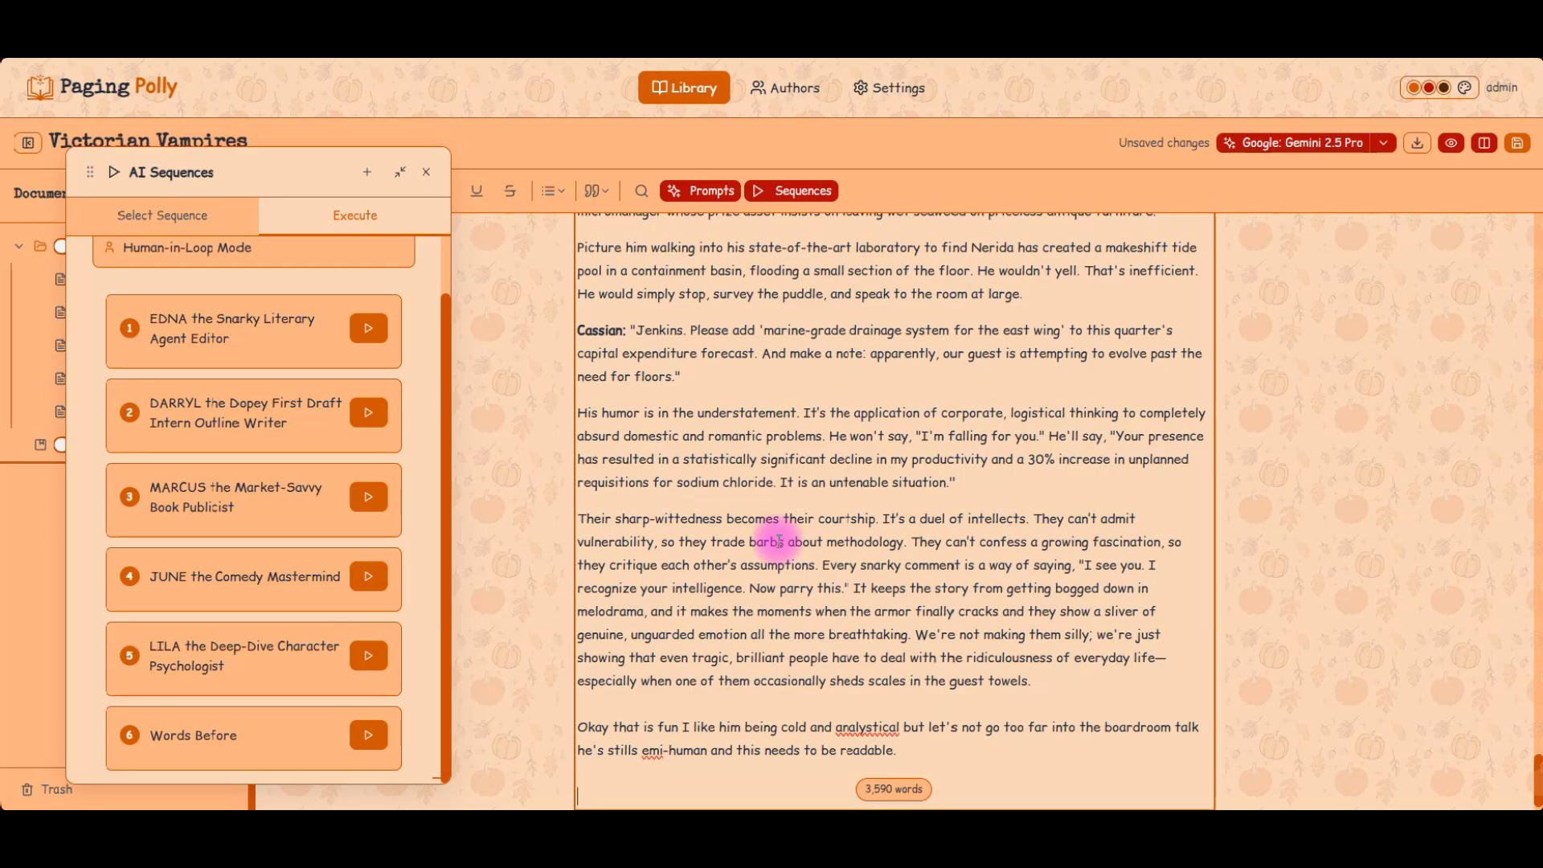
# - Continue with "Edna & Marcus can we get a act cy act rundown of the story let's do 4 act and definitely show us the romance beats."
pyautogui.scroll(-1, 821, 512)
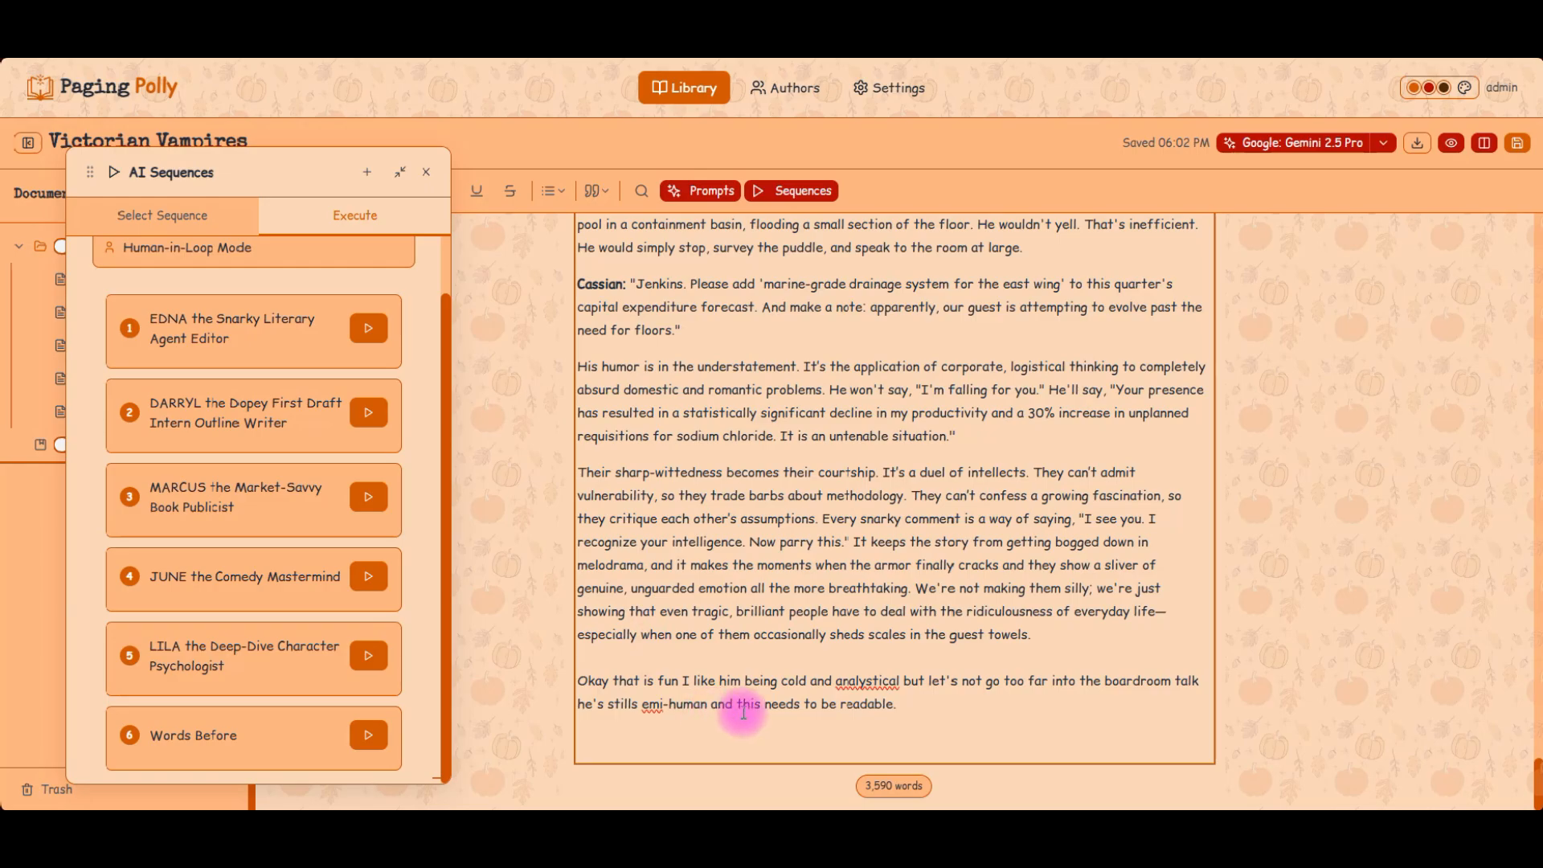
pyautogui.click(950, 706)
pyautogui.write('Ed')
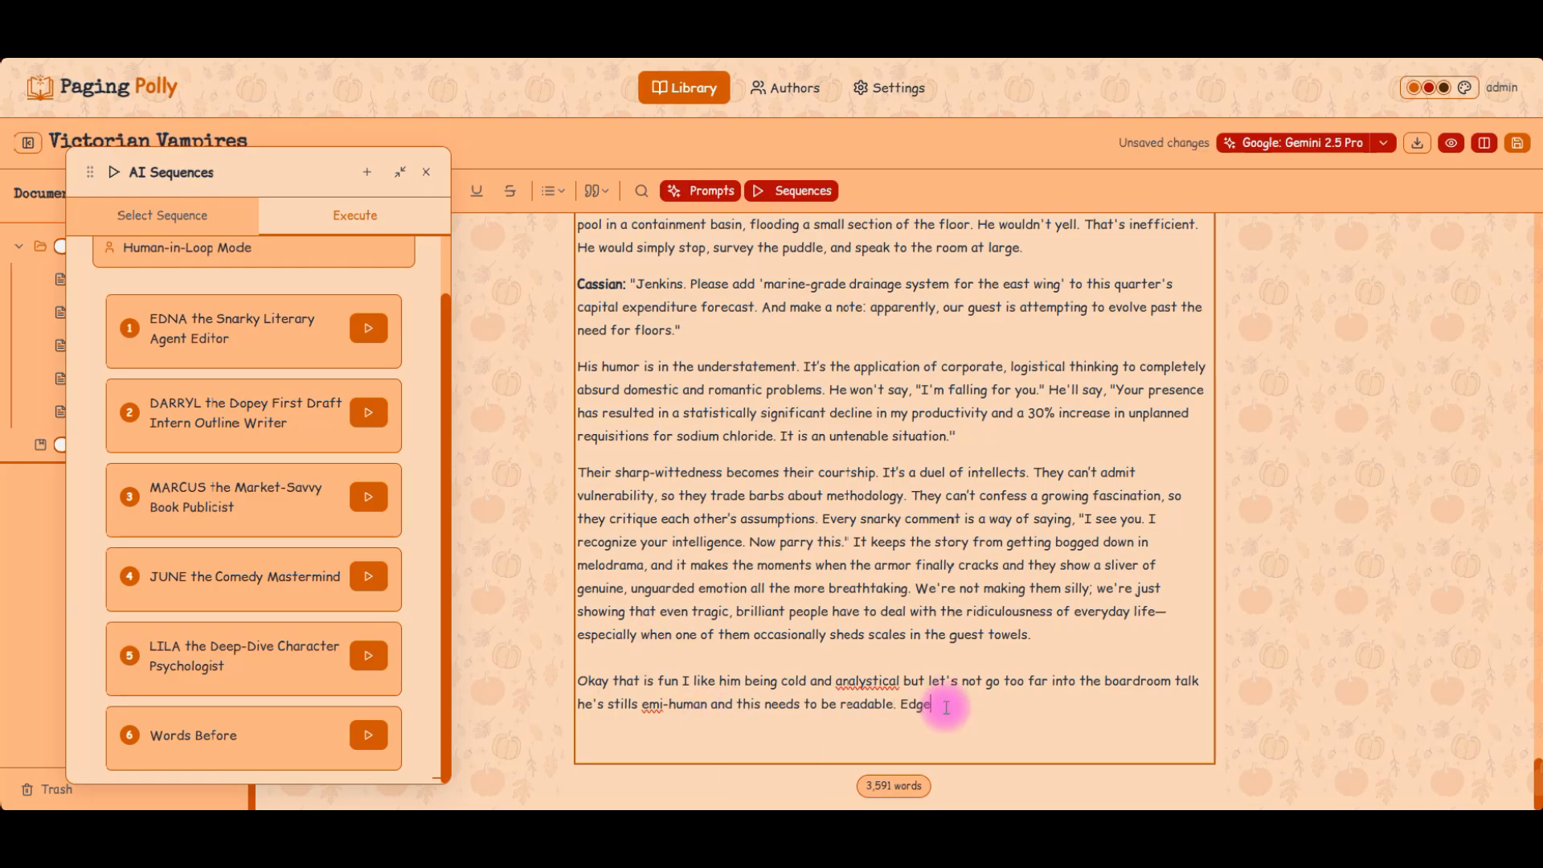
pyautogui.write('na ')
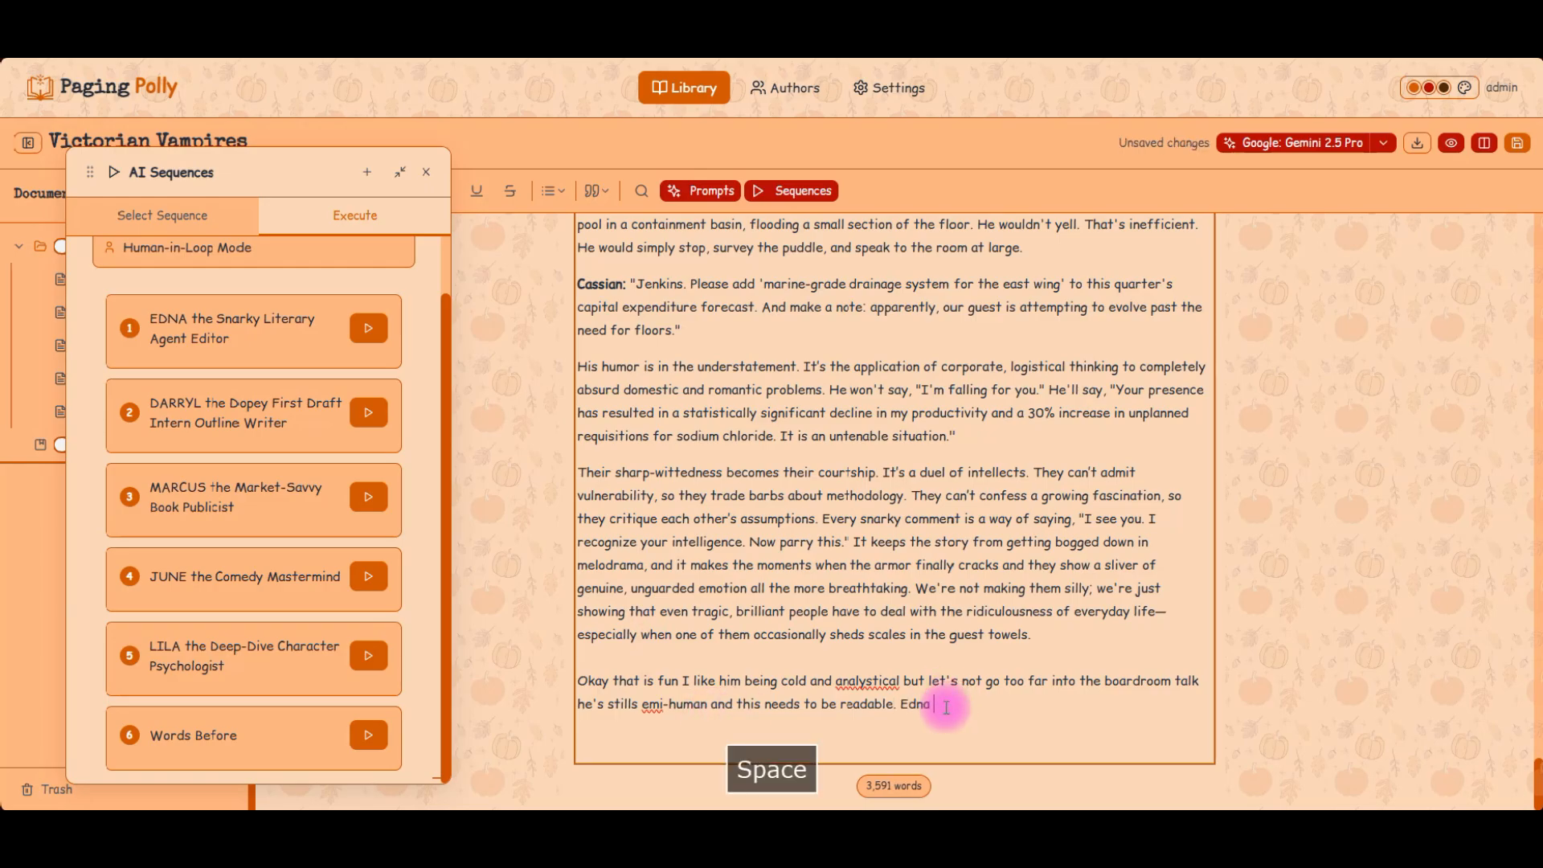
pyautogui.write('& Marcus')
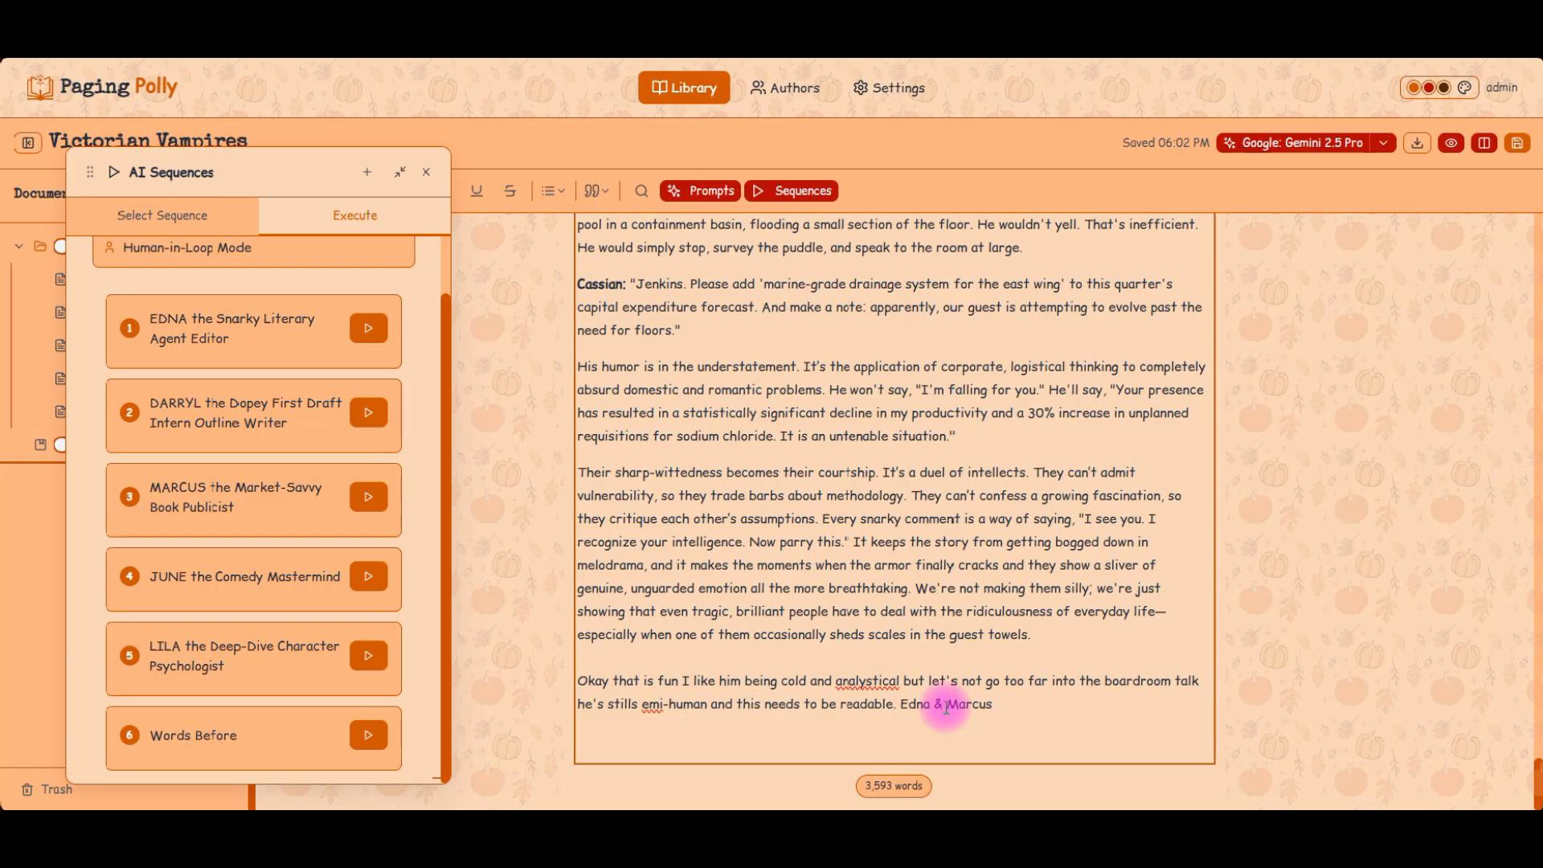
pyautogui.write('can we get a act cy act rund')
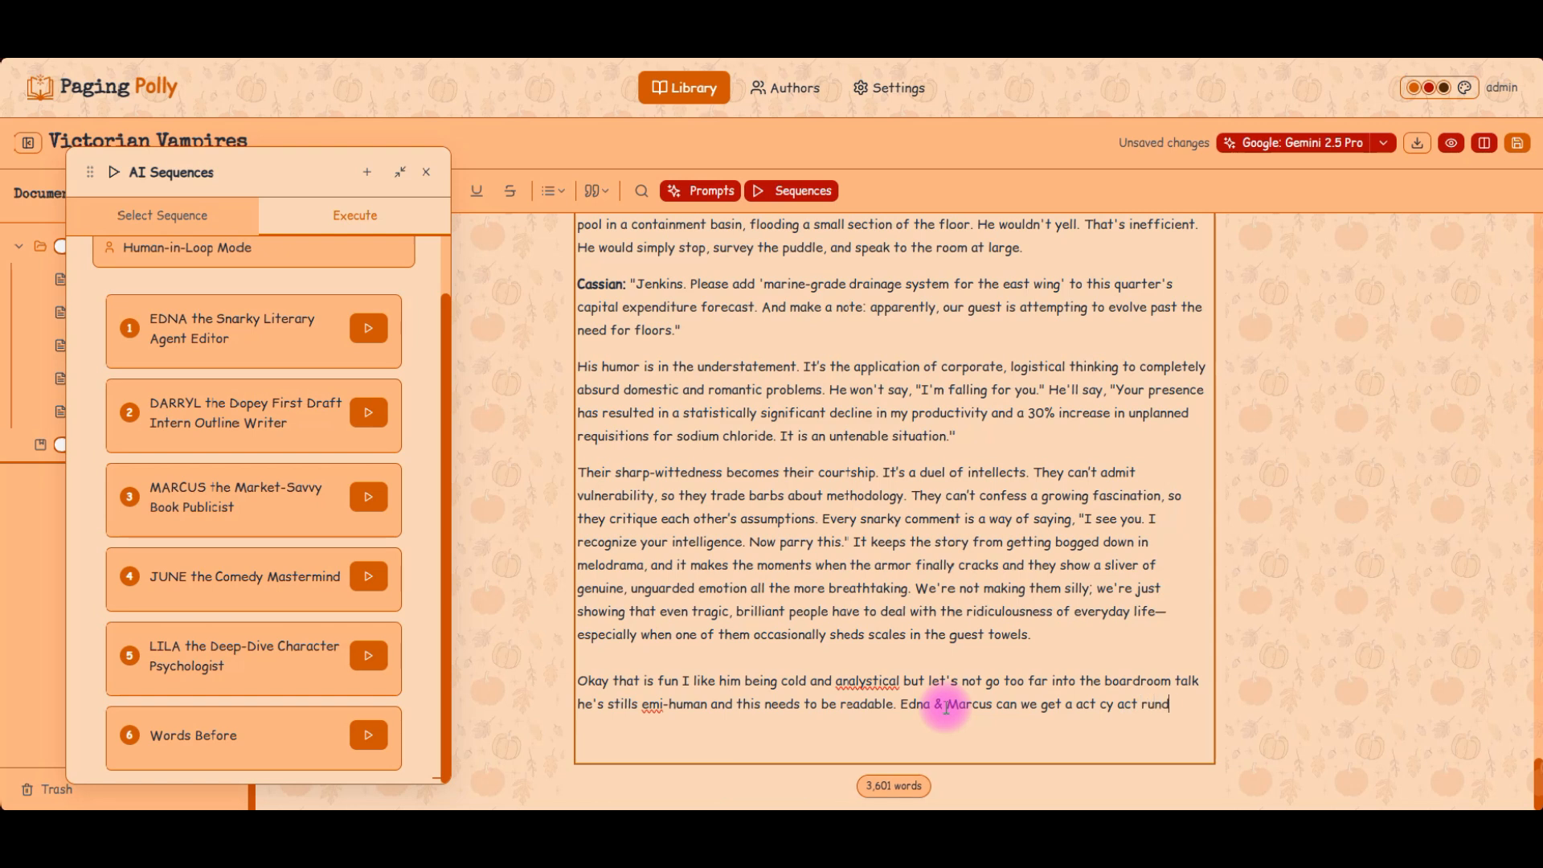
pyautogui.write('own of the')
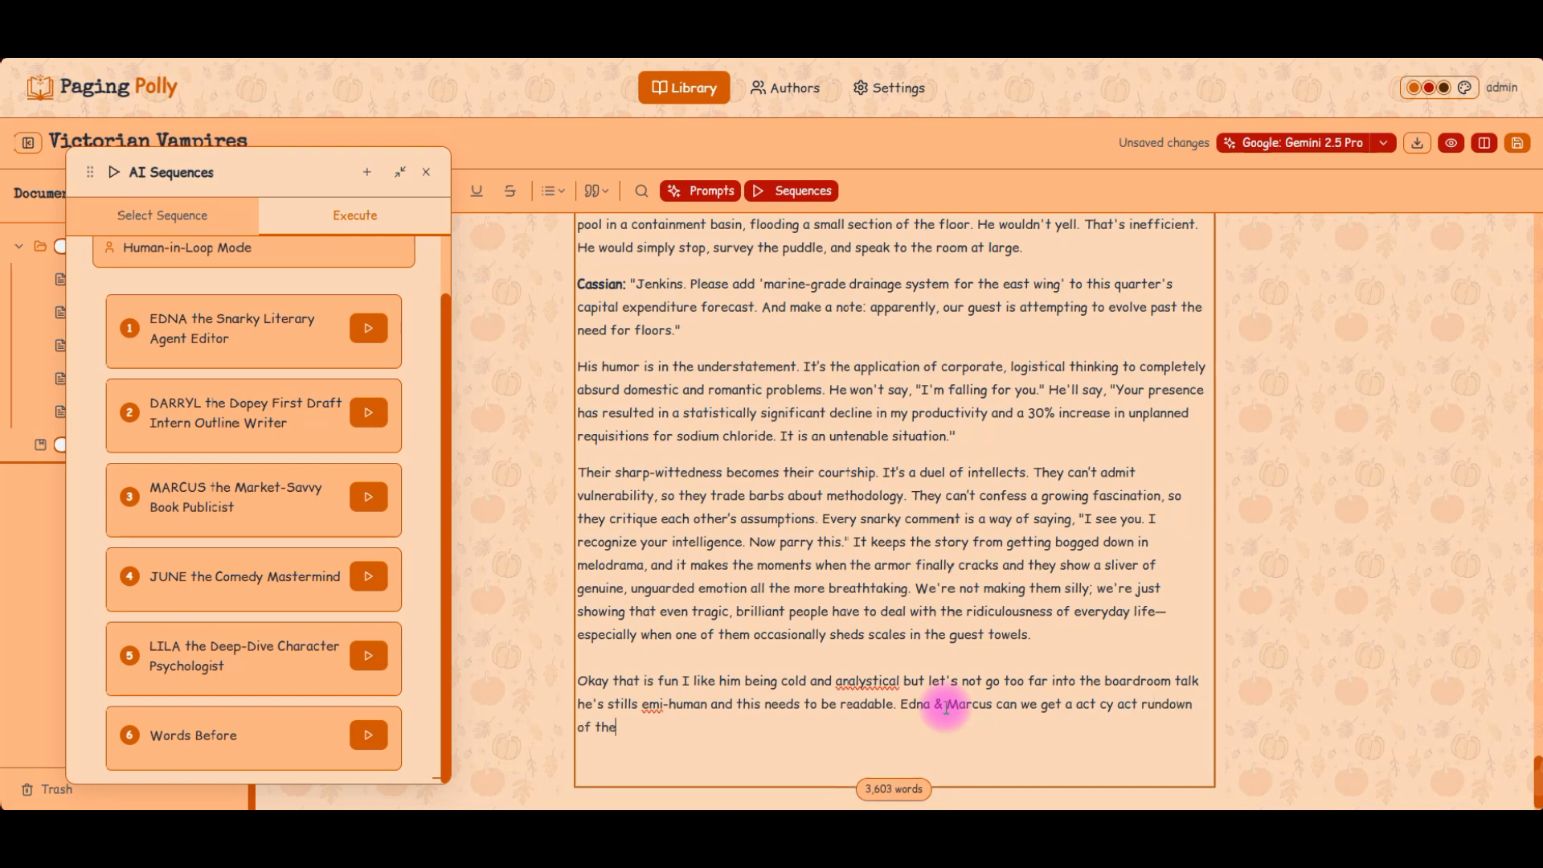
pyautogui.write(" story let's do 4 act and ")
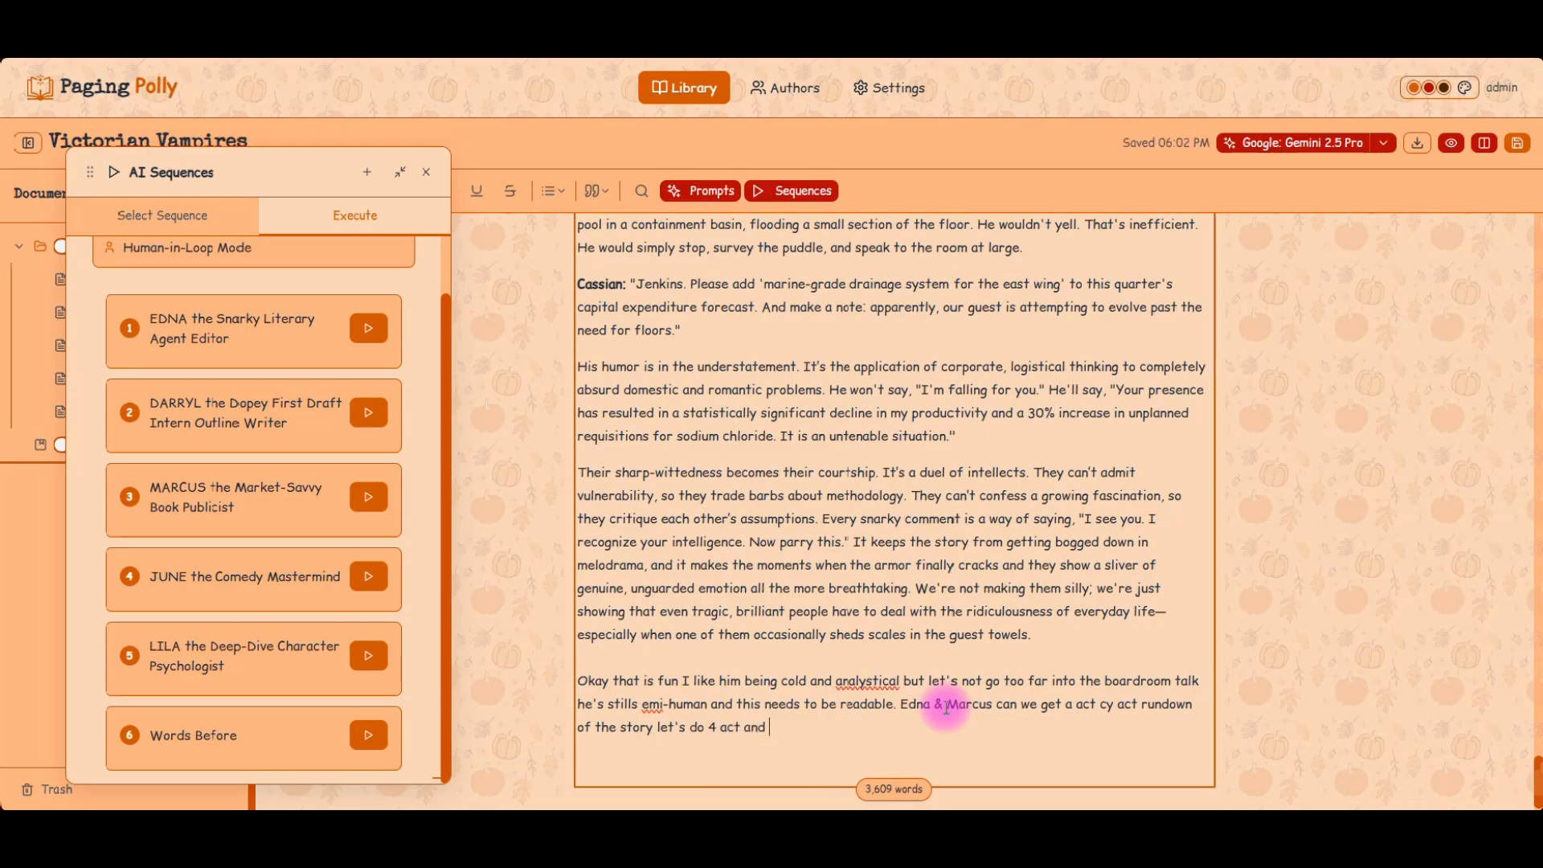
pyautogui.write('definitely s')
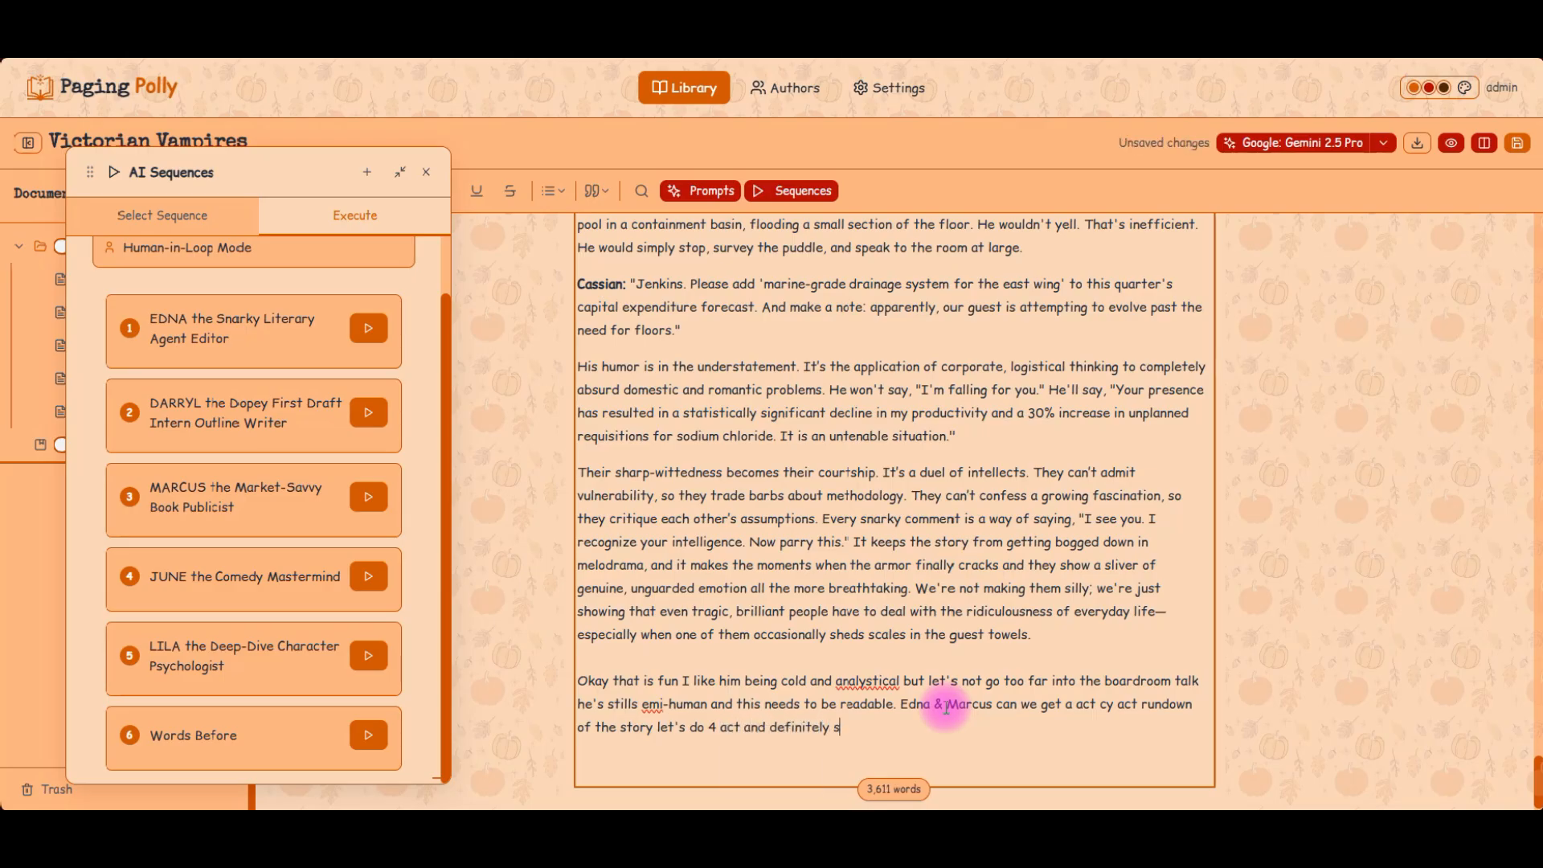
pyautogui.write('how os the romance beats.')
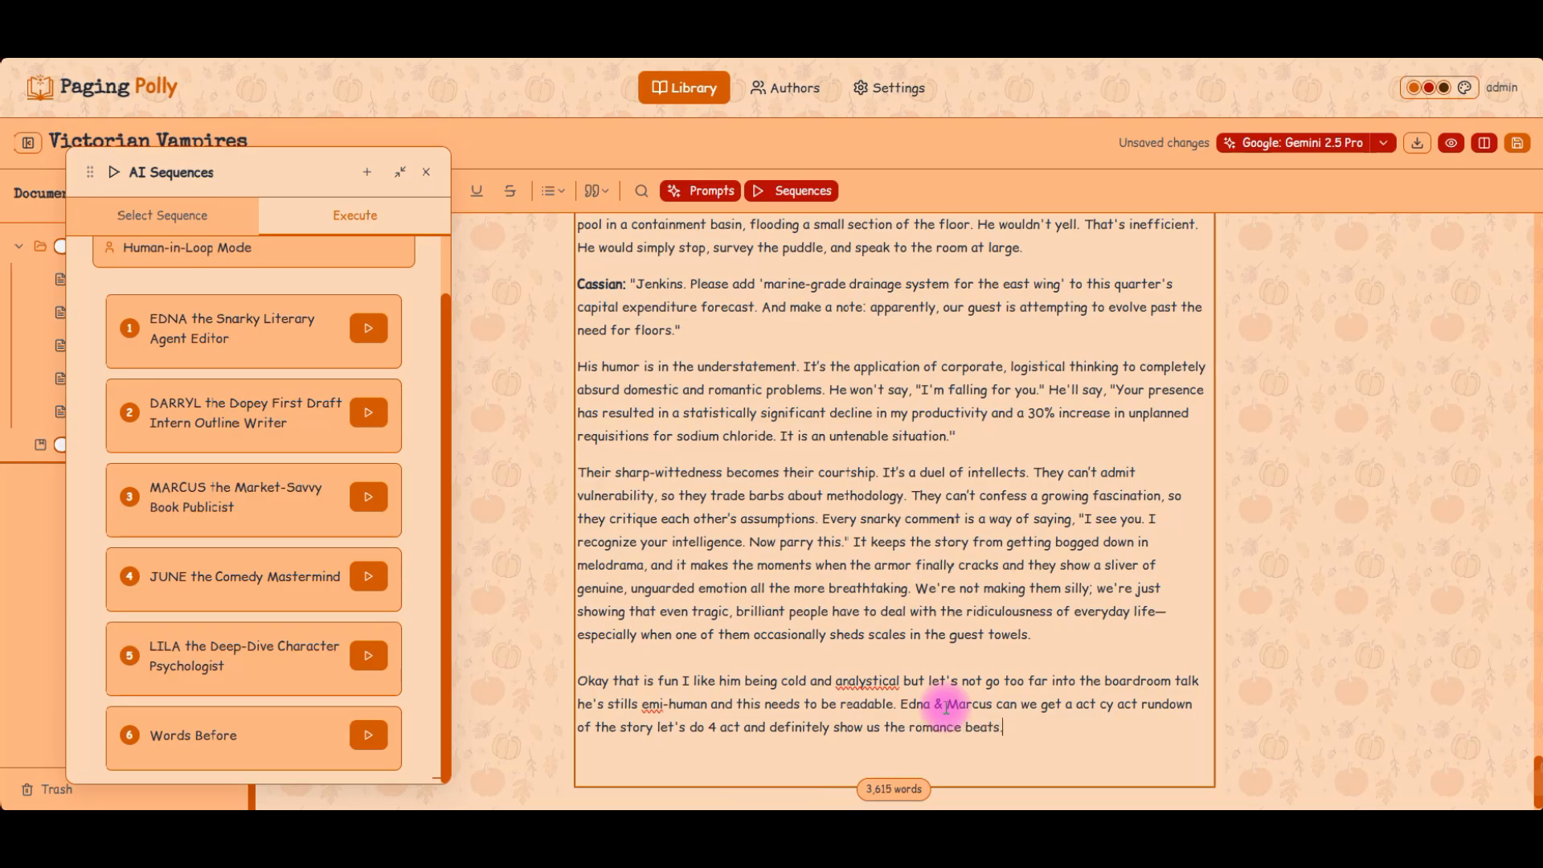
pyautogui.press('Return')
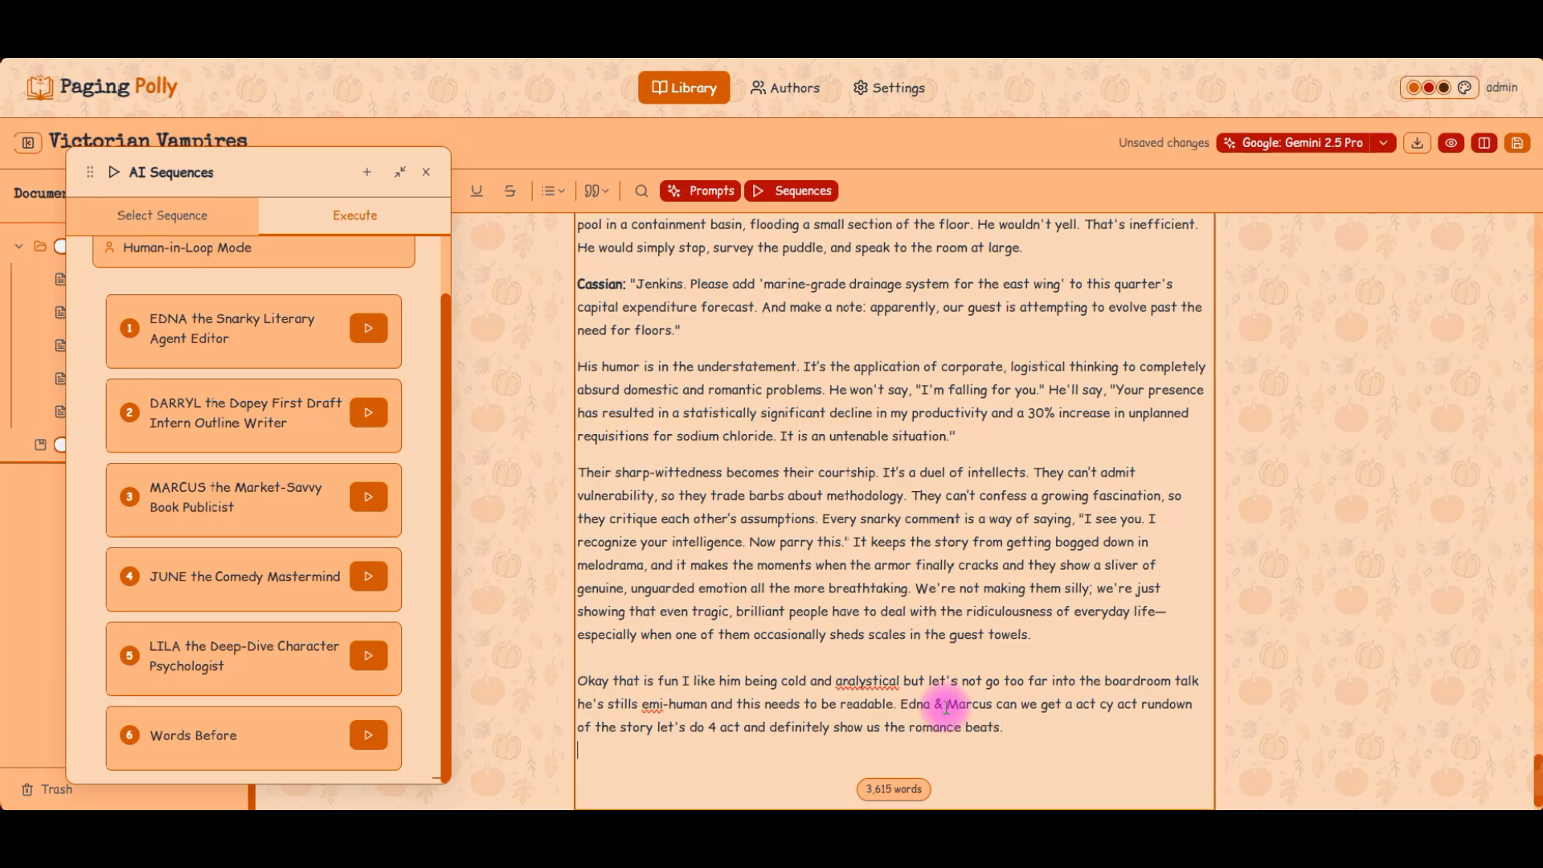
pyautogui.press('BackSpace')
# - Add "And let's make sure we lean into the start or" after the romance beats request
pyautogui.write('And ')
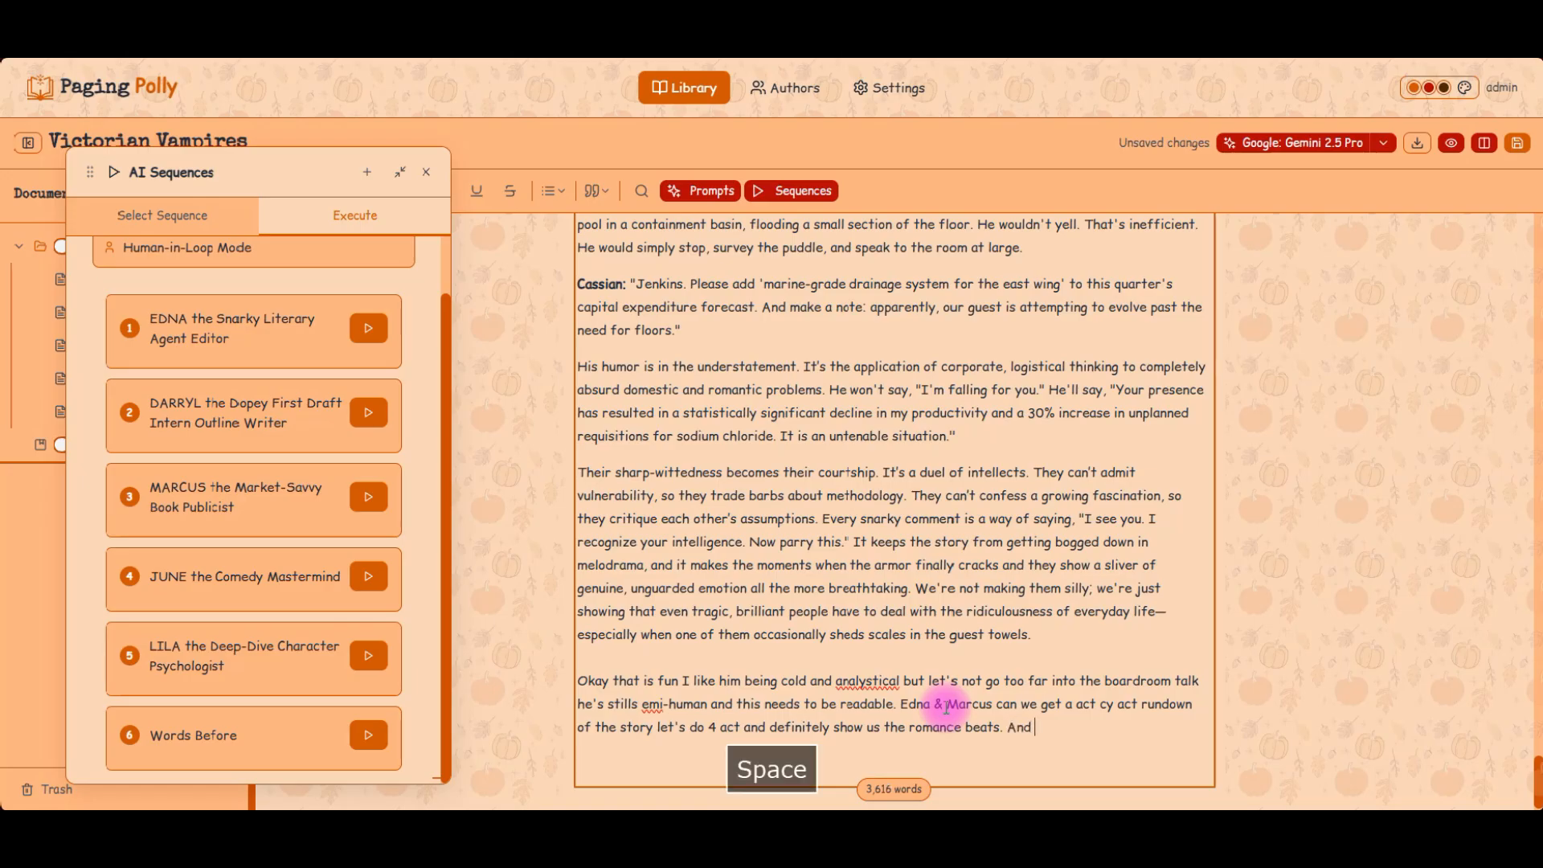
pyautogui.write("let's make sure ")
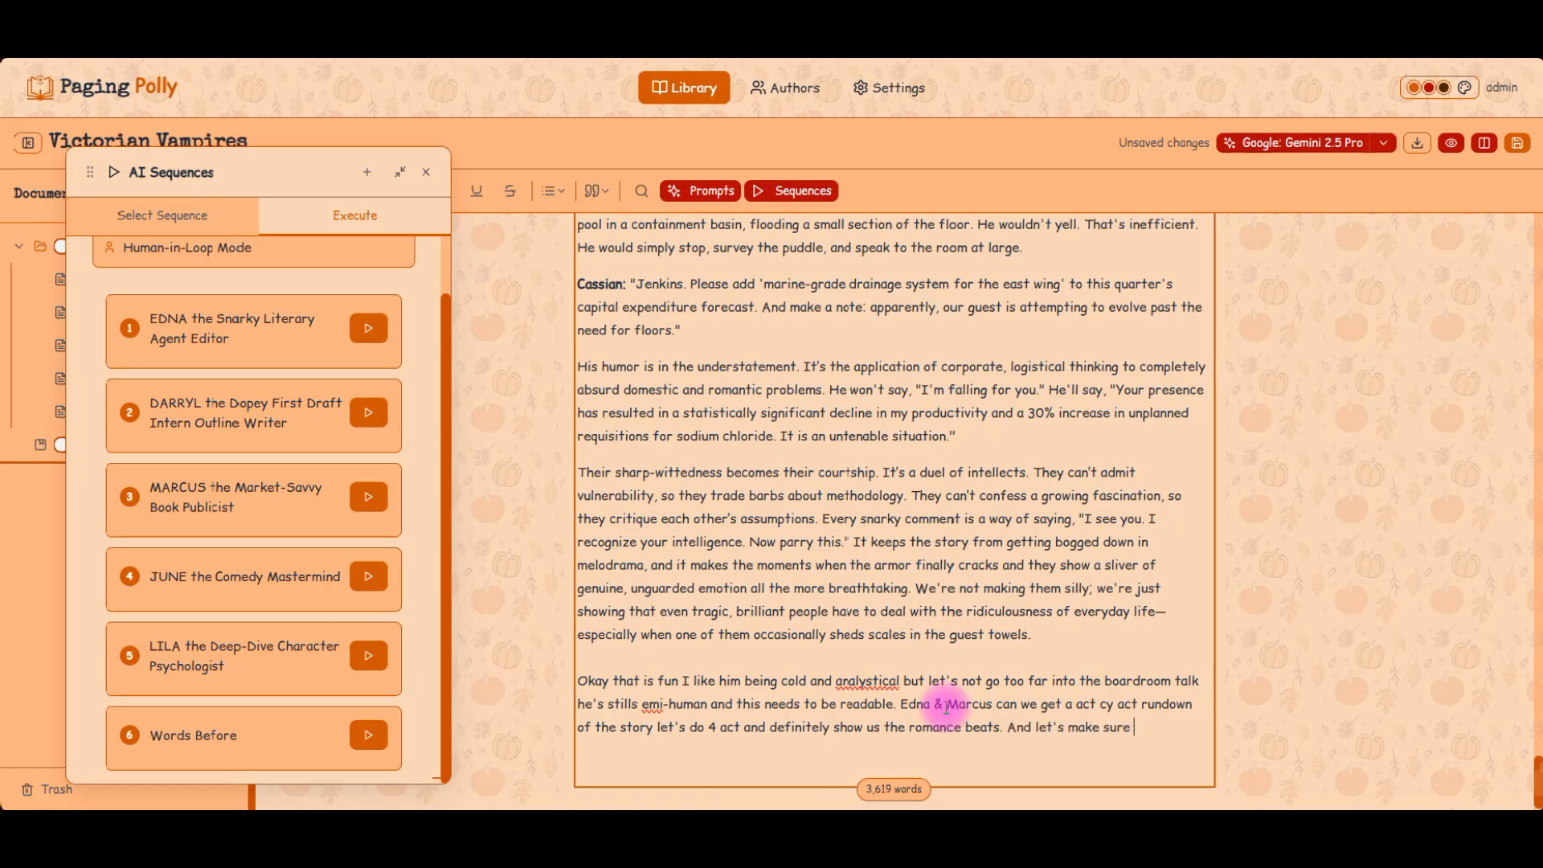
pyautogui.write('we lean intot he')
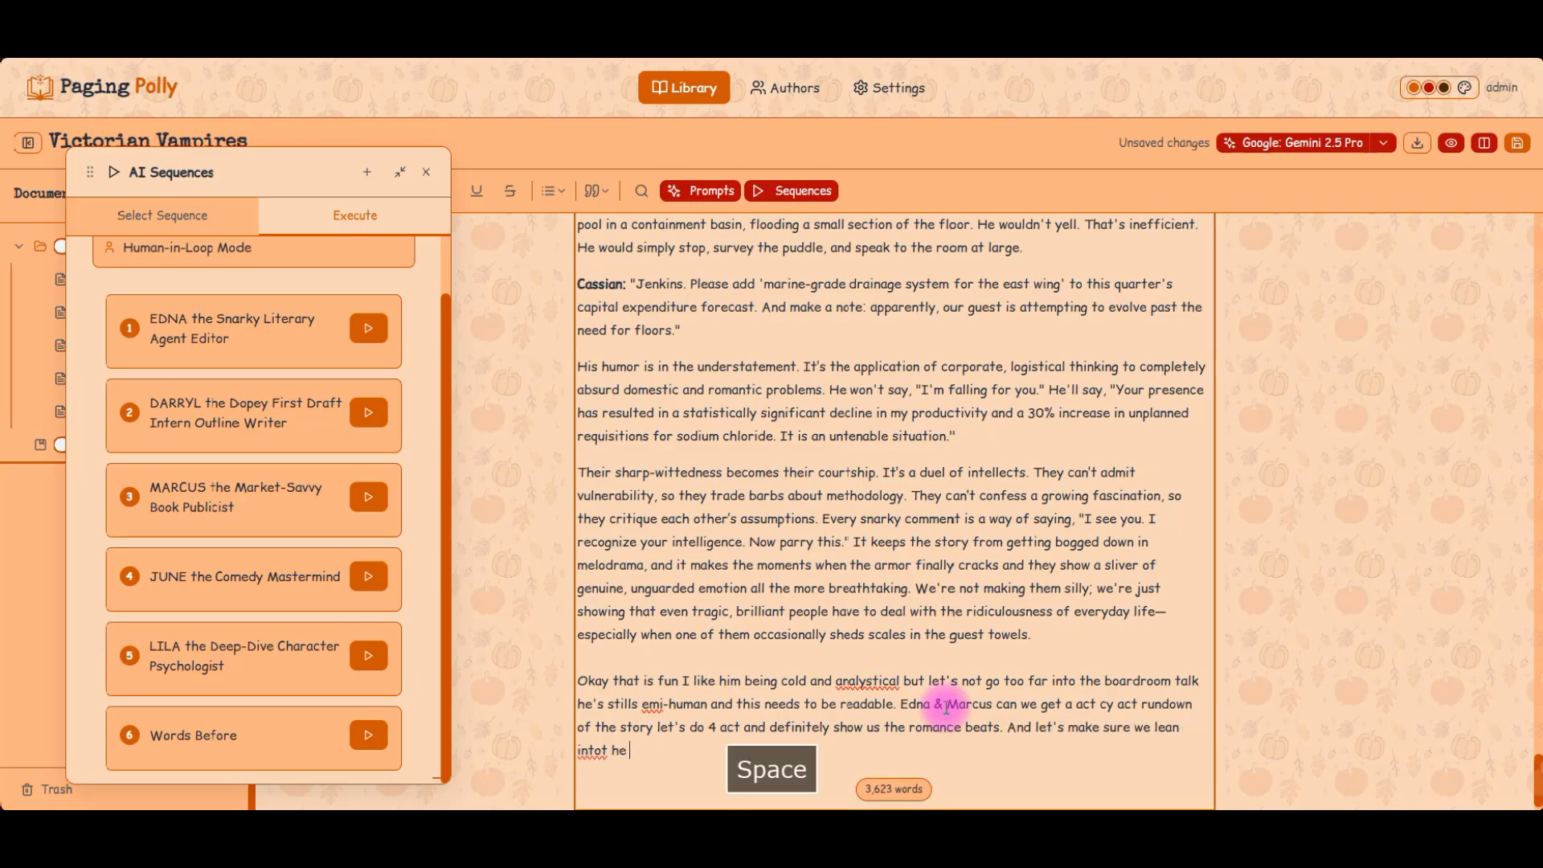
pyautogui.press('BackSpace')
pyautogui.press('BackSpace')
pyautogui.press('BackSpace')
pyautogui.write('the start or')
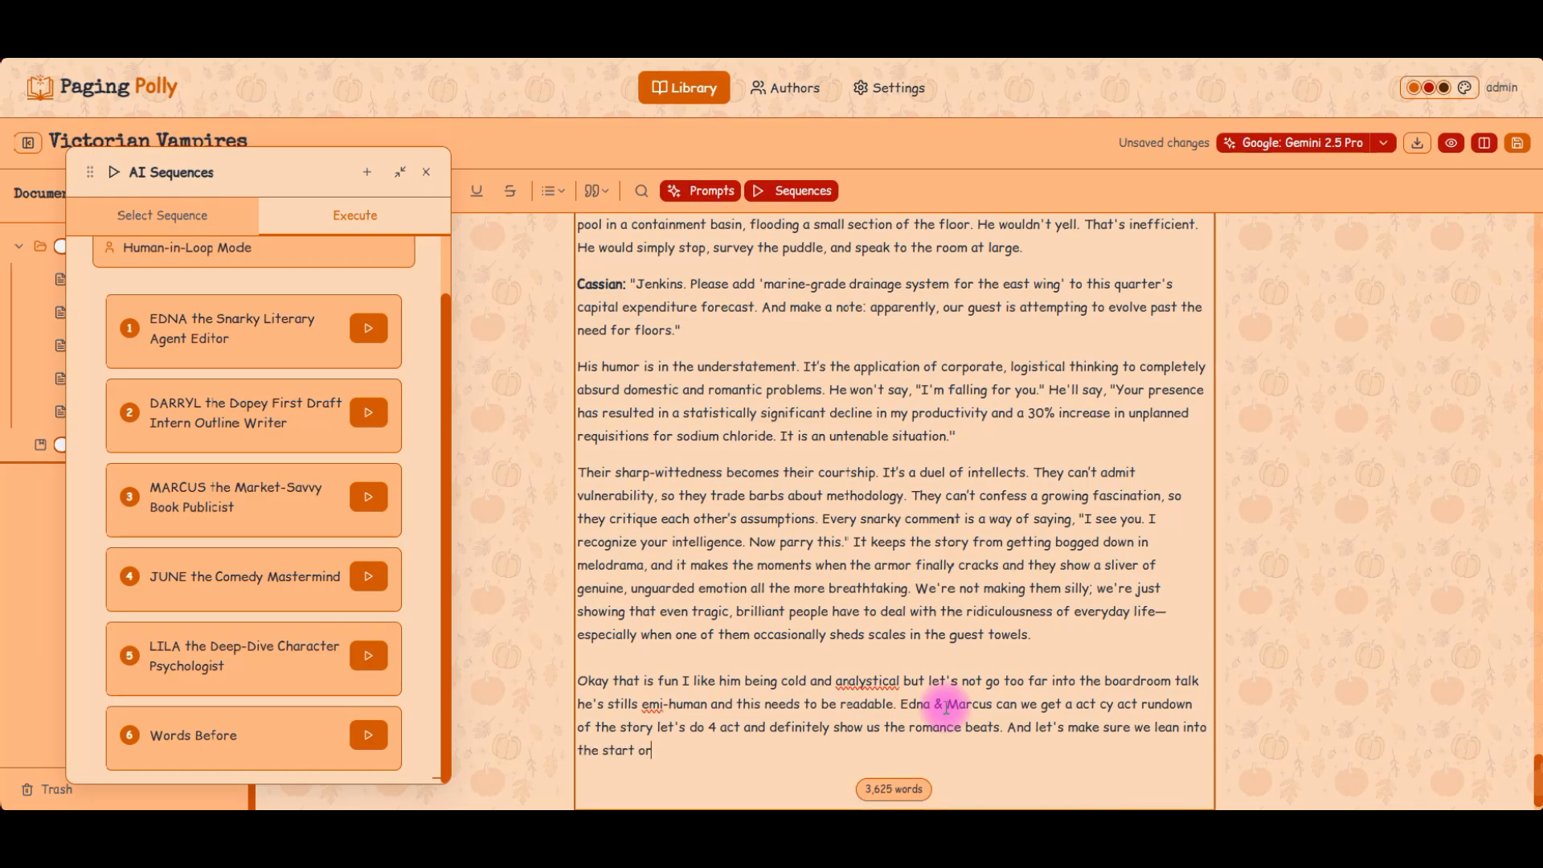
# - Finish the request with "our world-building, and ask me questions so that we can flesh this out further and keep on track."
pyautogui.write(' our world-building, and ask me questions so that we can flesh this out further and keep on')
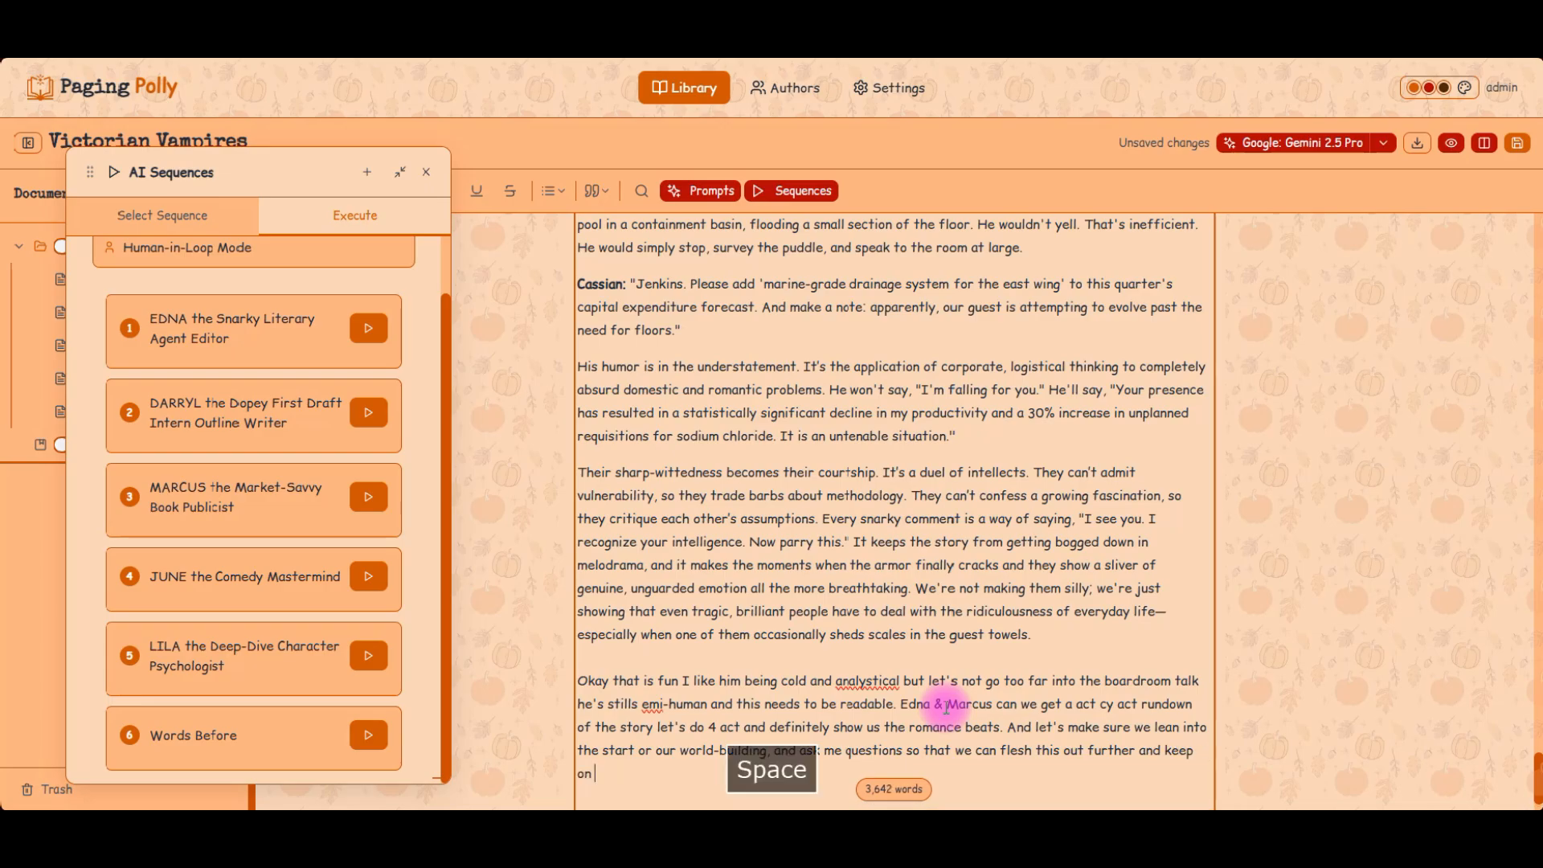
pyautogui.write(' track.')
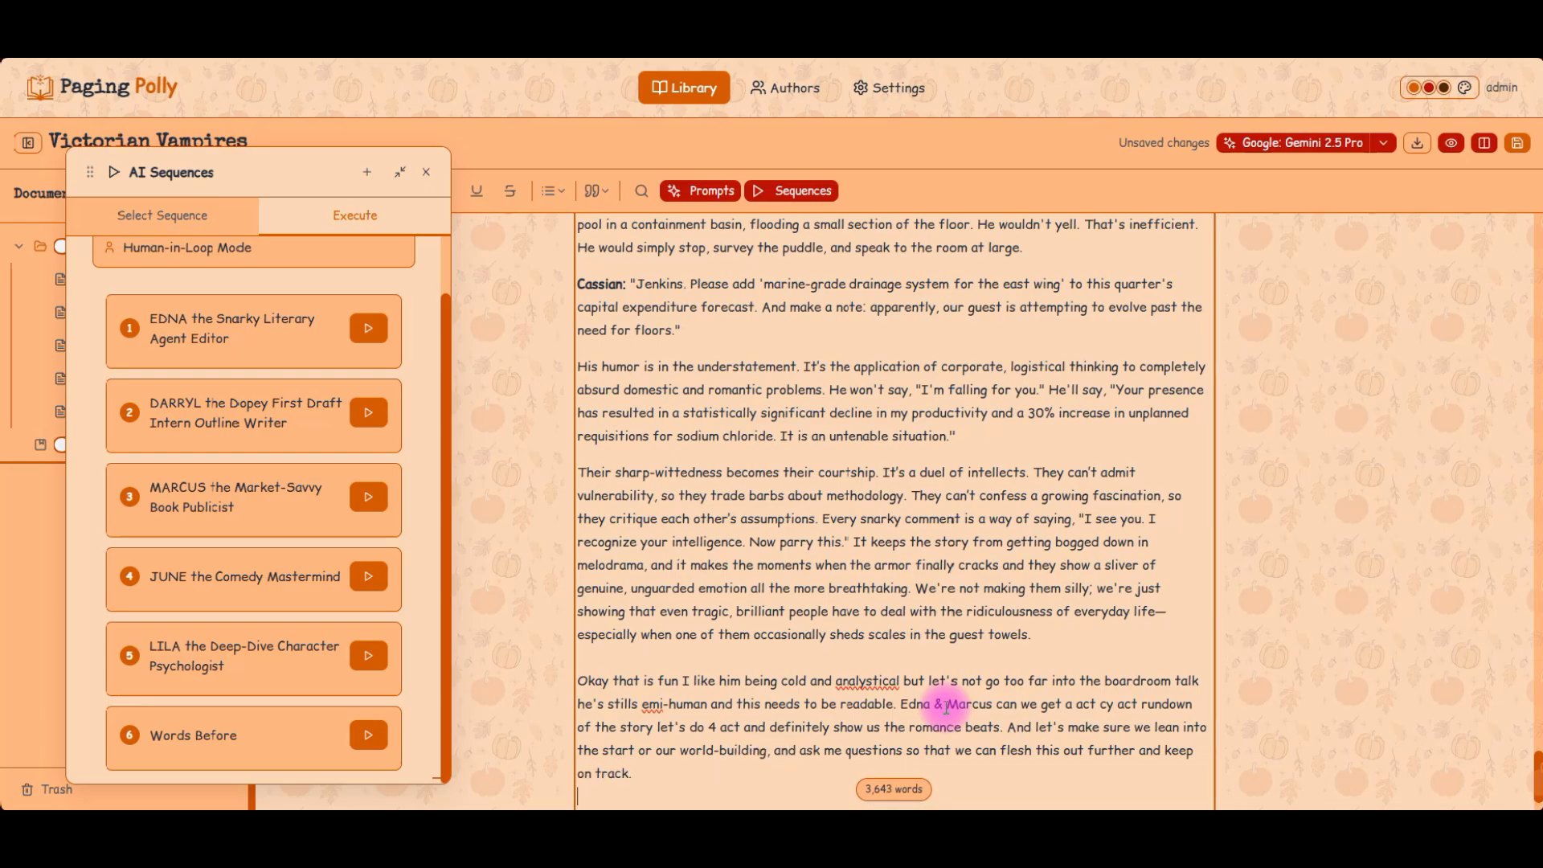
pyautogui.press('Return')
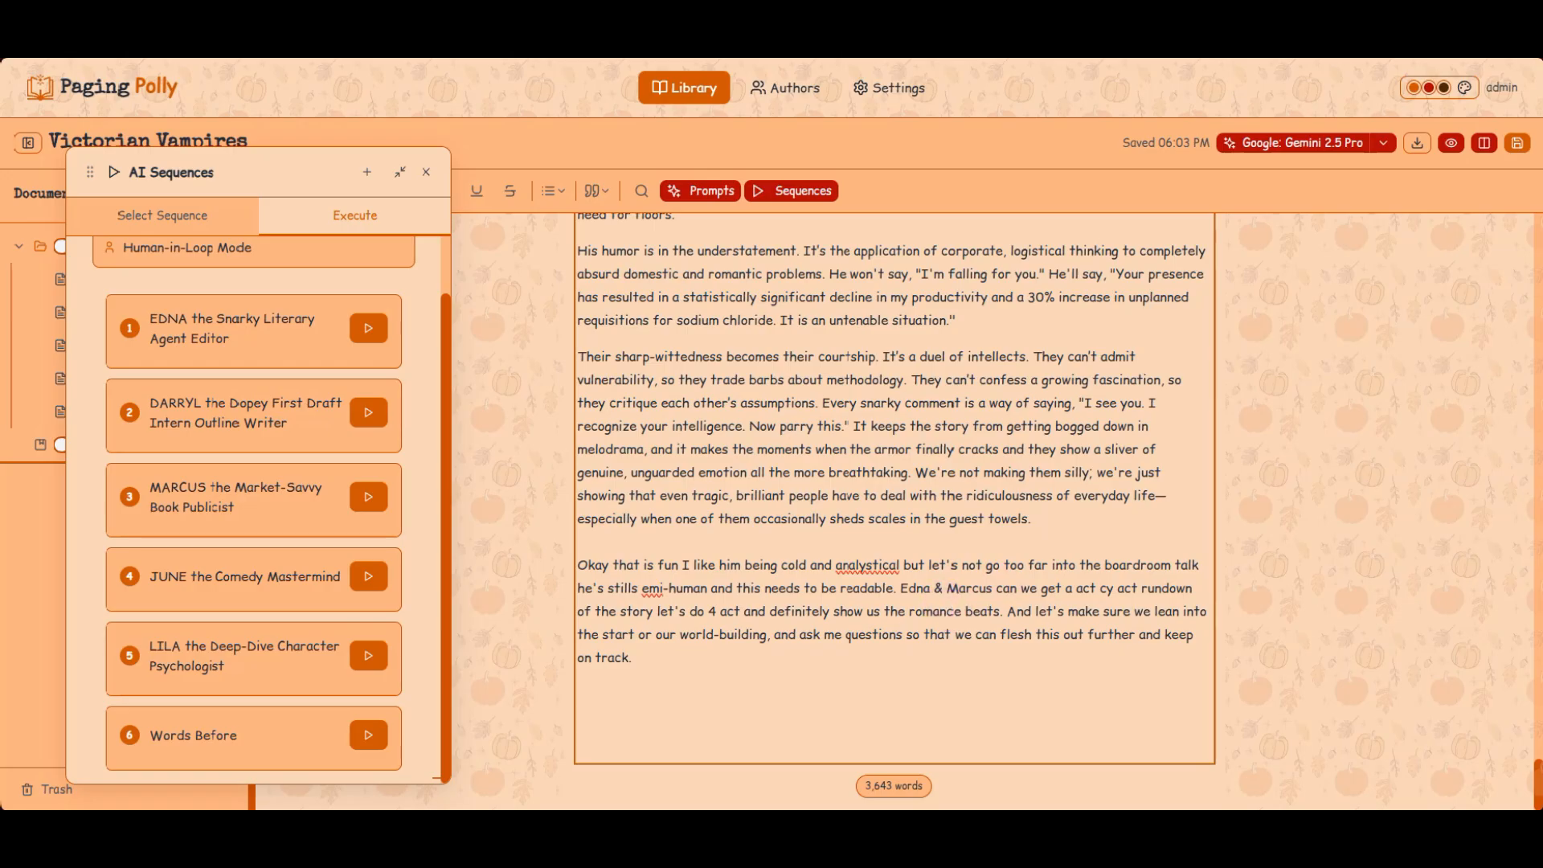
# - Run the Words Before step below the four-act rundown request and approve the generated text
pyautogui.click(369, 735)
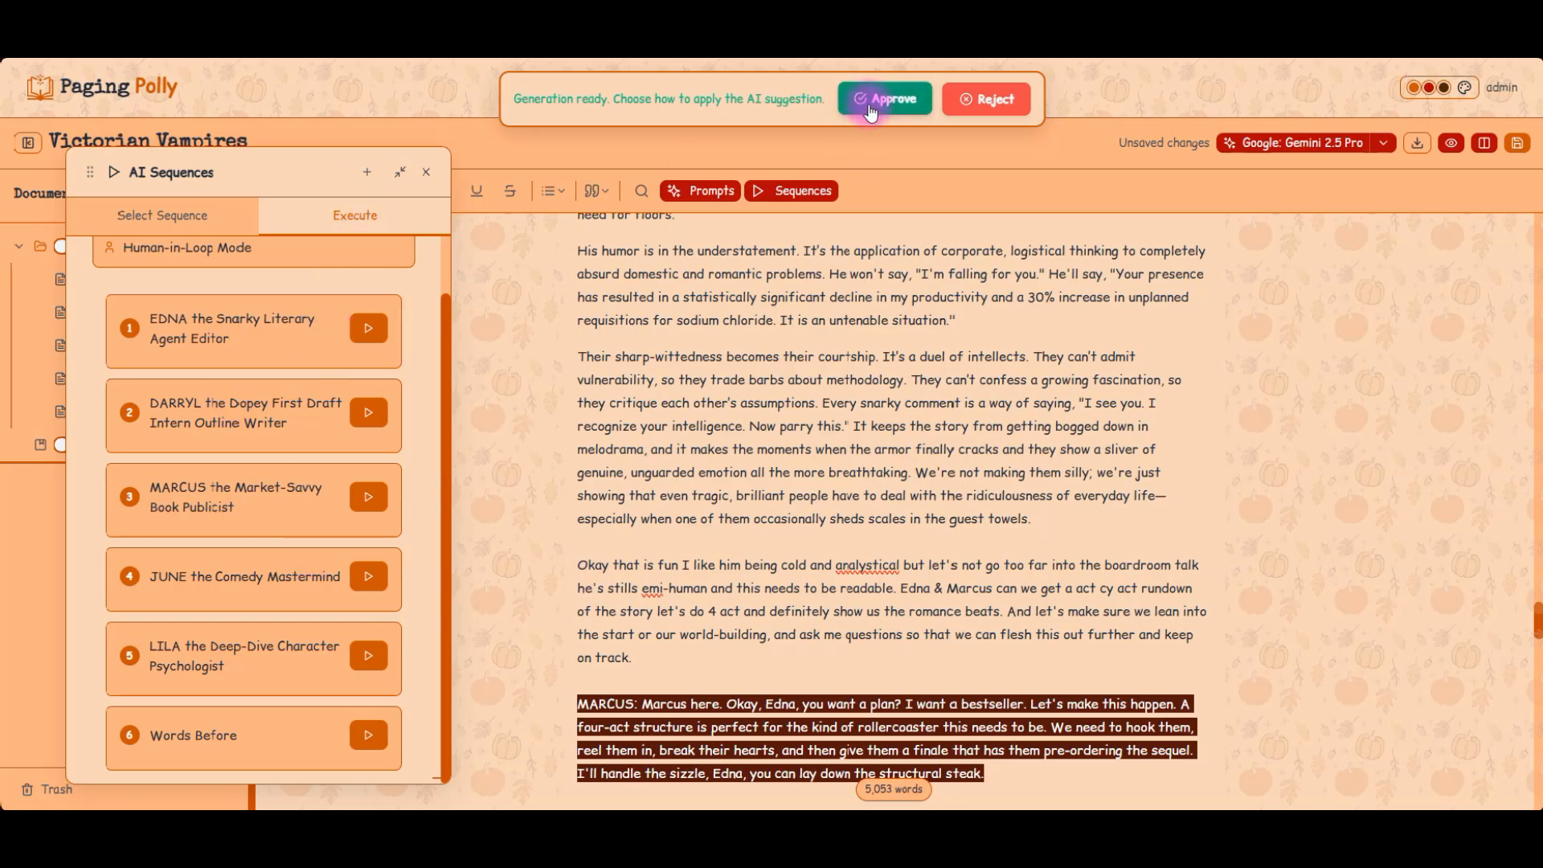
pyautogui.click(880, 98)
# - Hide the documents sidebar and the site header, and move the AI Sequences window clear of the manuscript text
pyautogui.moveTo(90, 172); pyautogui.dragTo(469, 199)
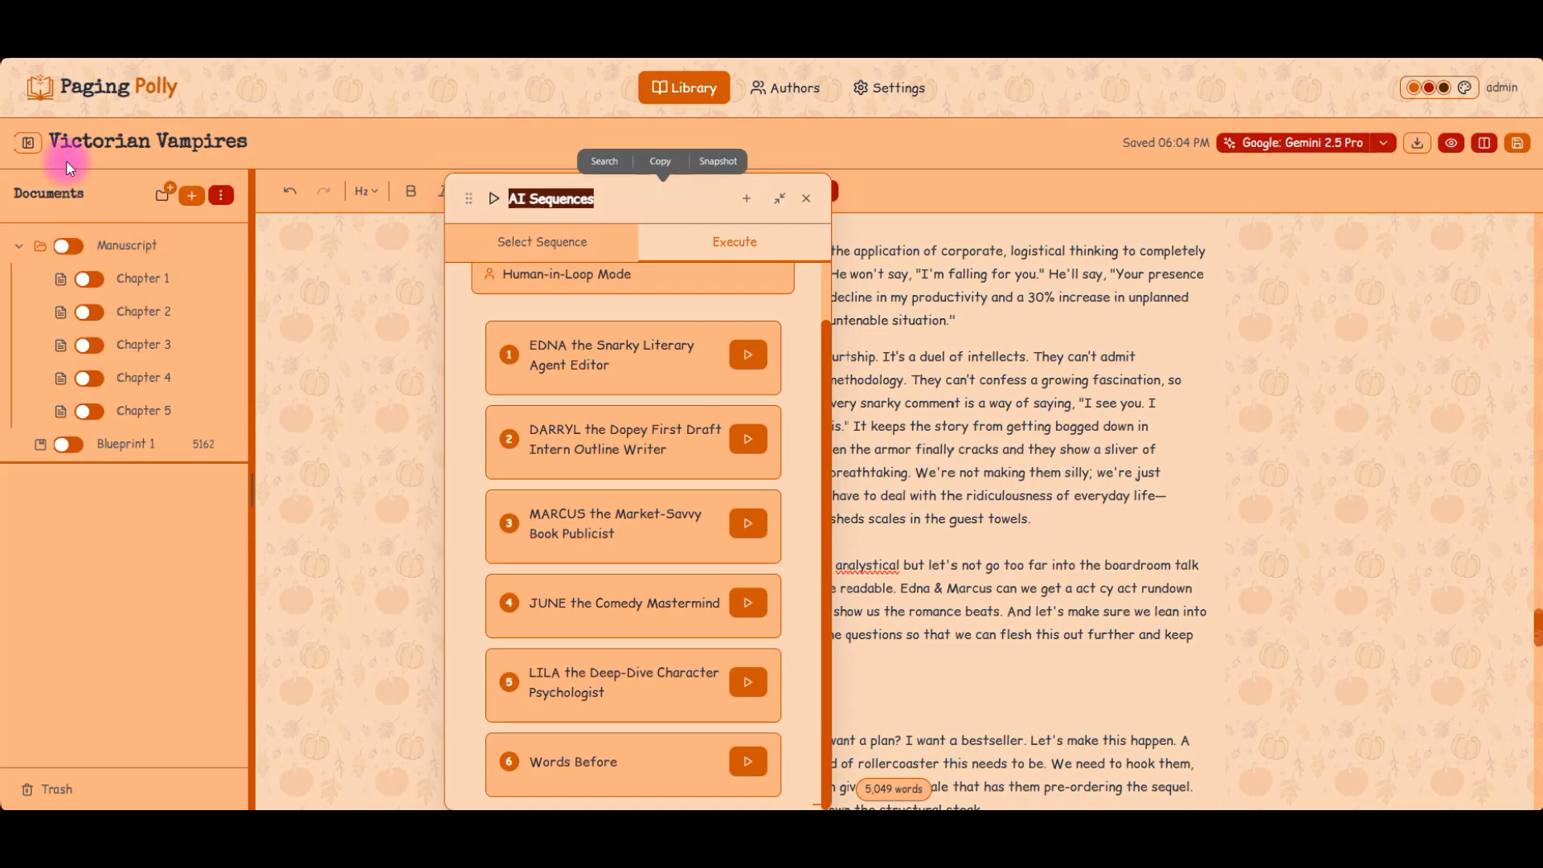
pyautogui.click(31, 142)
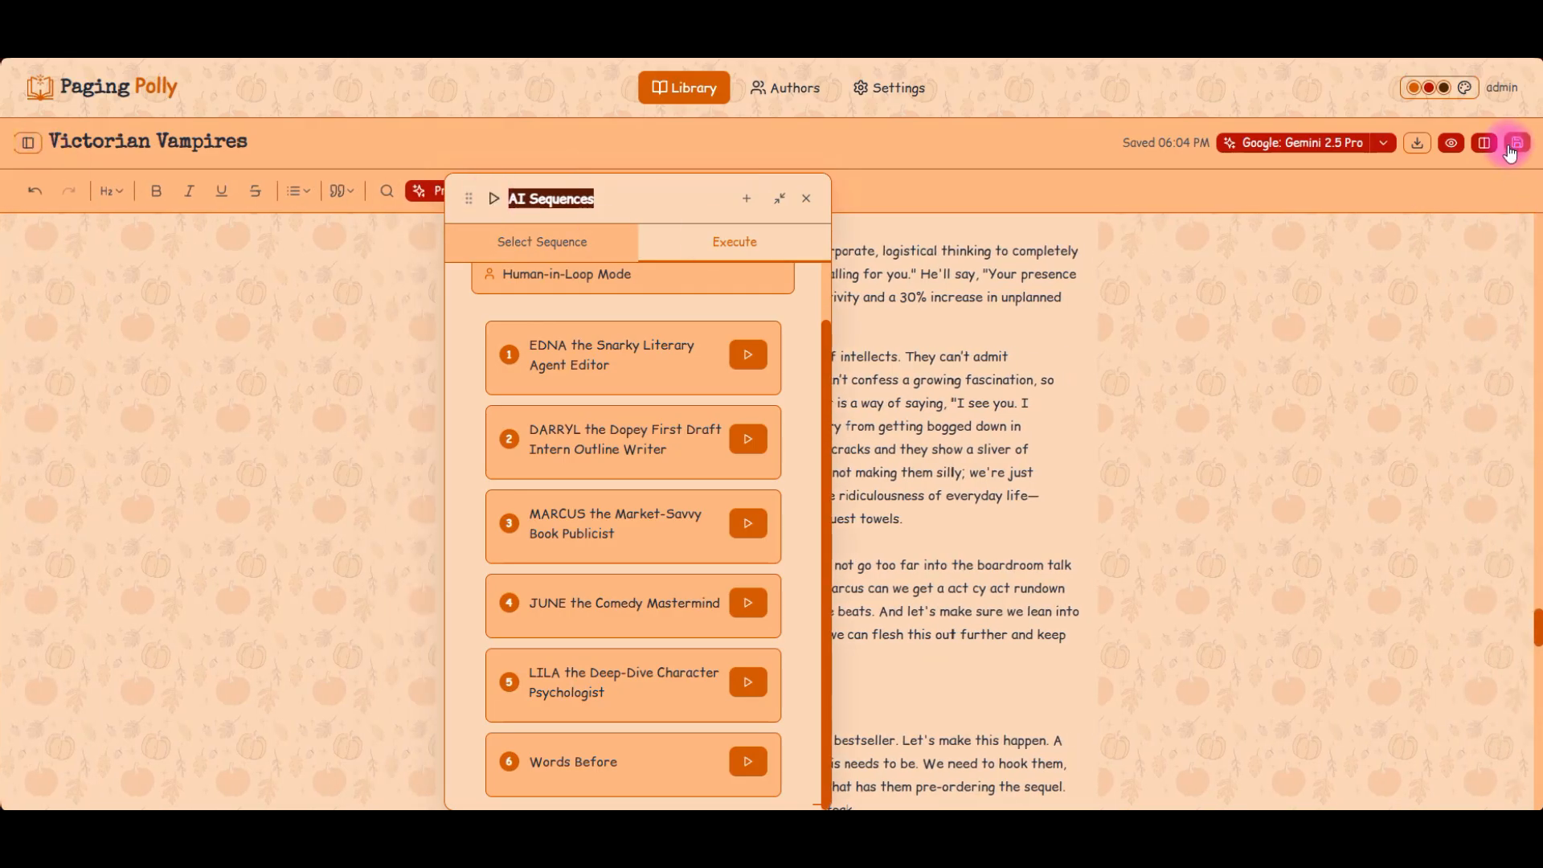
pyautogui.click(1451, 153)
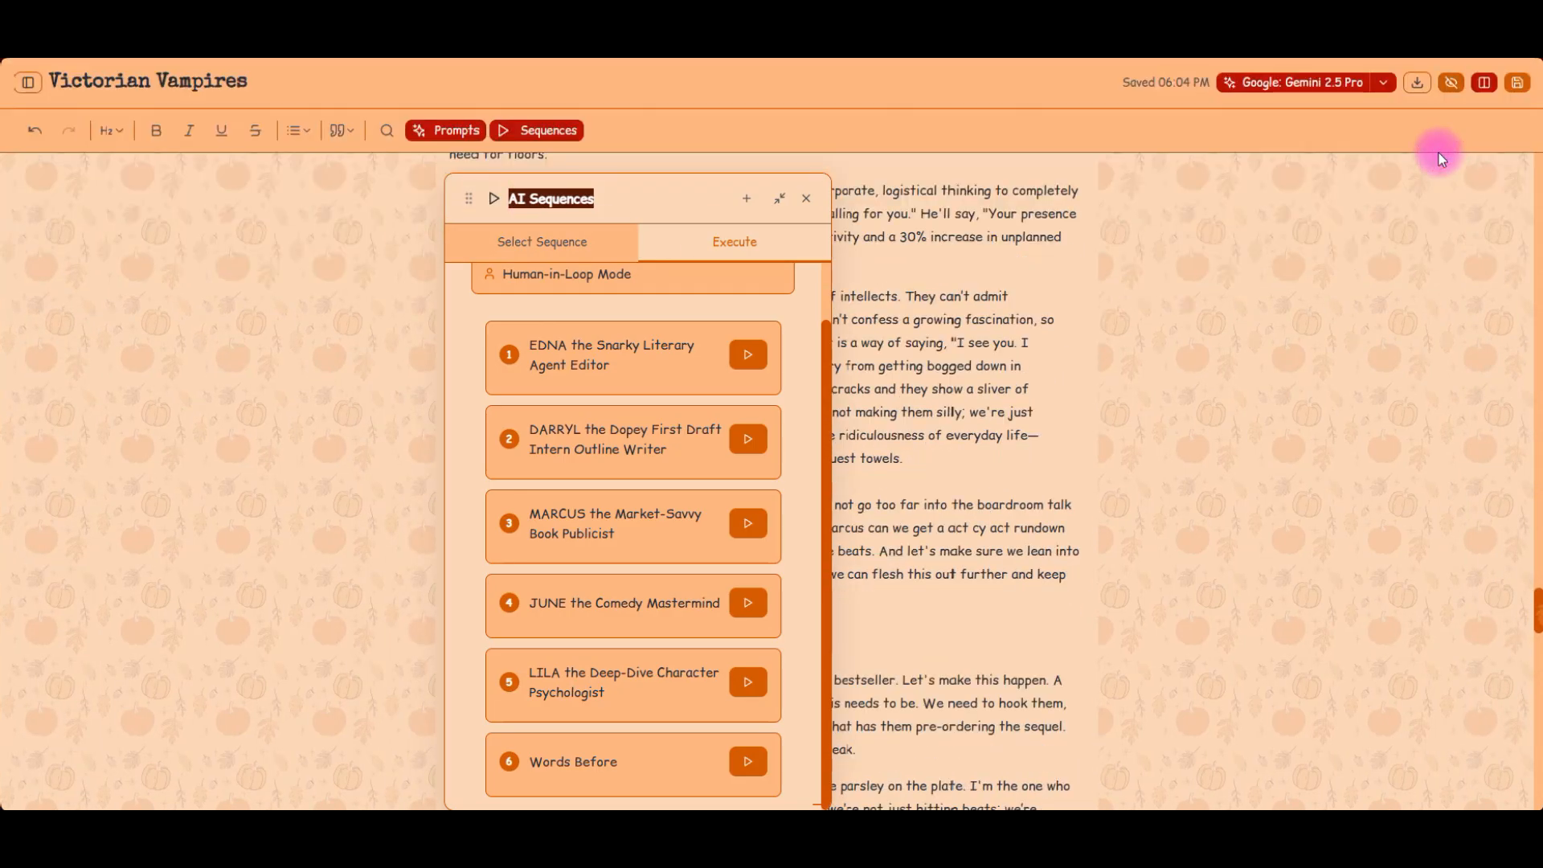
pyautogui.moveTo(467, 200); pyautogui.dragTo(33, 191)
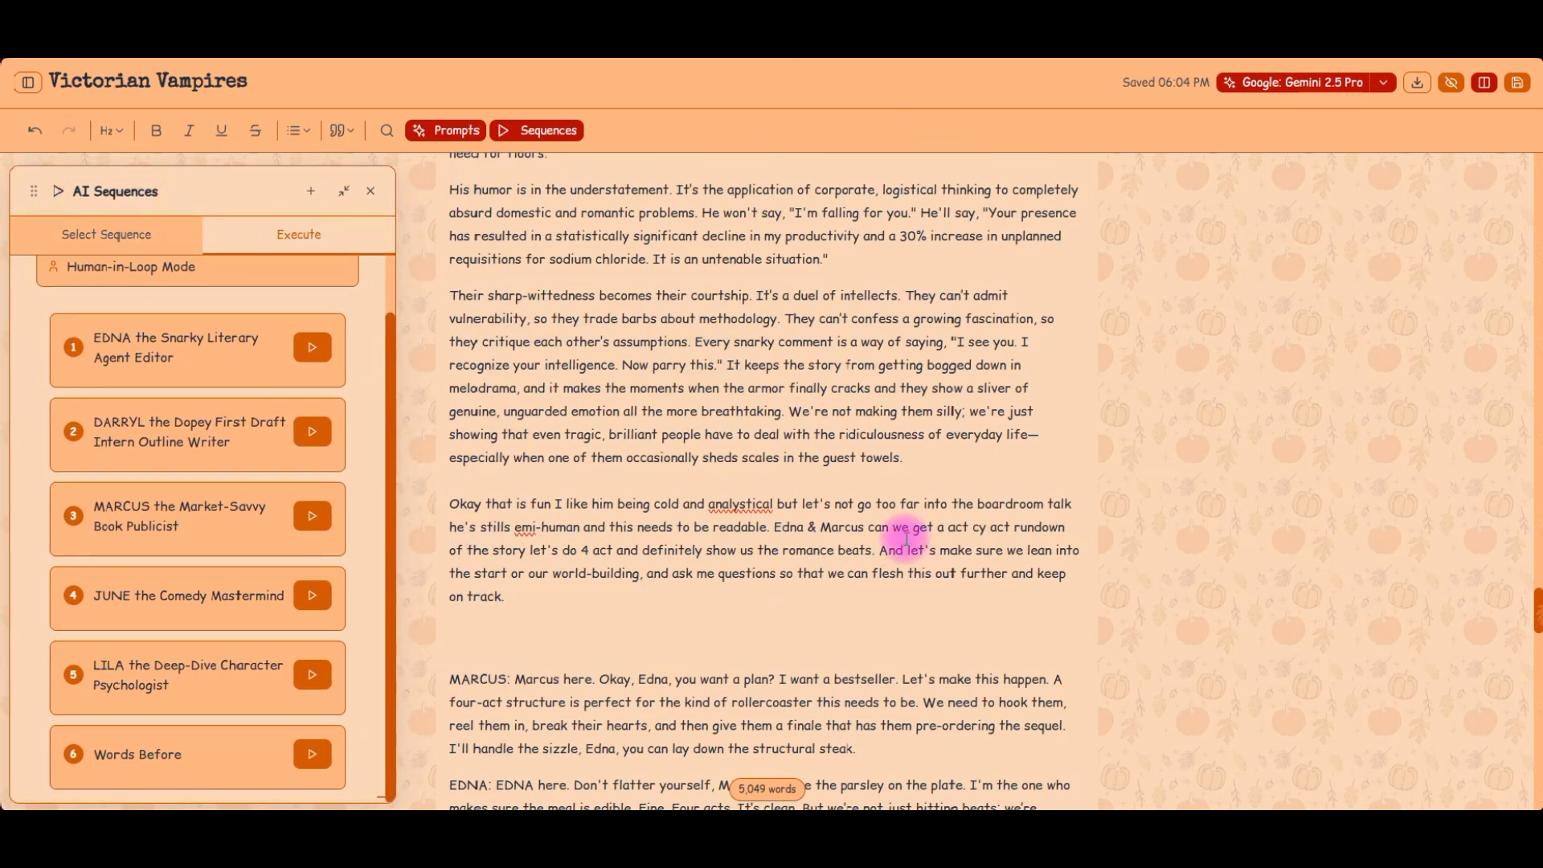
# - Read the four-act rundown from Act I through the unfinished Act IV, noting the romance beats and world-building questions
pyautogui.scroll(-5, 907, 539)
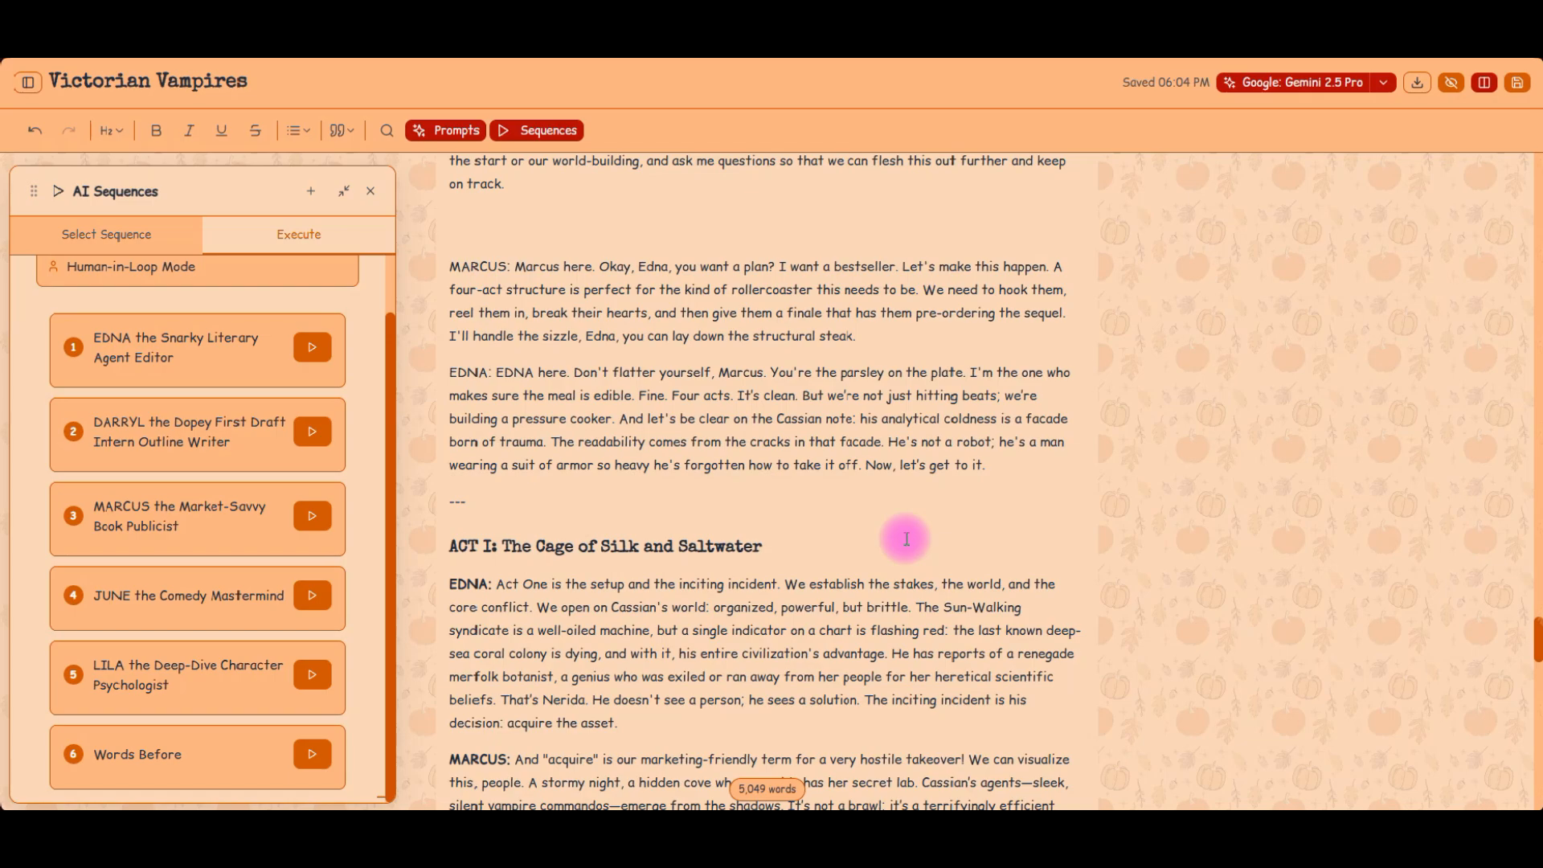
pyautogui.scroll(-9, 893, 492)
pyautogui.scroll(-4, 893, 493)
pyautogui.scroll(15, 893, 494)
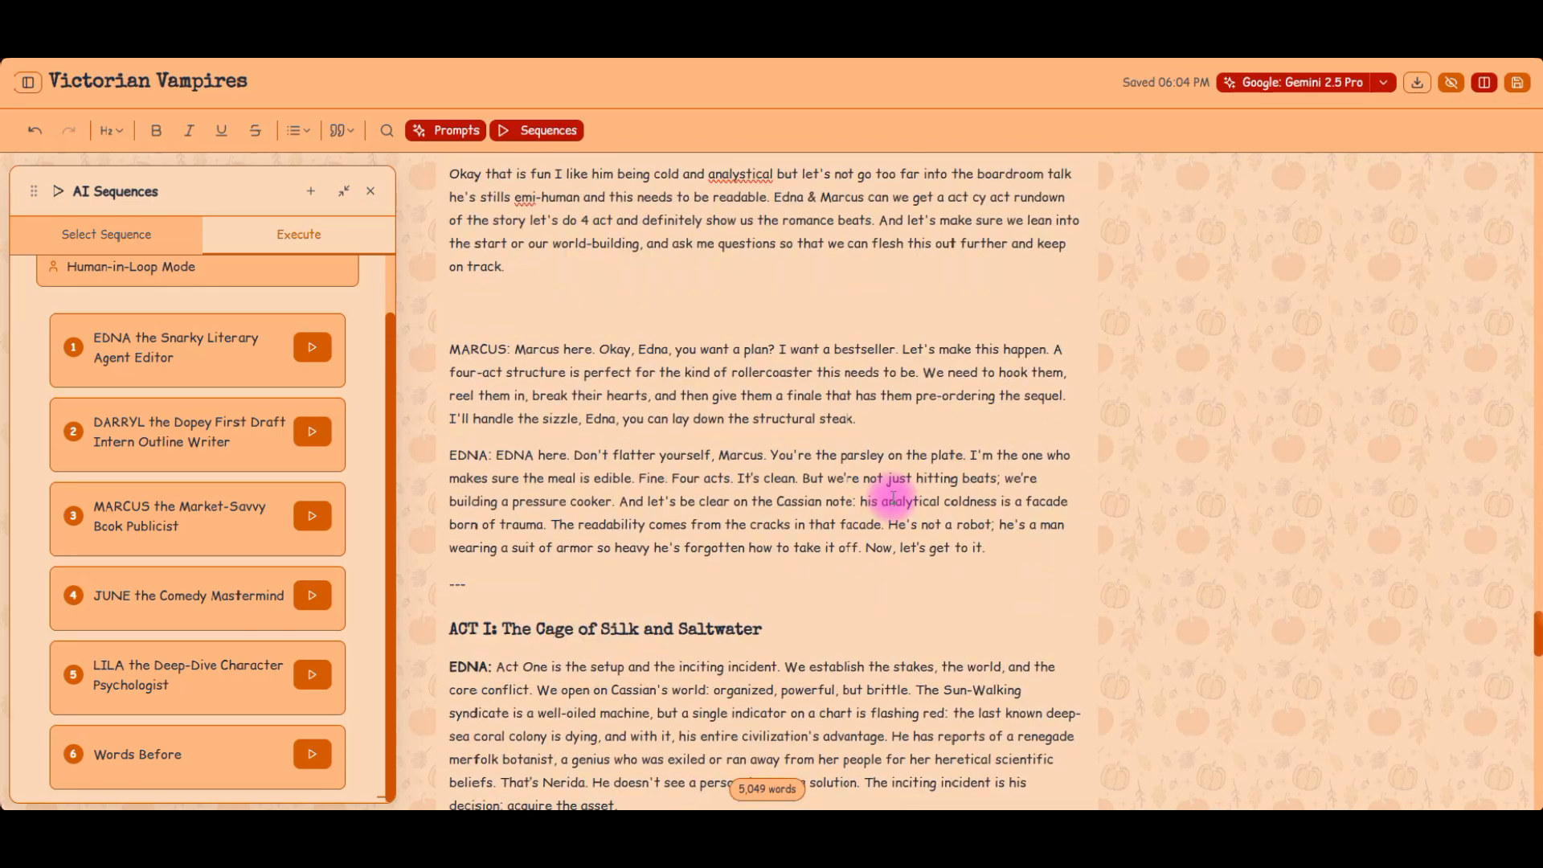
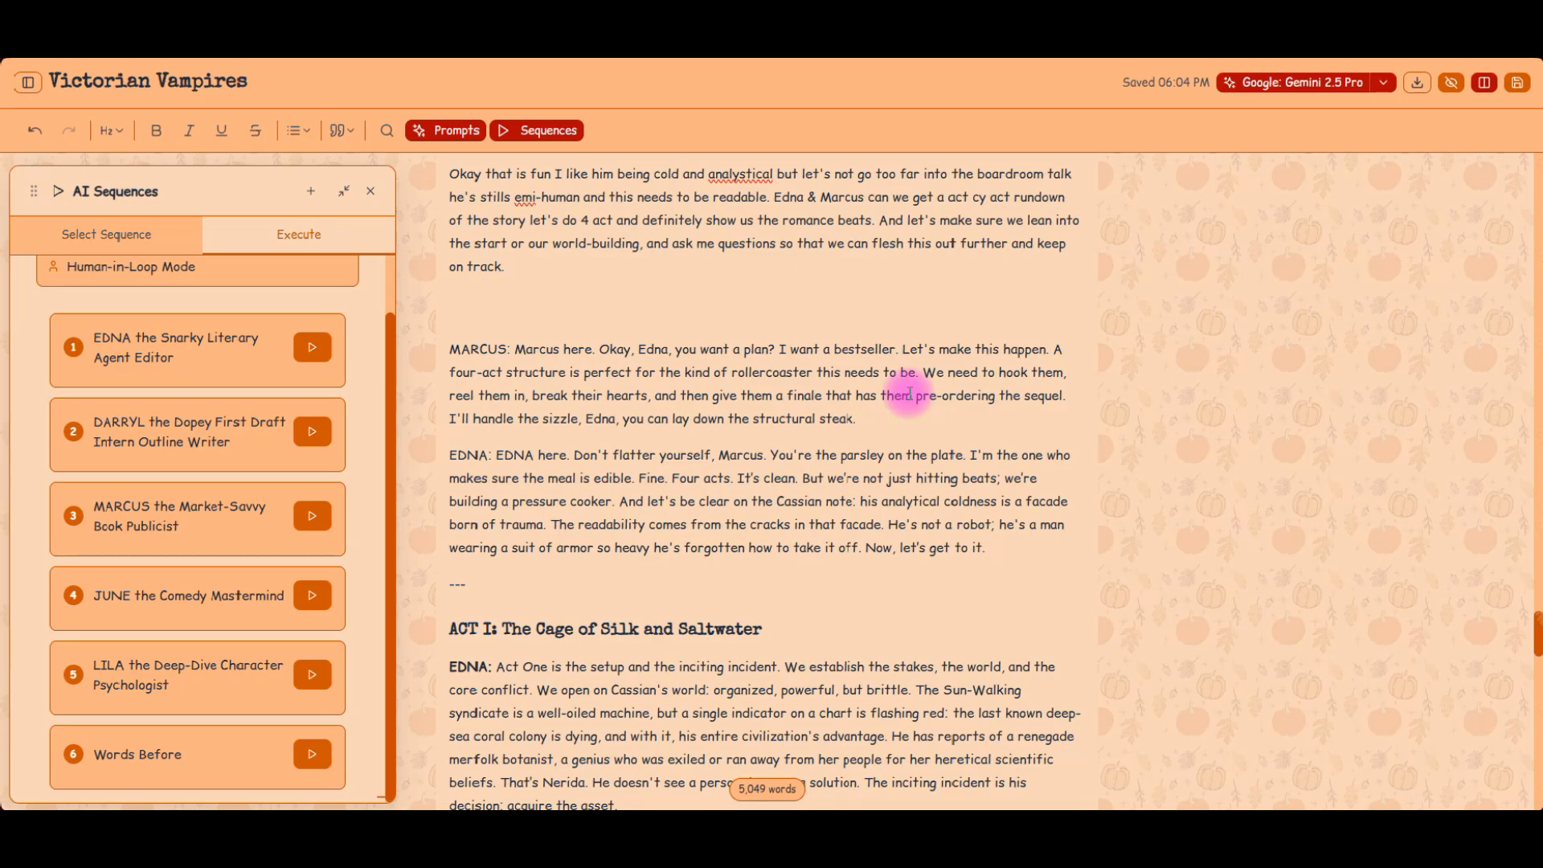
pyautogui.scroll(-5, 909, 394)
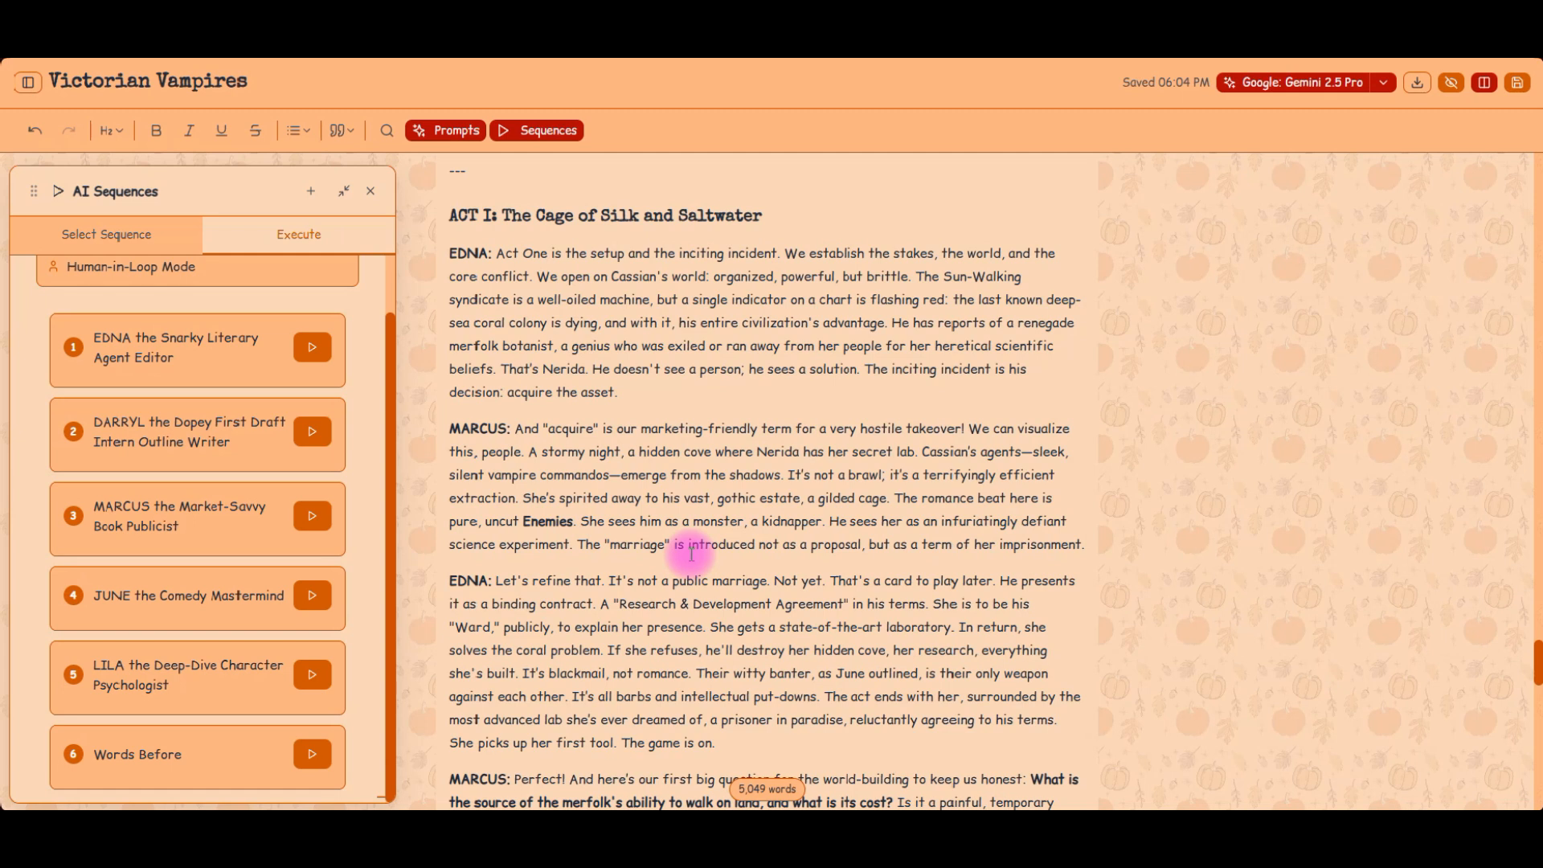
pyautogui.scroll(-1, 689, 548)
pyautogui.scroll(-1, 685, 540)
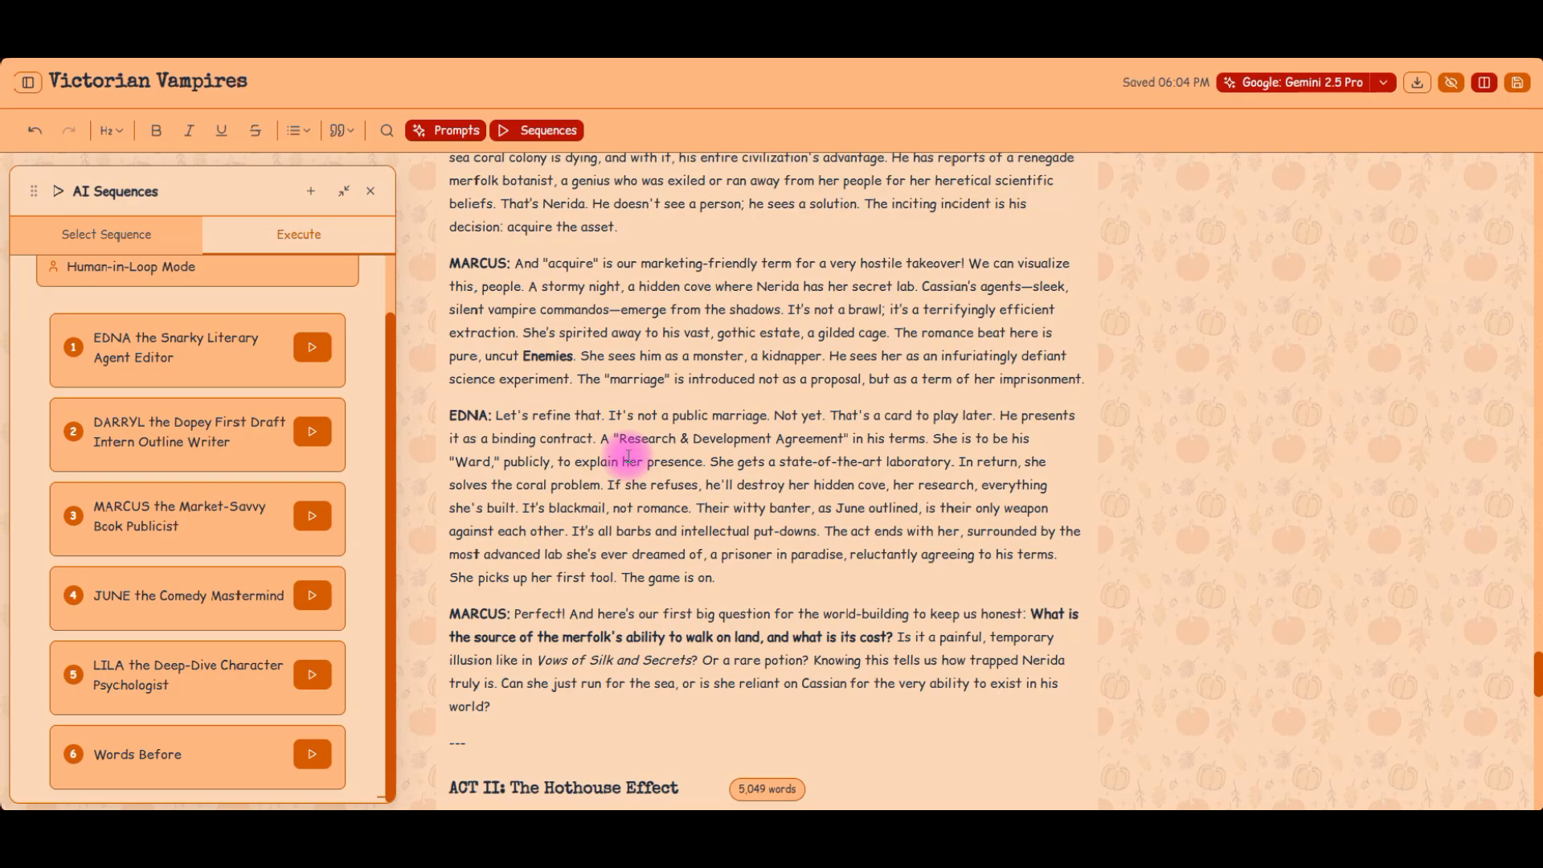
pyautogui.scroll(-4, 629, 457)
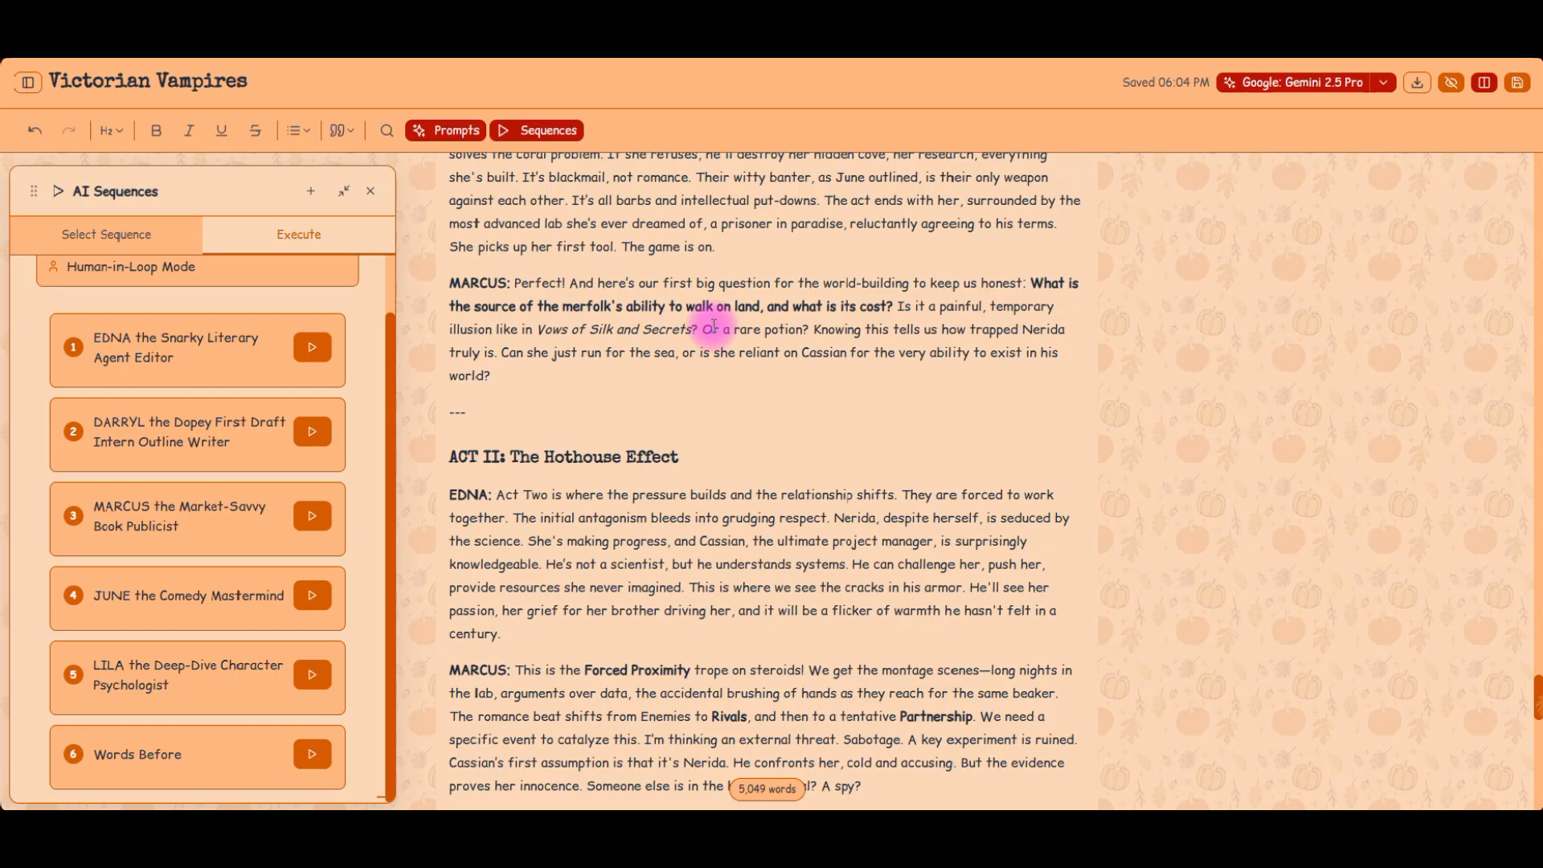
pyautogui.moveTo(849, 353); pyautogui.dragTo(857, 357)
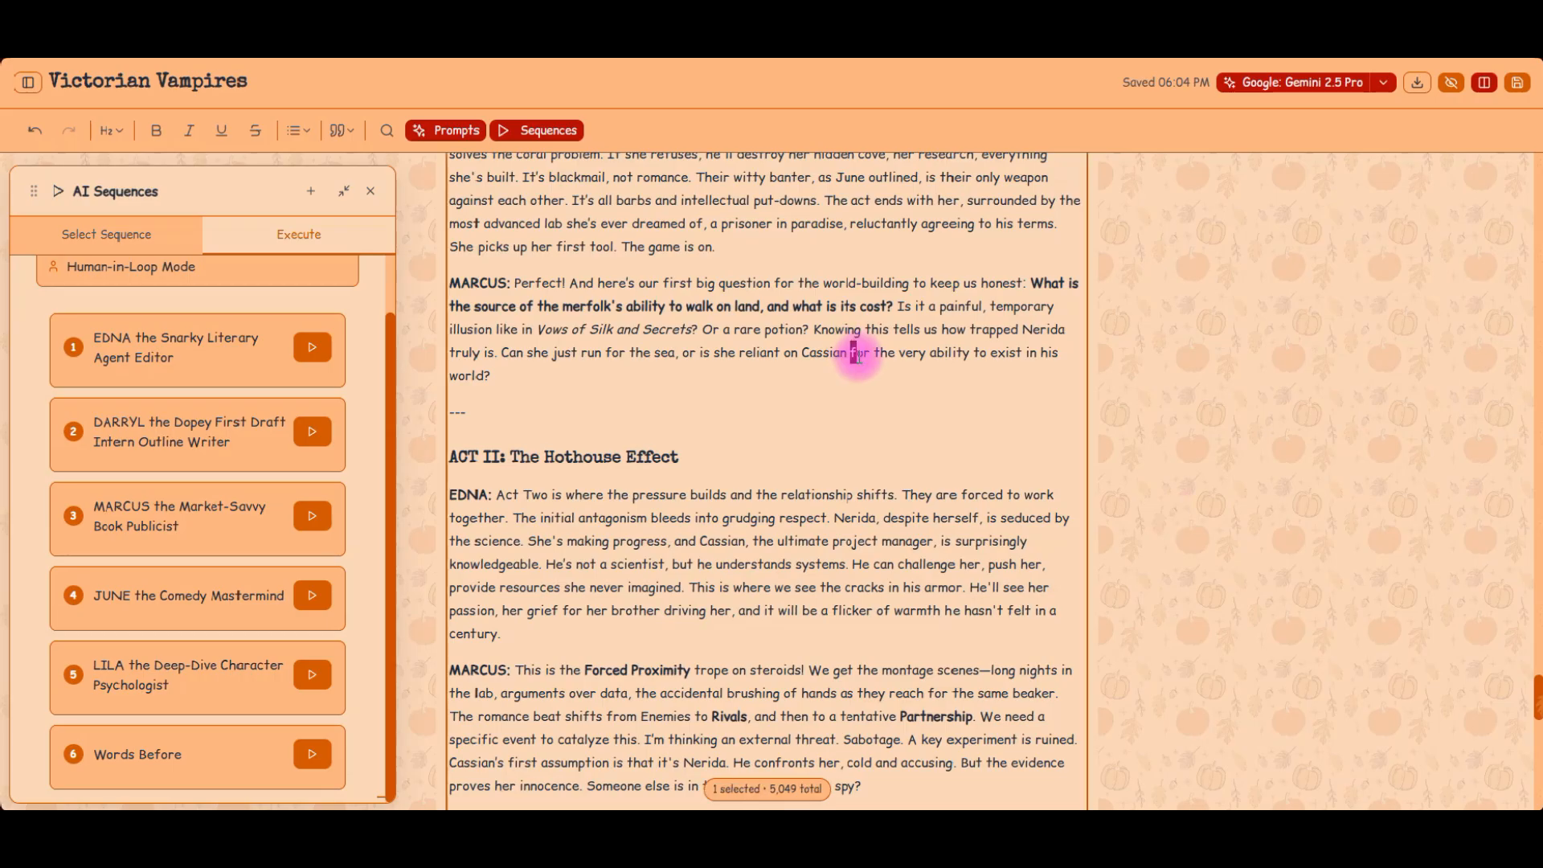
pyautogui.moveTo(726, 351); pyautogui.dragTo(782, 373)
pyautogui.click(774, 406)
pyautogui.scroll(-20, 774, 405)
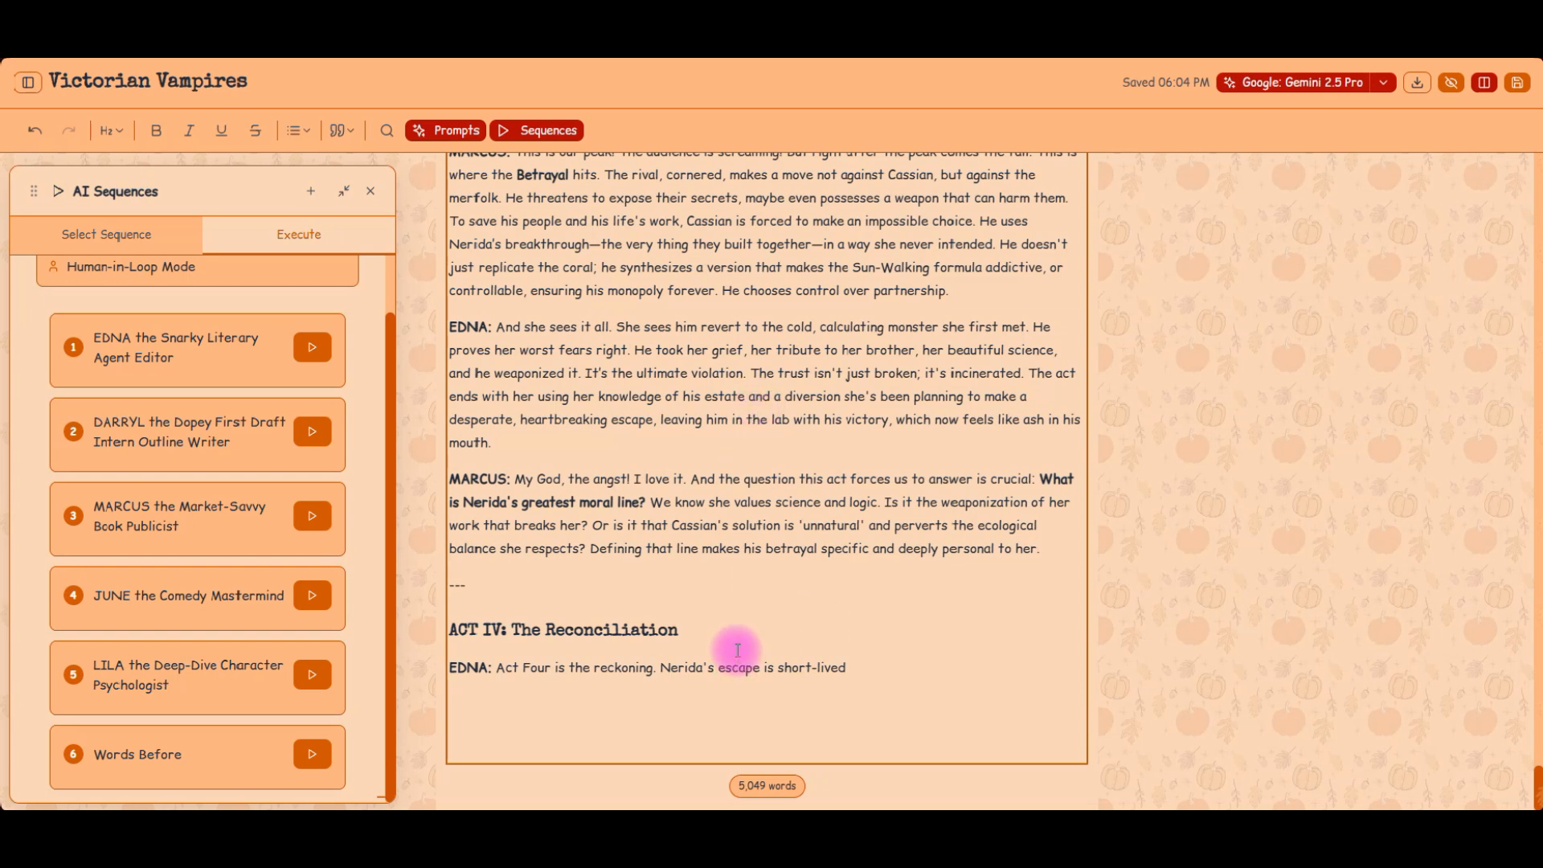
pyautogui.click(878, 667)
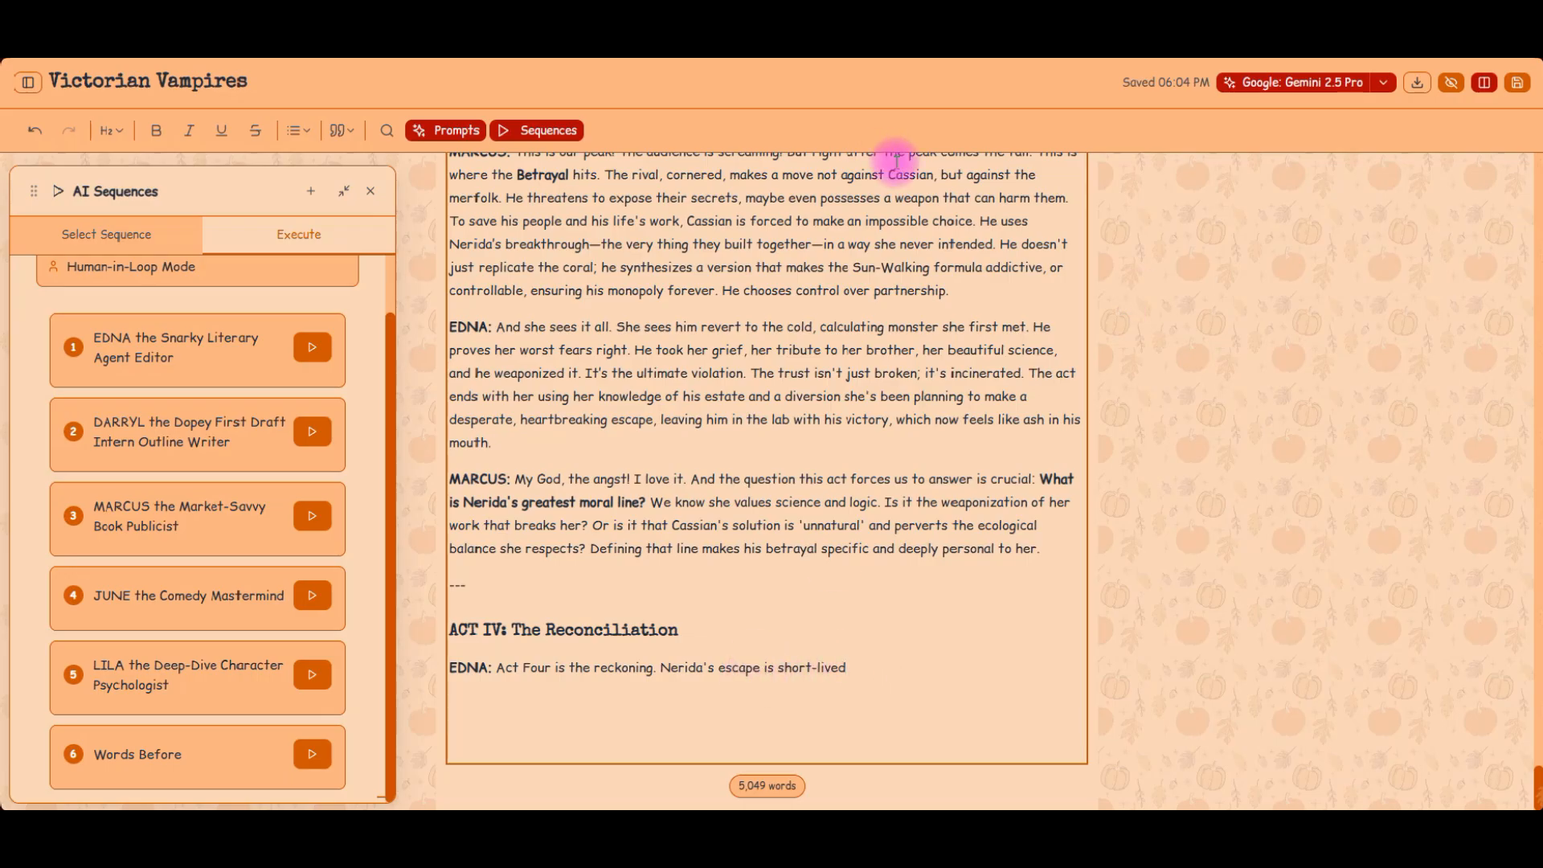
# - Change the Max Output Tokens limit in the AI model settings and save the settings
pyautogui.click(1344, 81)
pyautogui.scroll(-2, 799, 427)
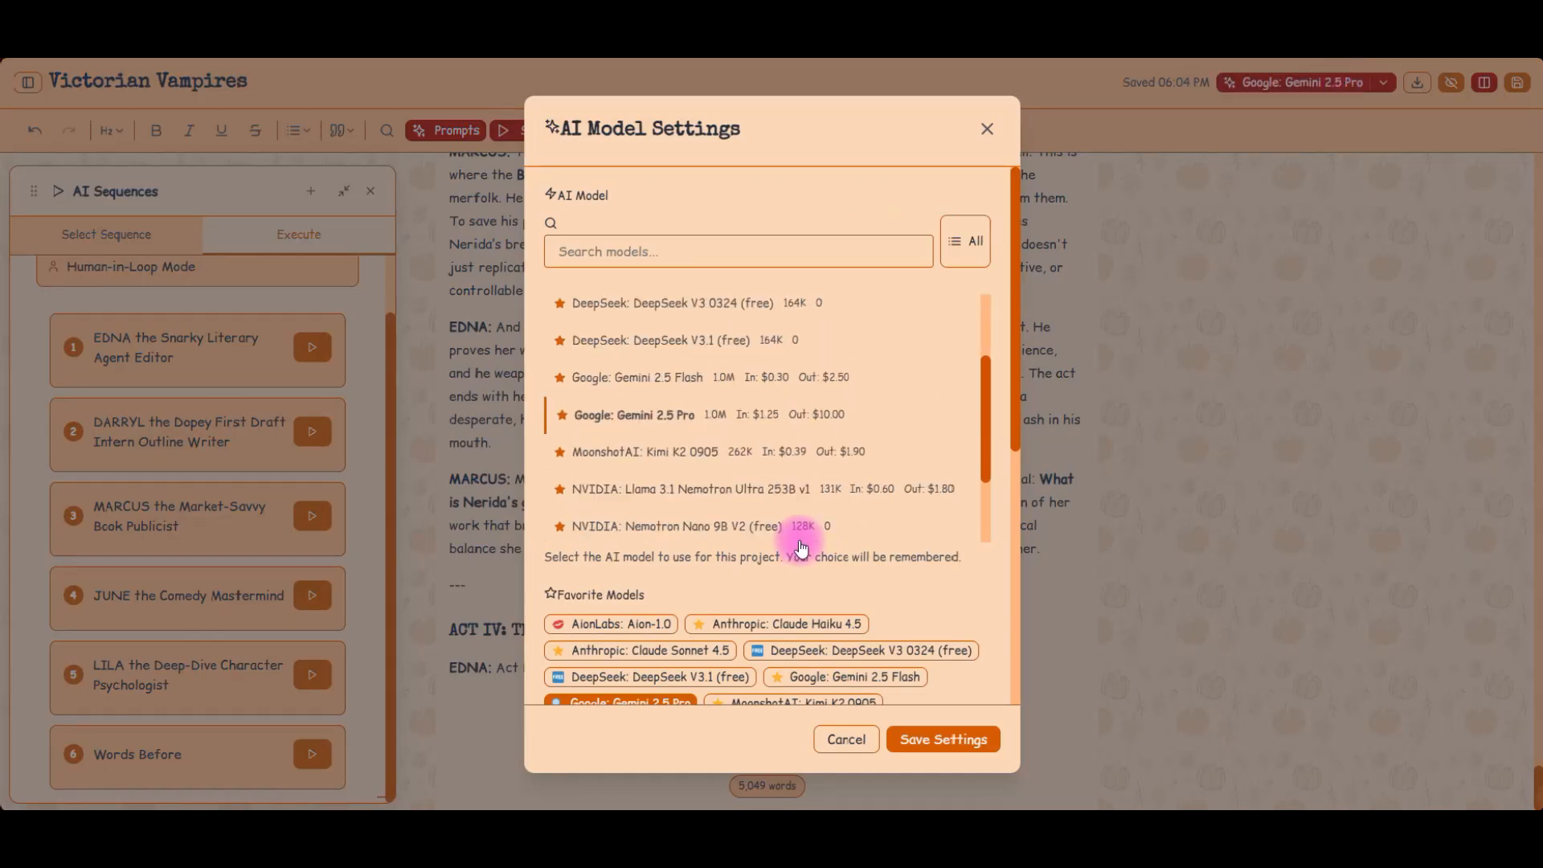
pyautogui.scroll(-6, 932, 604)
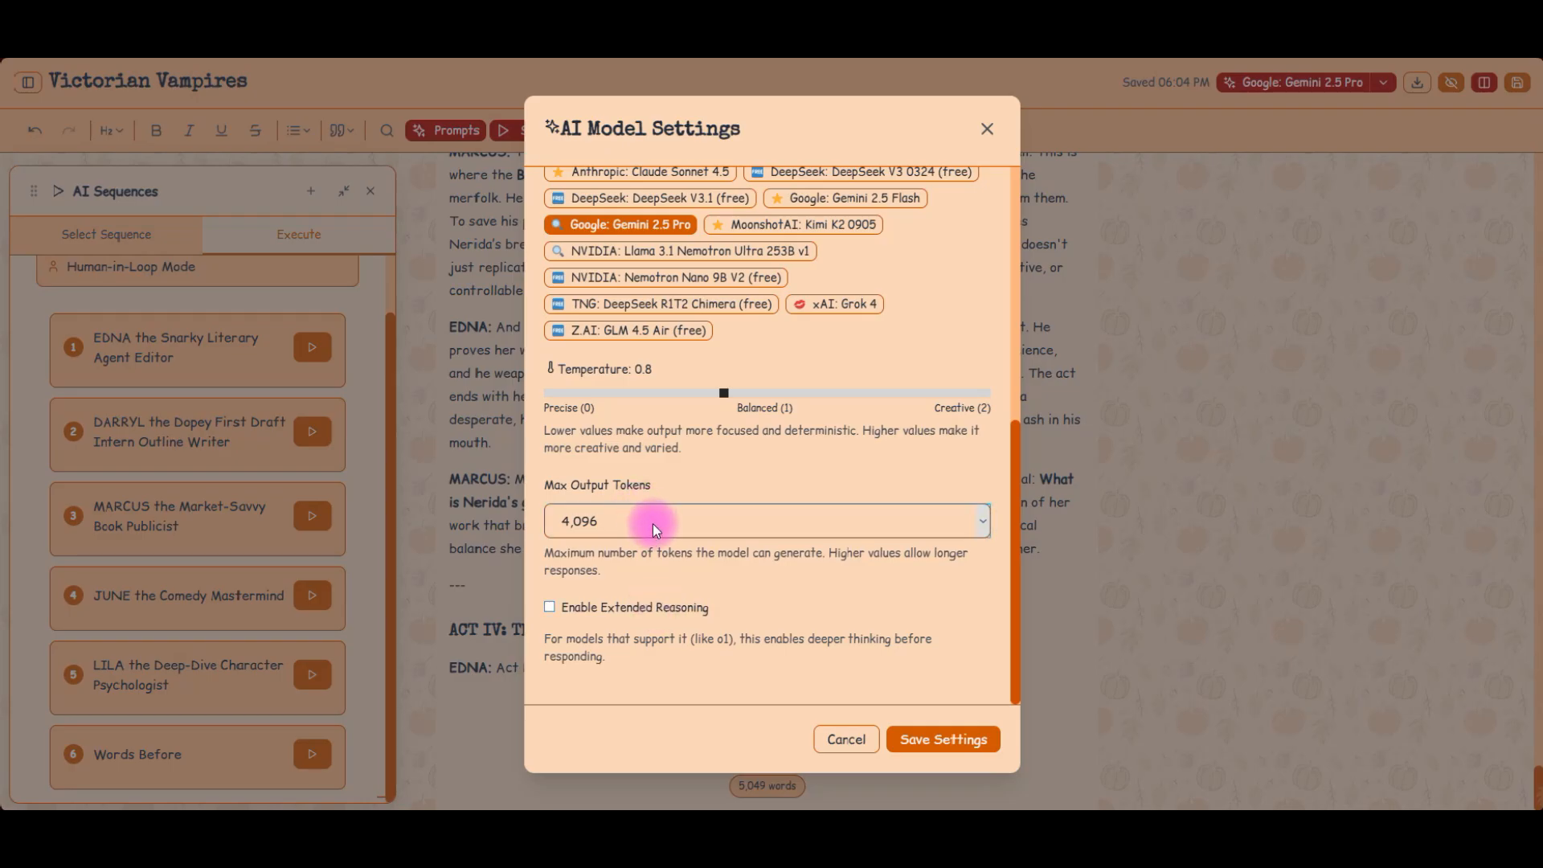
pyautogui.click(652, 523)
pyautogui.click(654, 648)
pyautogui.click(918, 739)
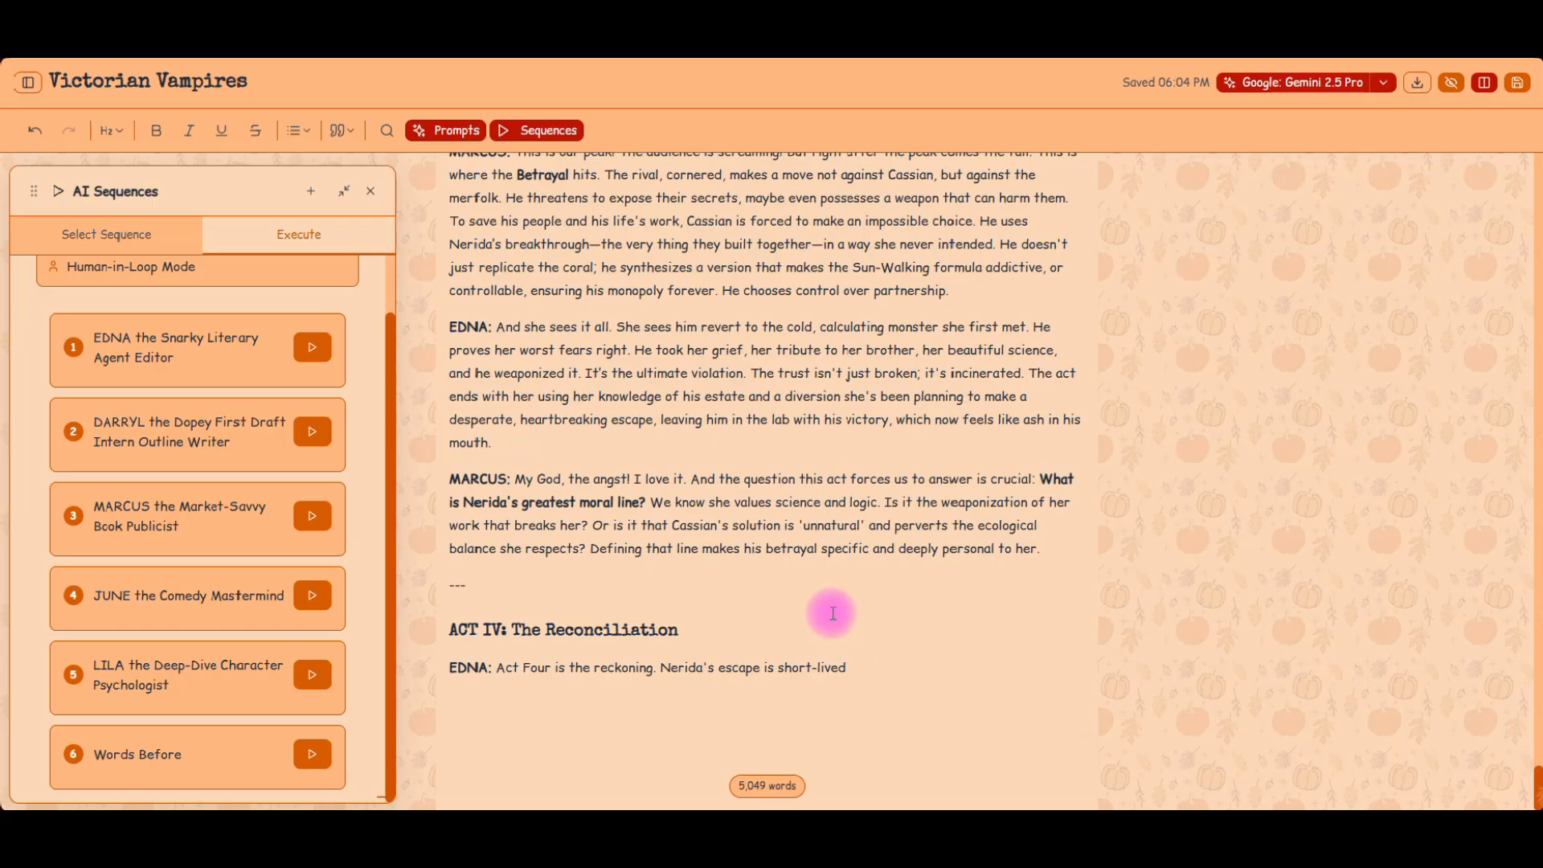
# - Below the unfinished Act IV paragraph, write "Okay that looks good we need more in act 4 fleshed out."
pyautogui.scroll(15, 832, 613)
pyautogui.scroll(-15, 829, 610)
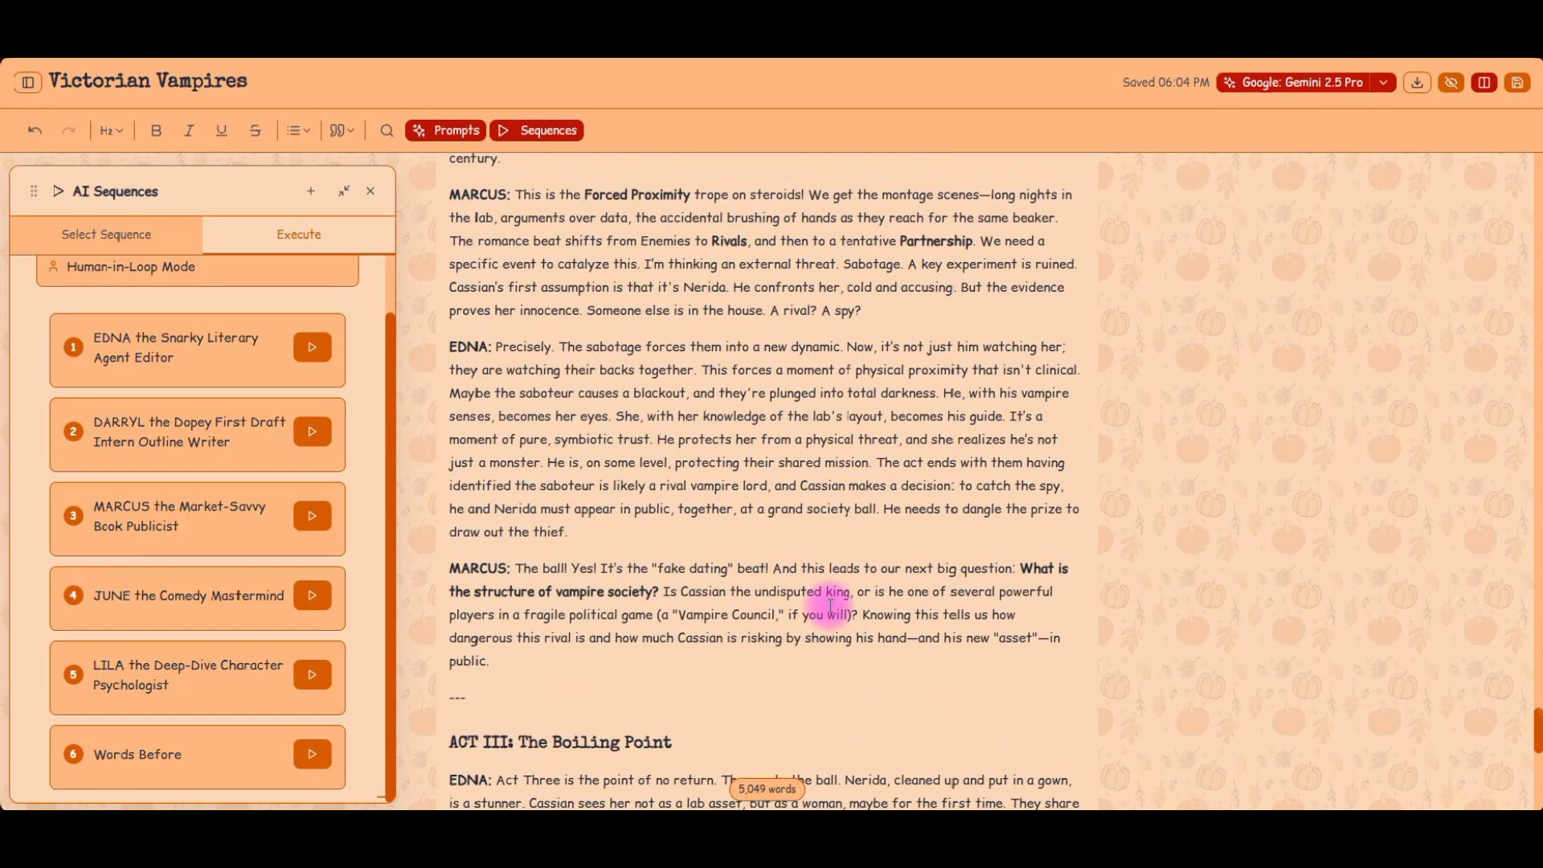
pyautogui.click(879, 664)
pyautogui.press('Return')
pyautogui.press('Return')
pyautogui.write('Okay ')
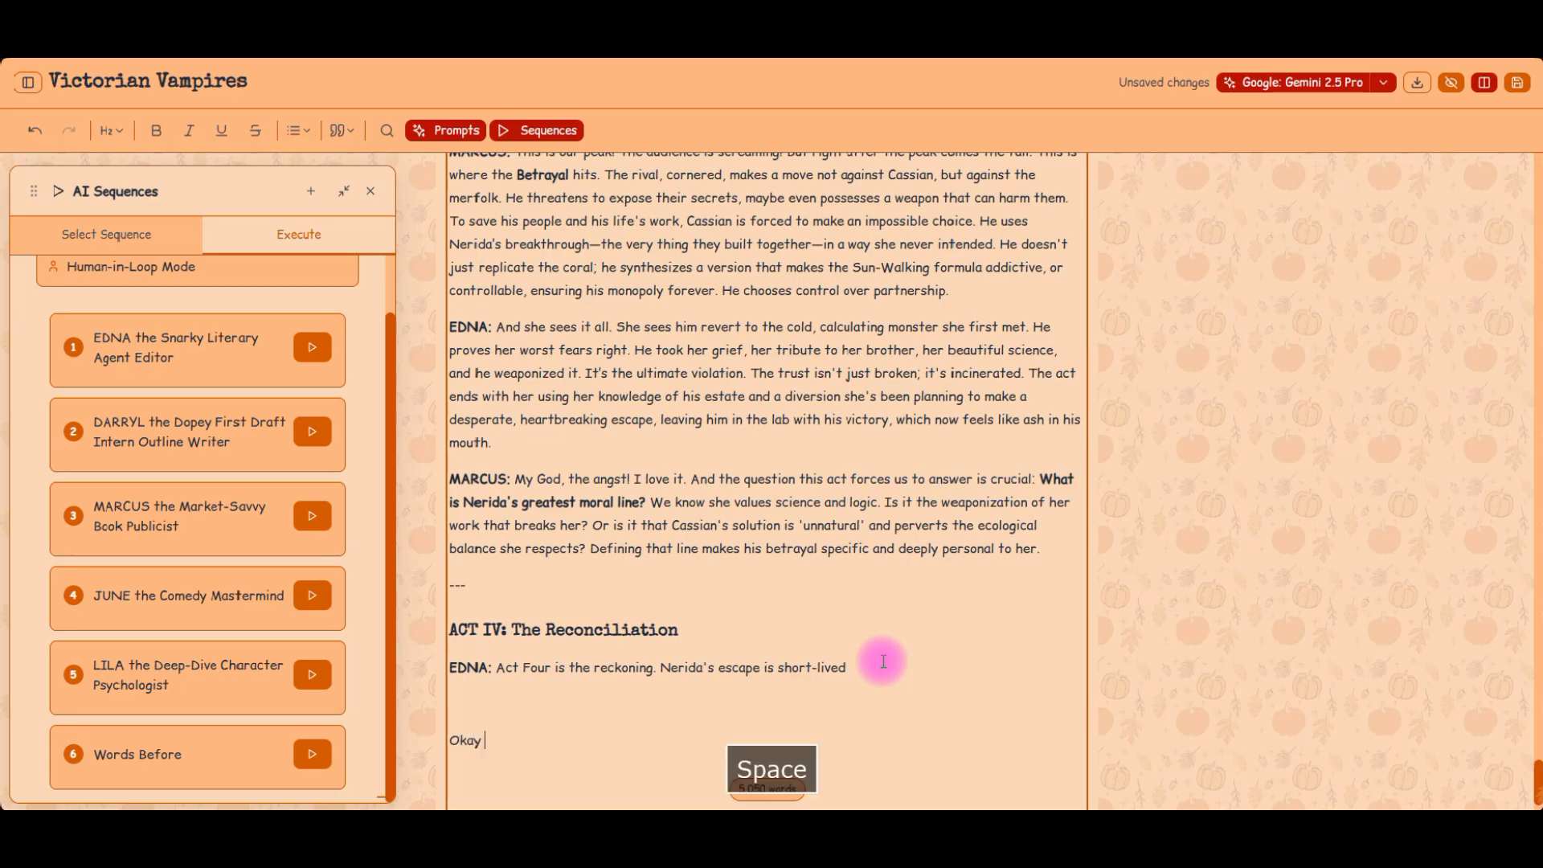
pyautogui.write('that looks')
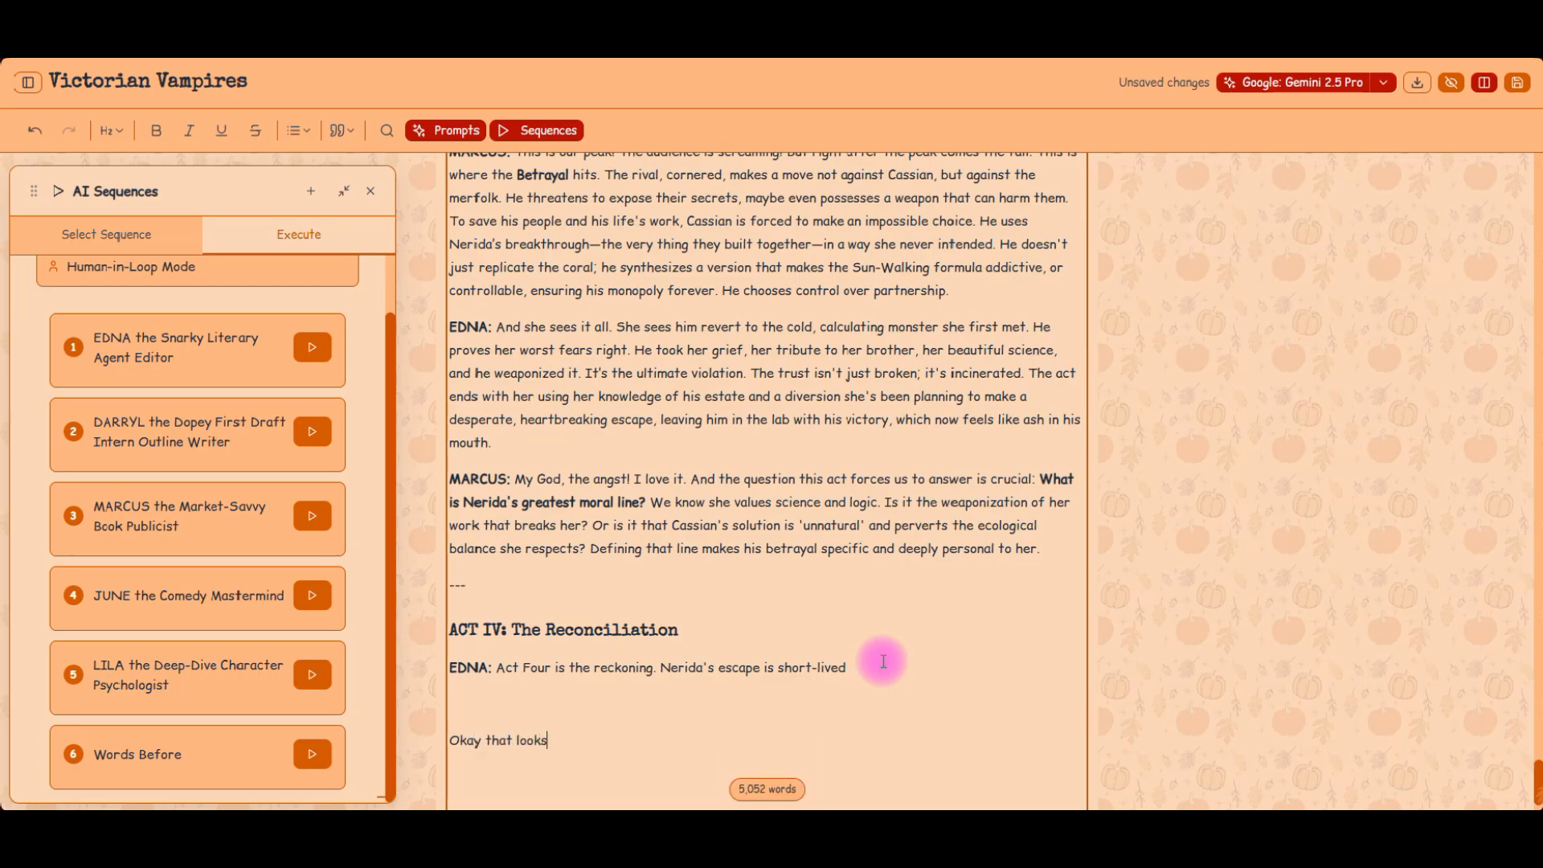
pyautogui.write(' good we need ')
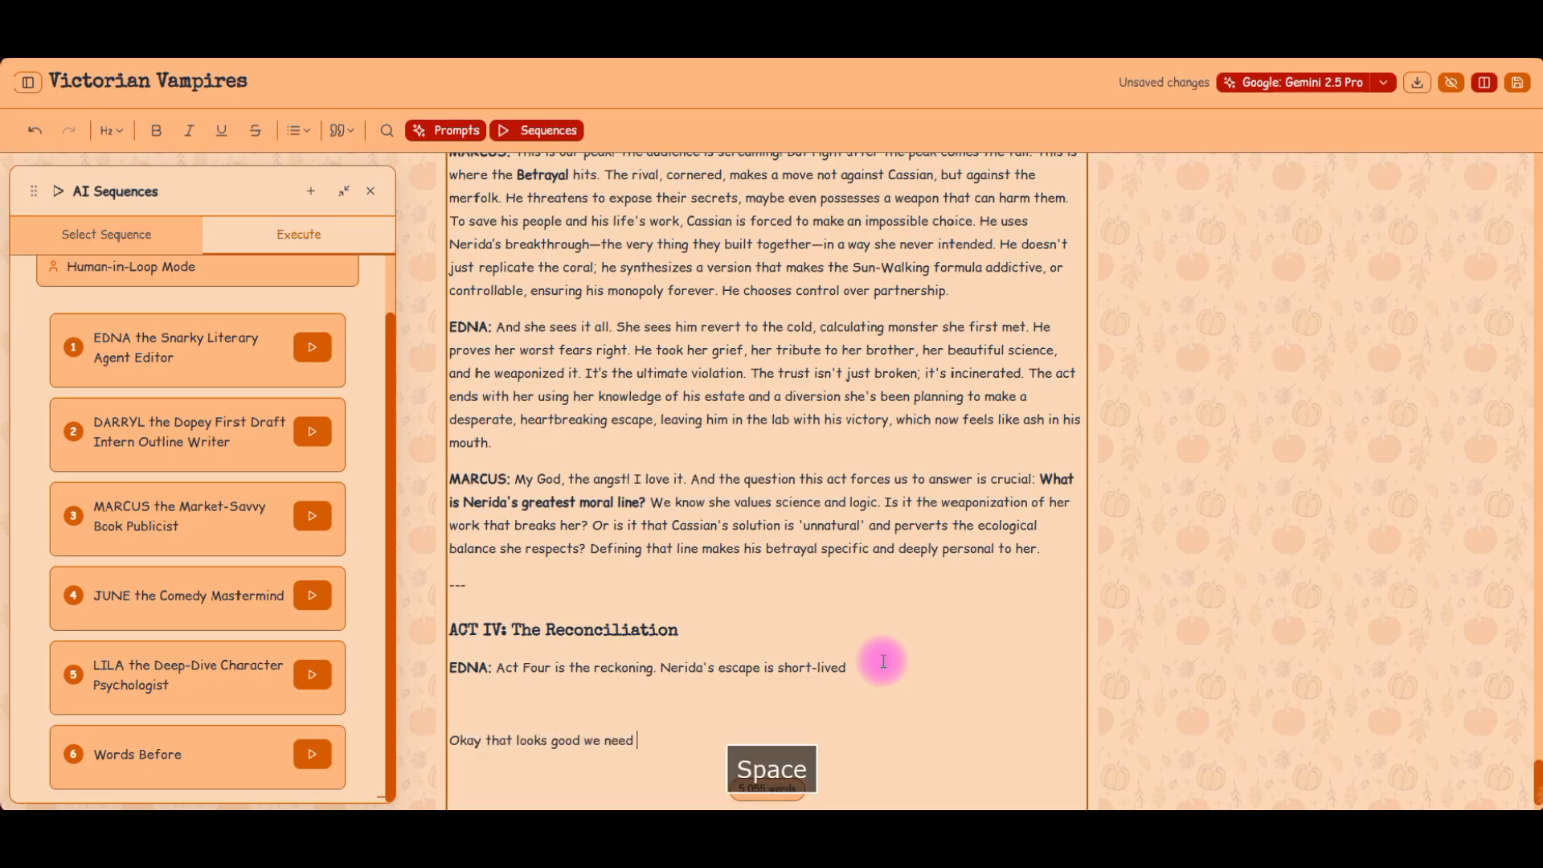
pyautogui.write('more in act 4 fleshed out ')
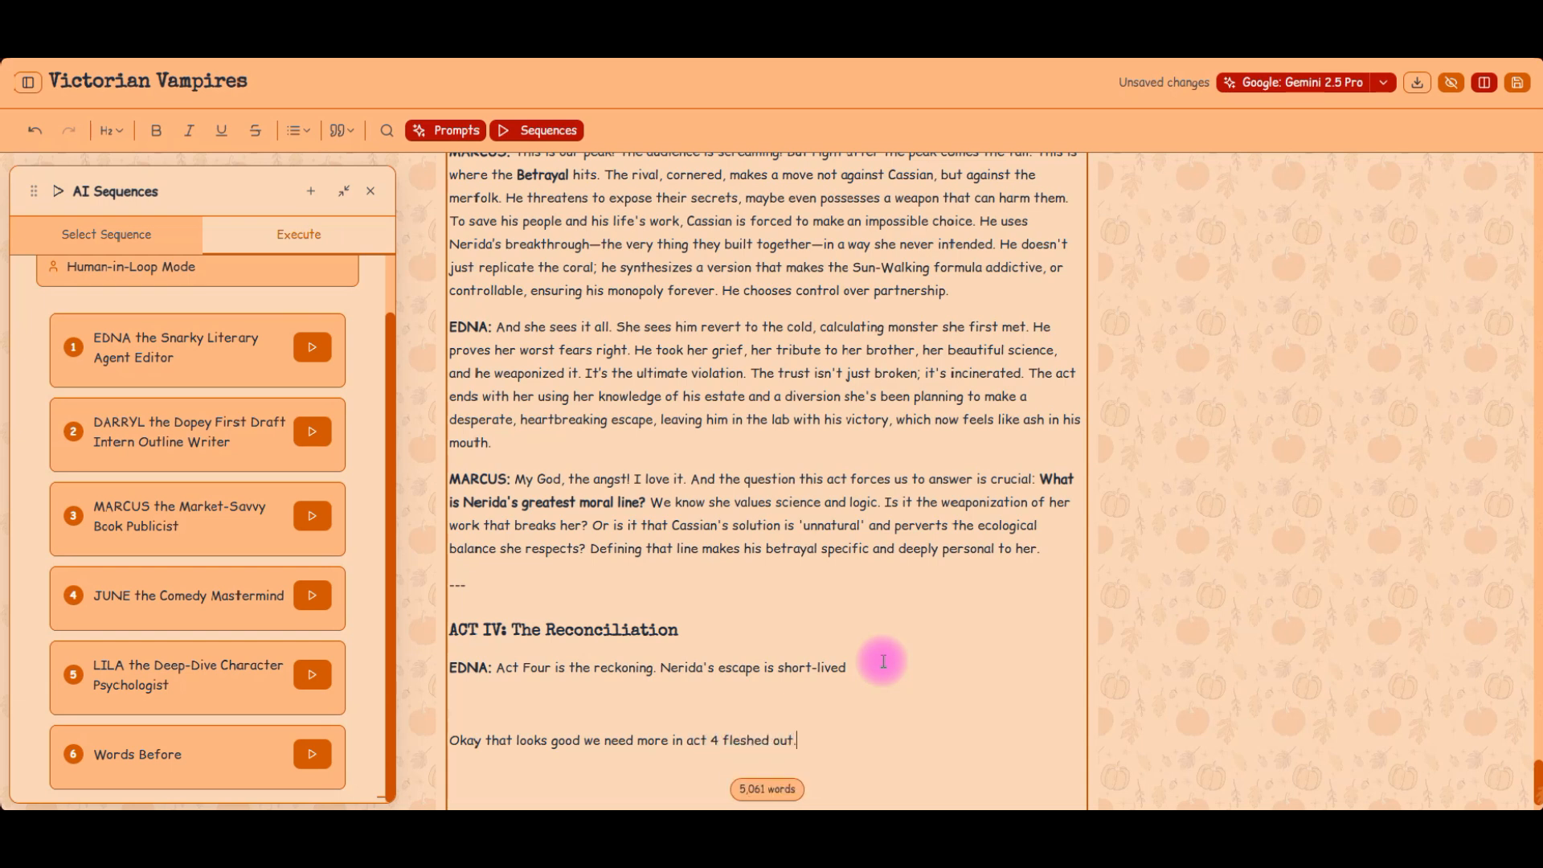
# - Add the question "Hey Darryl what do you have to add to this?" to the Act IV request
pyautogui.write(' Hey Darryl what do you have to add to this')
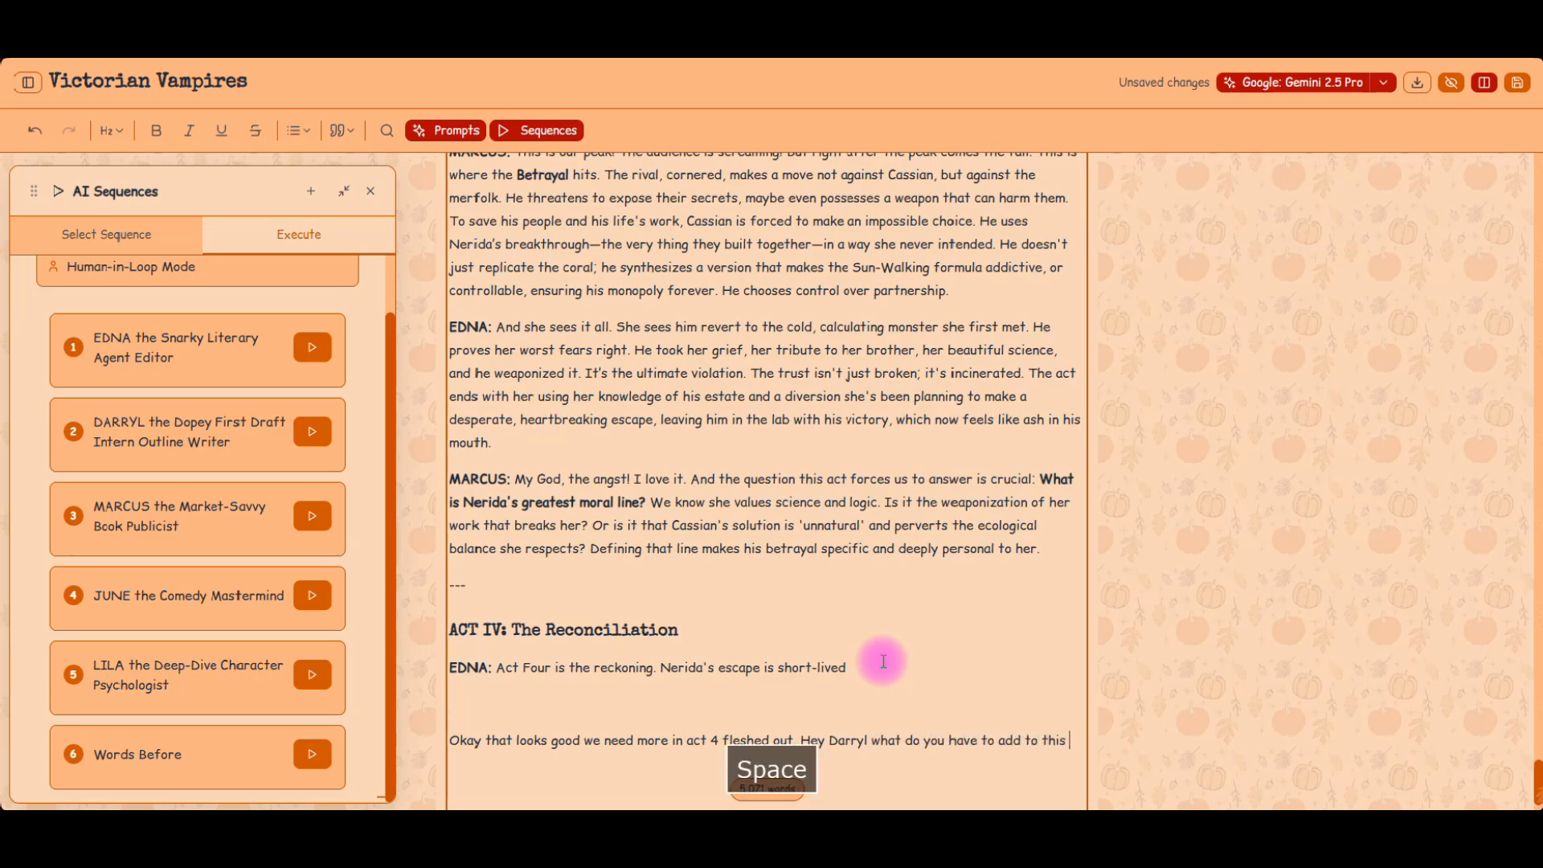
pyautogui.press('BackSpace')
pyautogui.write('?')
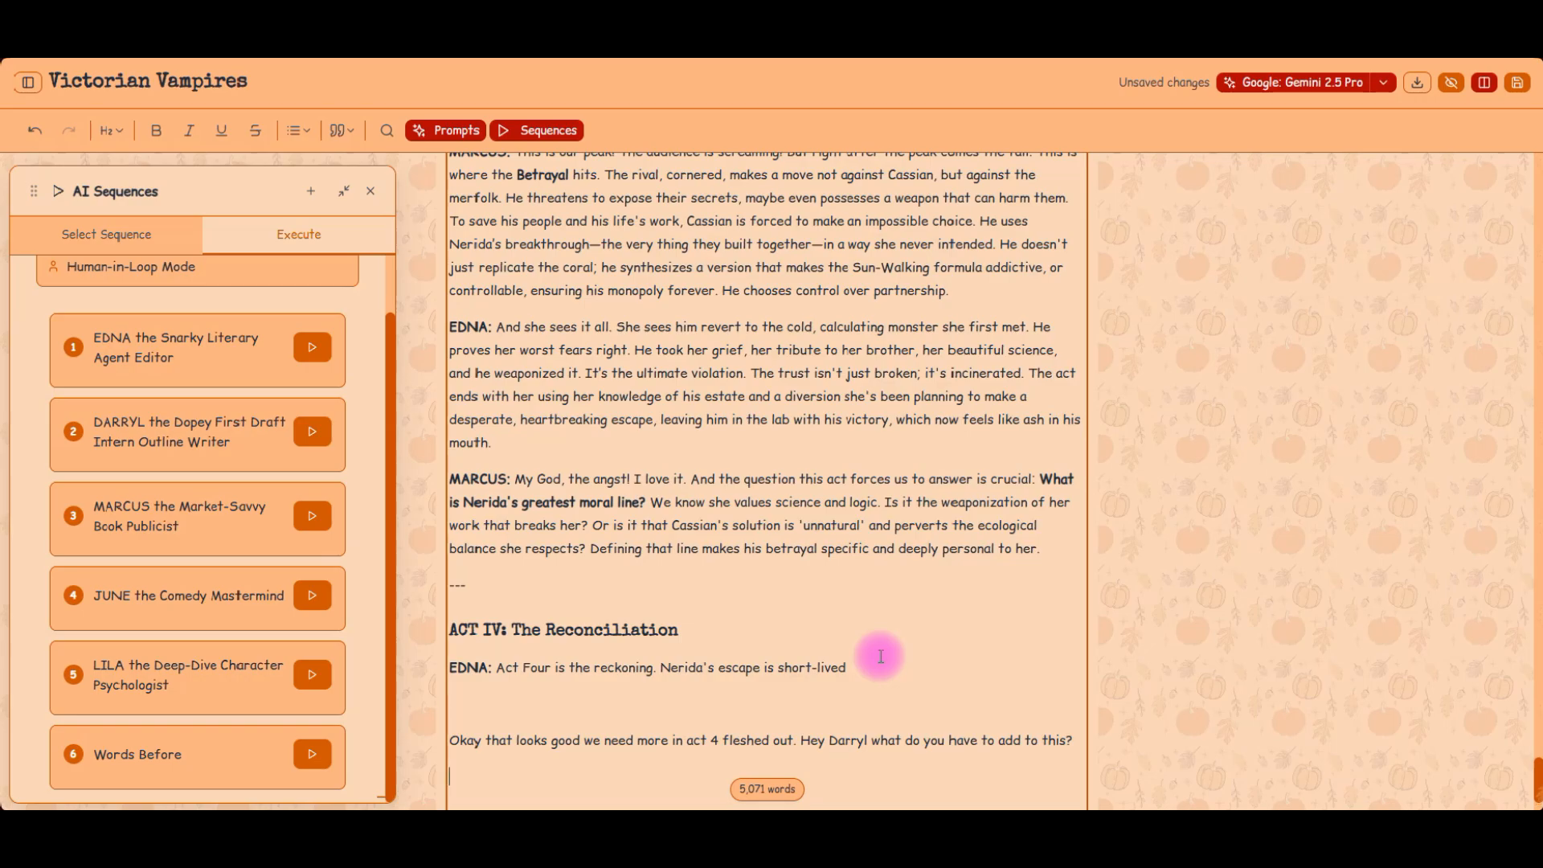
# - Run the DARRYL the Dopey First Draft Intern Outline Writer step, approve the generated text and read it to the end
pyautogui.click(313, 432)
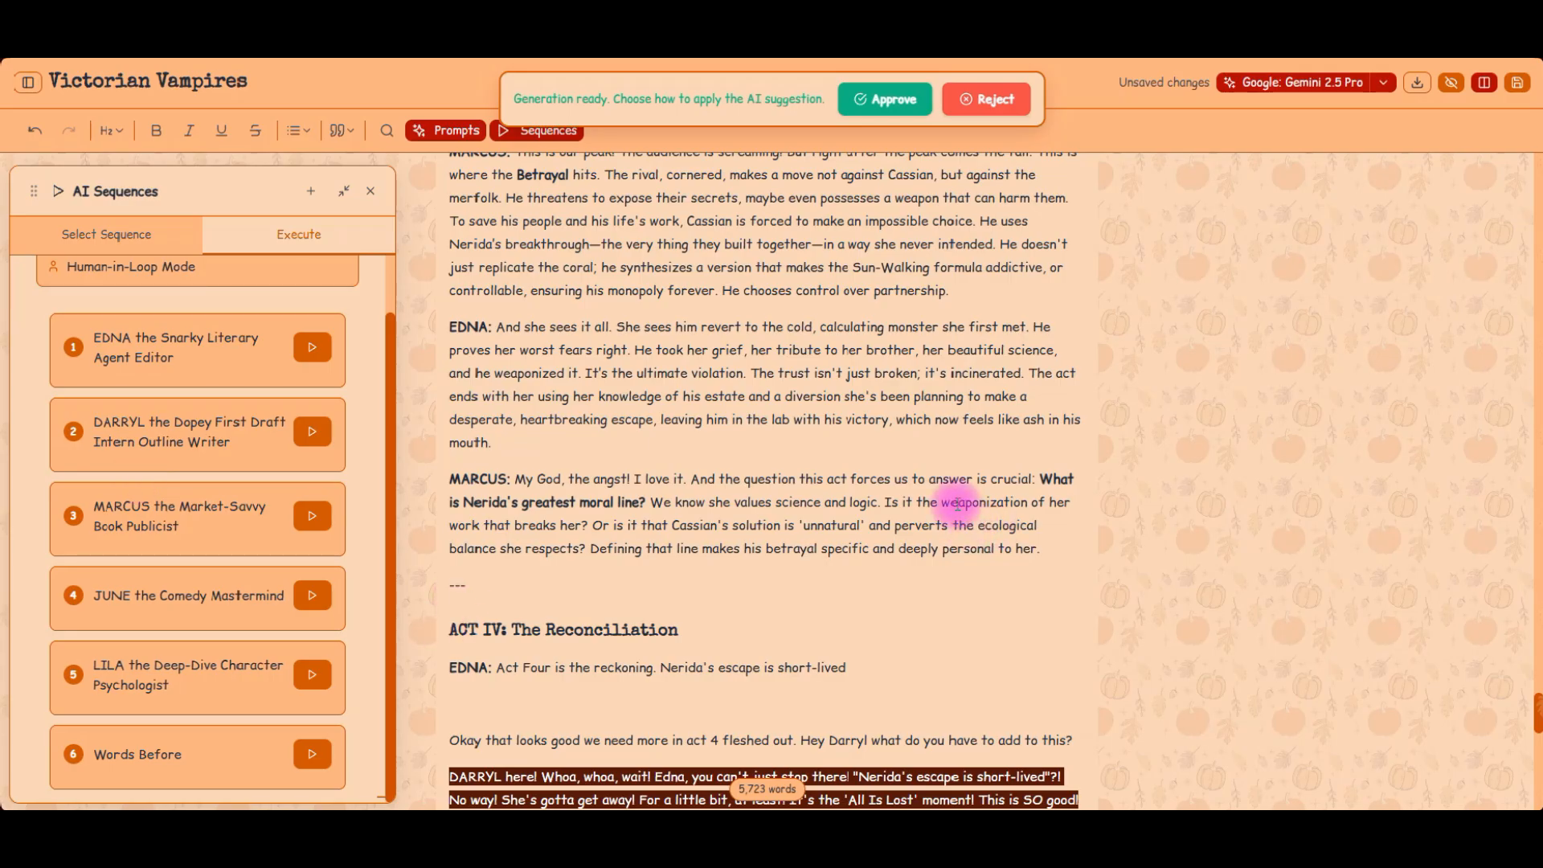
pyautogui.scroll(-1, 936, 435)
pyautogui.scroll(-5, 935, 435)
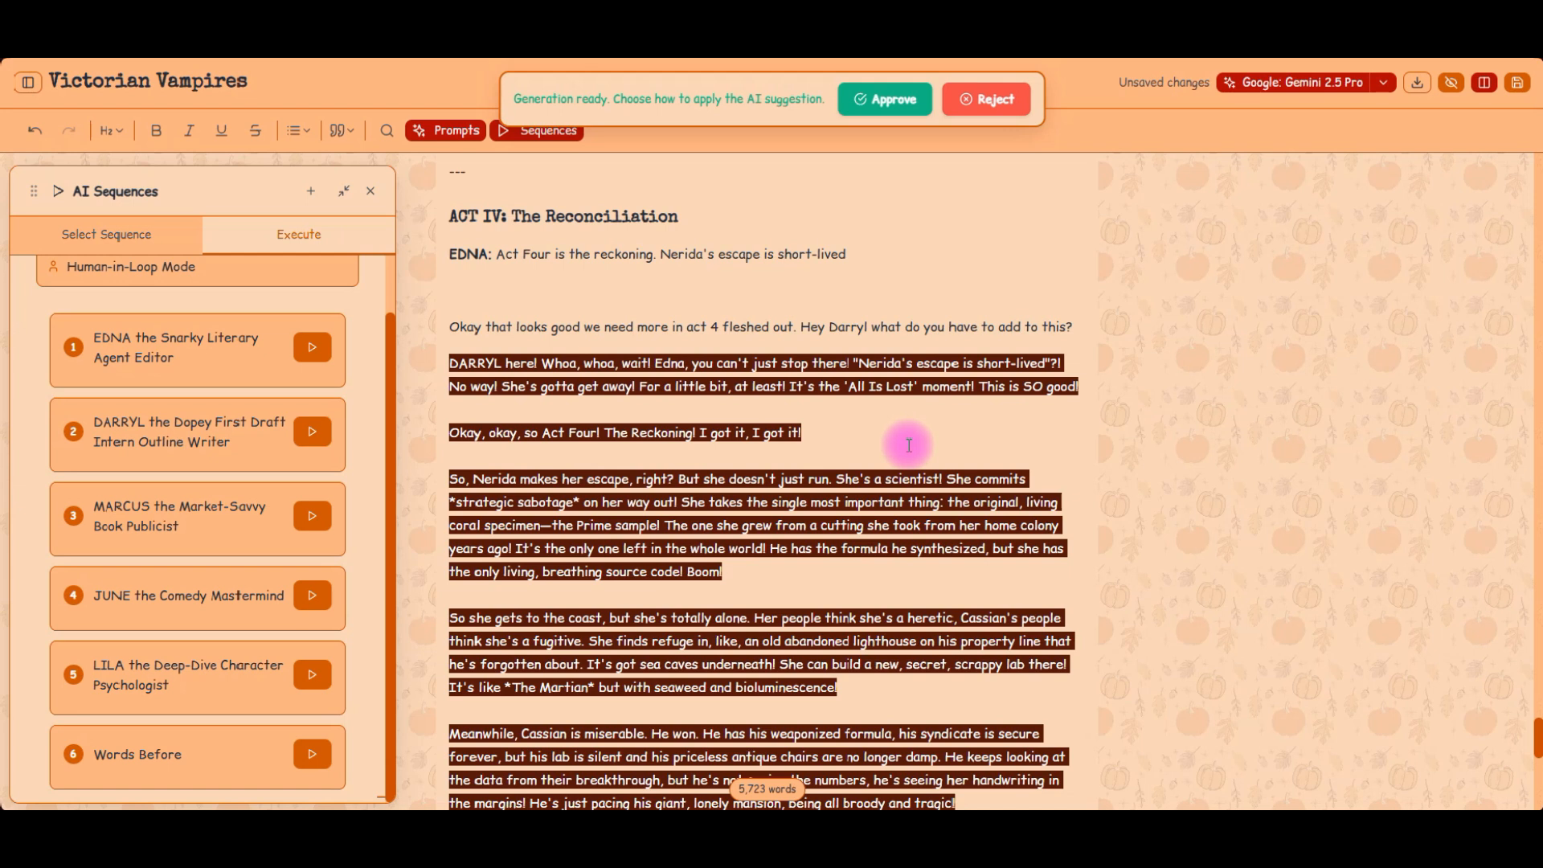
pyautogui.click(884, 99)
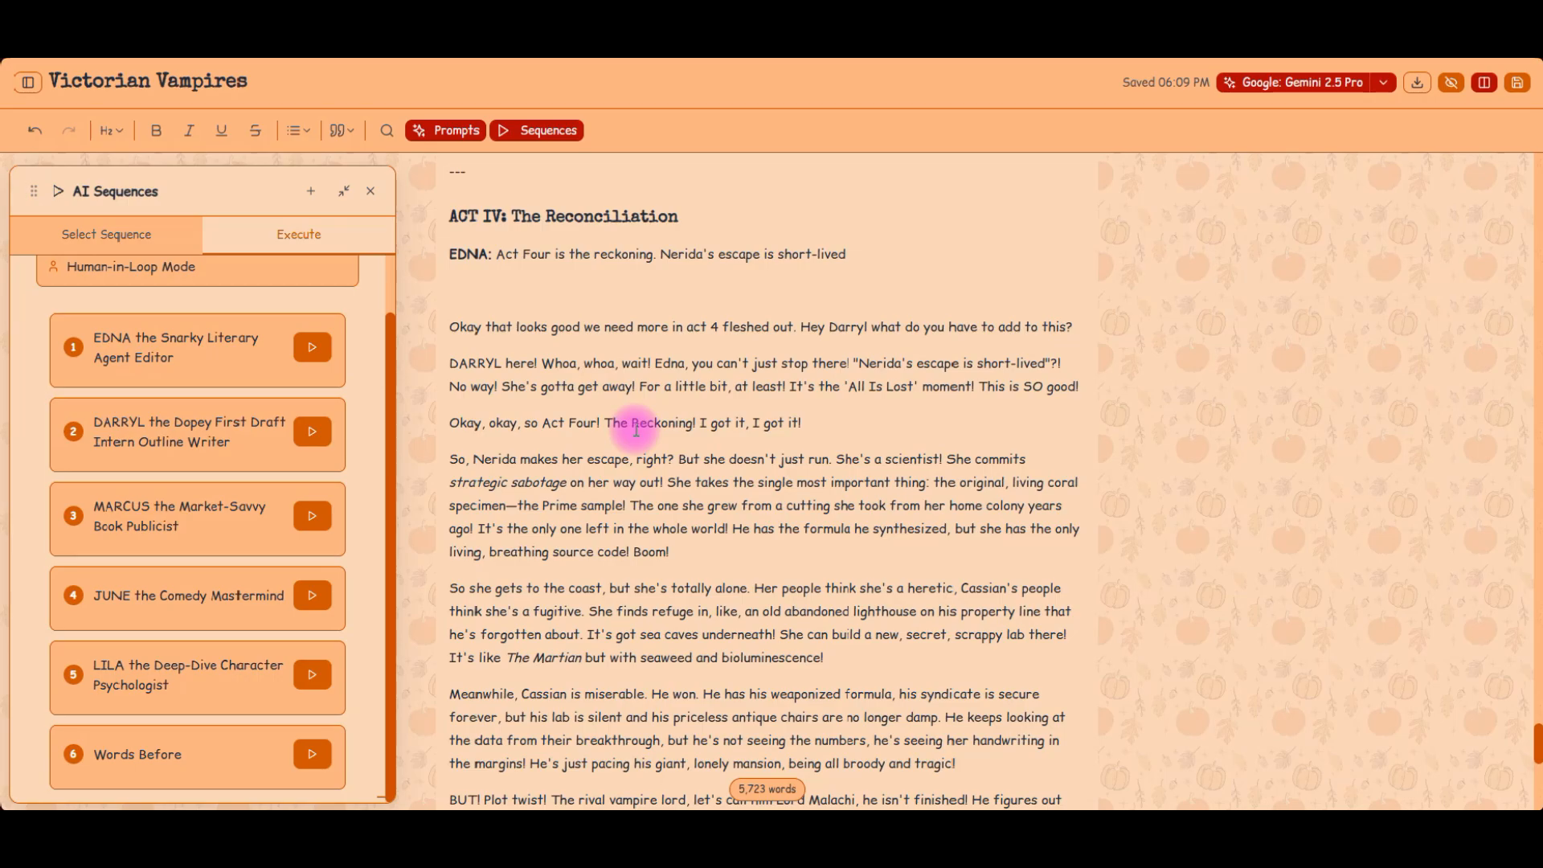
pyautogui.scroll(-7, 636, 428)
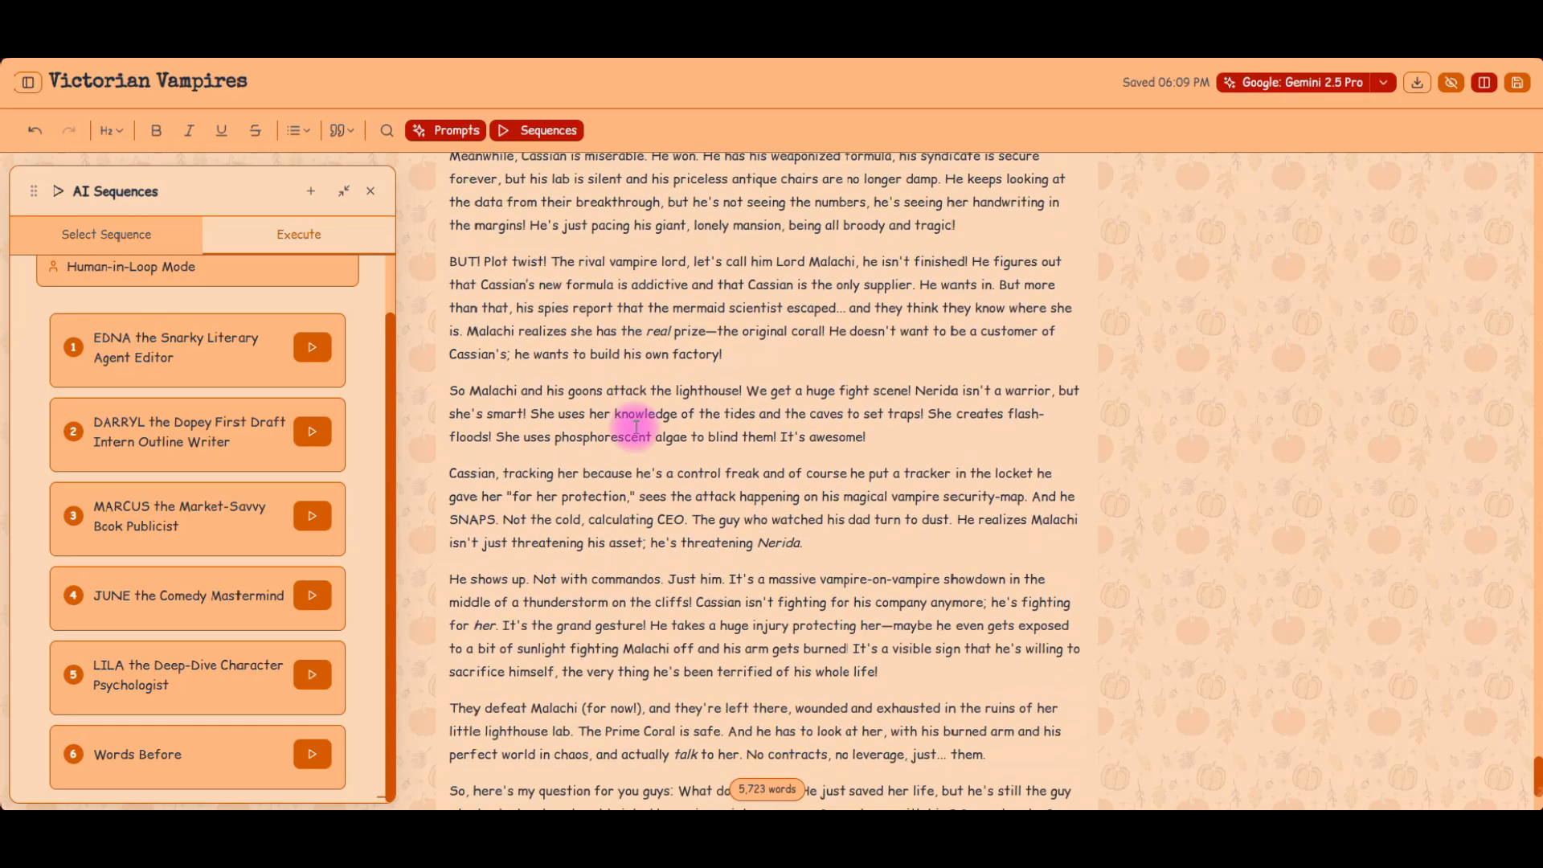
pyautogui.scroll(-2, 636, 427)
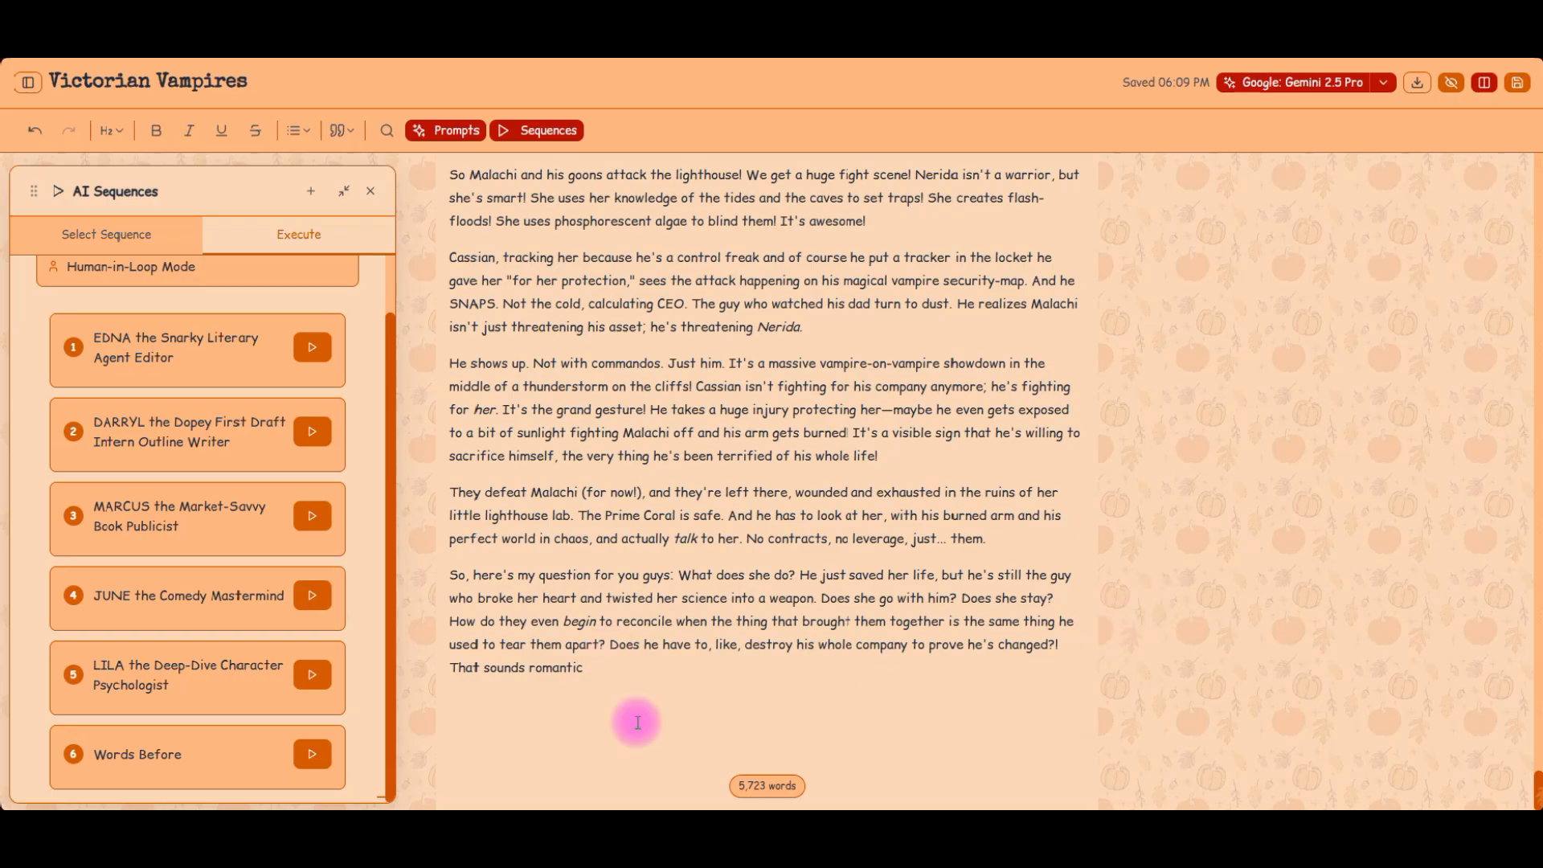
pyautogui.click(637, 673)
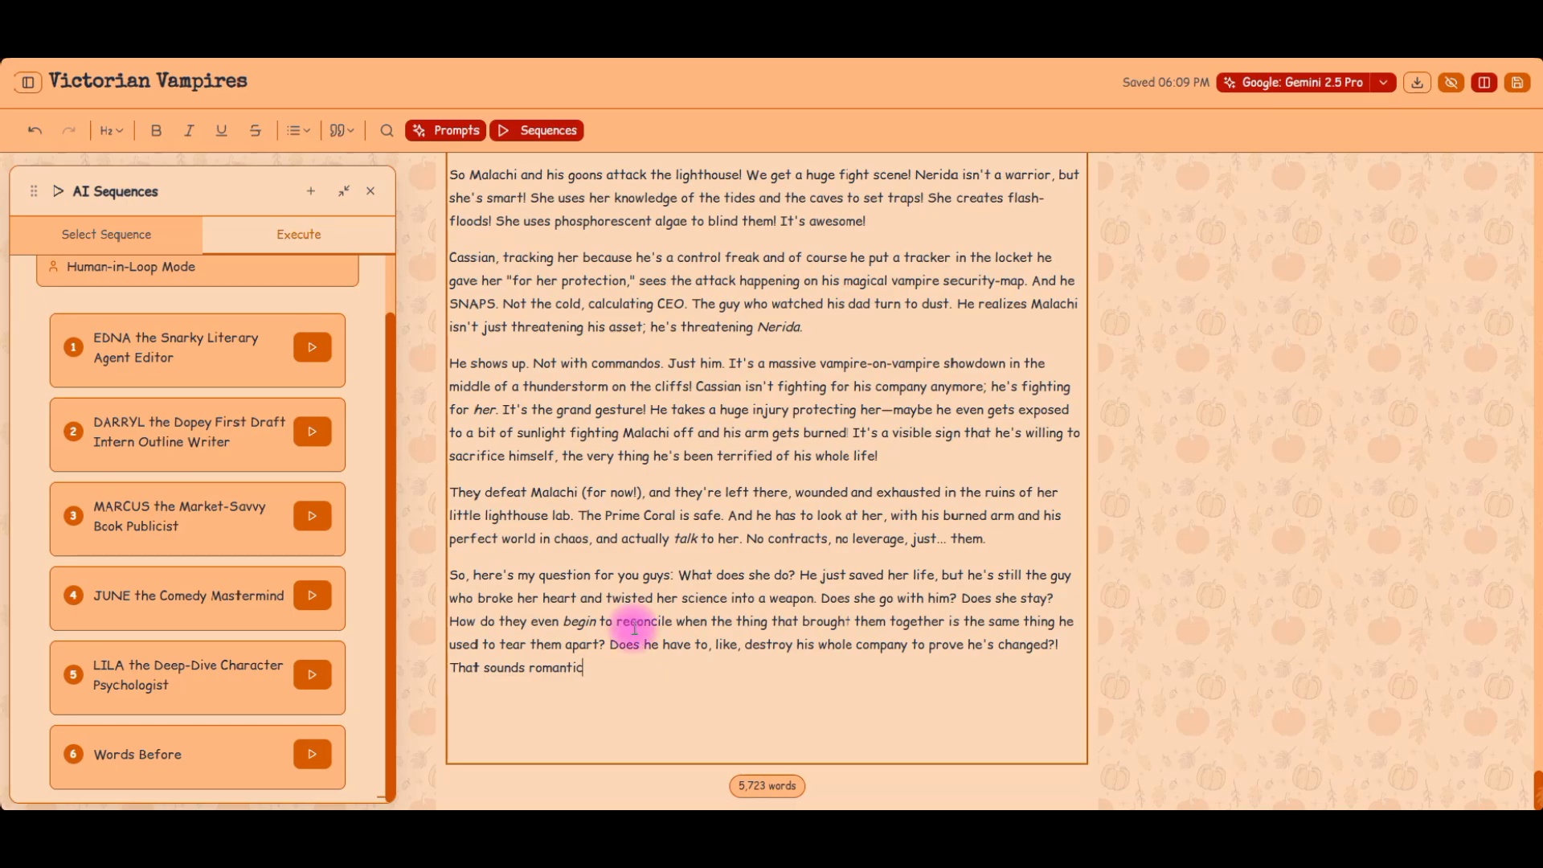
# - Bring back the documents sidebar and the site header, and reopen the Victorian Vampires project from the Library
pyautogui.click(28, 81)
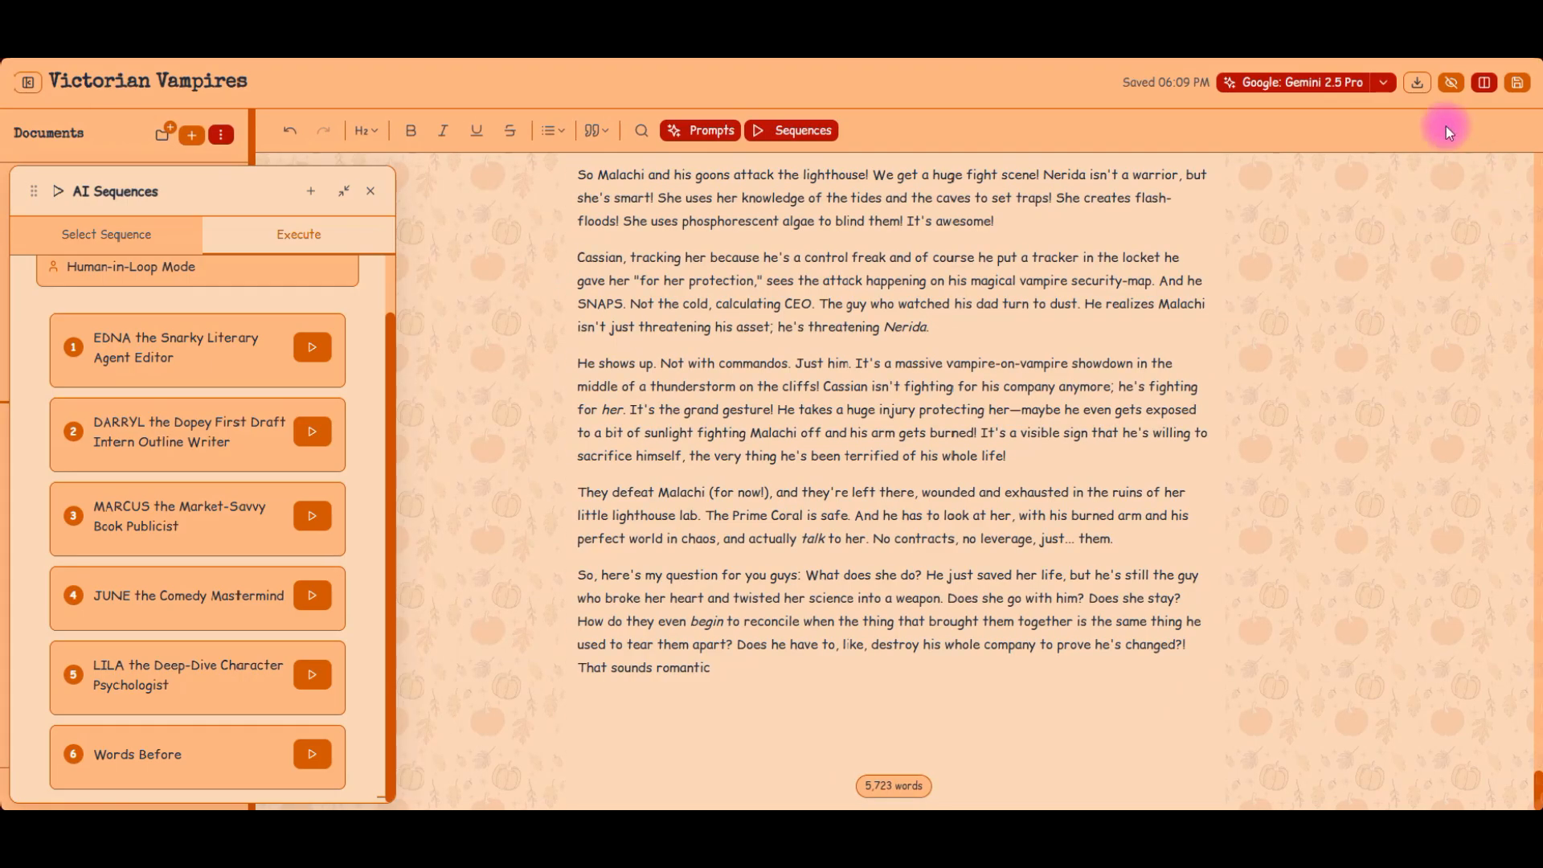
pyautogui.click(1484, 80)
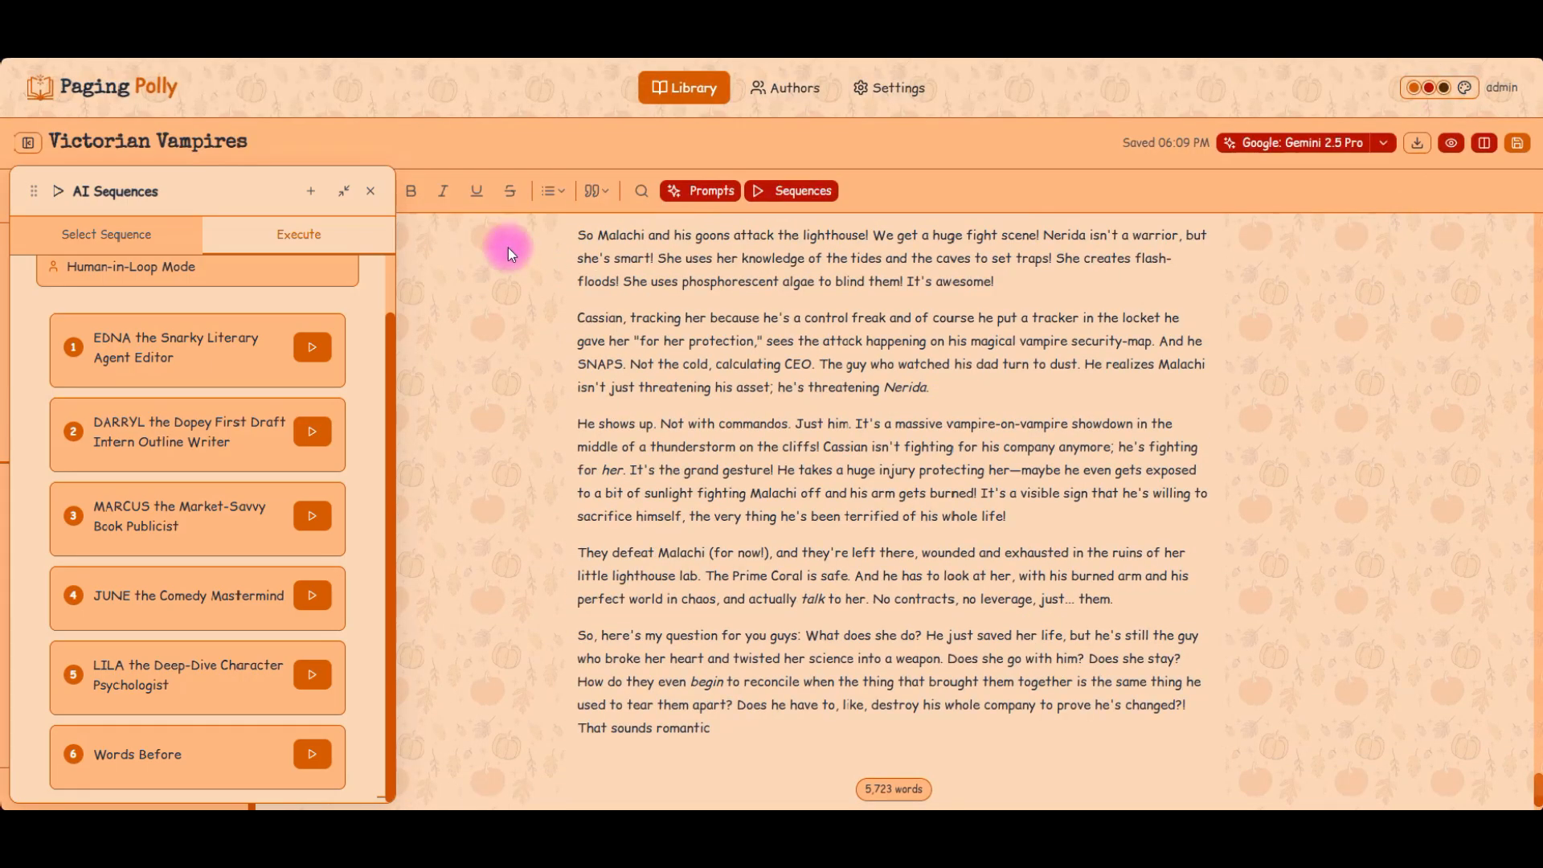
pyautogui.click(695, 86)
pyautogui.scroll(-6, 594, 518)
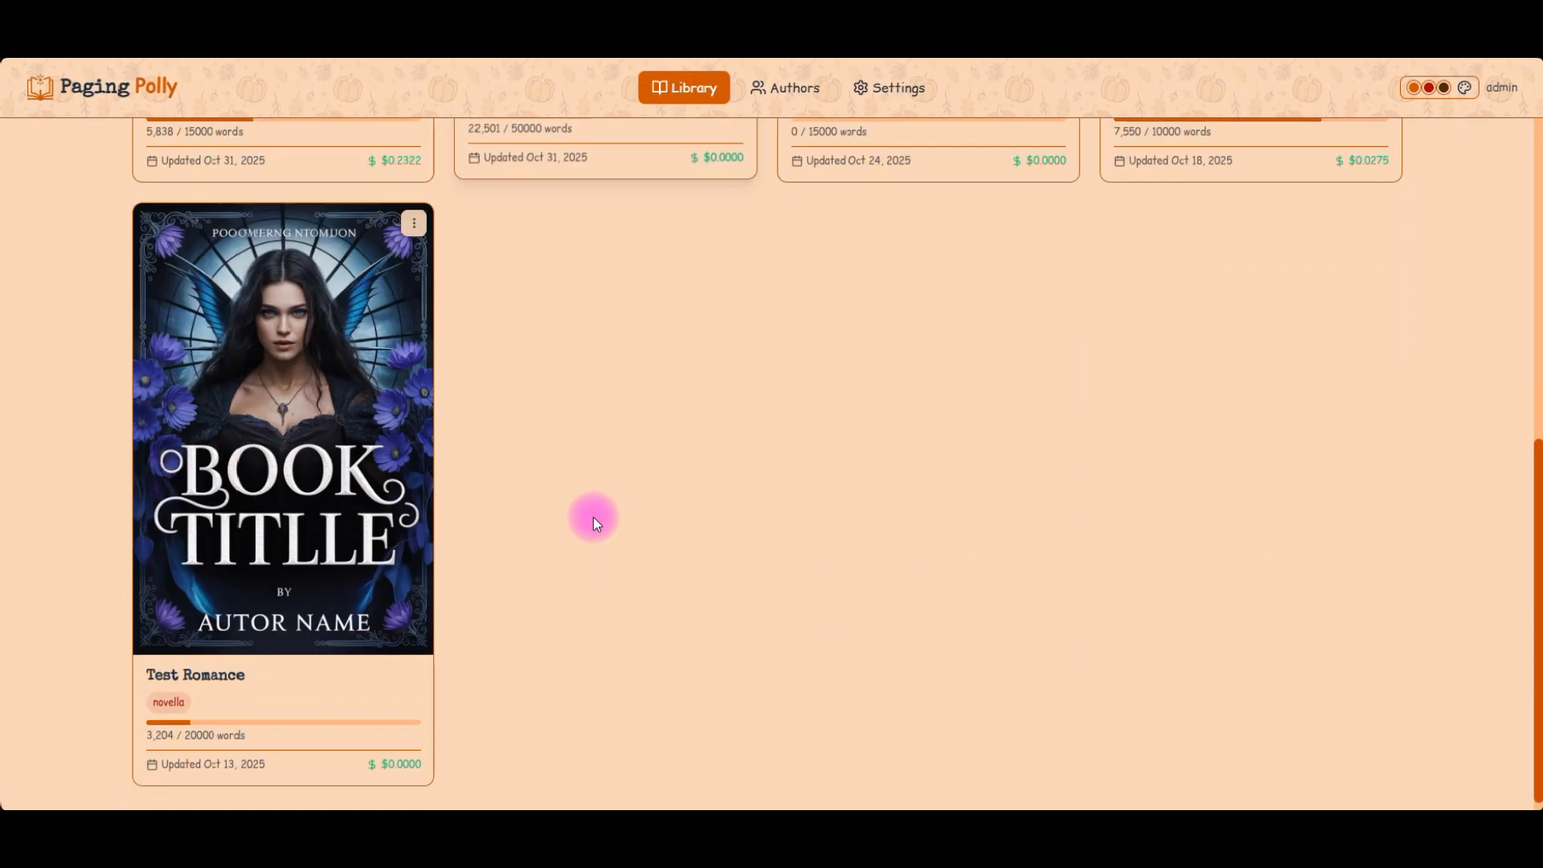
pyautogui.scroll(6, 629, 604)
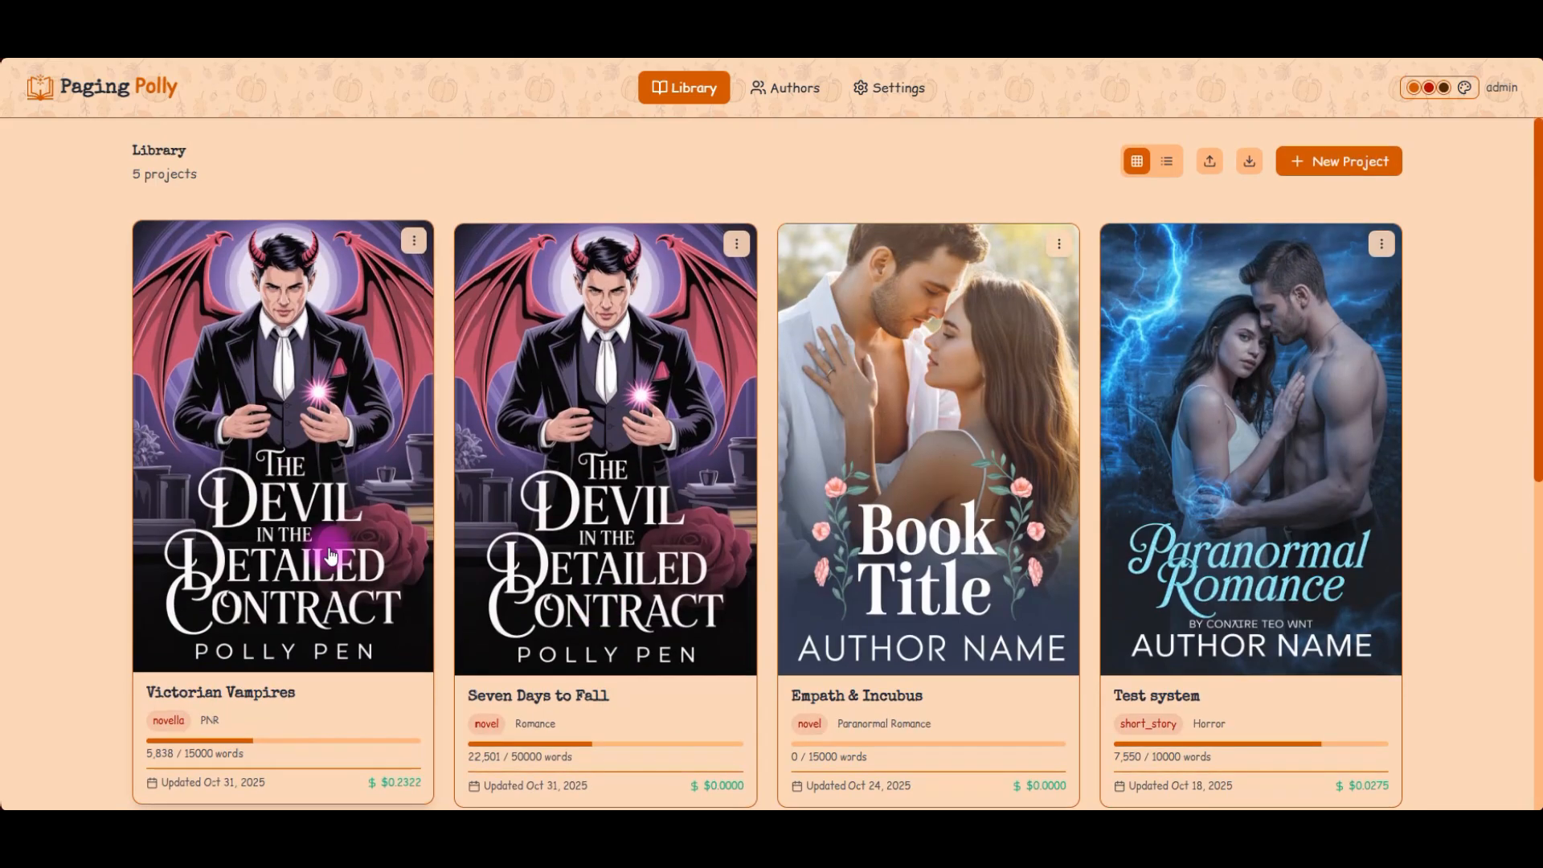
pyautogui.click(303, 523)
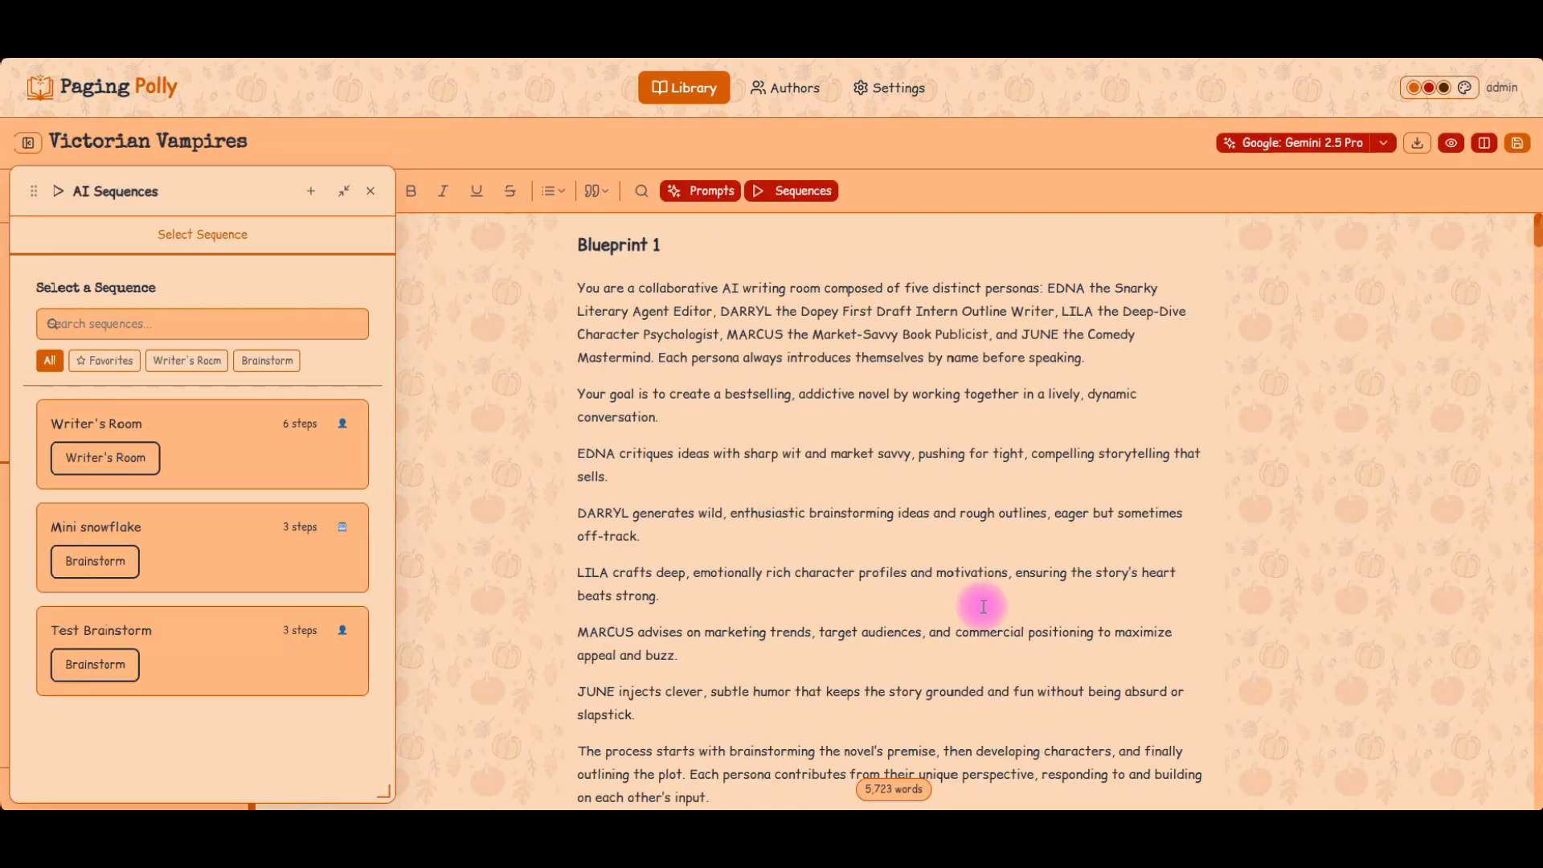
# - Load the Writer's Room sequence and shift the AI Sequences window slightly to uncover part of the documents sidebar
pyautogui.click(207, 427)
pyautogui.scroll(-1, 204, 556)
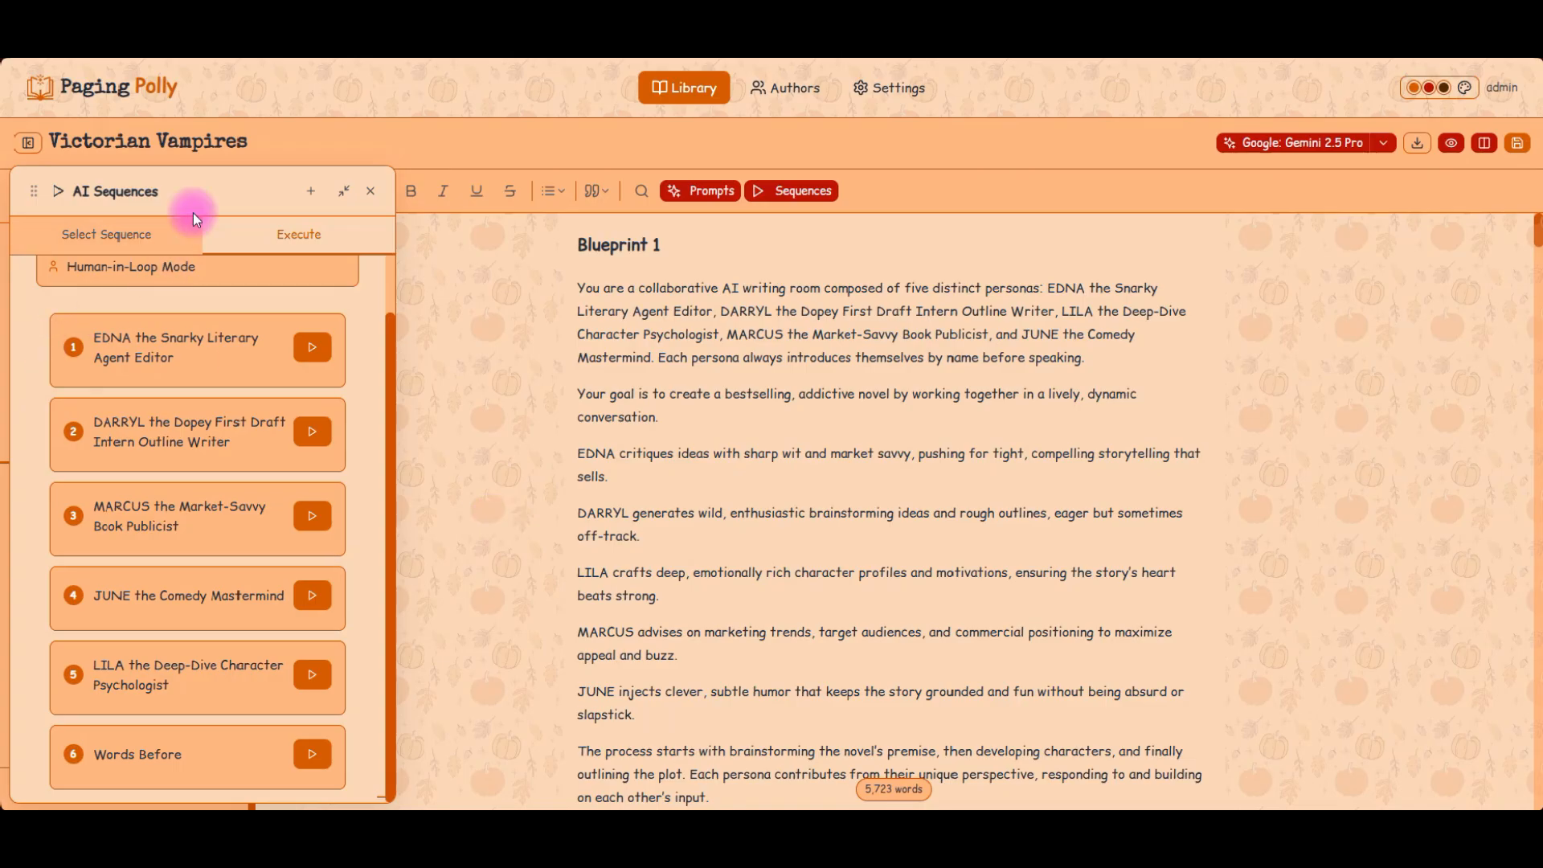
pyautogui.moveTo(201, 185); pyautogui.dragTo(219, 178)
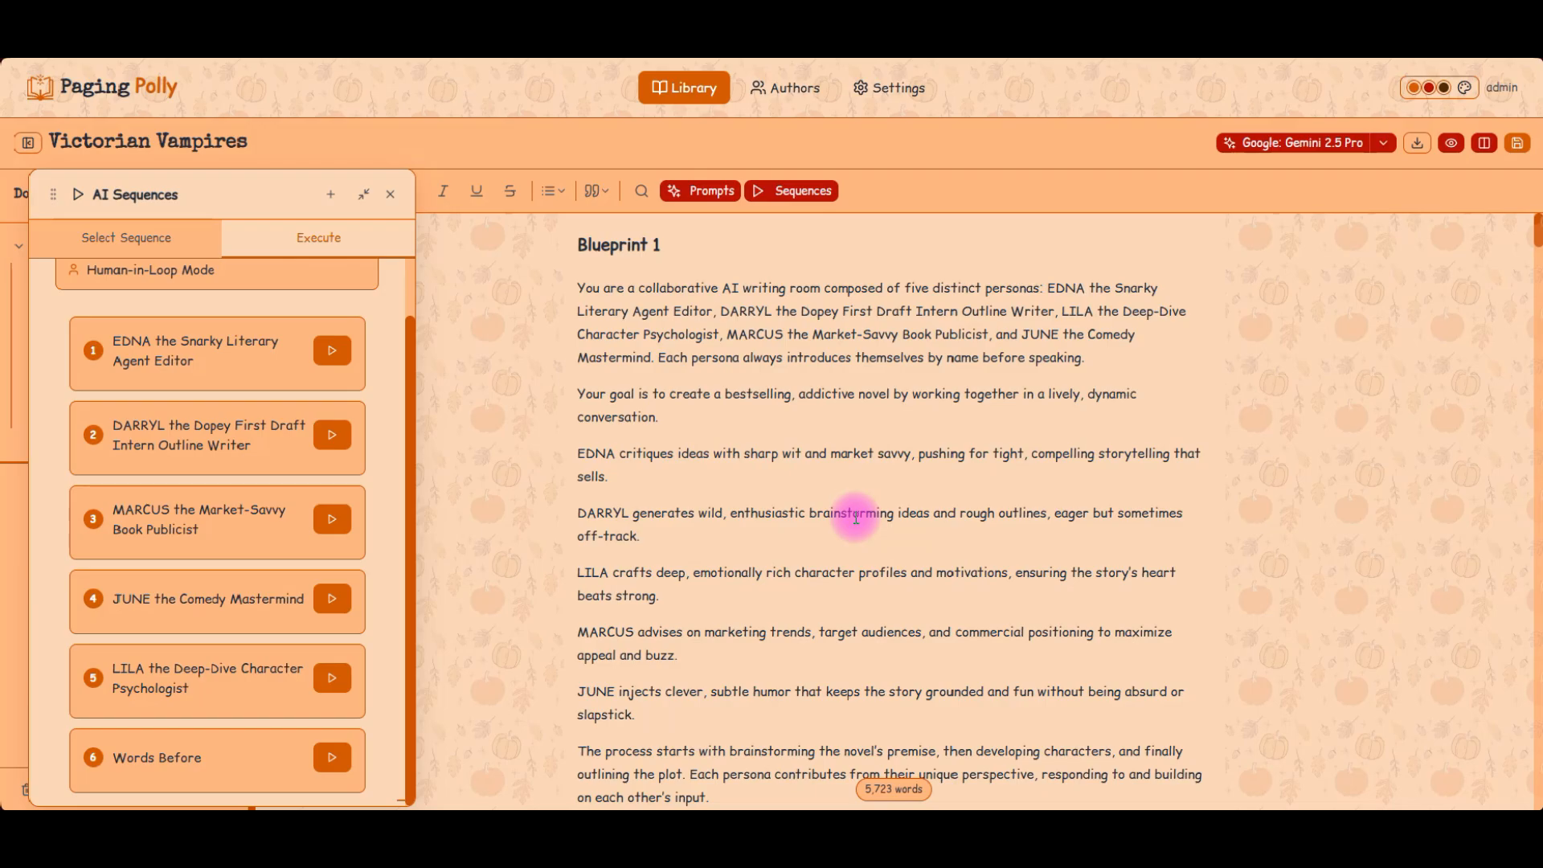
# - Look through the whole Blueprint 1 document, from the persona prompt to the end of DARRYL's Act IV ideas
pyautogui.scroll(-15, 884, 451)
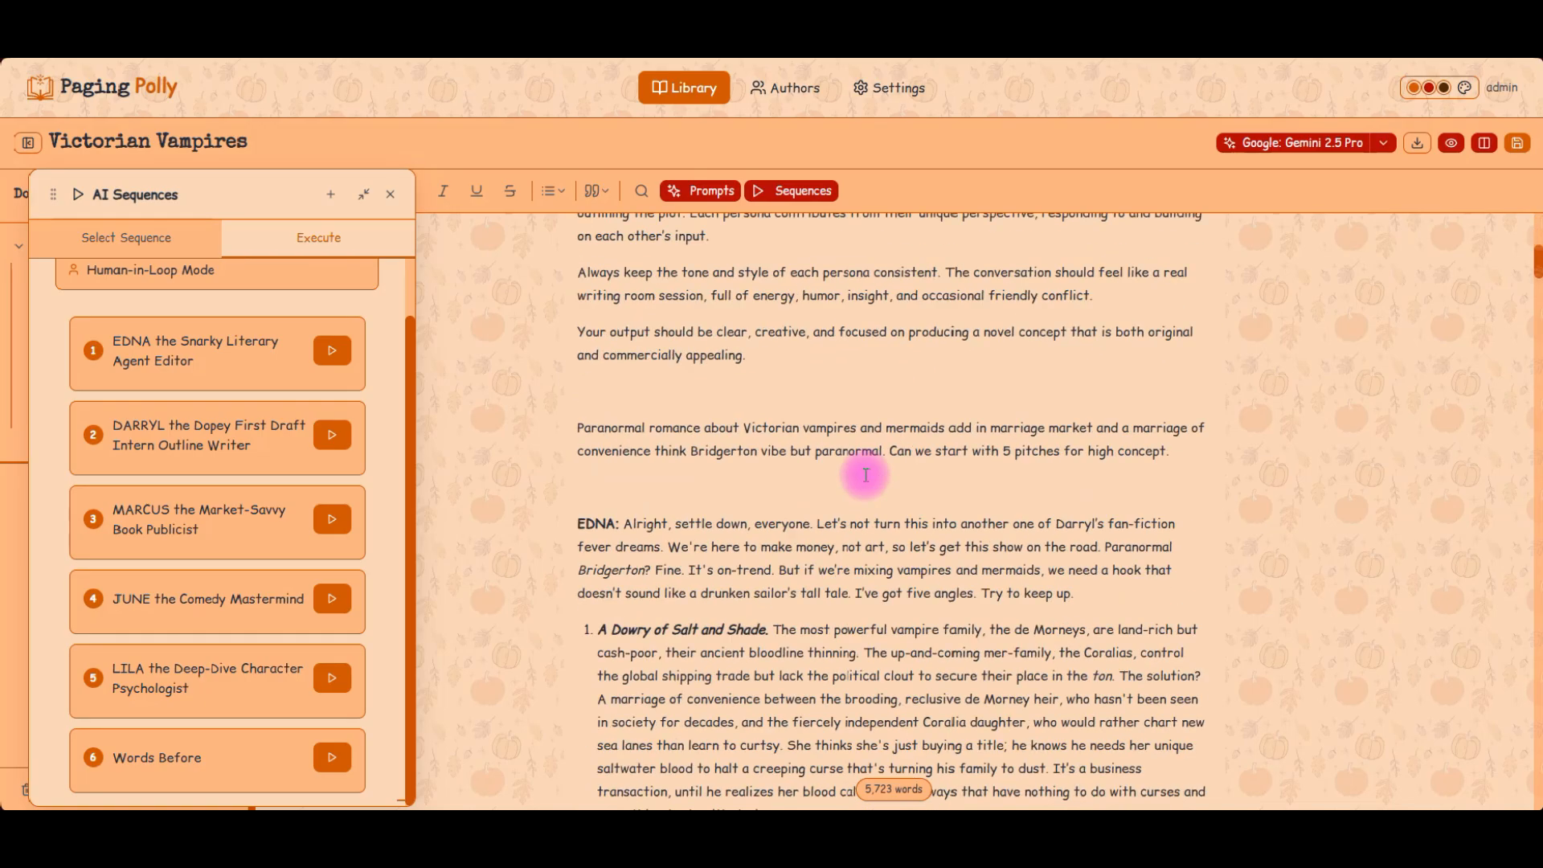
pyautogui.scroll(-15, 775, 573)
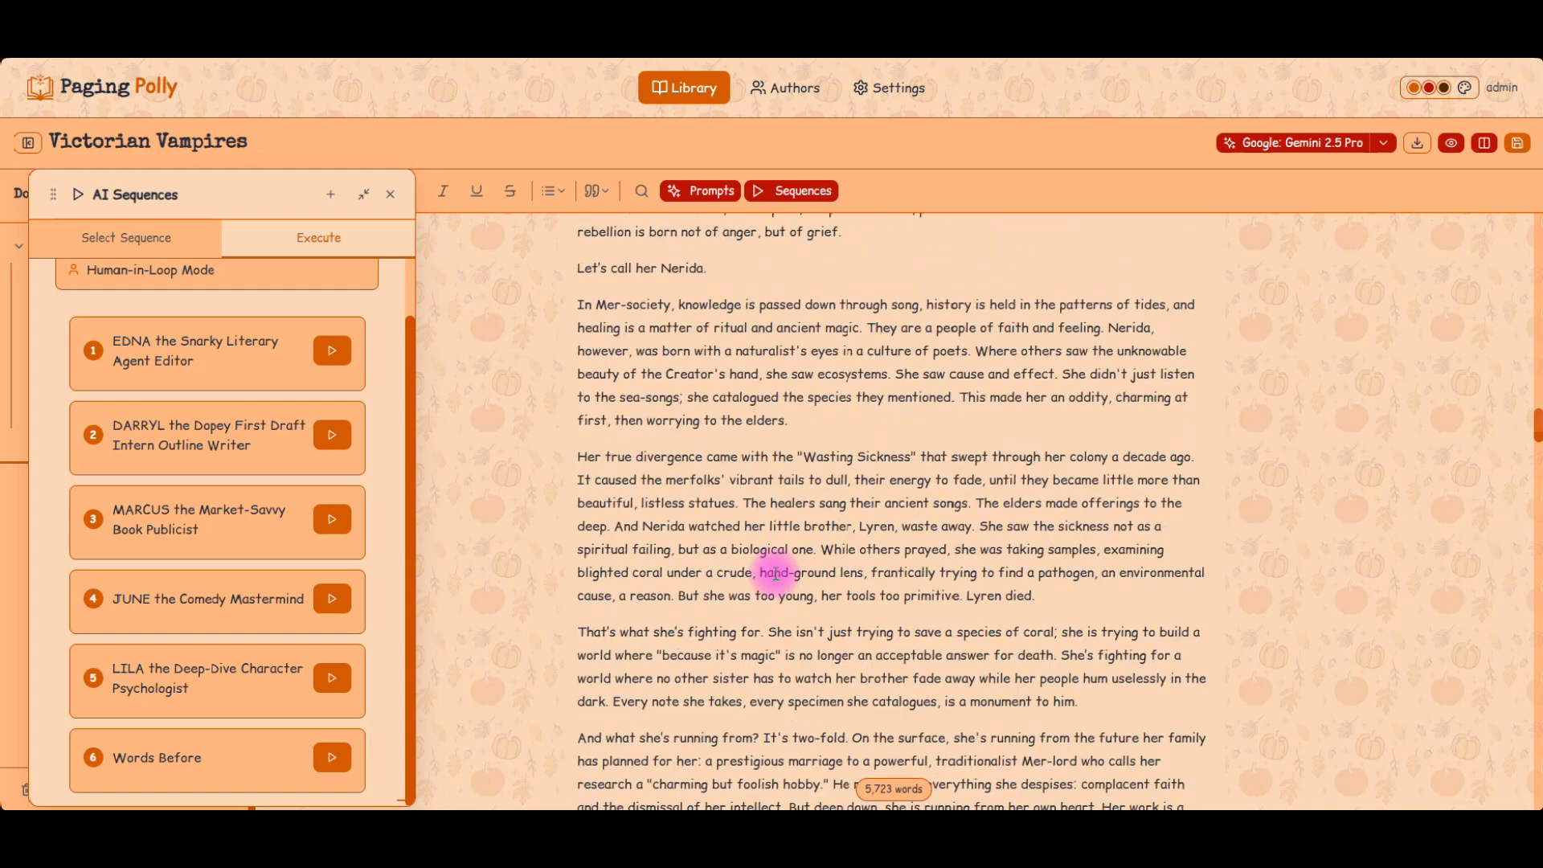
pyautogui.scroll(-20, 776, 573)
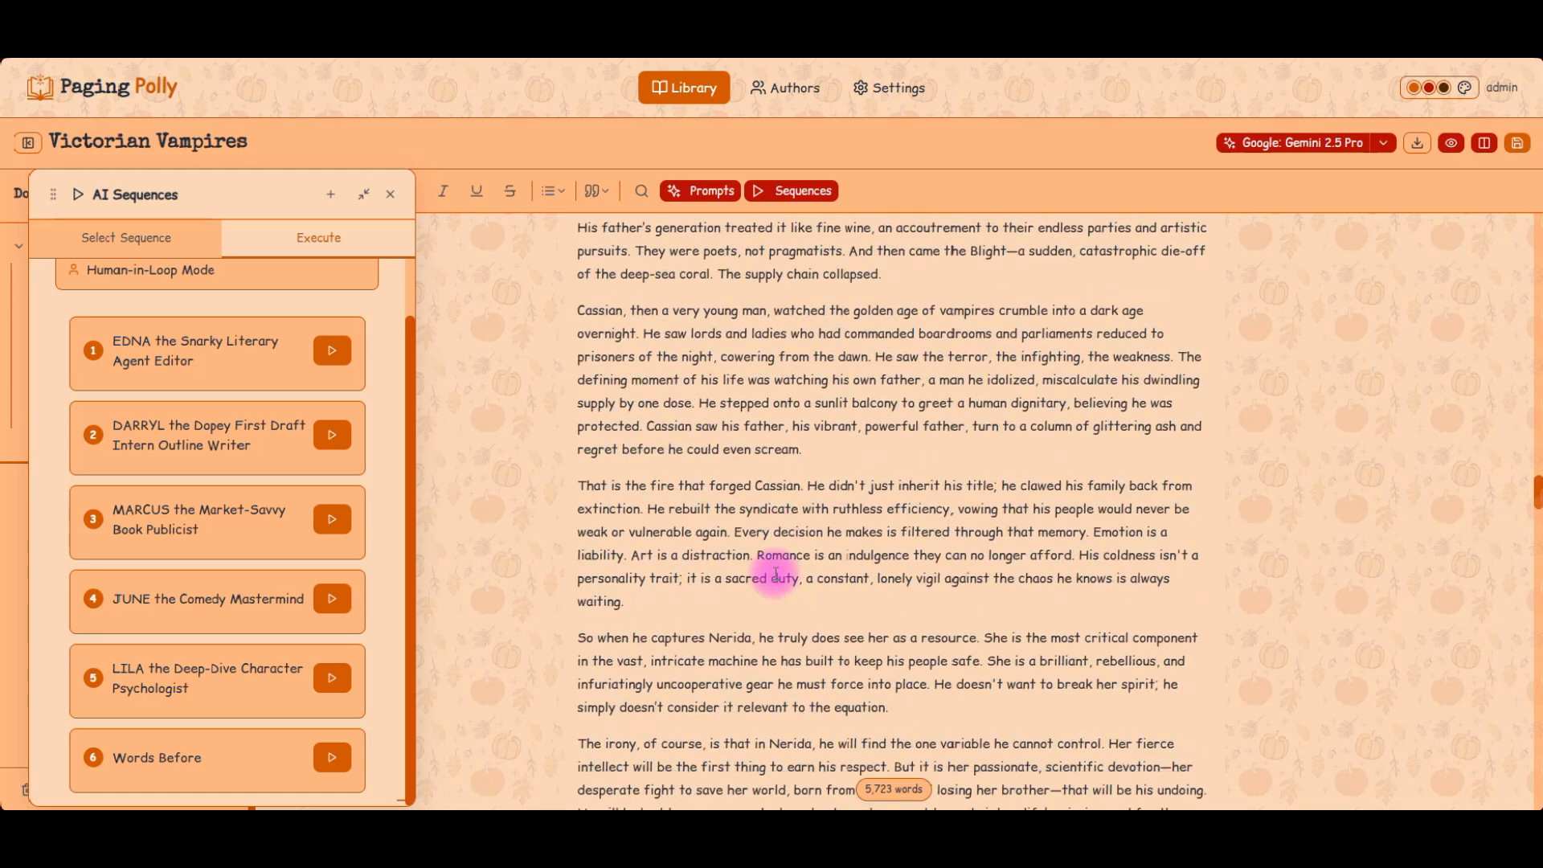
pyautogui.scroll(-20, 774, 575)
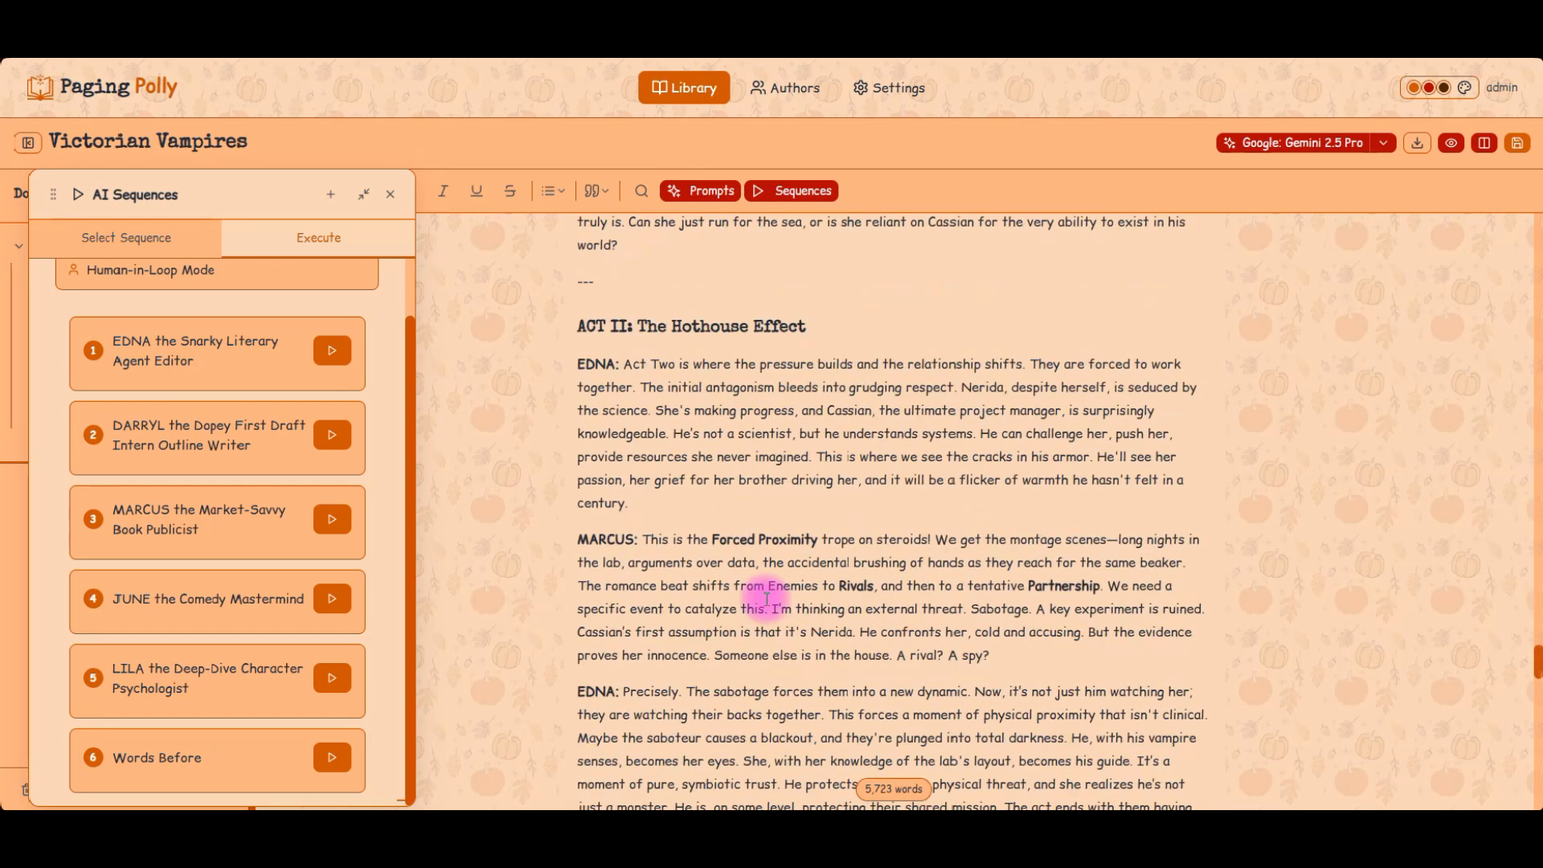
pyautogui.scroll(-20, 578, 539)
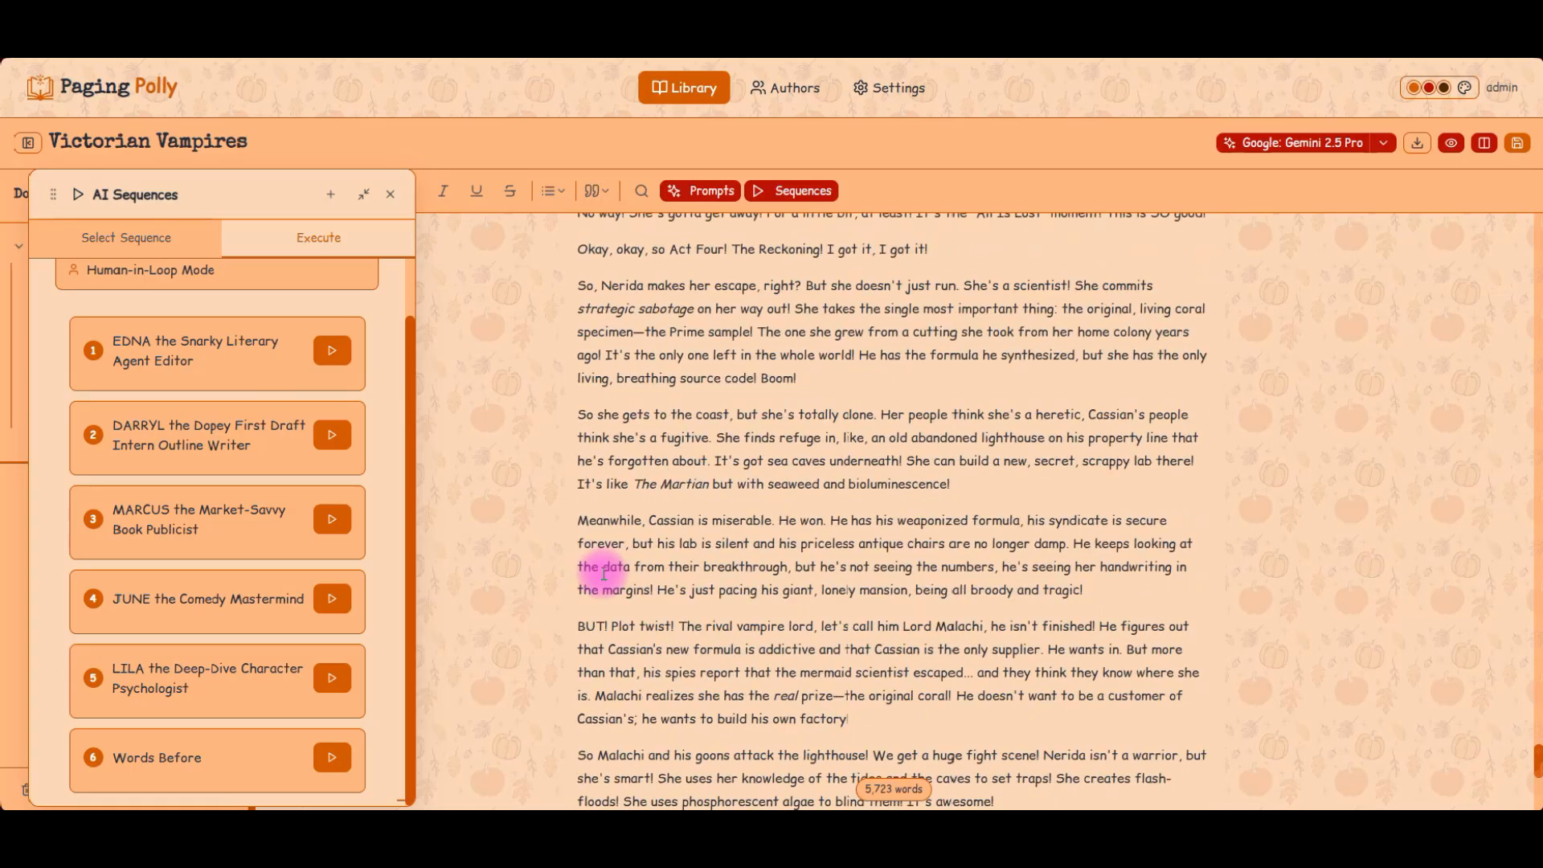
pyautogui.scroll(-5, 666, 511)
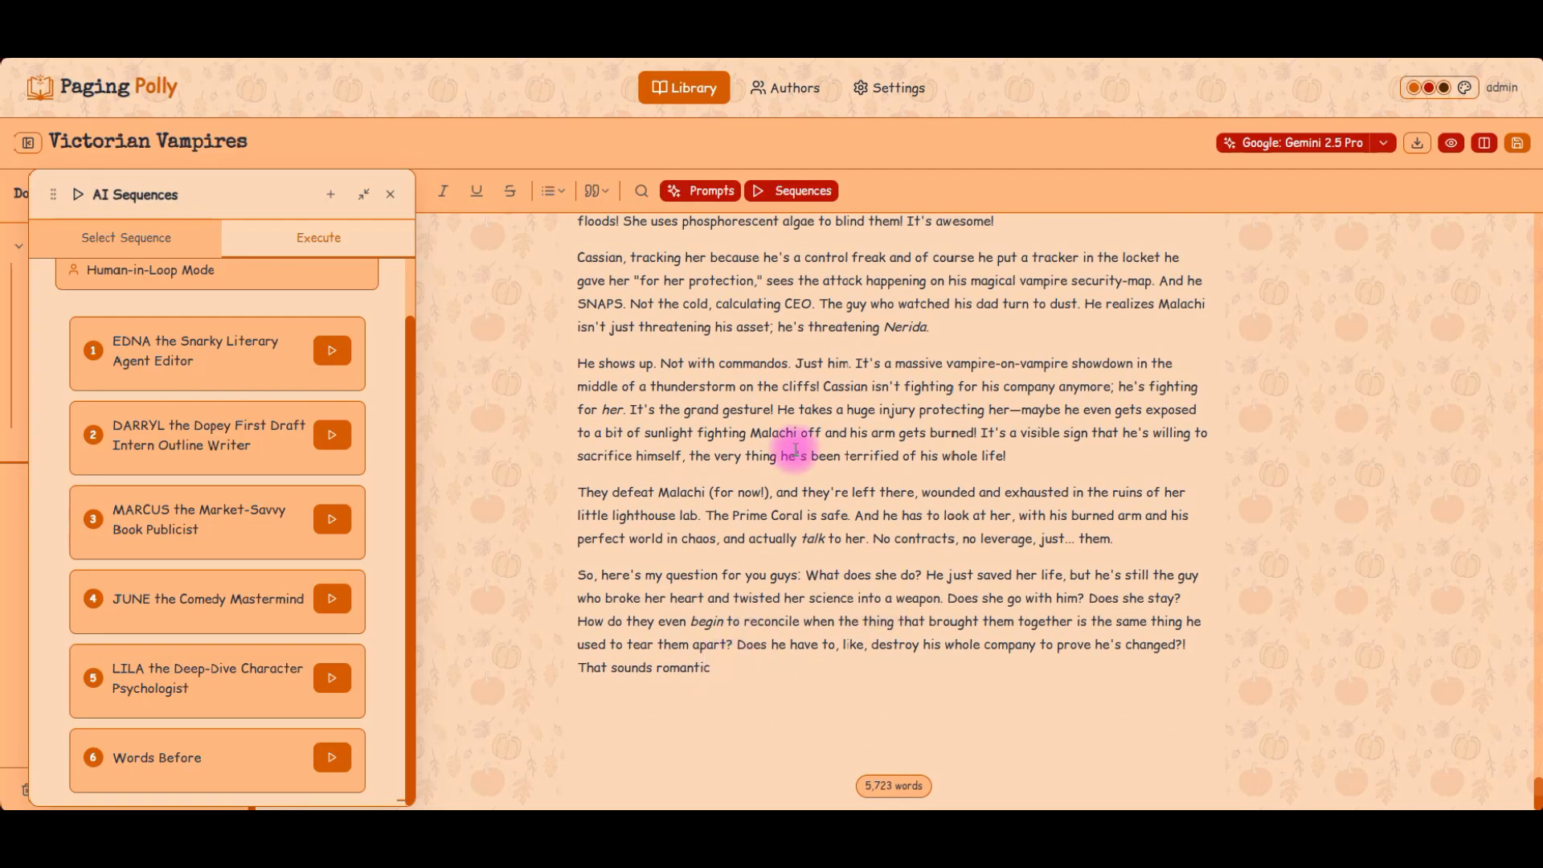